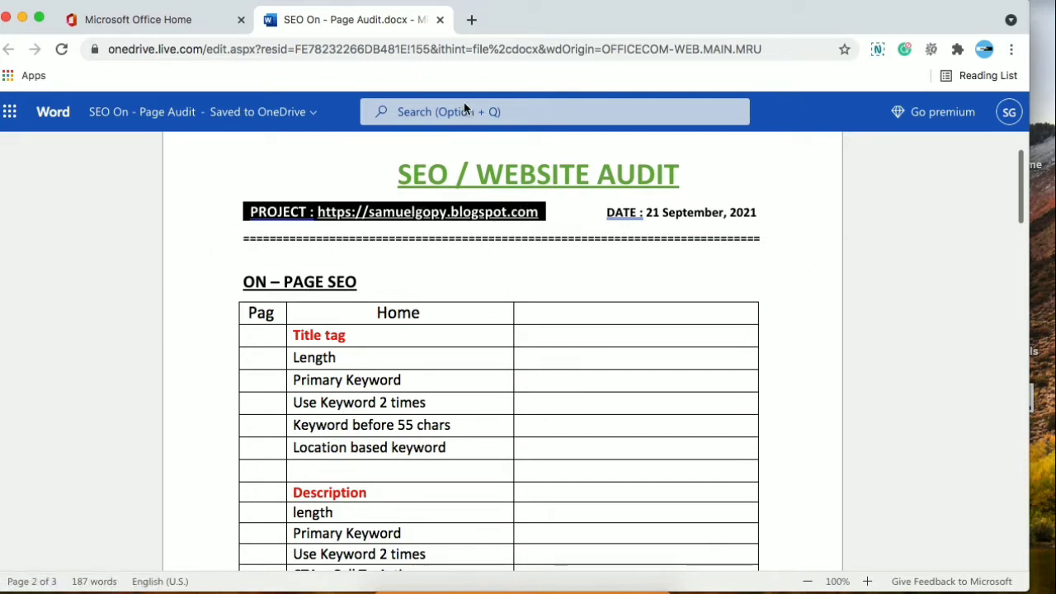
Load the audited blog's home page in a new Chrome tab
{"action": "left_click", "coordinate": [470, 19]}
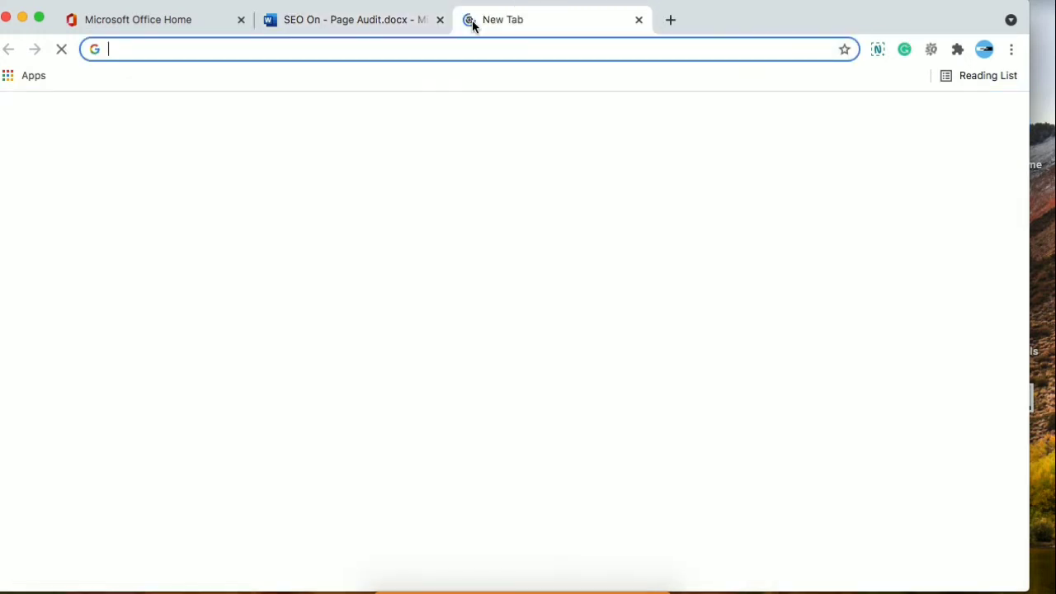
{"action": "type", "text": "sa"}
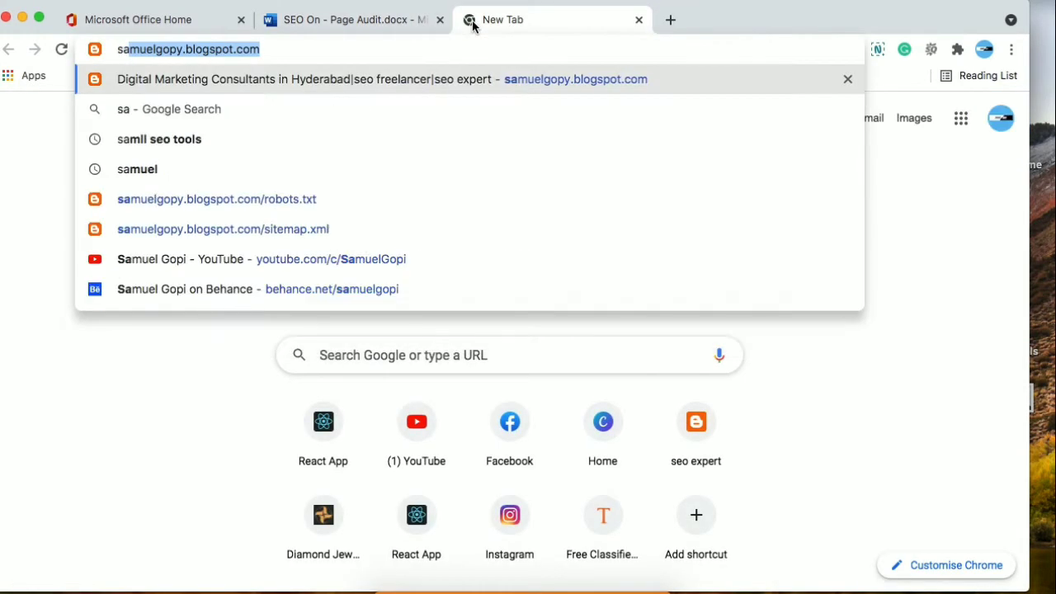
{"action": "key", "text": "Right"}
{"action": "key", "text": "Return"}
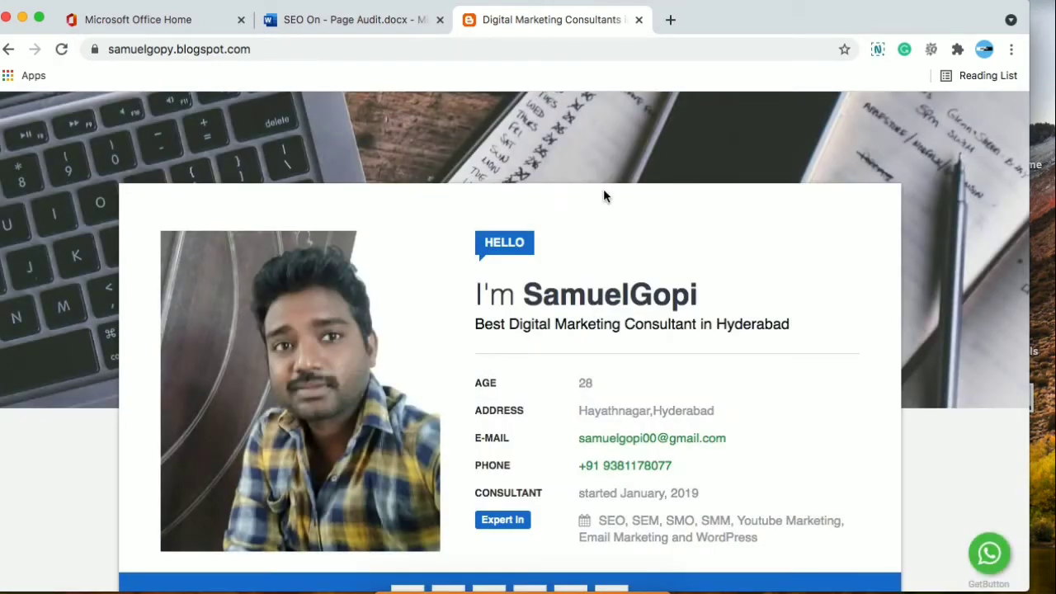
Scroll down through the blog's home page content and back up
{"action": "scroll", "coordinate": [604, 195], "scroll_direction": "down", "scroll_amount": 5}
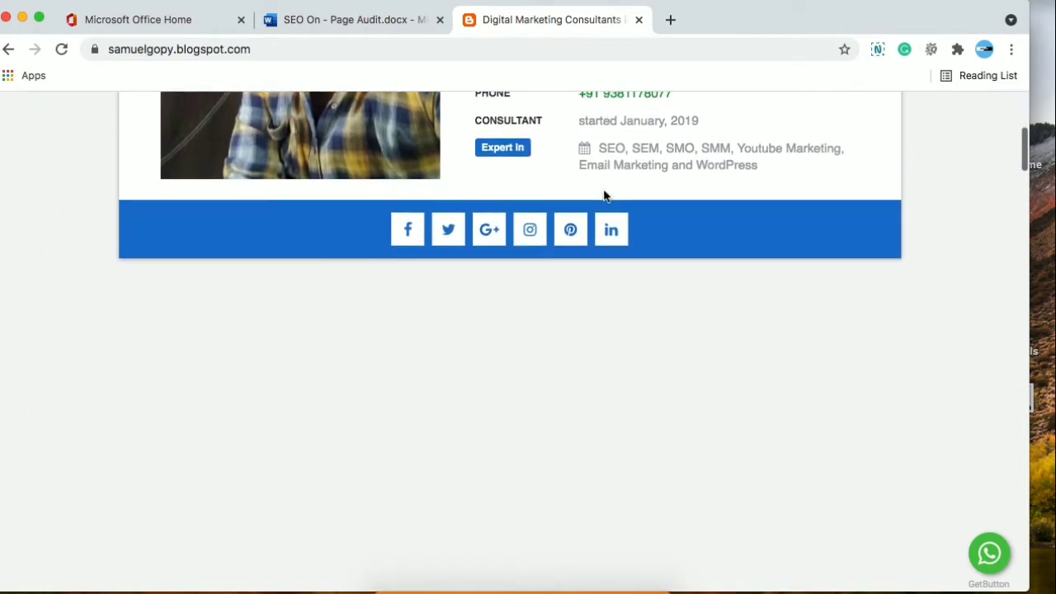
{"action": "scroll", "coordinate": [603, 195], "scroll_direction": "down", "scroll_amount": 20}
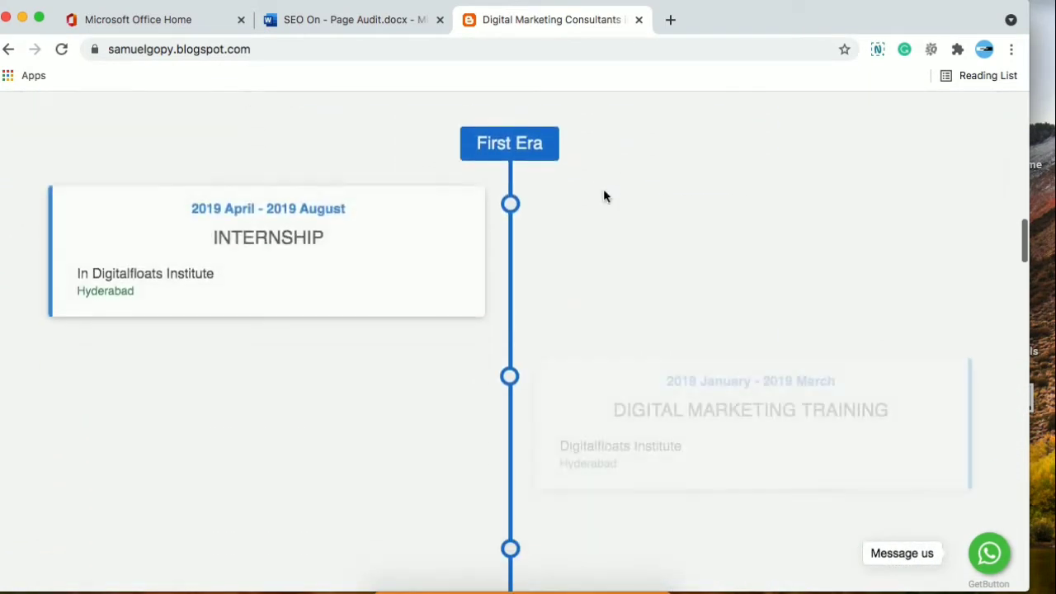
{"action": "scroll", "coordinate": [603, 196], "scroll_direction": "down", "scroll_amount": 8}
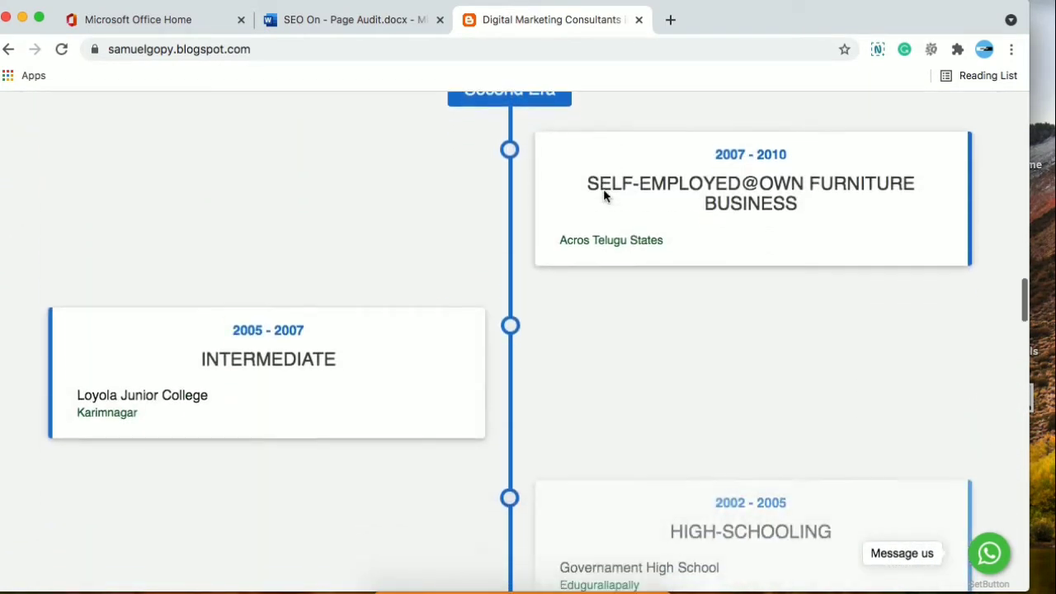
{"action": "scroll", "coordinate": [603, 196], "scroll_direction": "down", "scroll_amount": 8}
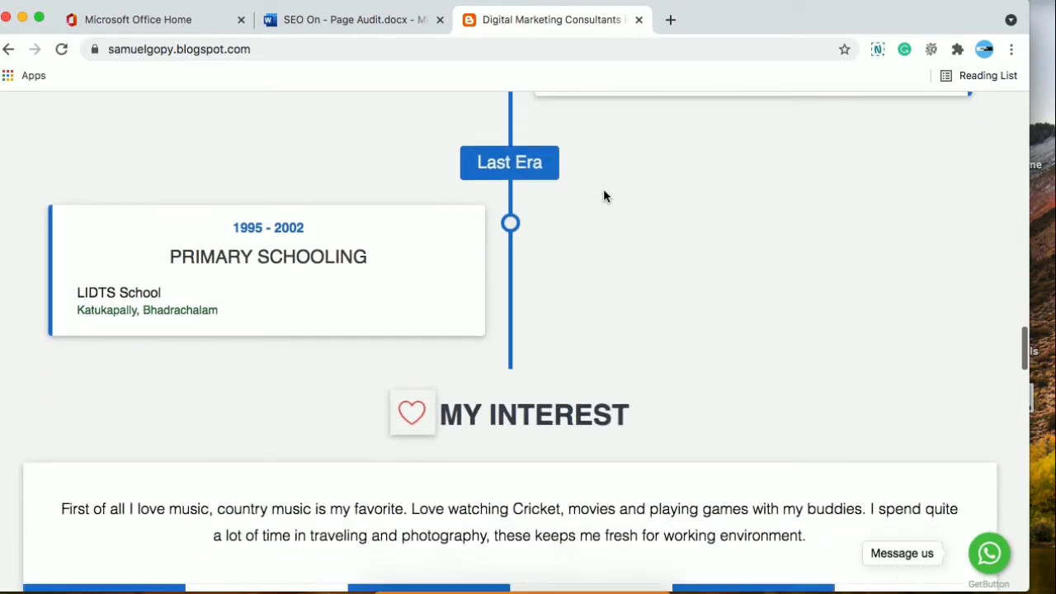
{"action": "scroll", "coordinate": [603, 195], "scroll_direction": "down", "scroll_amount": 5}
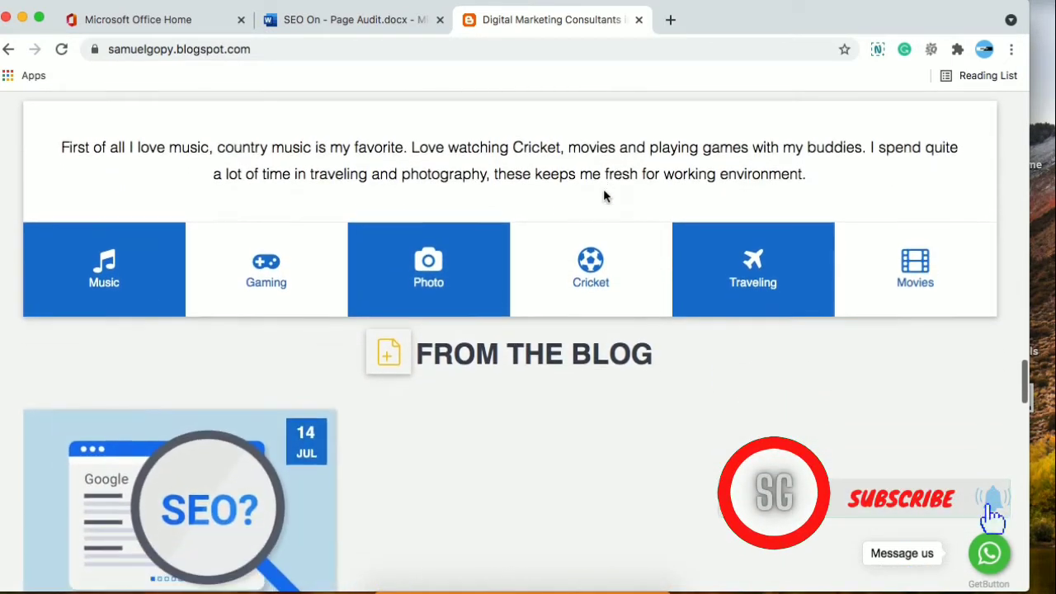
{"action": "scroll", "coordinate": [603, 196], "scroll_direction": "down", "scroll_amount": 5}
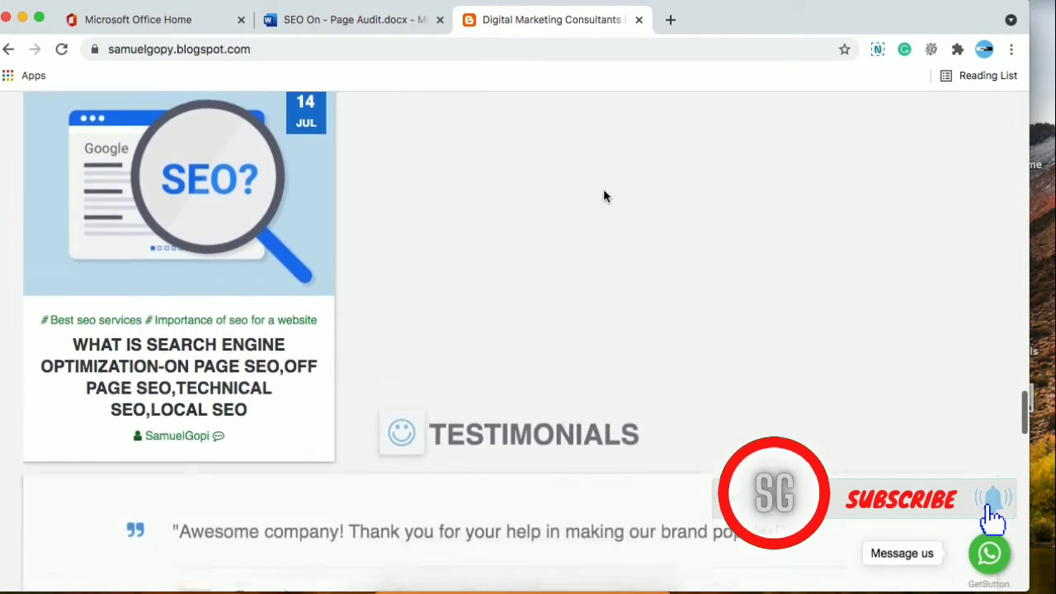
{"action": "scroll", "coordinate": [603, 195], "scroll_direction": "down", "scroll_amount": 5}
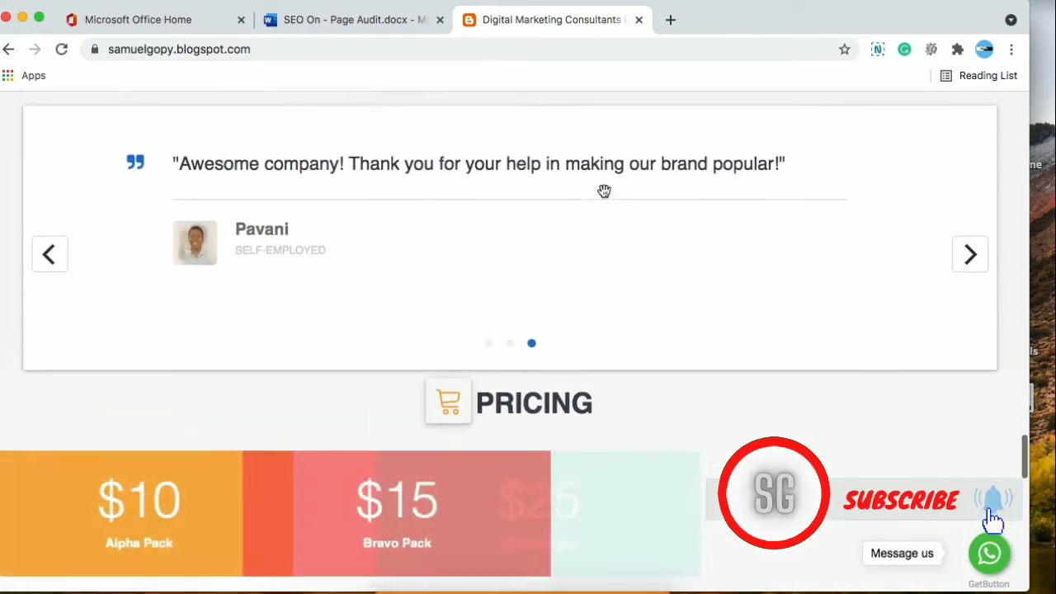
{"action": "scroll", "coordinate": [604, 190], "scroll_direction": "up", "scroll_amount": 10}
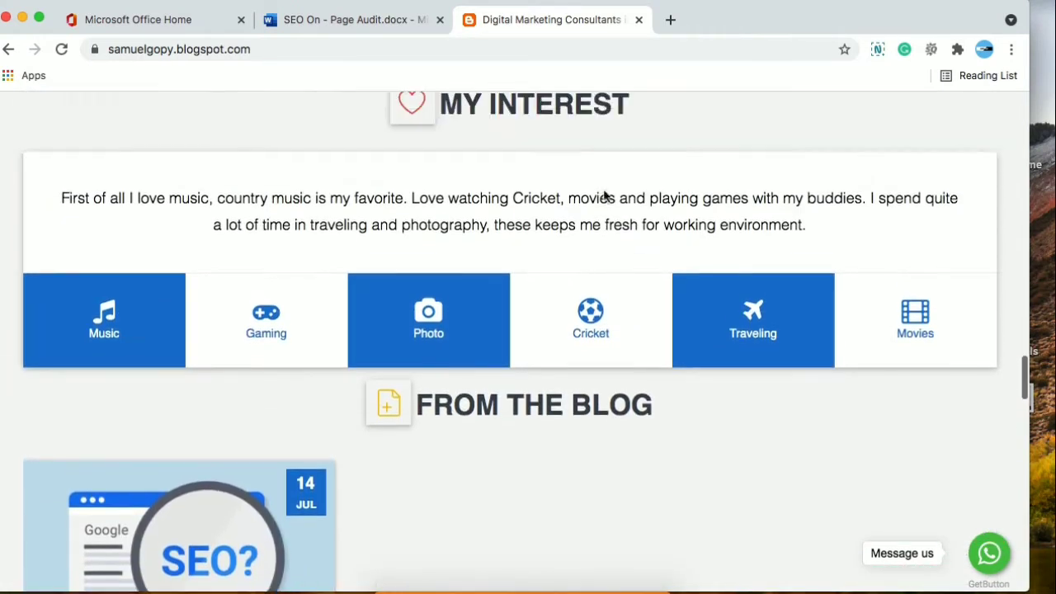
{"action": "scroll", "coordinate": [605, 196], "scroll_direction": "up", "scroll_amount": 10}
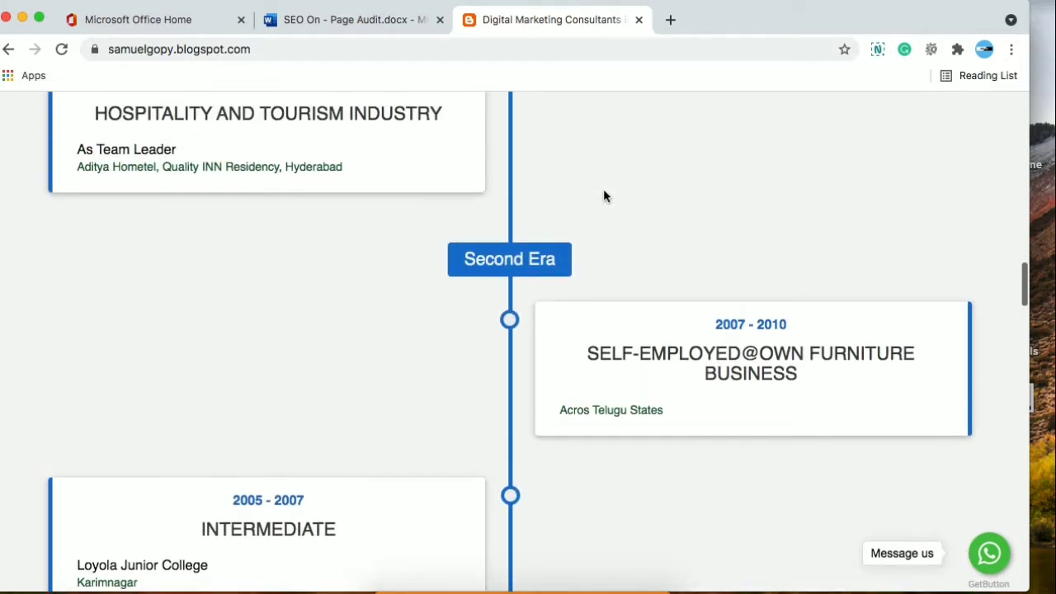
{"action": "scroll", "coordinate": [603, 195], "scroll_direction": "up", "scroll_amount": 10}
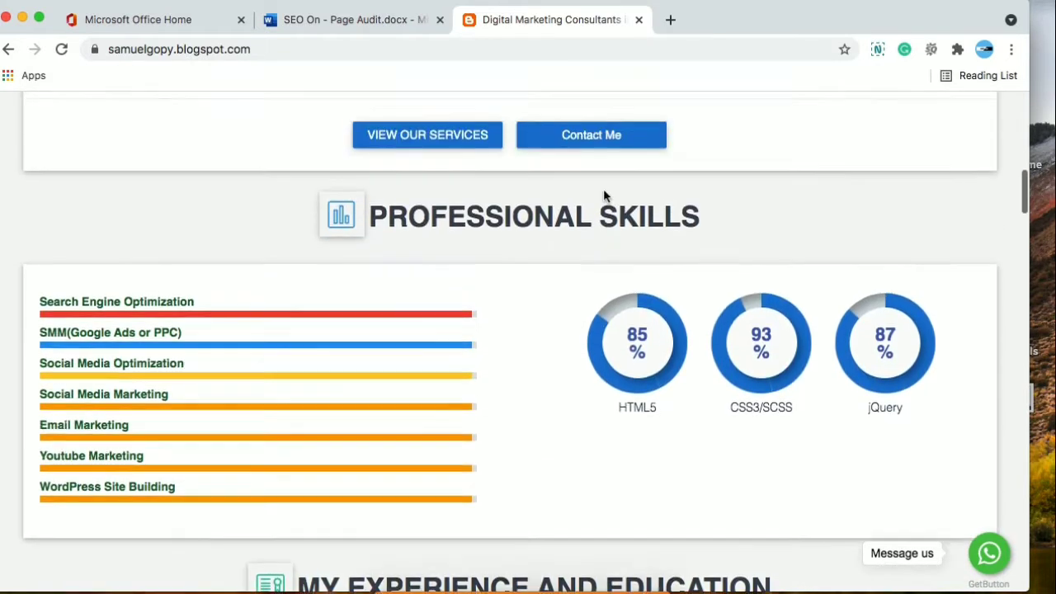
{"action": "scroll", "coordinate": [602, 195], "scroll_direction": "up", "scroll_amount": 10}
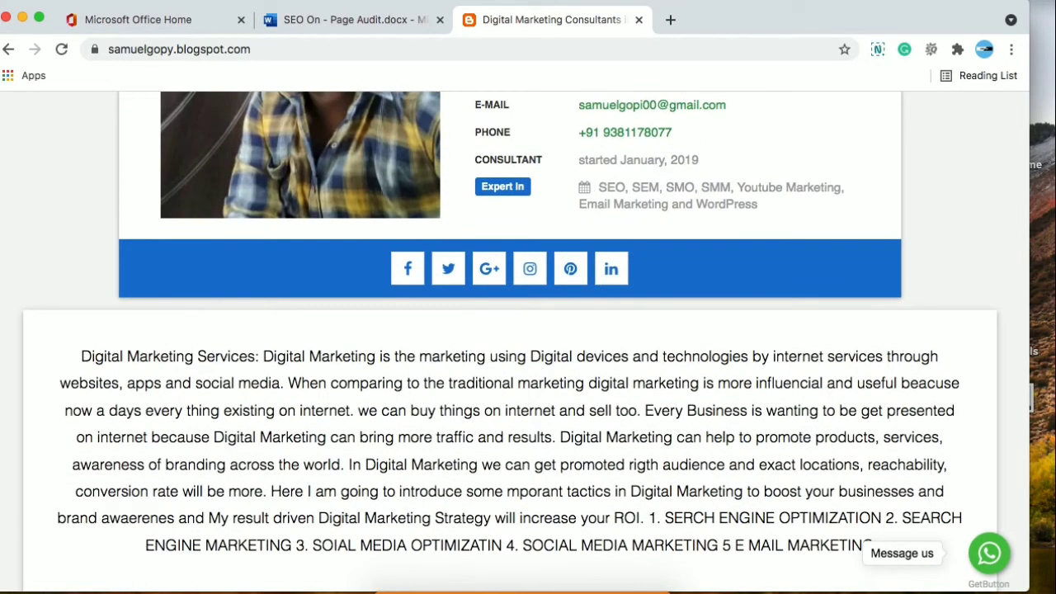
Glance at the audit document, then return to the top of the blog's home page
{"action": "left_click", "coordinate": [330, 19]}
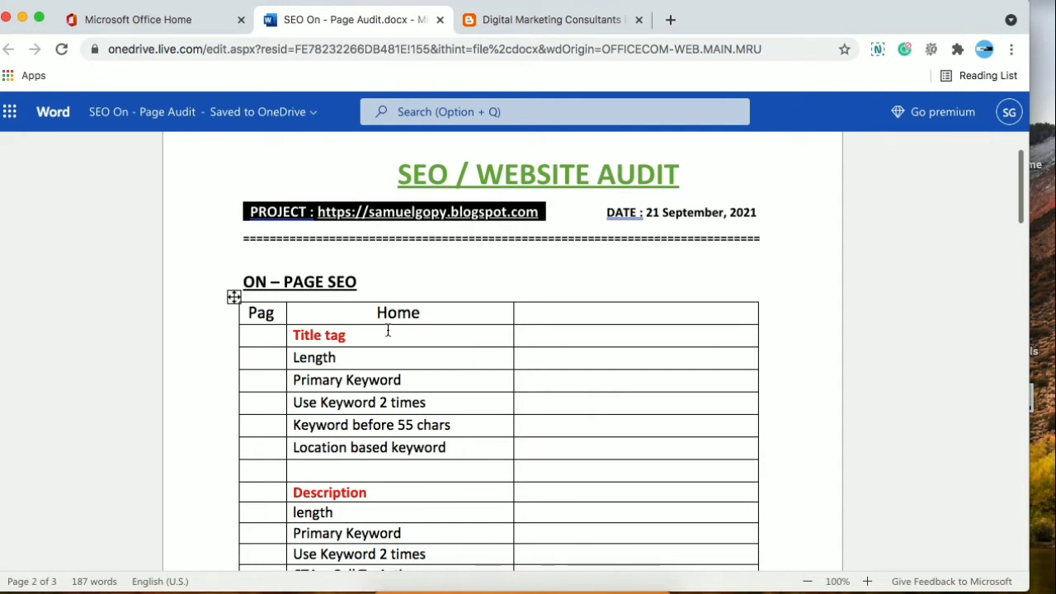
{"action": "left_click", "coordinate": [513, 23]}
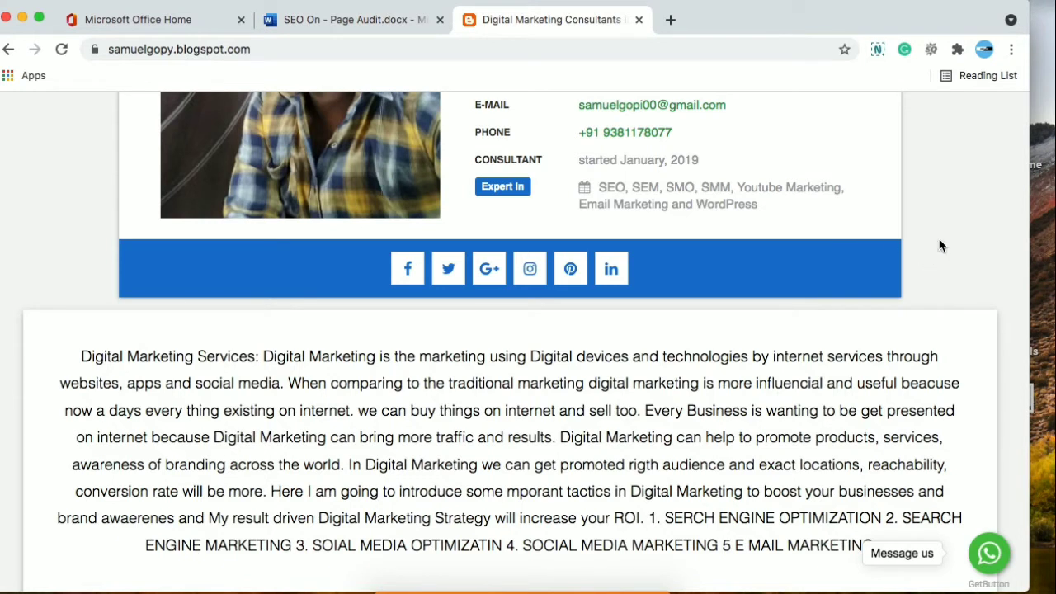
{"action": "scroll", "coordinate": [937, 252], "scroll_direction": "up", "scroll_amount": 2}
{"action": "scroll", "coordinate": [936, 252], "scroll_direction": "up", "scroll_amount": 5}
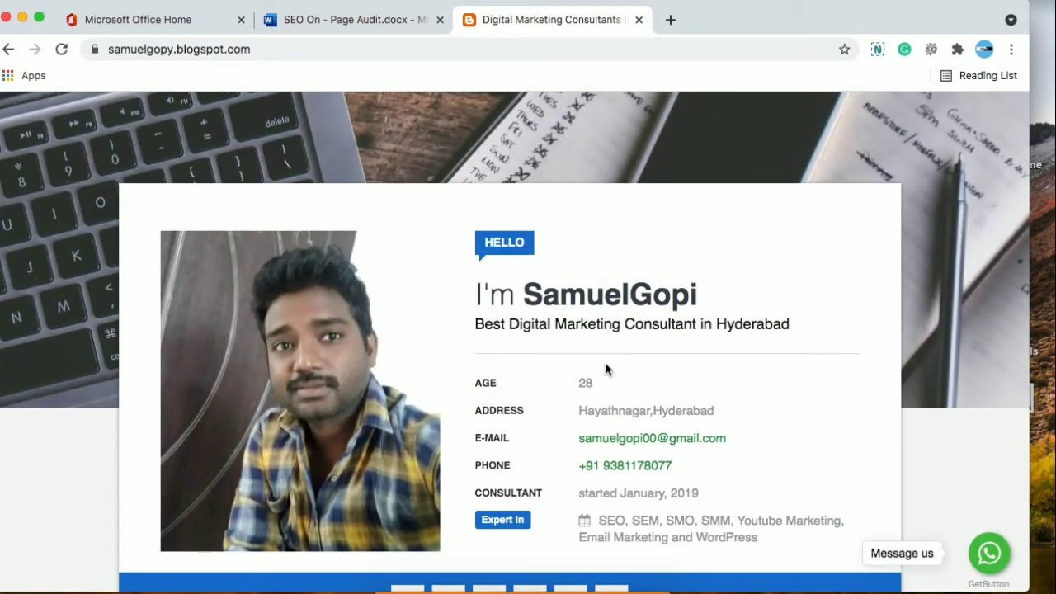
View the page source and search 'tit' to reach the <title> tag
{"action": "right_click", "coordinate": [638, 245]}
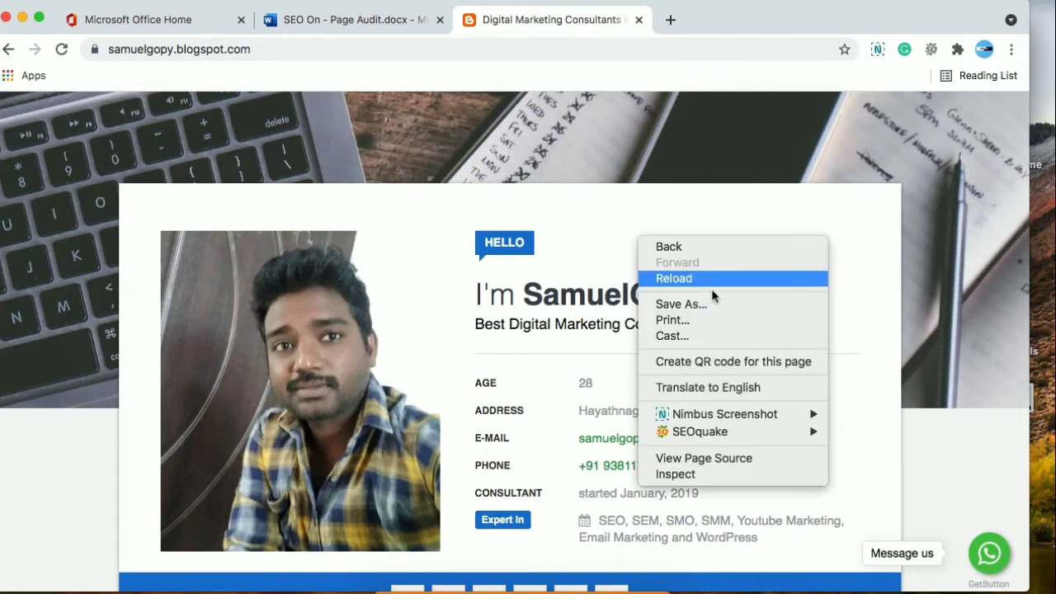
{"action": "left_click", "coordinate": [712, 460]}
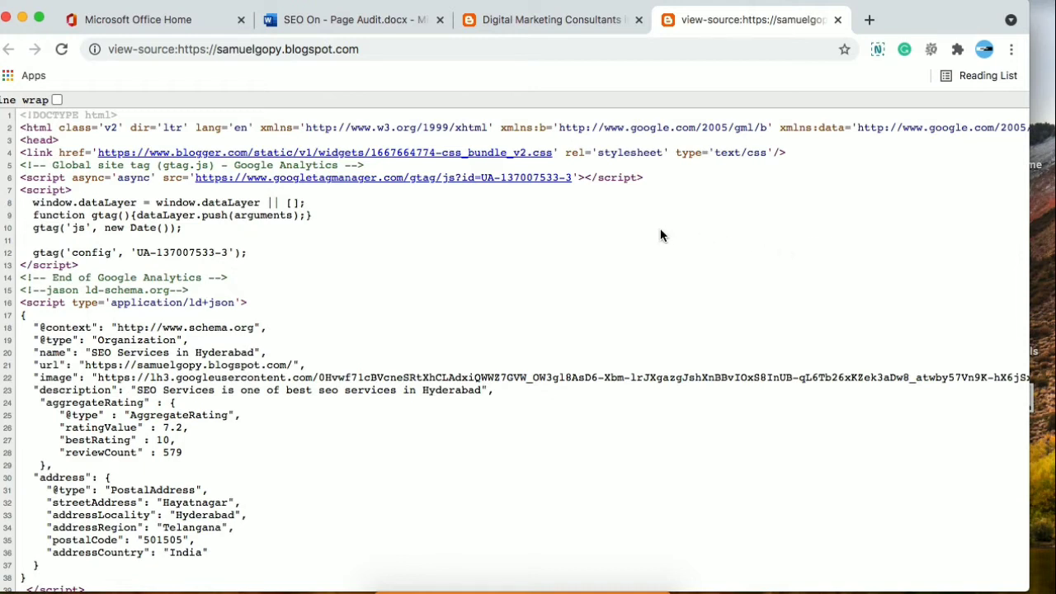
{"action": "key", "text": "super+f"}
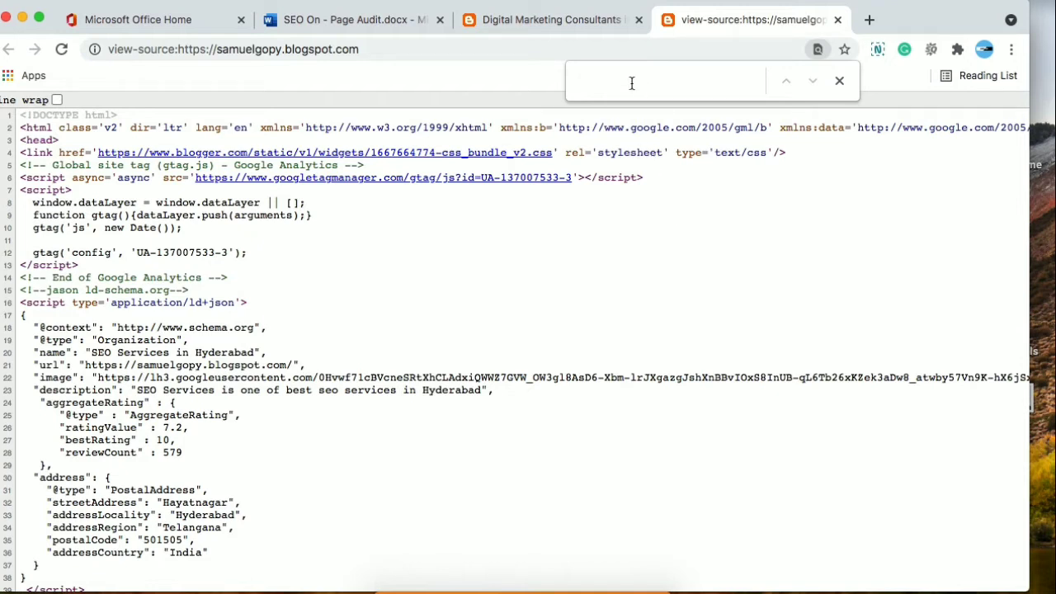
{"action": "type", "text": "title"}
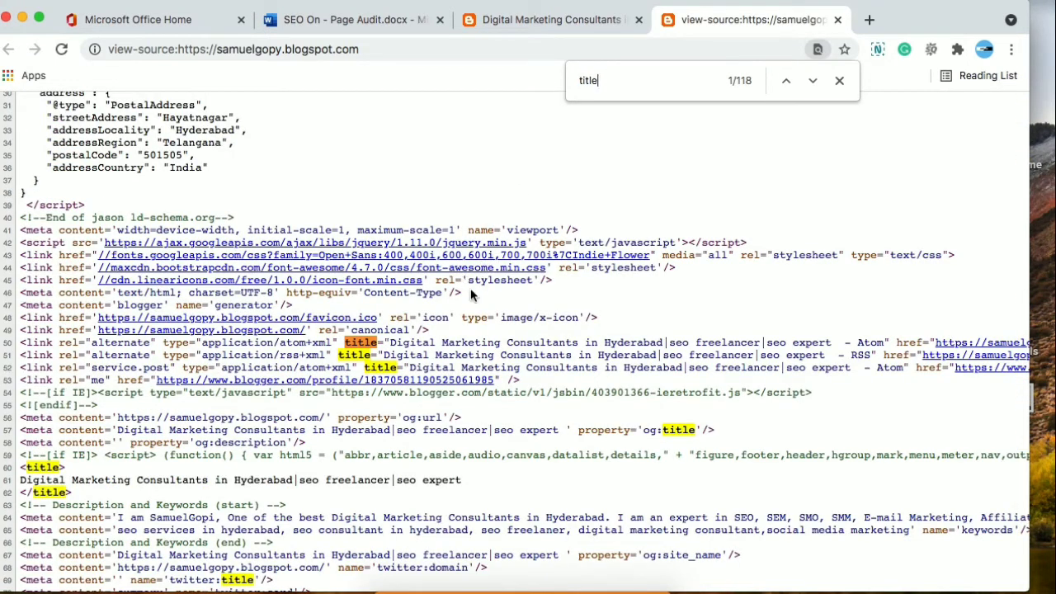
{"action": "key", "text": "Return"}
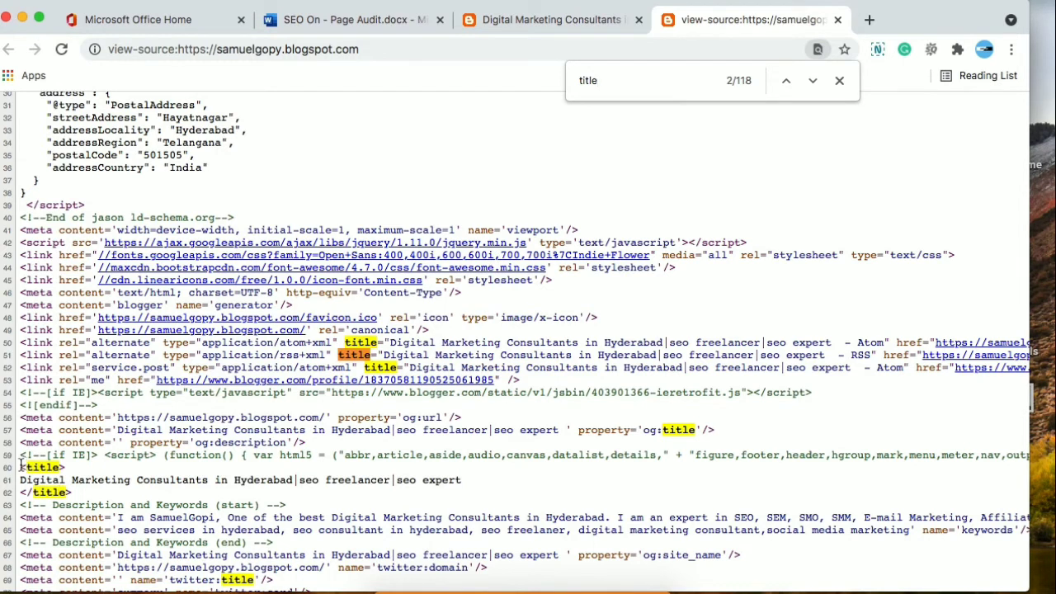
{"action": "key", "text": "Return"}
{"action": "key", "text": "Return"}
{"action": "key", "text": "Return"}
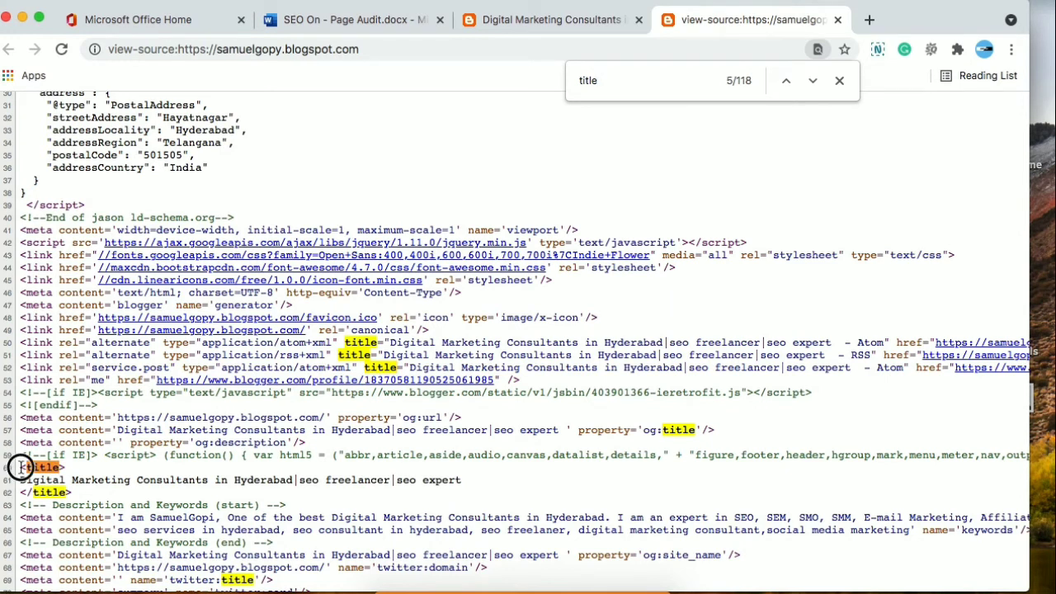
Select the title text 'Digital Marketing Consultants in Hyderabad|seo freelancer|seo expert' on line 61
{"action": "left_click_drag", "start_coordinate": [20, 466], "coordinate": [83, 495]}
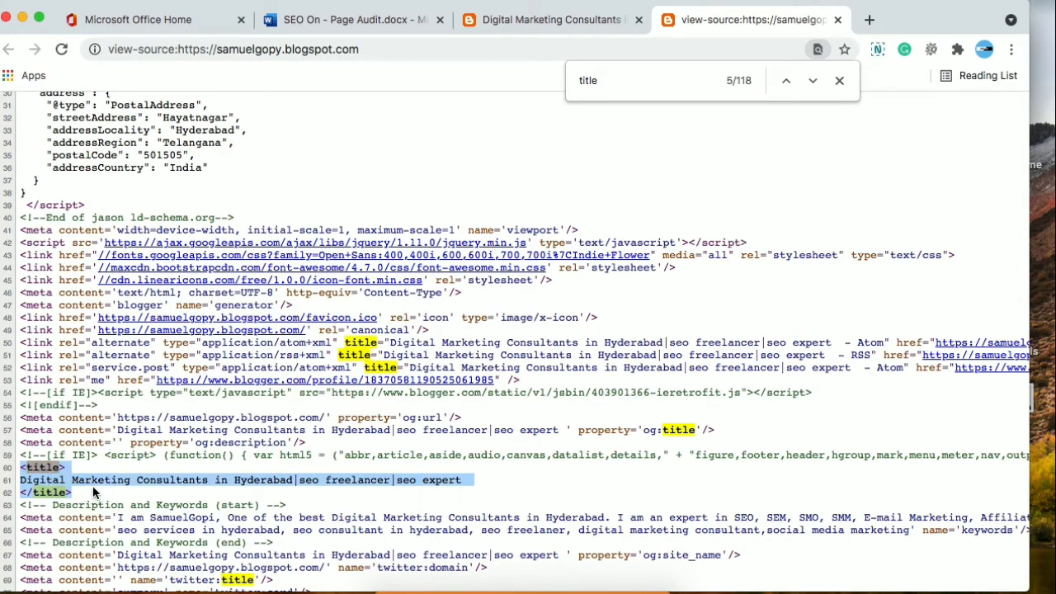
{"action": "left_click", "coordinate": [95, 495]}
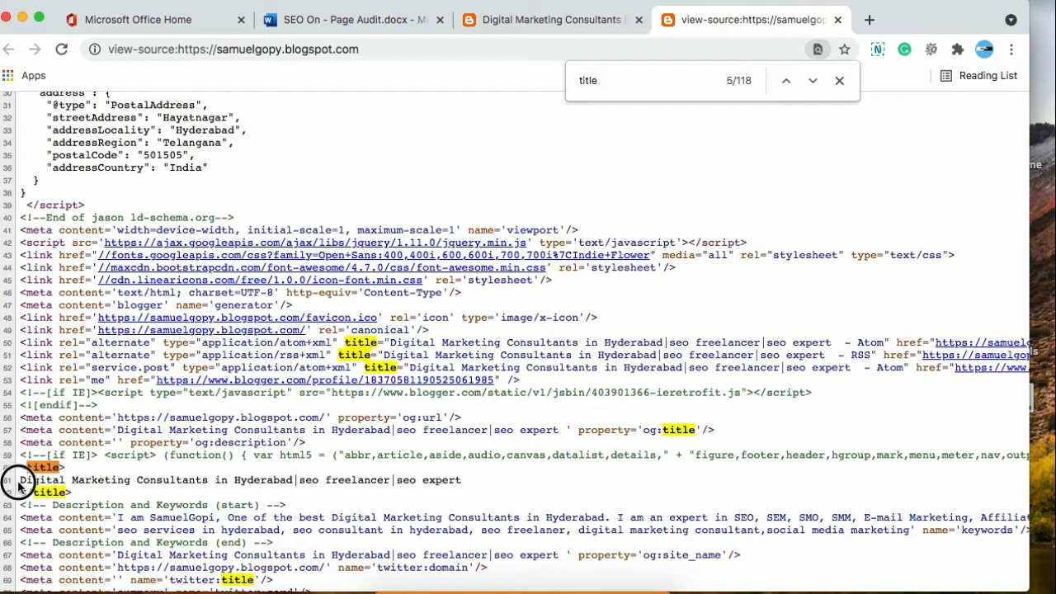
{"action": "left_click_drag", "start_coordinate": [320, 475], "coordinate": [470, 489]}
{"action": "key", "text": "super+c"}
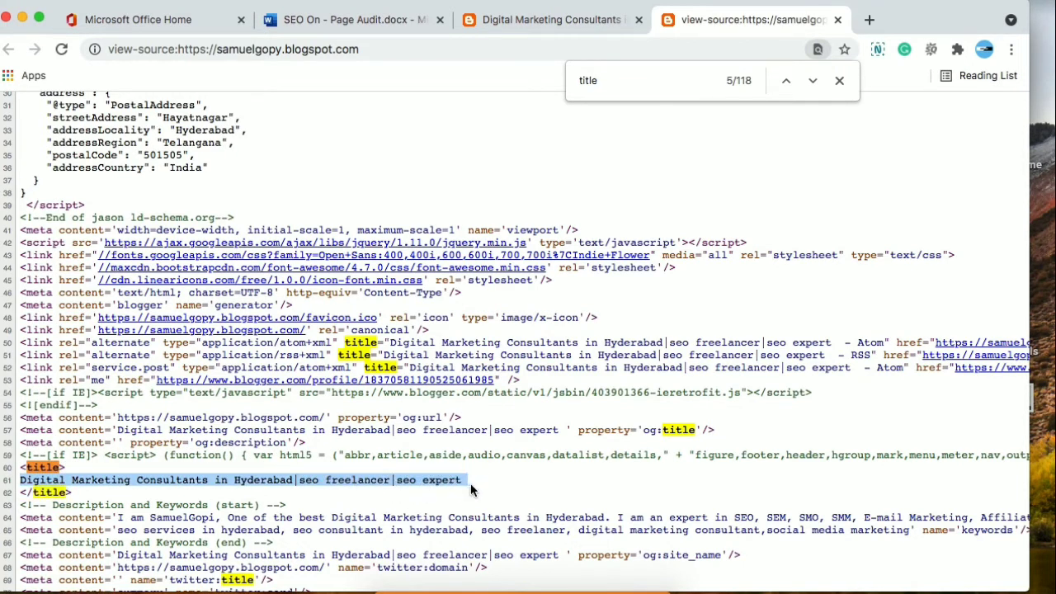
Paste the page title into the Title tag row and the blog URL beside Home
{"action": "left_click", "coordinate": [353, 20]}
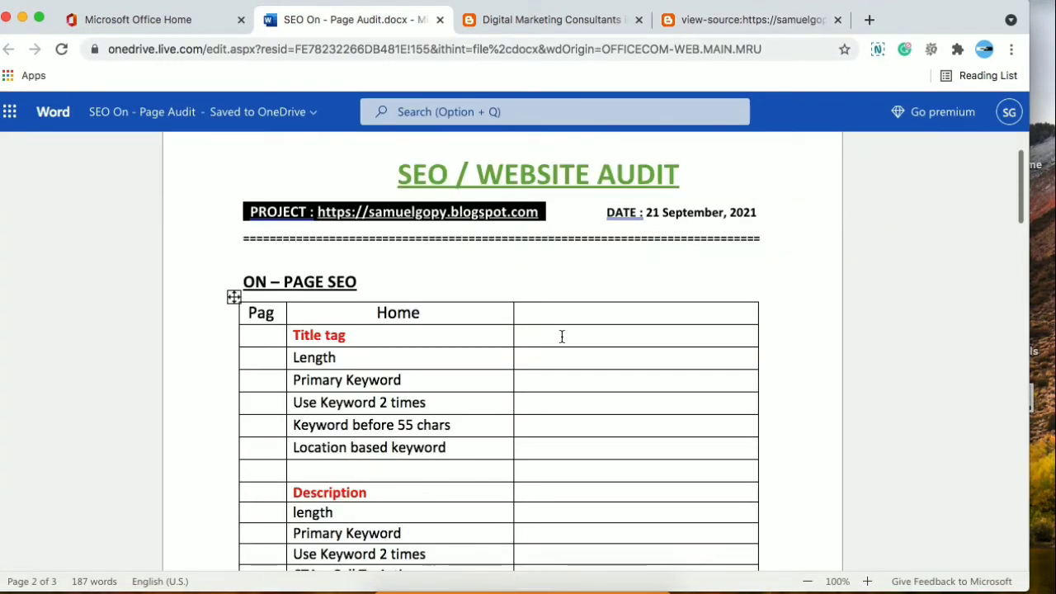
{"action": "key", "text": "super+v"}
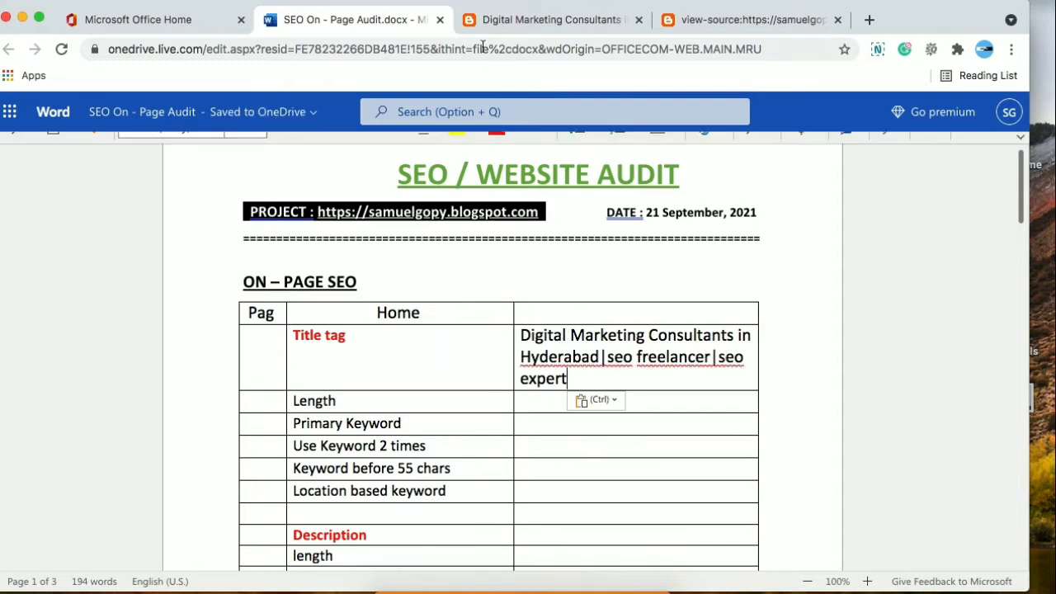
{"action": "left_click", "coordinate": [503, 21]}
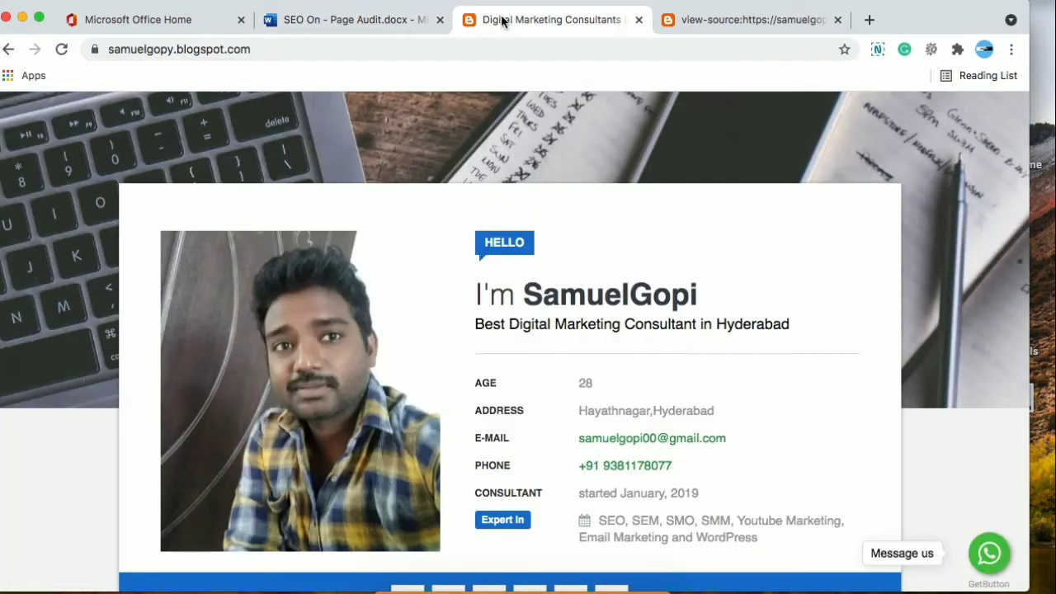
{"action": "left_click", "coordinate": [265, 48]}
{"action": "key", "text": "cmd+c"}
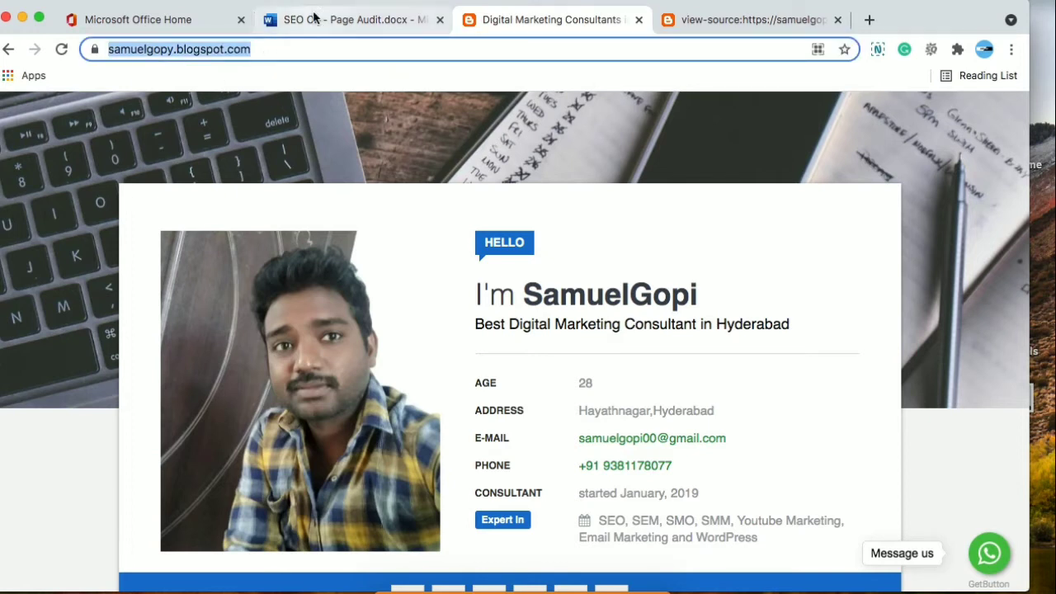
{"action": "left_click", "coordinate": [315, 19]}
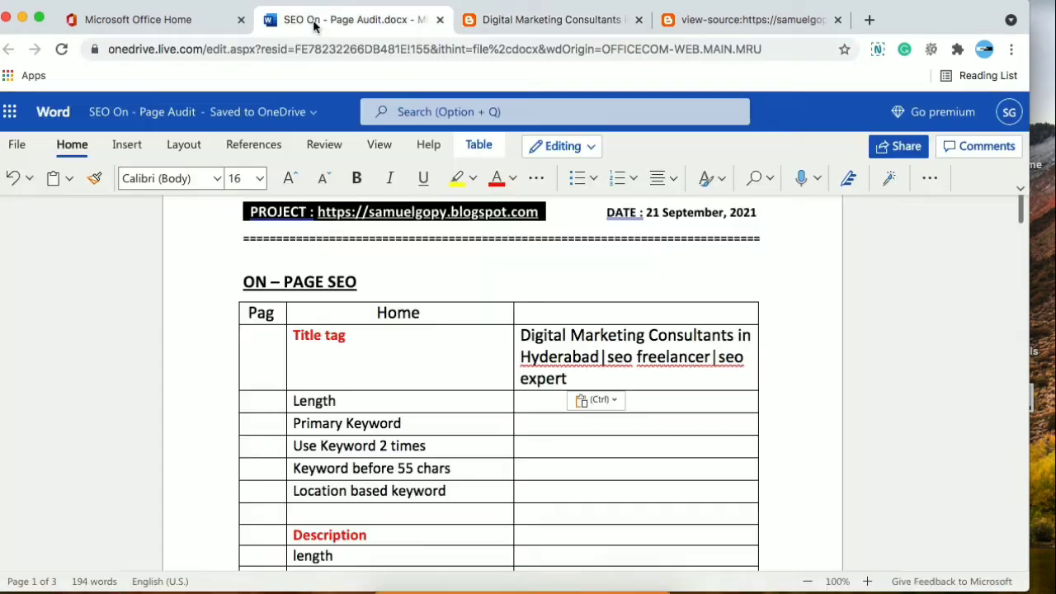
{"action": "left_click", "coordinate": [602, 312]}
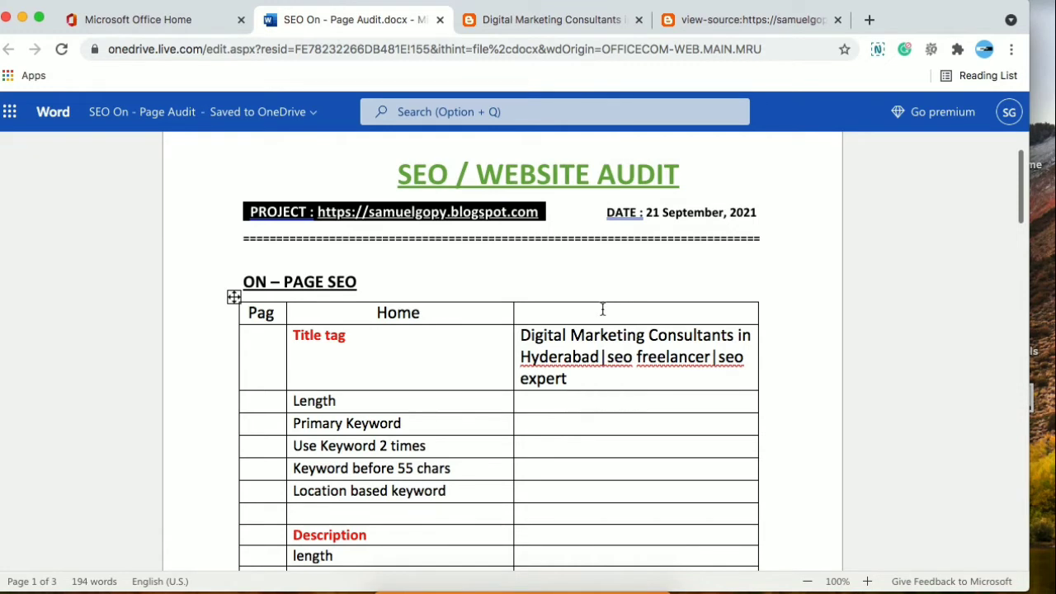
{"action": "key", "text": "cmd+v"}
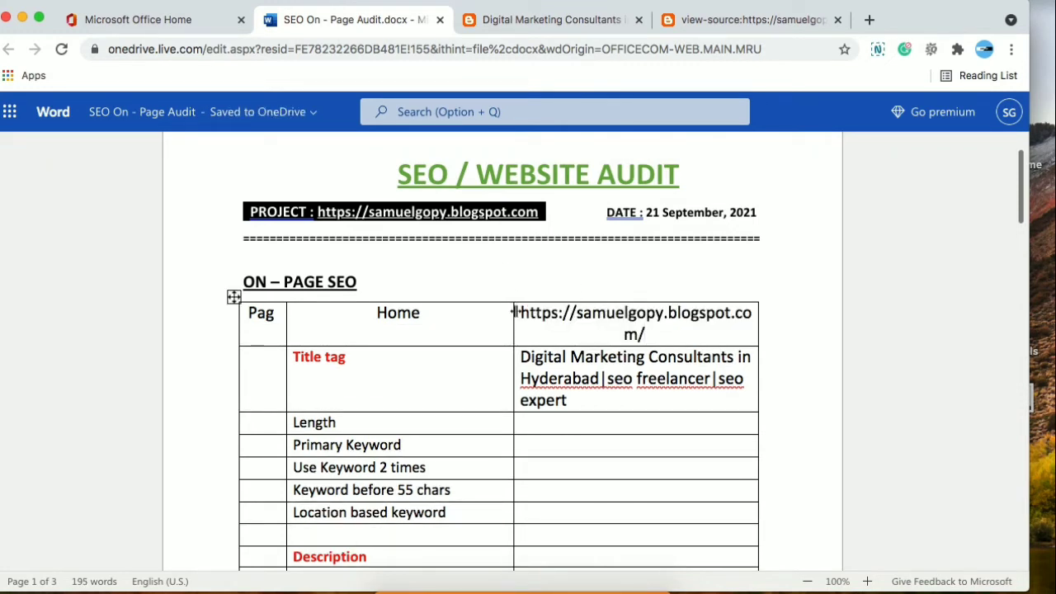
Widen the URL column to fit, then enter and remove a mistaken Length value
{"action": "left_click_drag", "start_coordinate": [511, 310], "coordinate": [493, 312]}
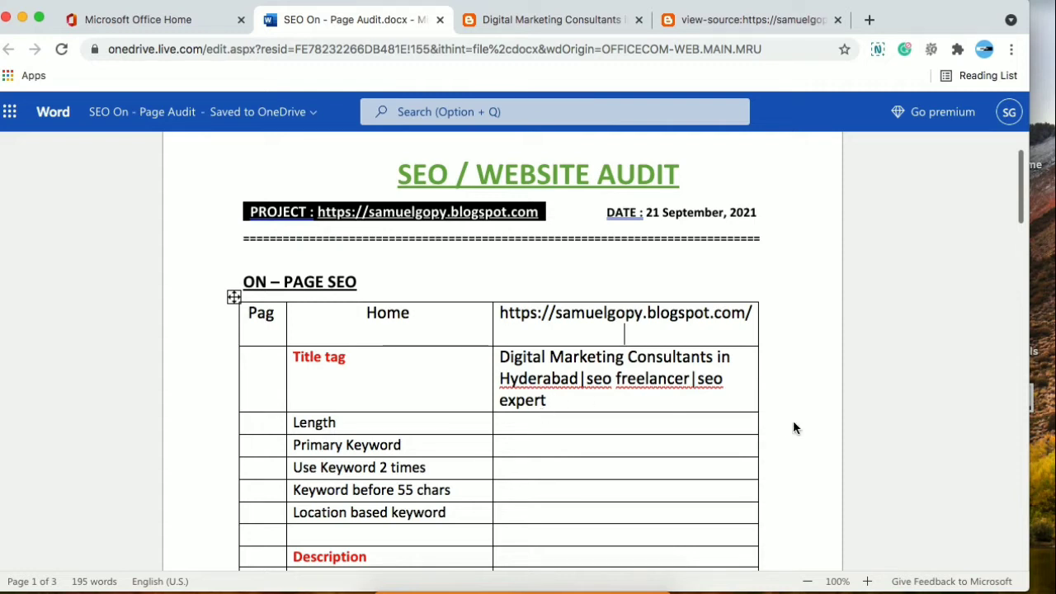
{"action": "left_click", "coordinate": [1021, 202]}
{"action": "left_click_drag", "start_coordinate": [1021, 202], "coordinate": [1018, 233]}
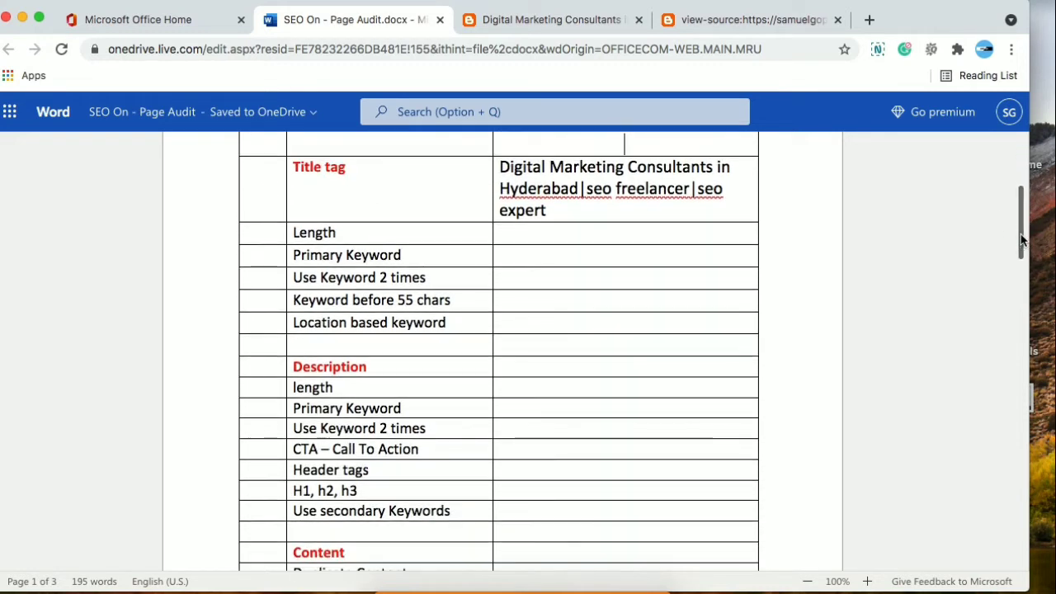
{"action": "left_click", "coordinate": [509, 235]}
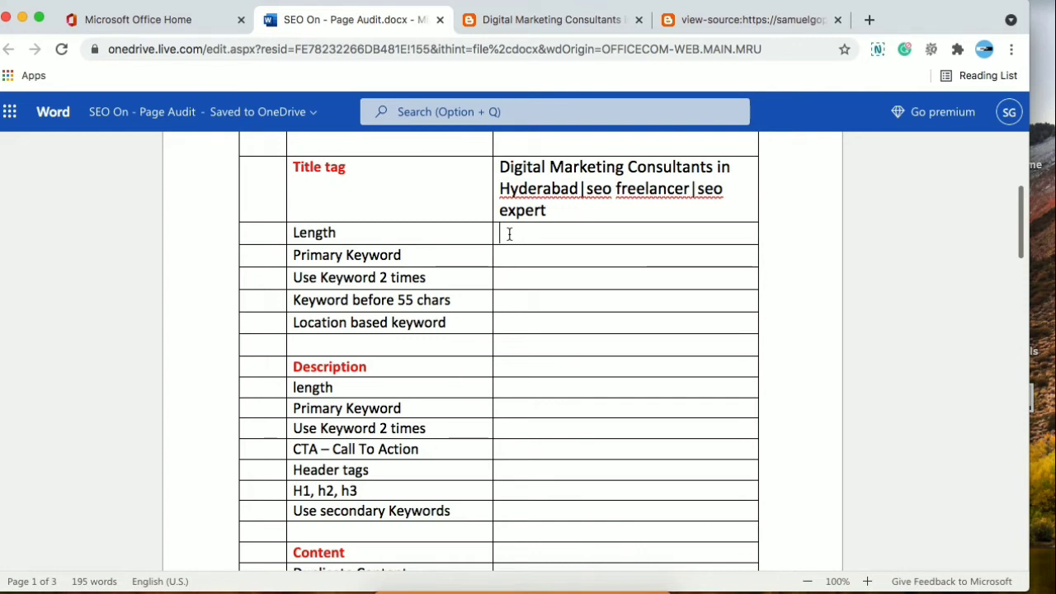
{"action": "type", "text": "78,70"}
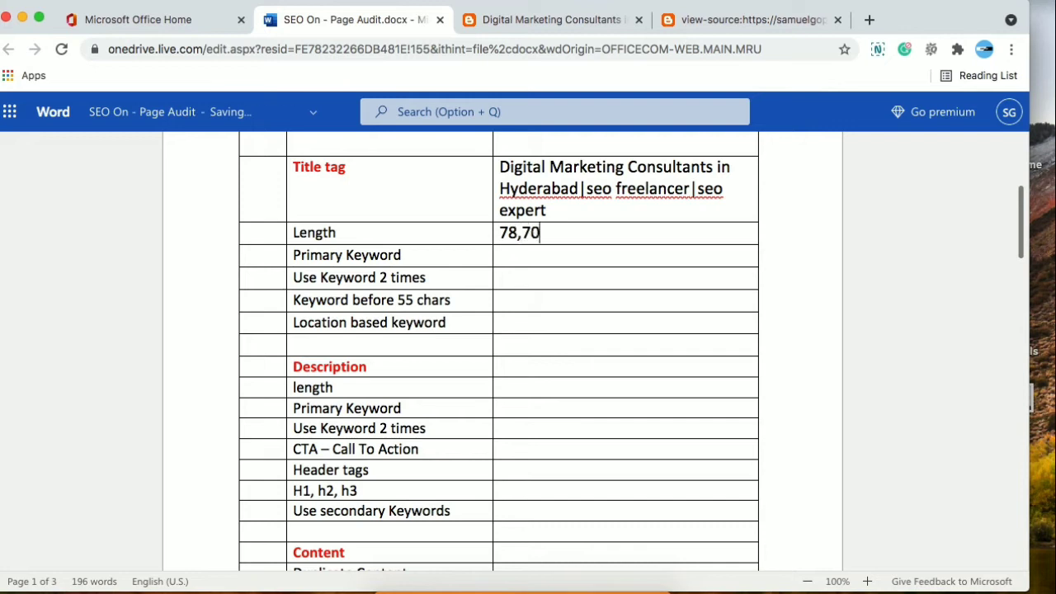
{"action": "key", "text": "BackSpace"}
{"action": "key", "text": "BackSpace"}
{"action": "key", "text": "BackSpace"}
{"action": "key", "text": "BackSpace"}
{"action": "key", "text": "BackSpace"}
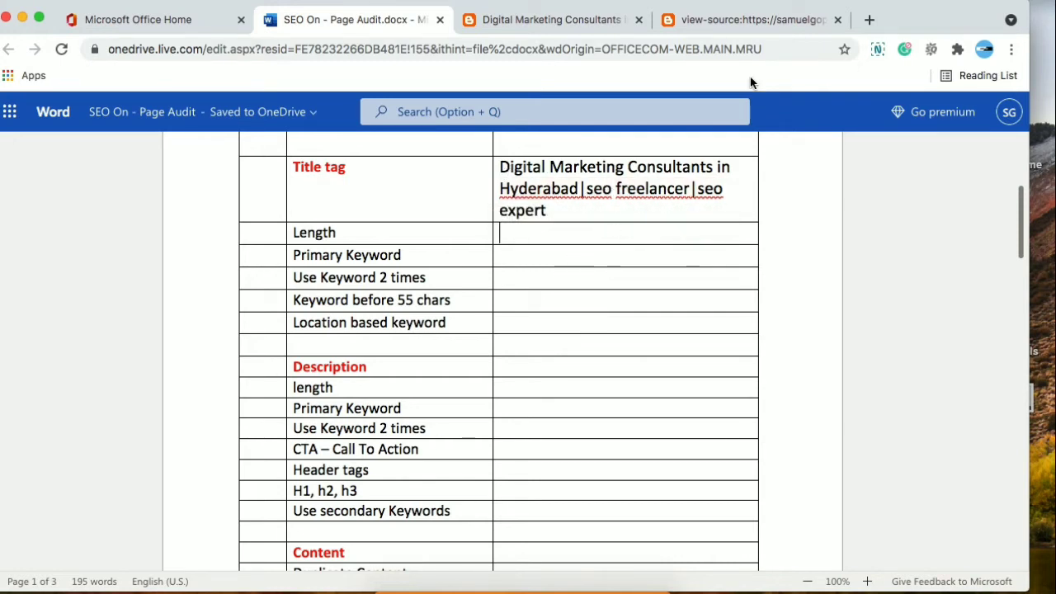
Search onlinewordcounter and open the wordcounter.net site
{"action": "left_click", "coordinate": [869, 19]}
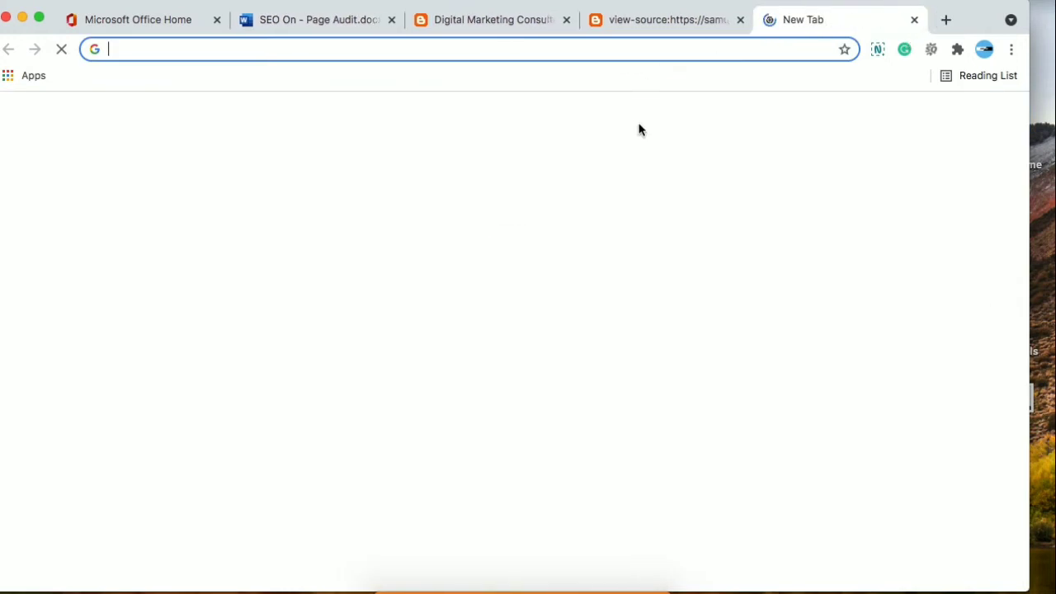
{"action": "type", "text": "onl"}
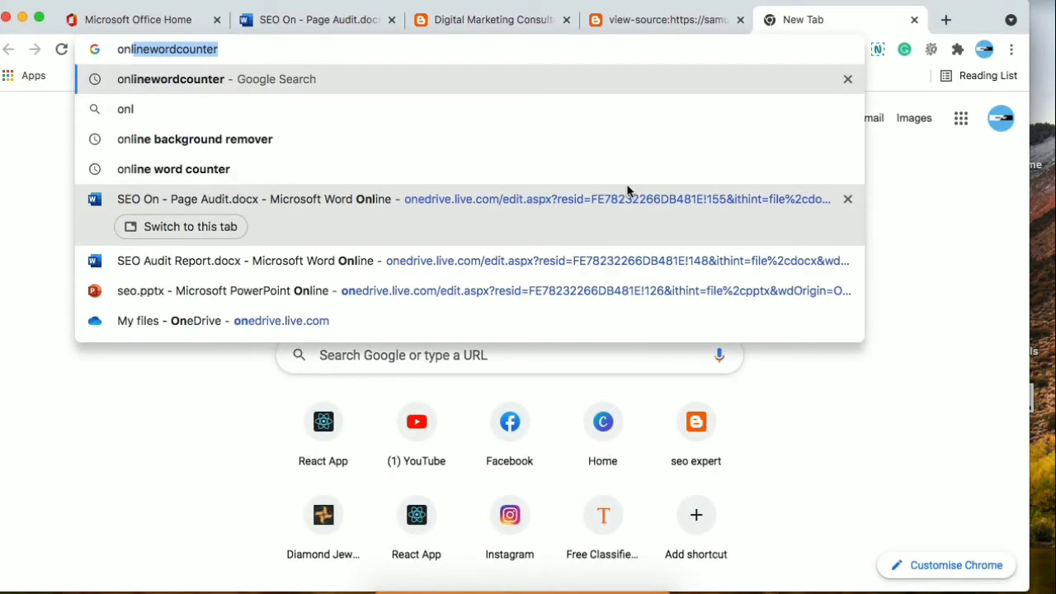
{"action": "type", "text": "ine"}
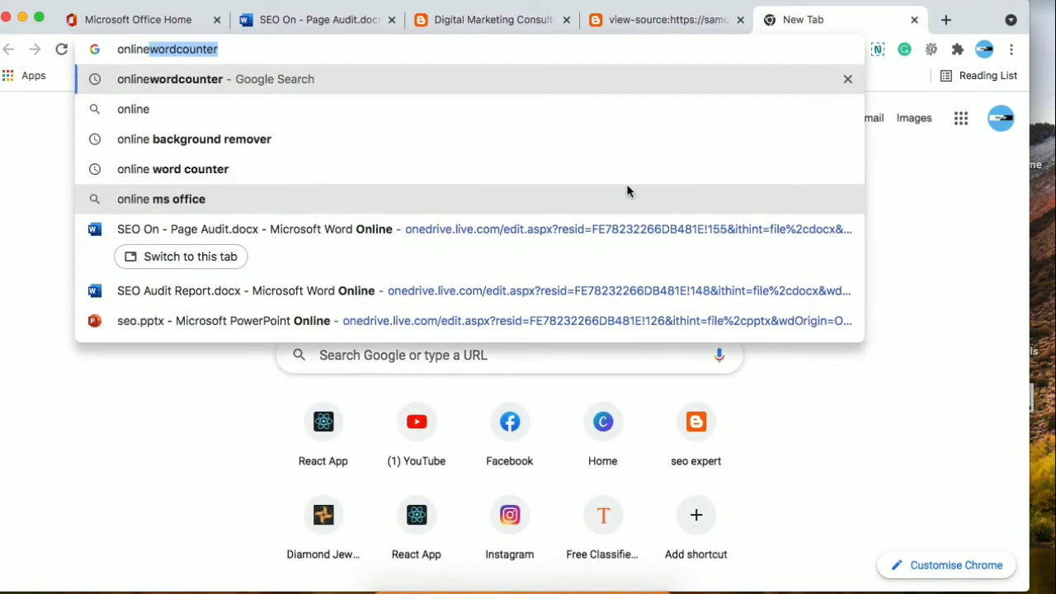
{"action": "key", "text": "Right"}
{"action": "key", "text": "Return"}
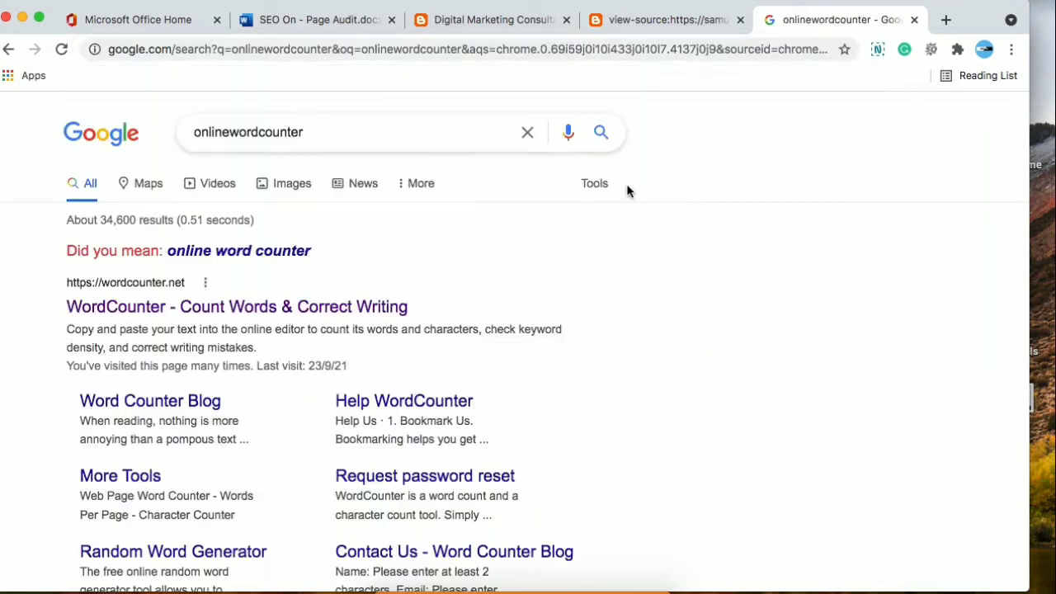
{"action": "left_click", "coordinate": [155, 304]}
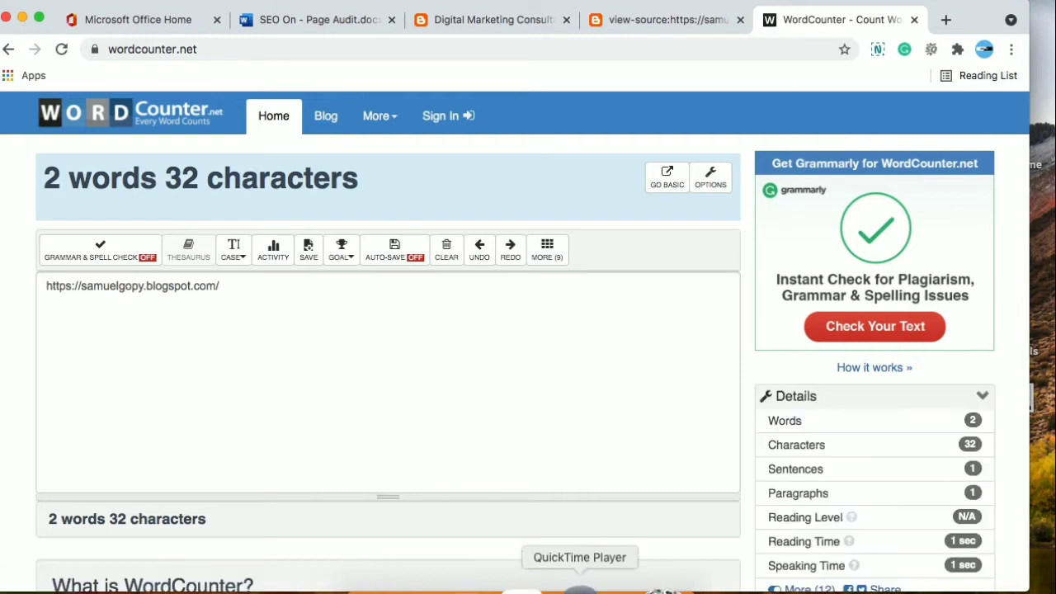
Paste the title tag text into WordCounter, which counts 7 words and 69 characters
{"action": "left_click", "coordinate": [295, 23]}
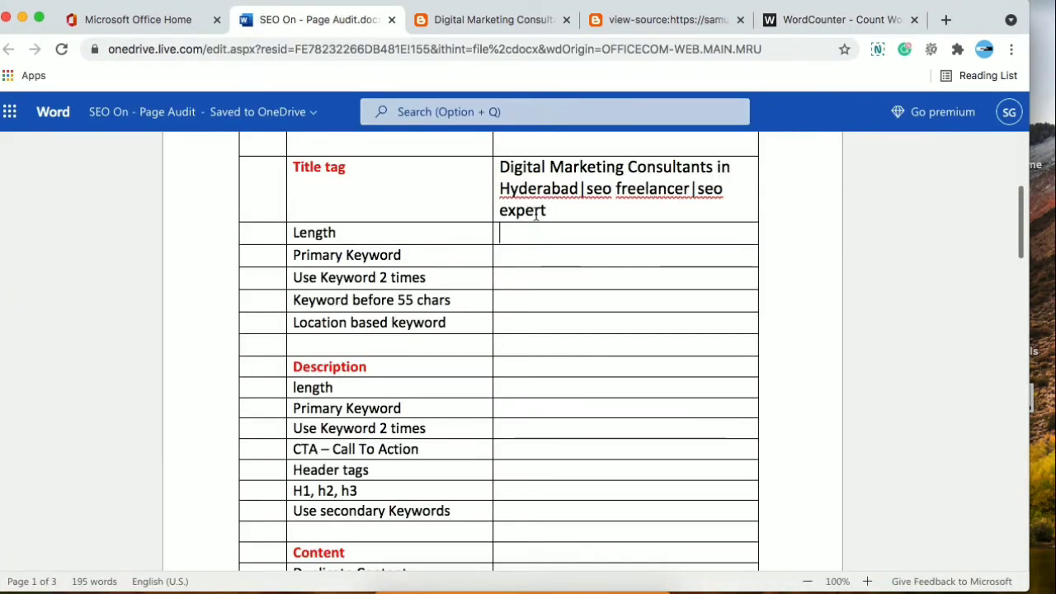
{"action": "left_click_drag", "start_coordinate": [509, 260], "coordinate": [557, 303]}
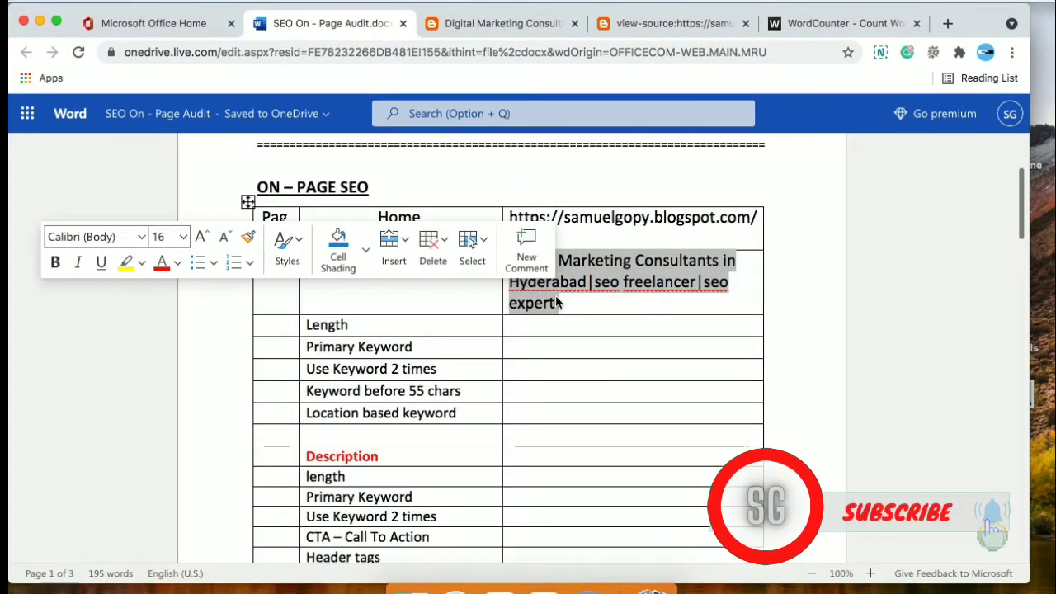
{"action": "key", "text": "super+c"}
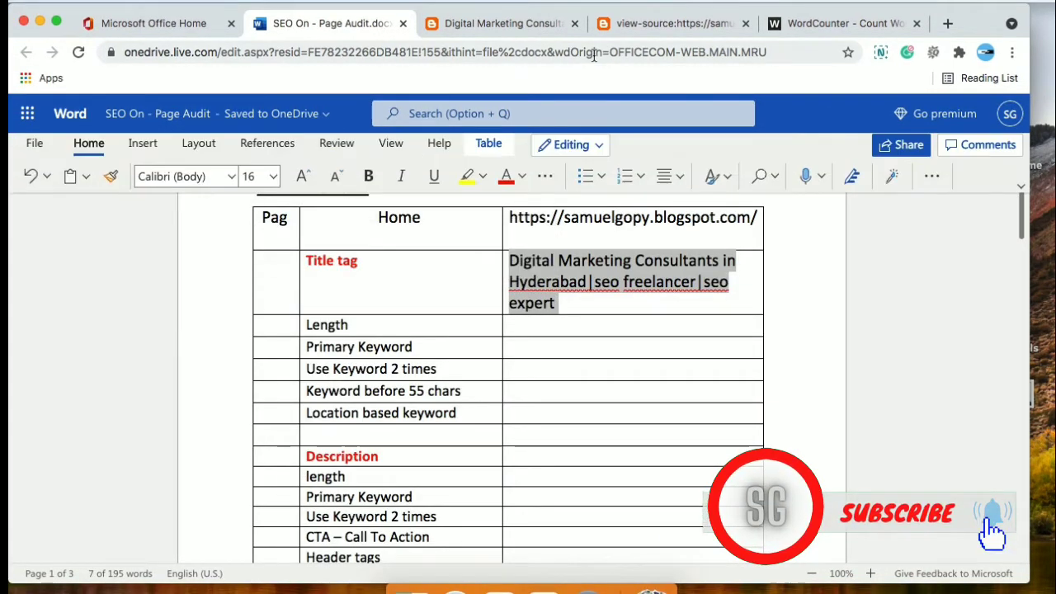
{"action": "left_click", "coordinate": [837, 24]}
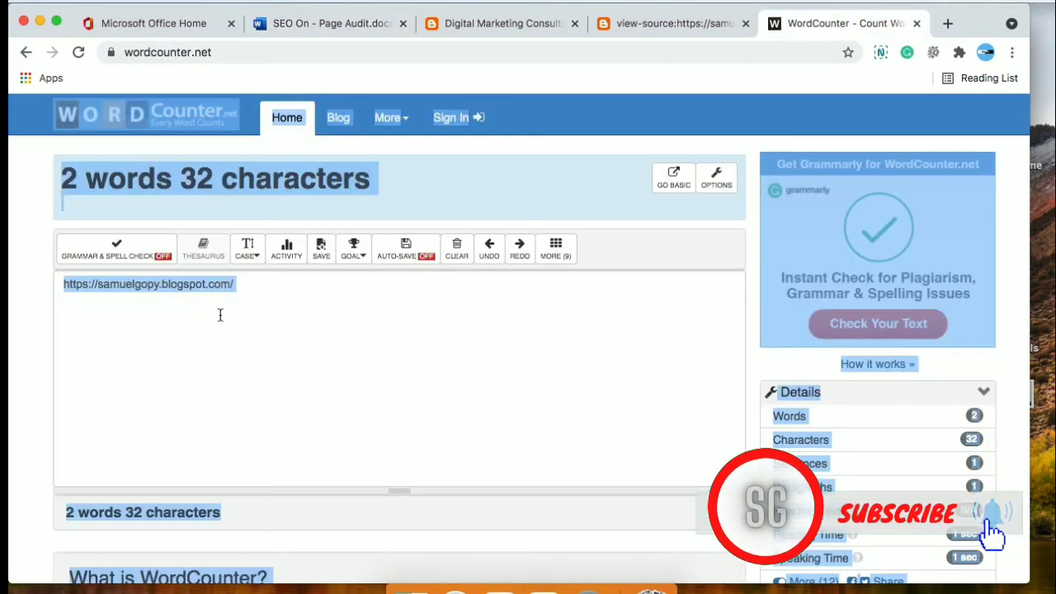
{"action": "left_click", "coordinate": [265, 288]}
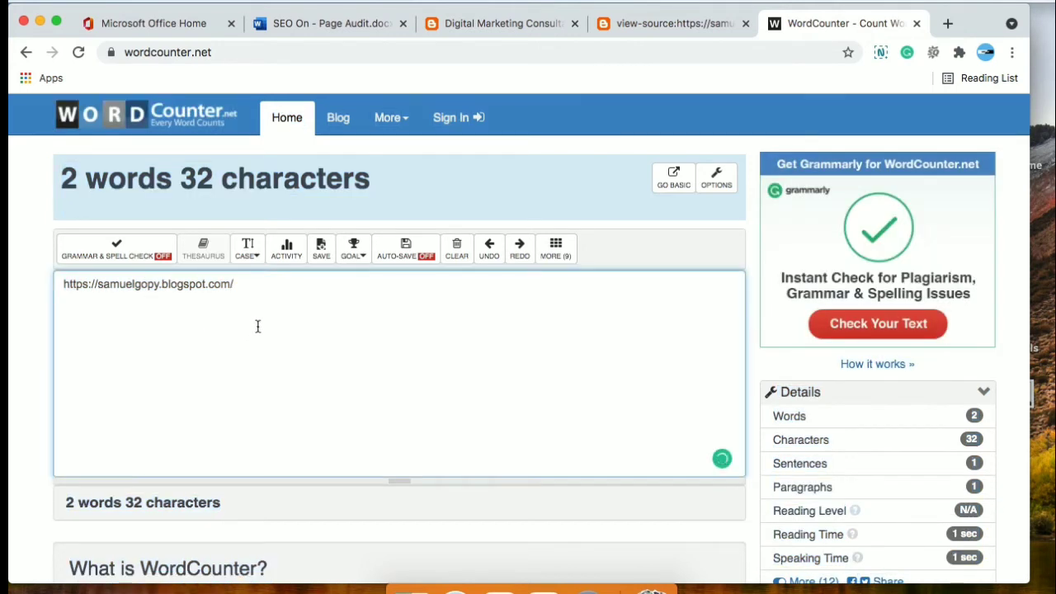
{"action": "key", "text": "super+a"}
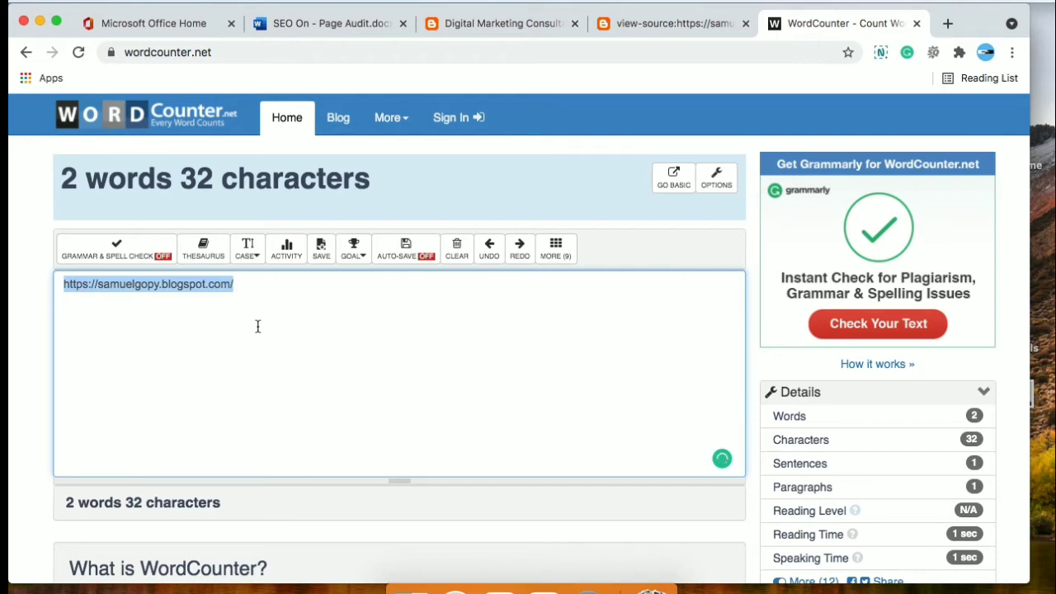
{"action": "key", "text": "super+v"}
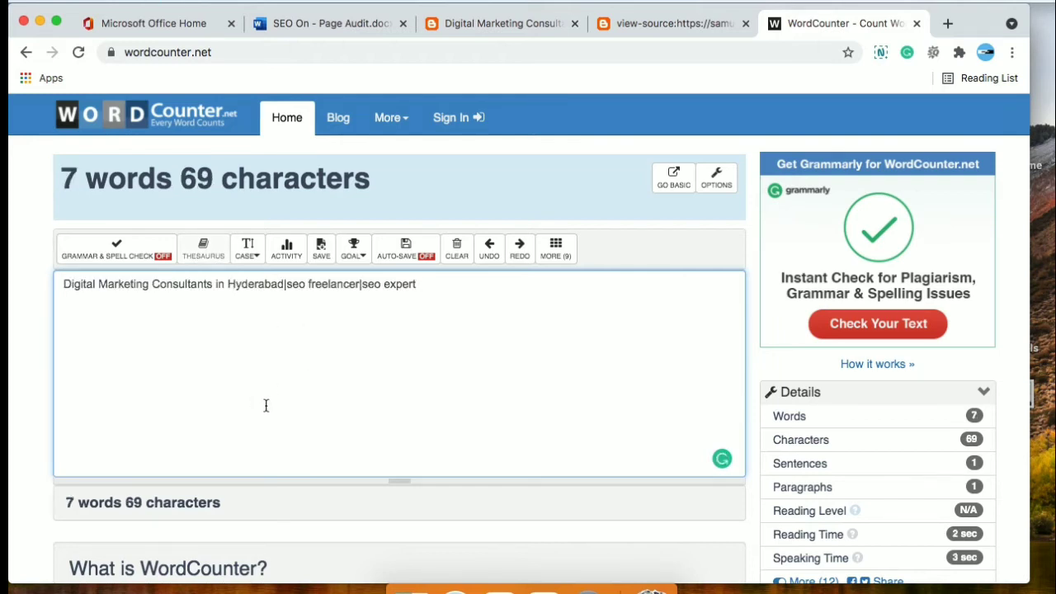
{"action": "left_click", "coordinate": [138, 503]}
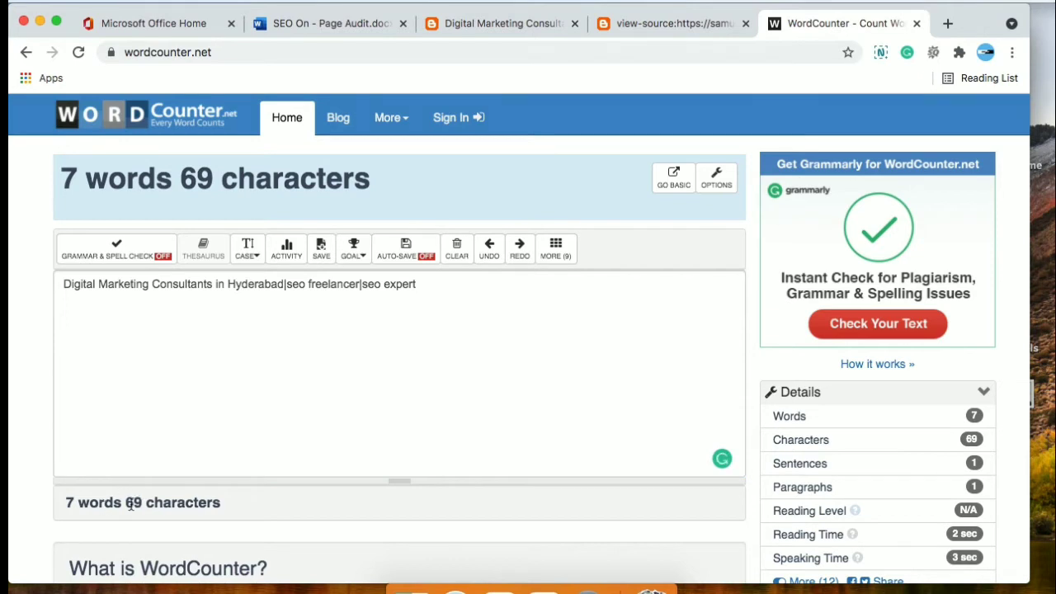
{"action": "left_click_drag", "start_coordinate": [128, 504], "coordinate": [144, 503]}
{"action": "left_click", "coordinate": [146, 503]}
Enter 69 in the empty cell beside Length in the audit table
{"action": "left_click", "coordinate": [333, 31]}
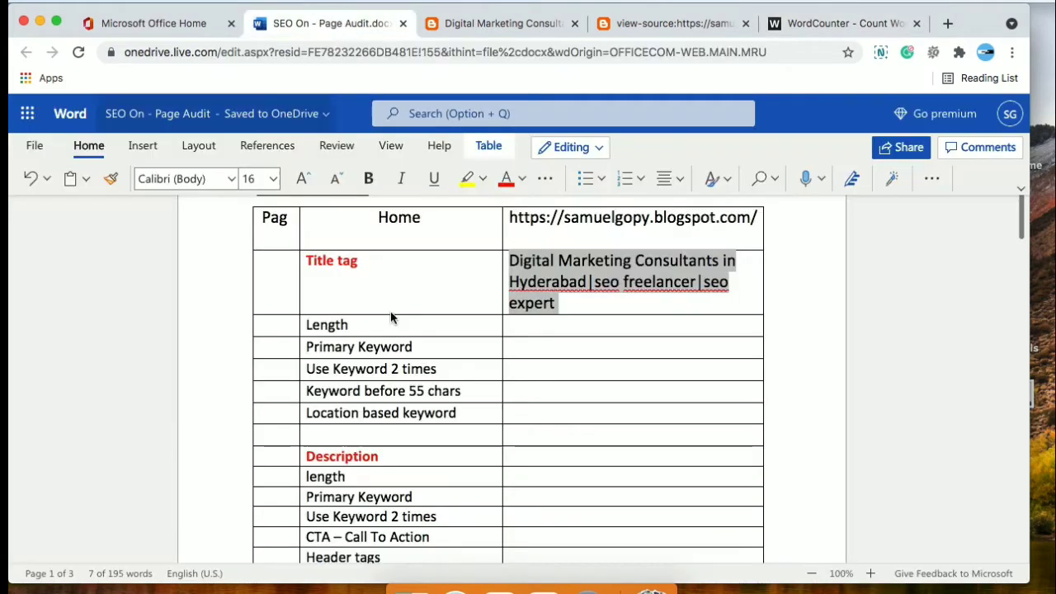
{"action": "left_click", "coordinate": [583, 311]}
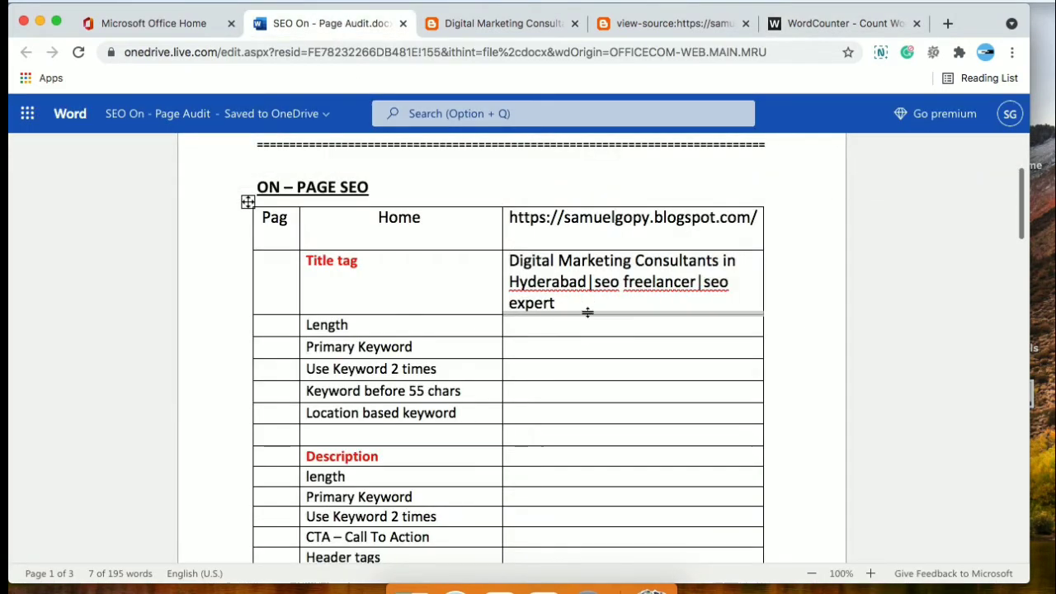
{"action": "left_click", "coordinate": [547, 325]}
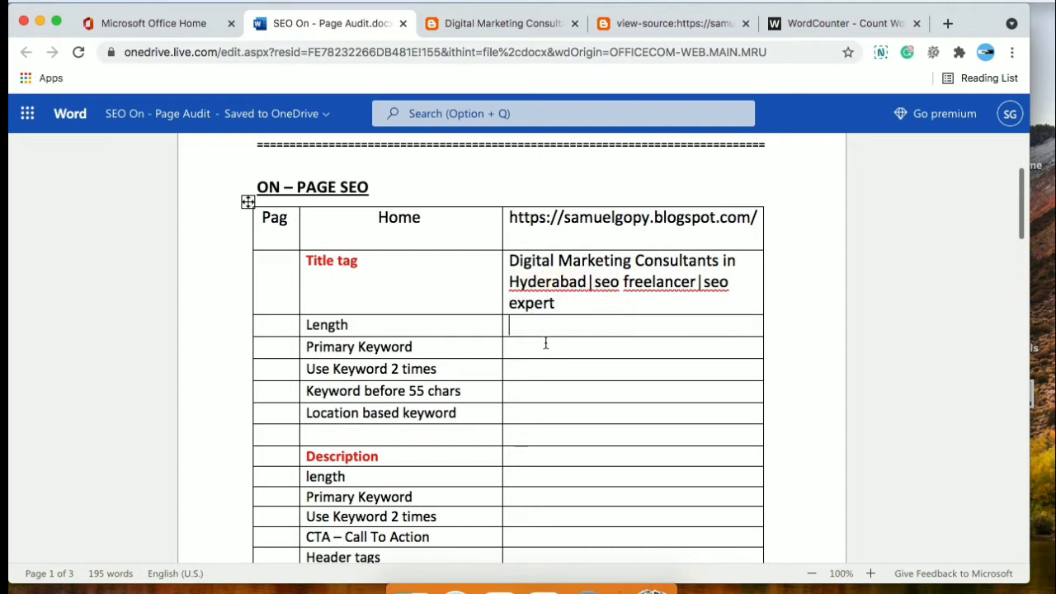
{"action": "type", "text": "69"}
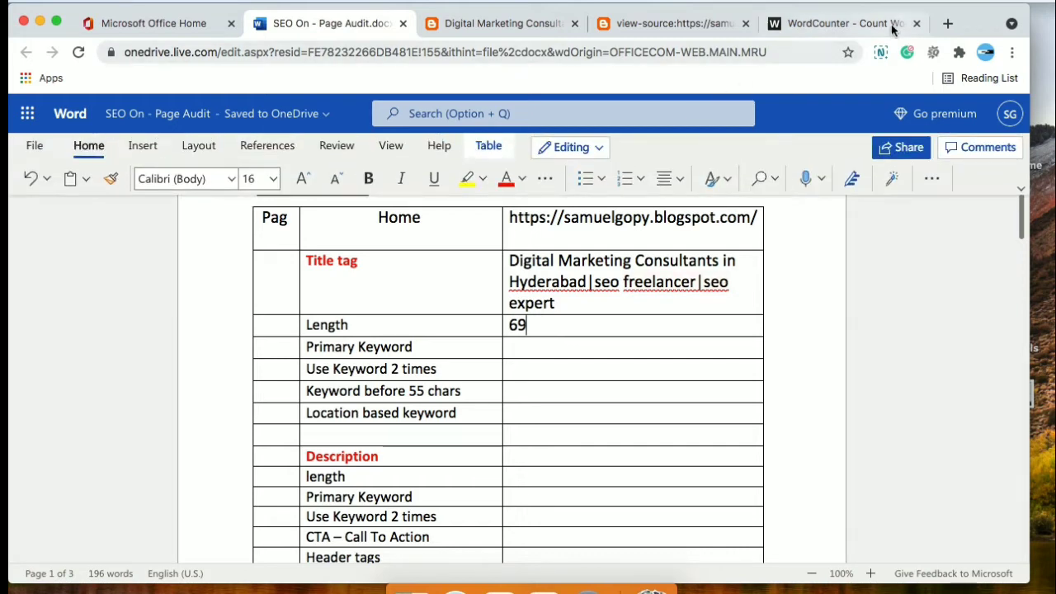
Search Google for 'seo services' and scroll through the results
{"action": "left_click", "coordinate": [947, 24]}
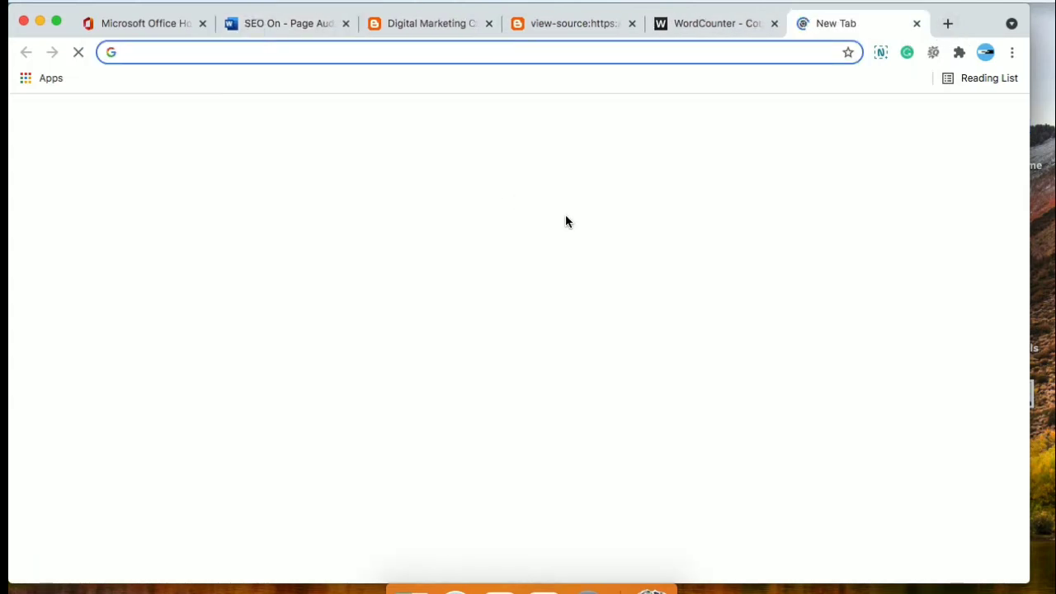
{"action": "type", "text": "seo se"}
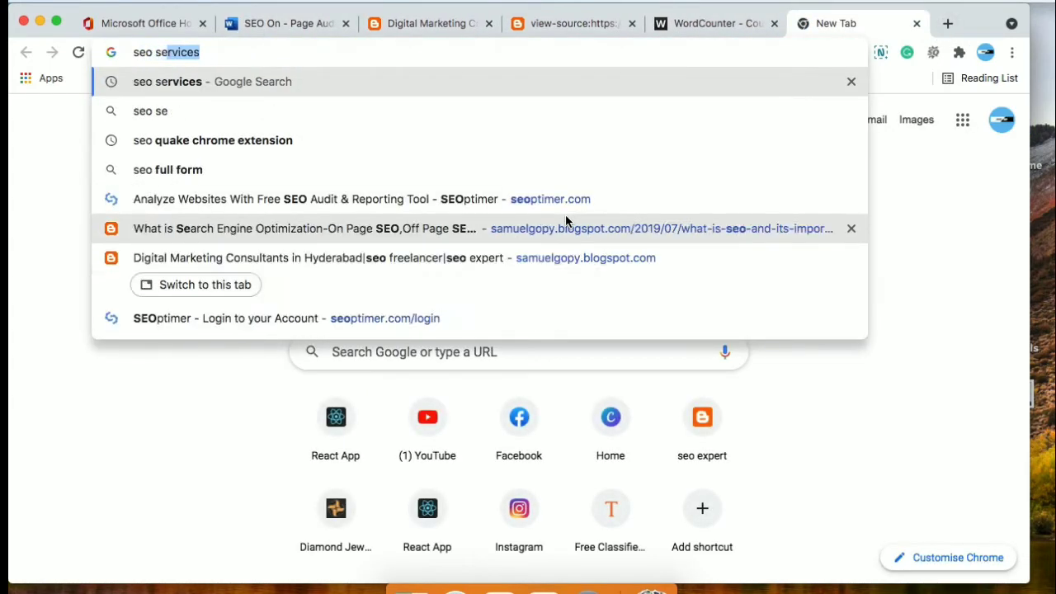
{"action": "type", "text": "rvices"}
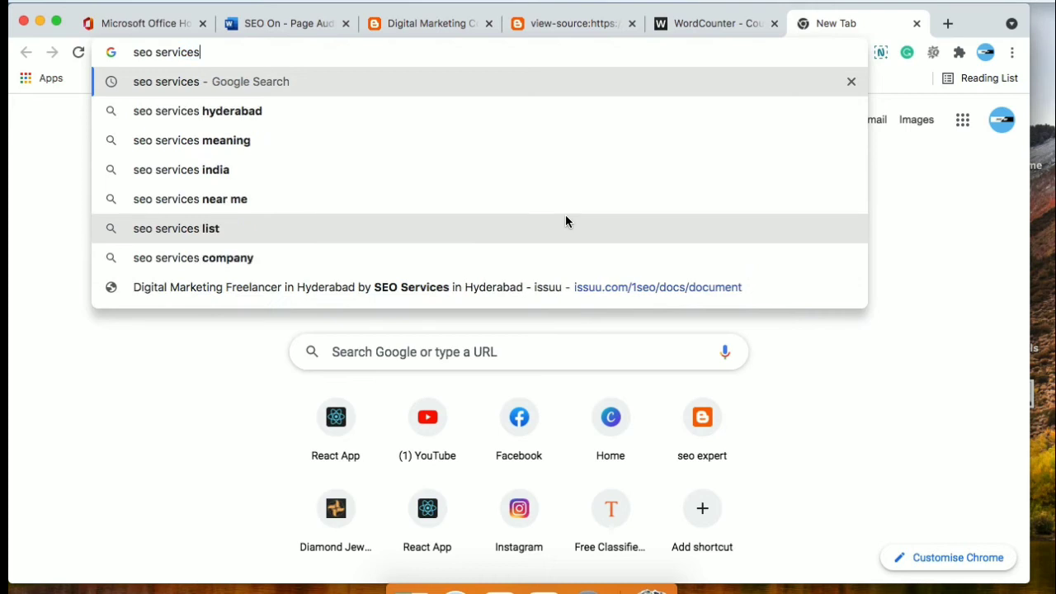
{"action": "key", "text": "Return"}
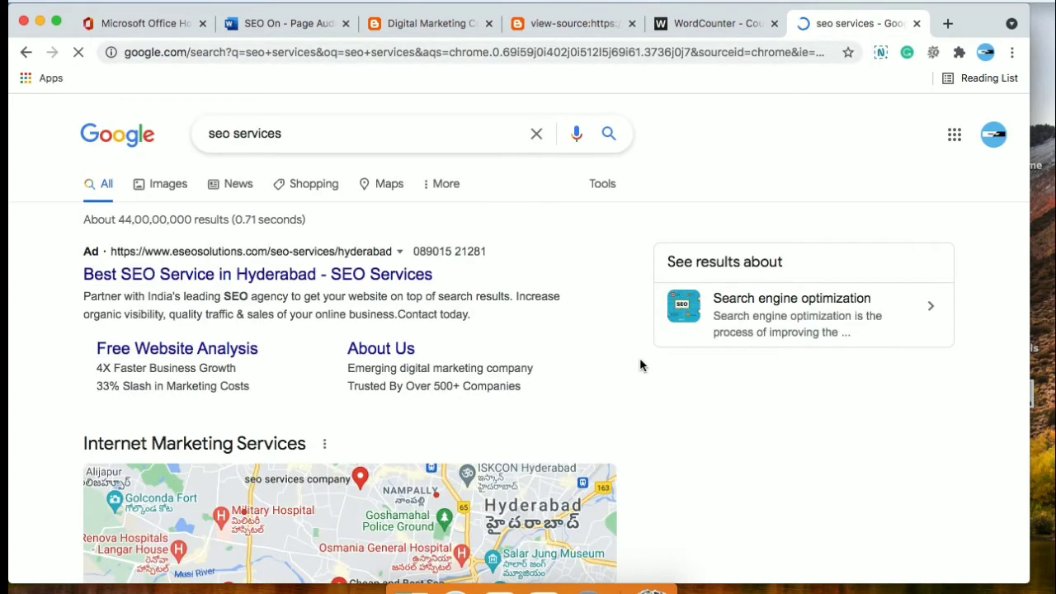
{"action": "scroll", "coordinate": [729, 433], "scroll_direction": "down", "scroll_amount": 1}
{"action": "scroll", "coordinate": [729, 433], "scroll_direction": "down", "scroll_amount": 8}
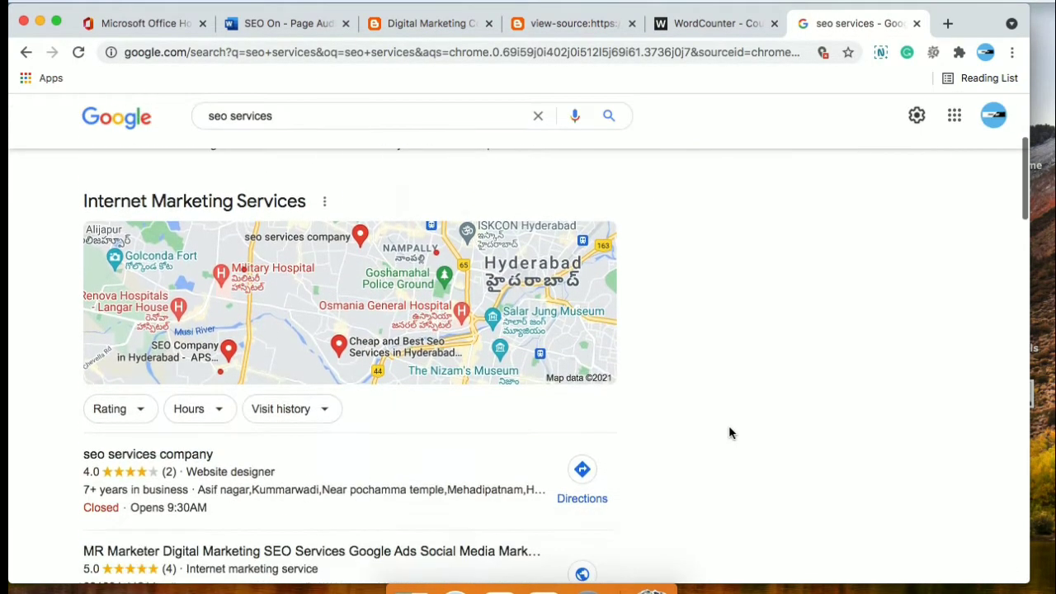
{"action": "scroll", "coordinate": [729, 433], "scroll_direction": "down", "scroll_amount": 5}
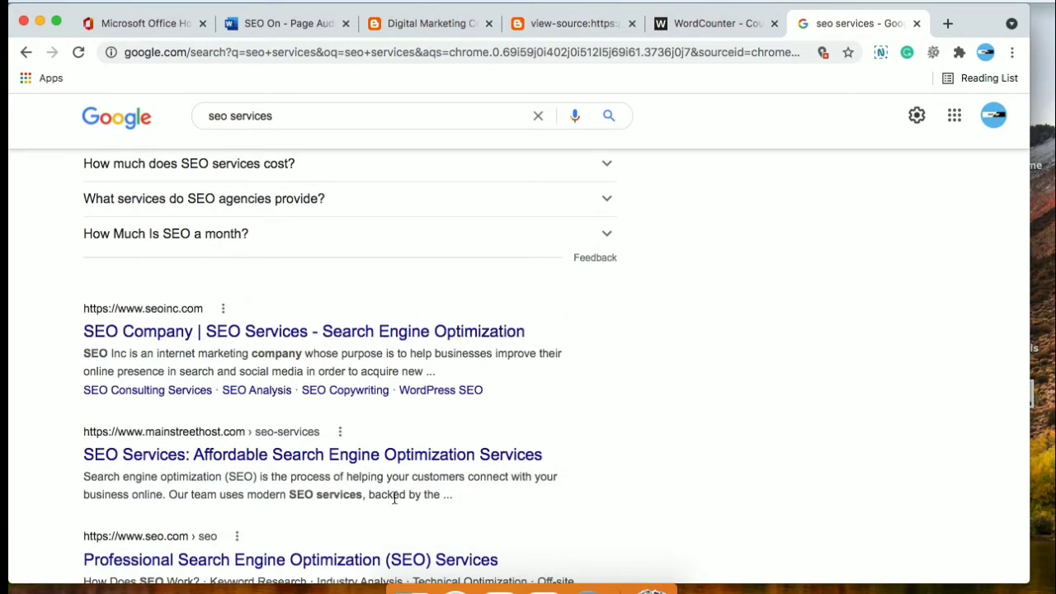
{"action": "scroll", "coordinate": [627, 461], "scroll_direction": "down", "scroll_amount": 4}
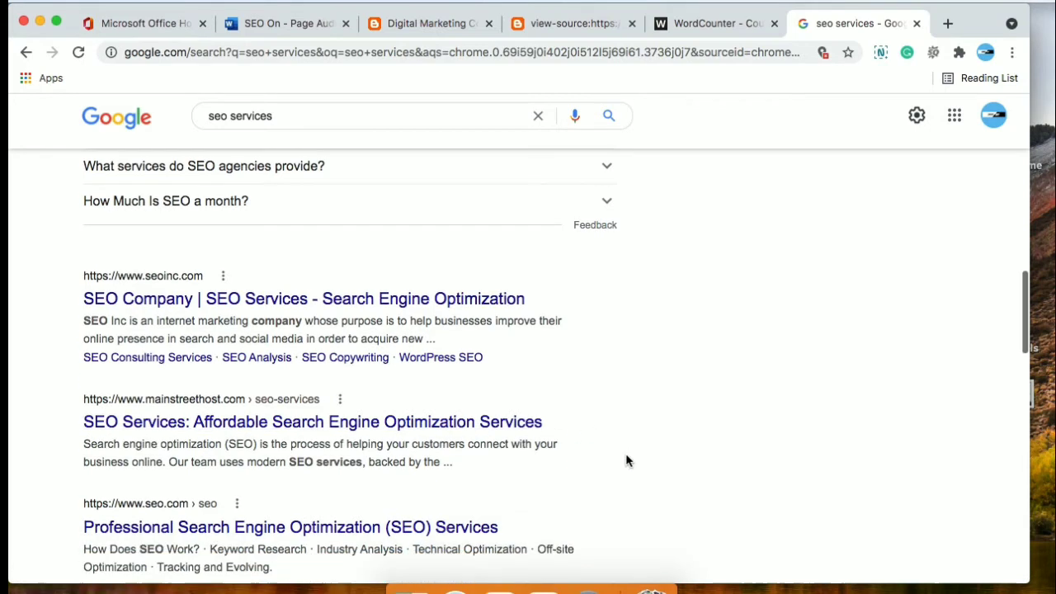
{"action": "scroll", "coordinate": [625, 460], "scroll_direction": "down", "scroll_amount": 2}
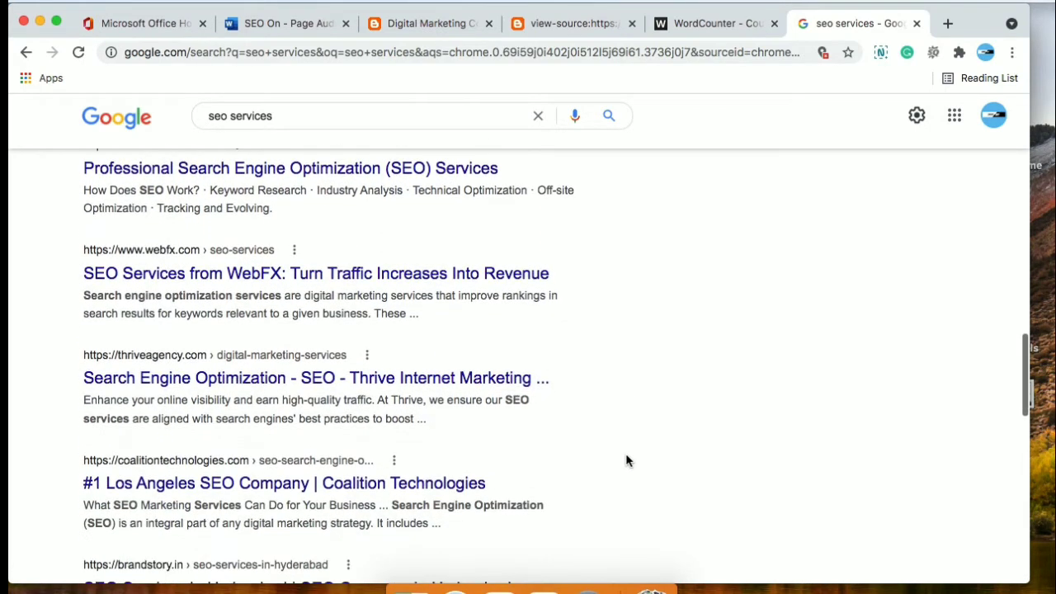
Inspect the truncated Thrive result title, then close the search tab
{"action": "left_click_drag", "start_coordinate": [567, 378], "coordinate": [532, 379]}
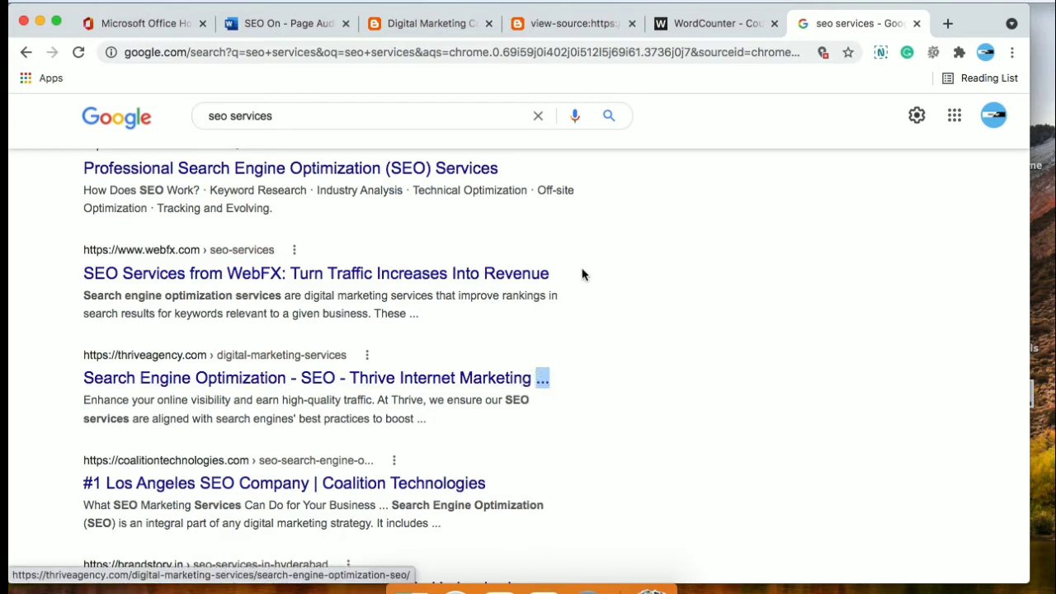
{"action": "left_click_drag", "start_coordinate": [586, 265], "coordinate": [554, 272]}
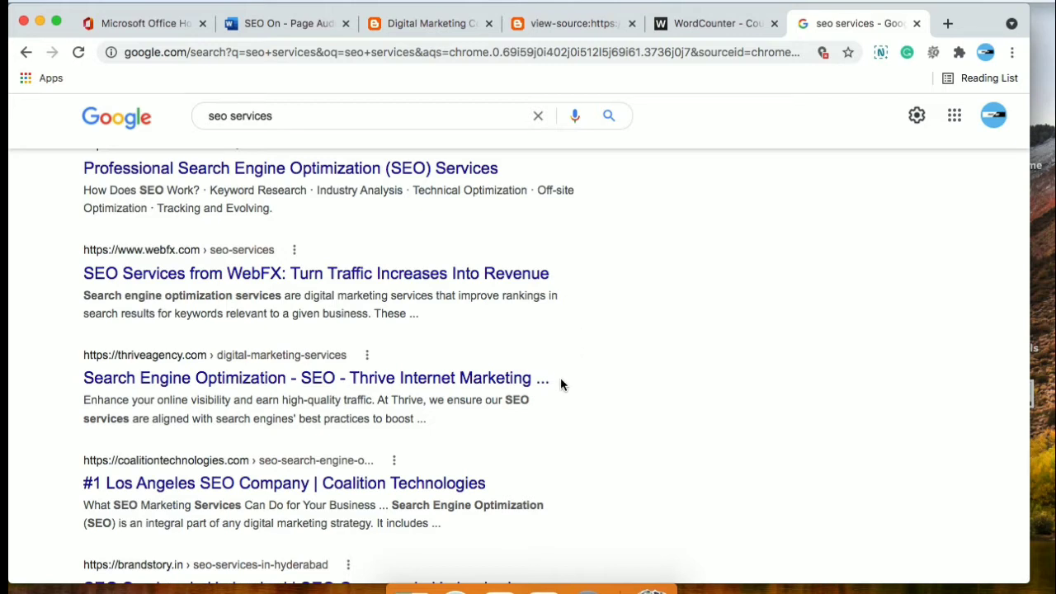
{"action": "left_click_drag", "start_coordinate": [560, 377], "coordinate": [532, 378]}
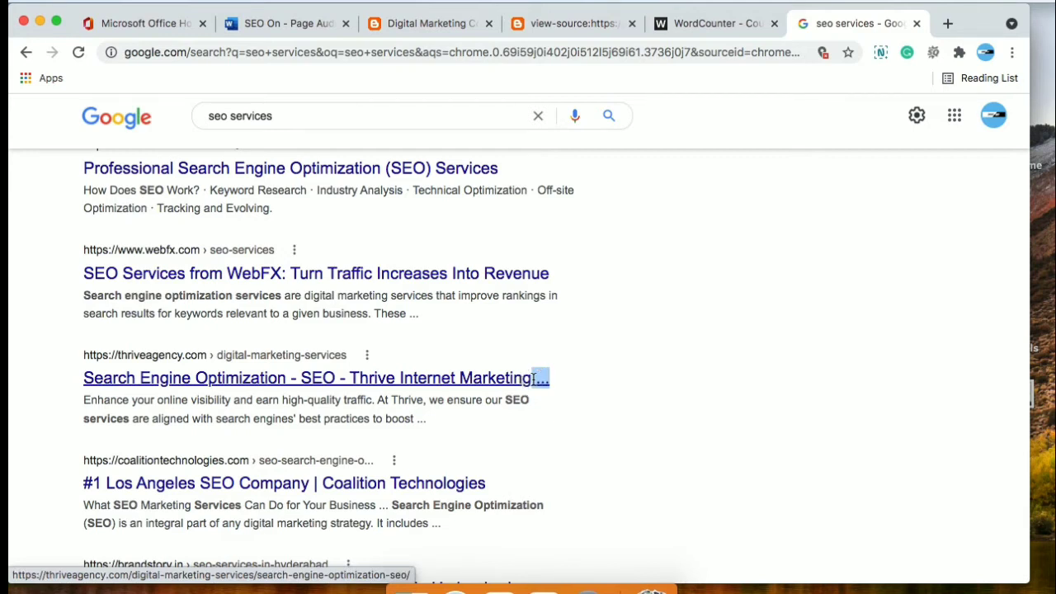
{"action": "left_click", "coordinate": [657, 339]}
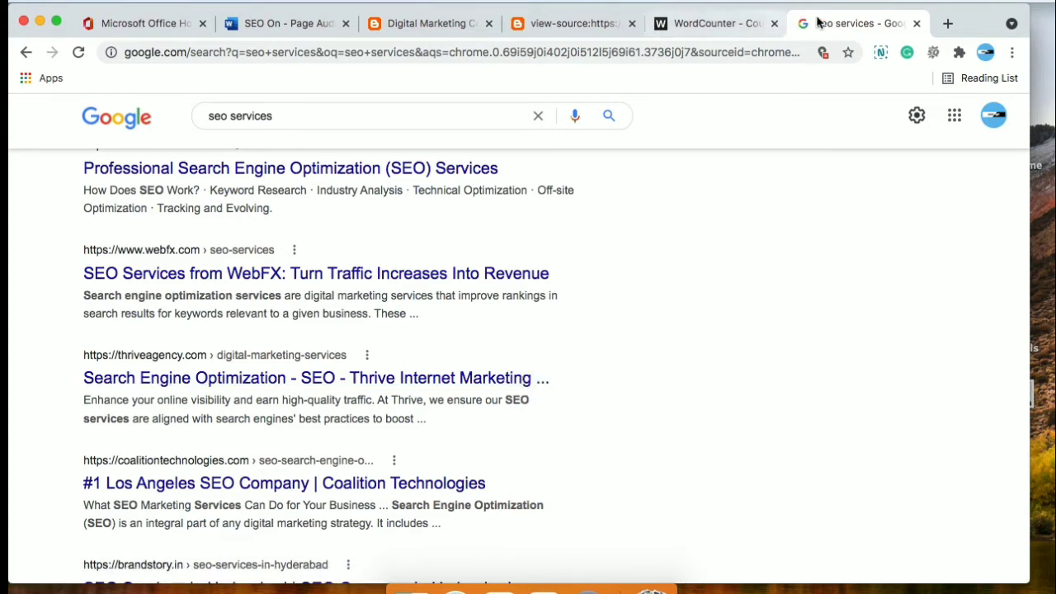
{"action": "left_click", "coordinate": [915, 23]}
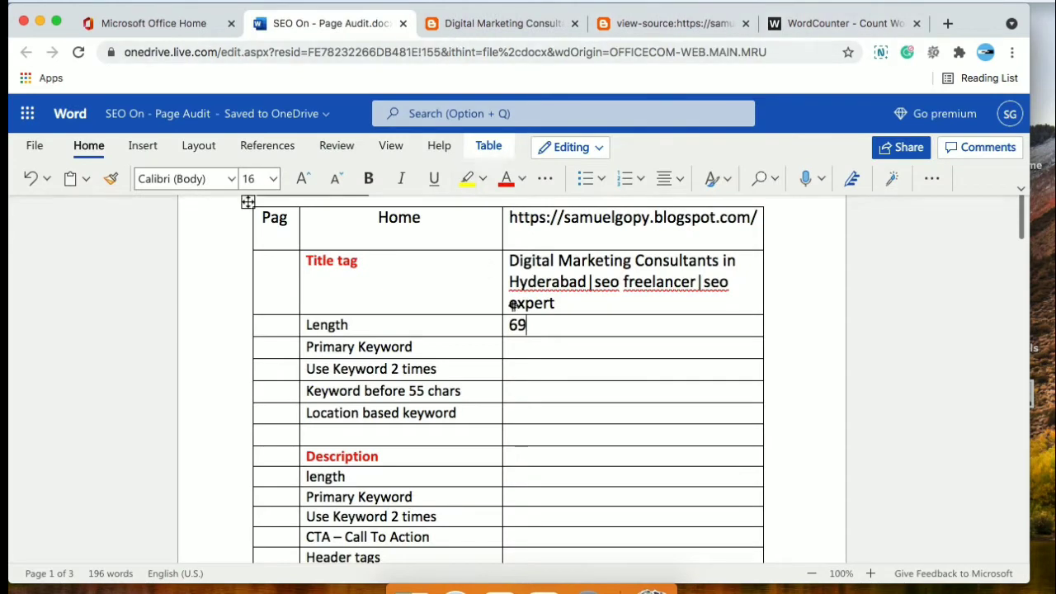
Append ' chars' so the Length cell reads '69 chars'
{"action": "type", "text": "chars"}
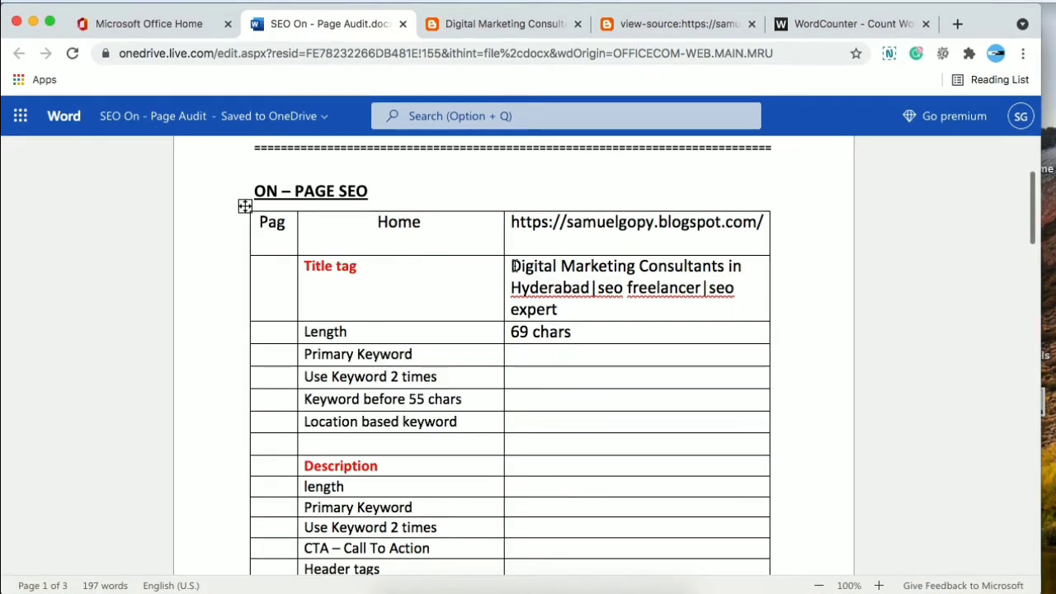
{"action": "left_click", "coordinate": [676, 24]}
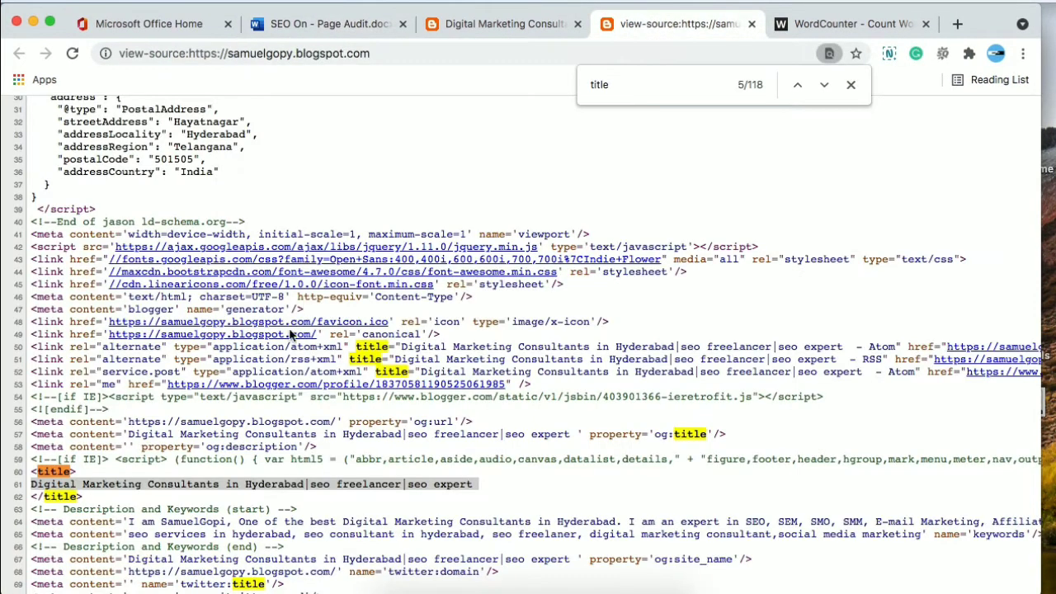
{"action": "triple_click", "coordinate": [124, 483]}
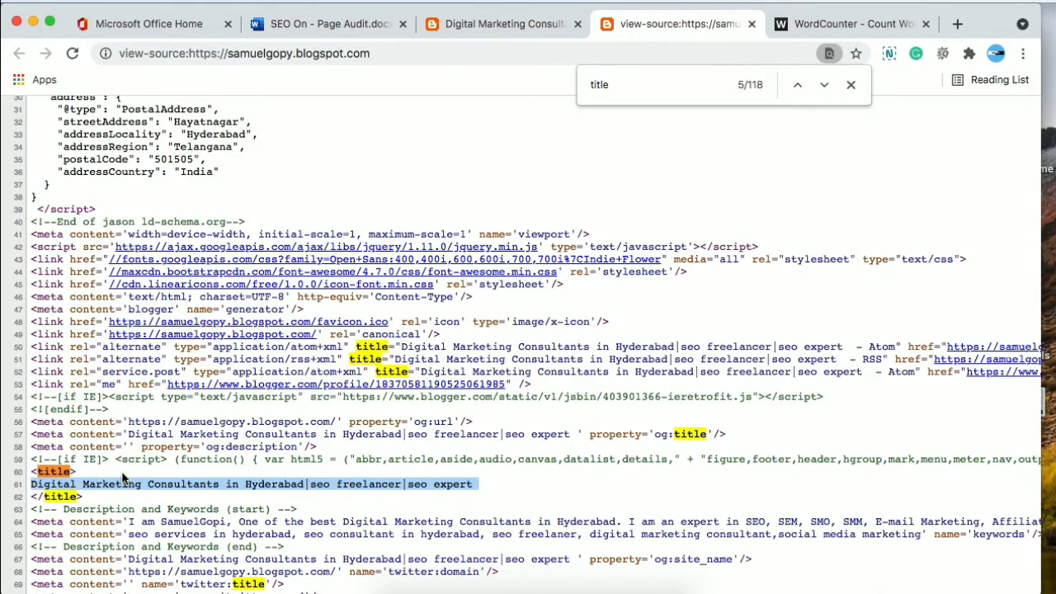
{"action": "left_click", "coordinate": [97, 476]}
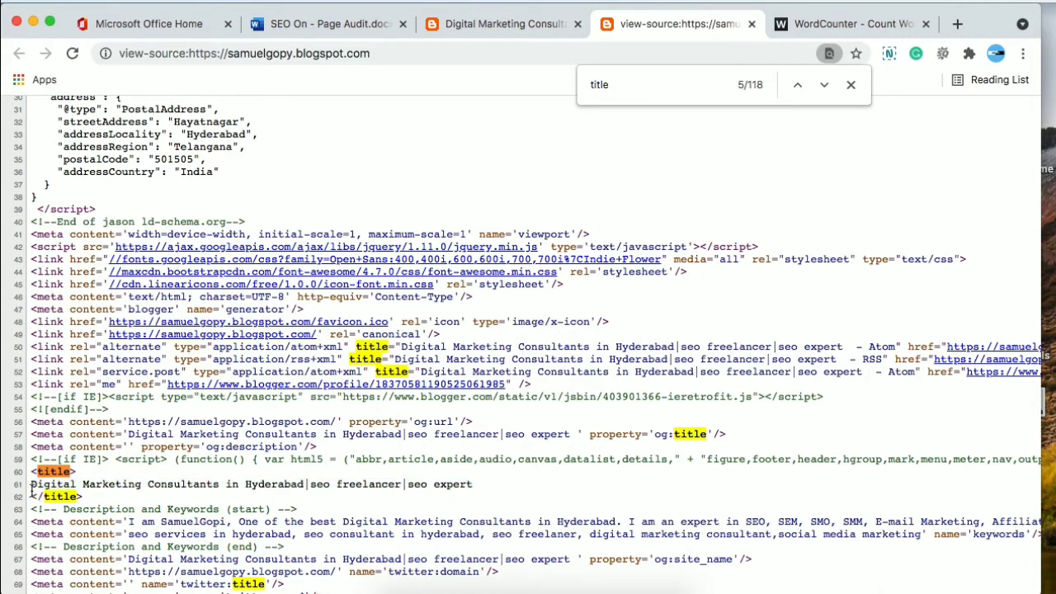
{"action": "left_click_drag", "start_coordinate": [31, 489], "coordinate": [75, 485]}
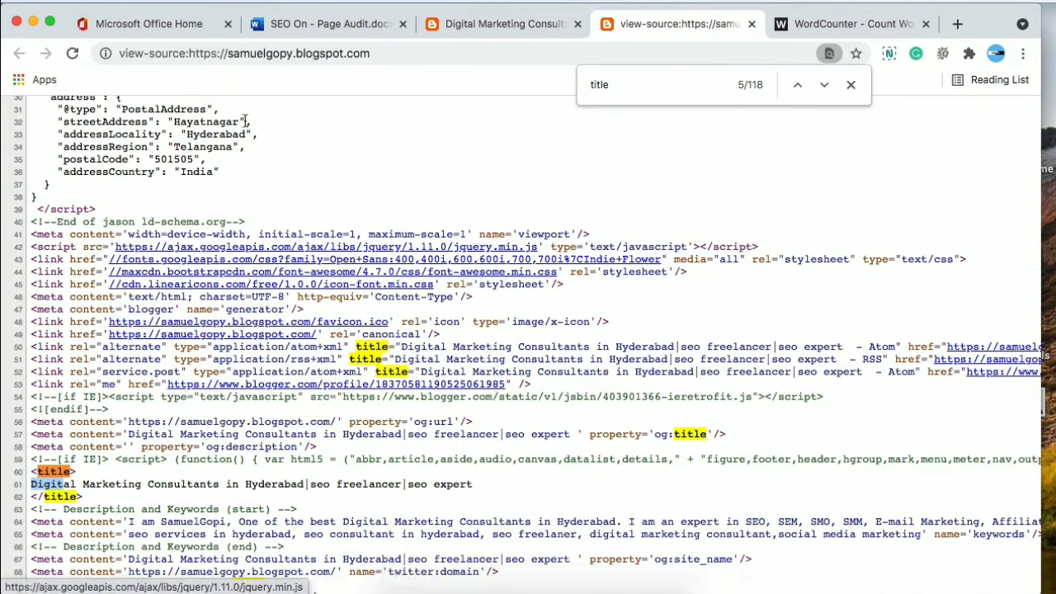
{"action": "left_click", "coordinate": [326, 23]}
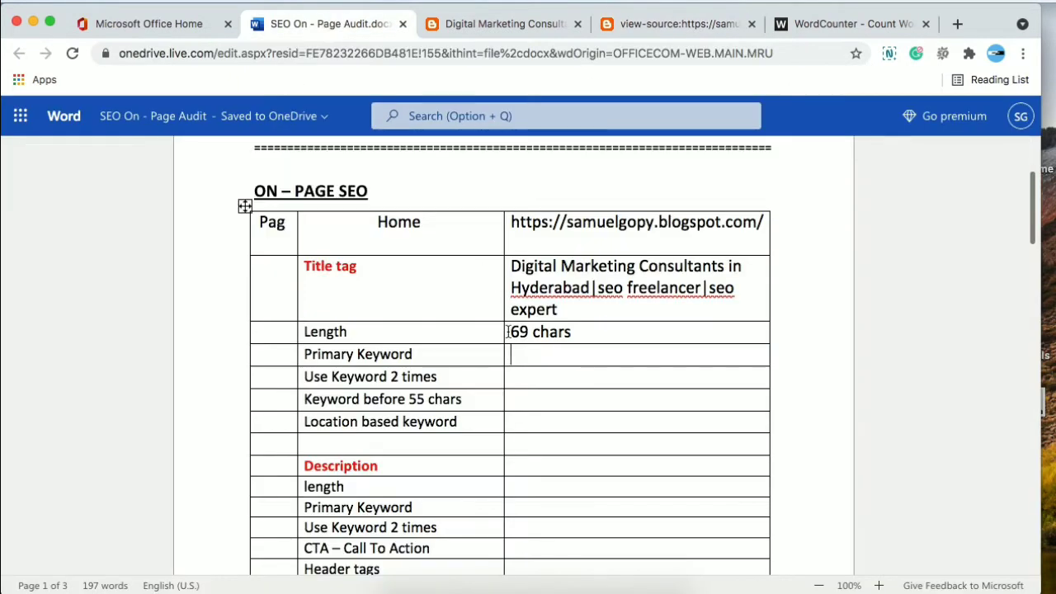
Type 'Exist' in the Primary Keyword cell, removing a stray letter
{"action": "type", "text": "e"}
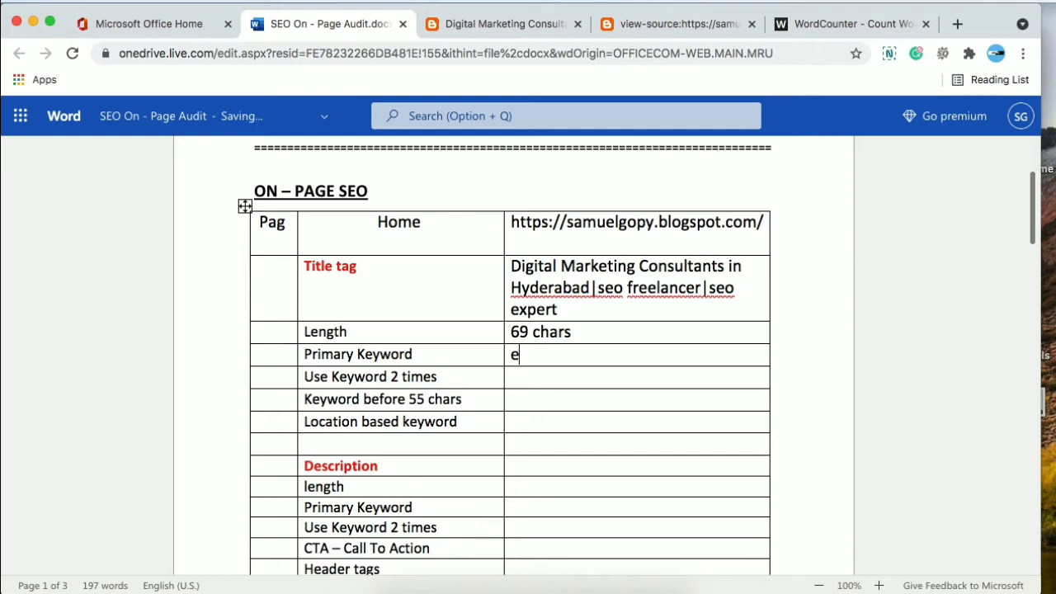
{"action": "key", "text": "BackSpace"}
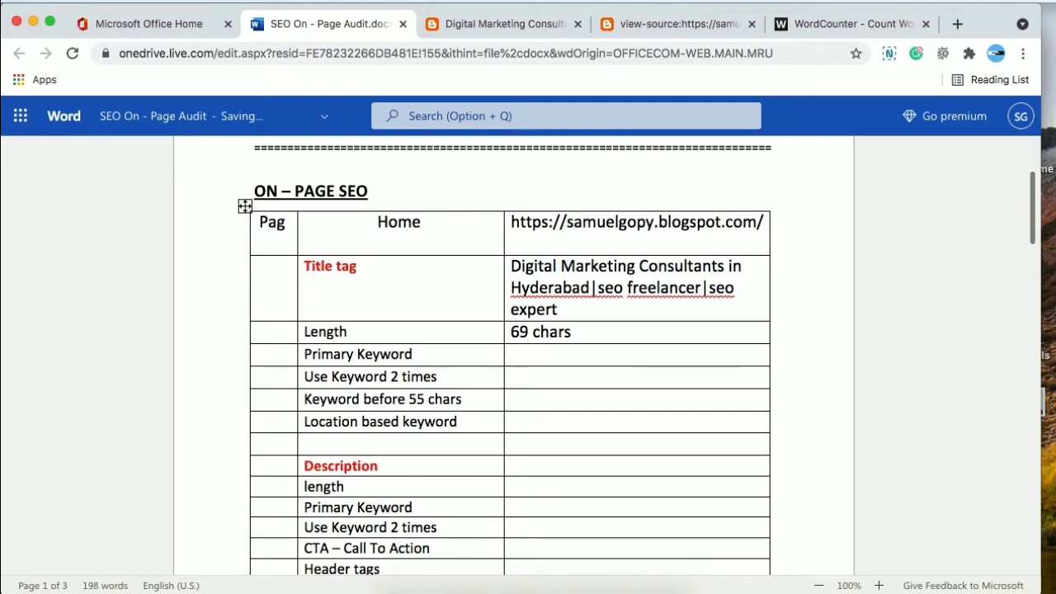
{"action": "type", "text": "Exist"}
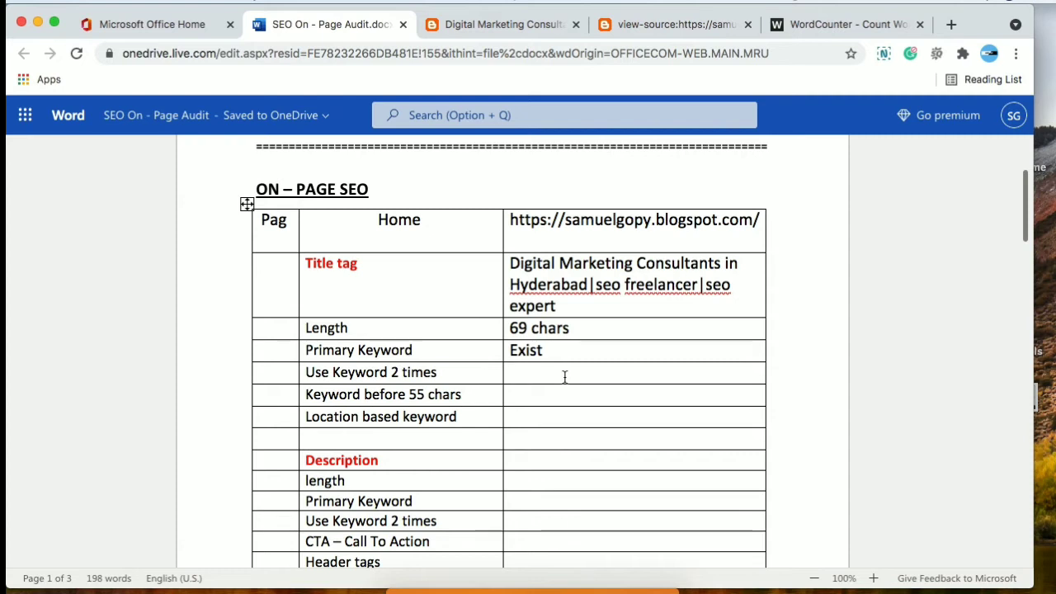
Check the end of the page title in the page source
{"action": "left_click", "coordinate": [639, 24]}
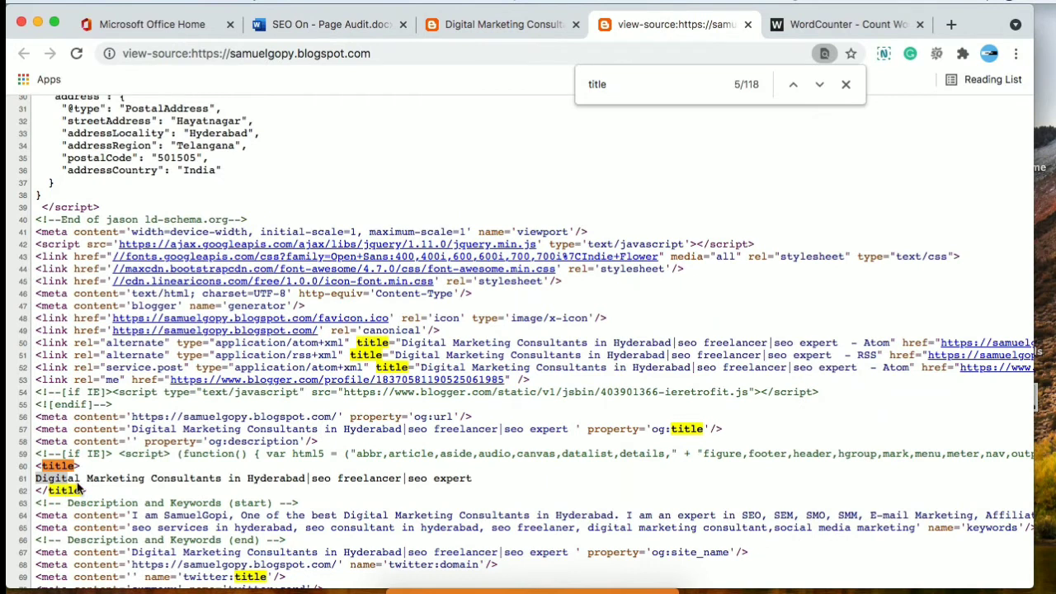
{"action": "left_click_drag", "start_coordinate": [309, 482], "coordinate": [245, 492]}
{"action": "left_click", "coordinate": [346, 481]}
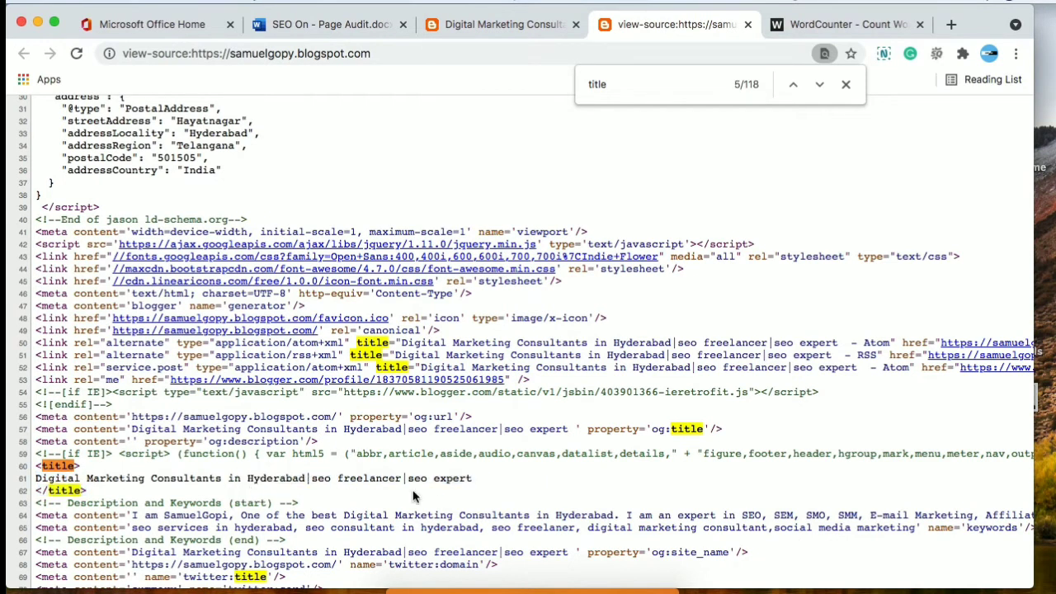
Enter '1 time' in the Use Keyword 2 times cell
{"action": "left_click", "coordinate": [320, 25]}
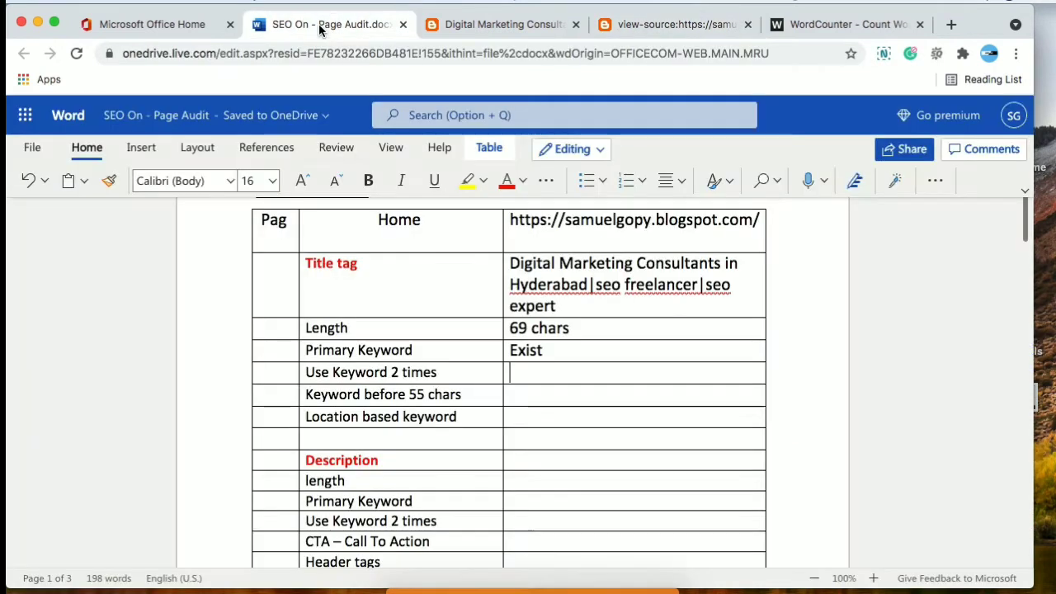
{"action": "left_click", "coordinate": [509, 369]}
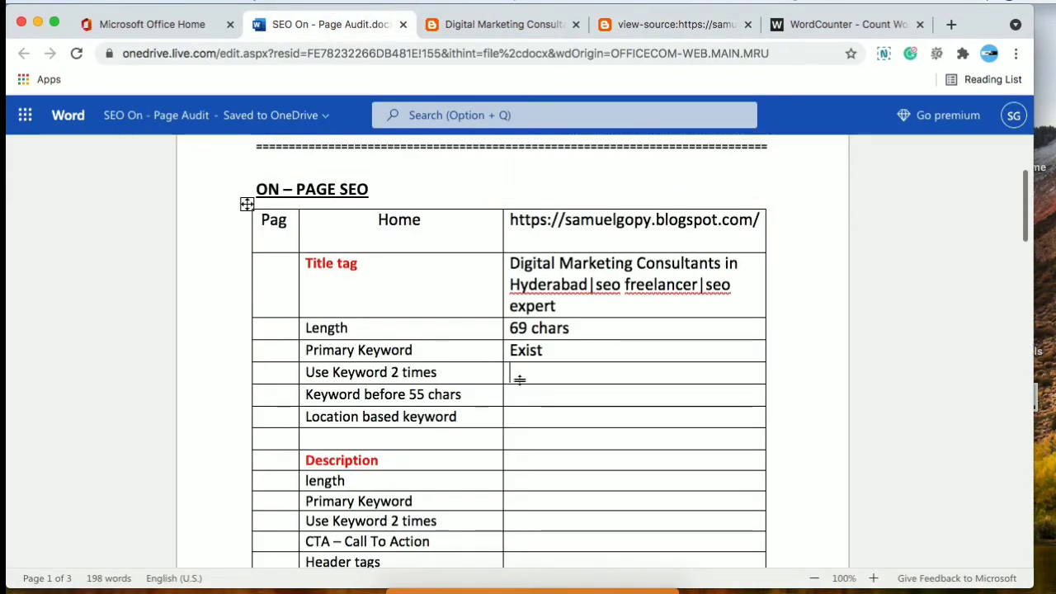
{"action": "type", "text": "1 time"}
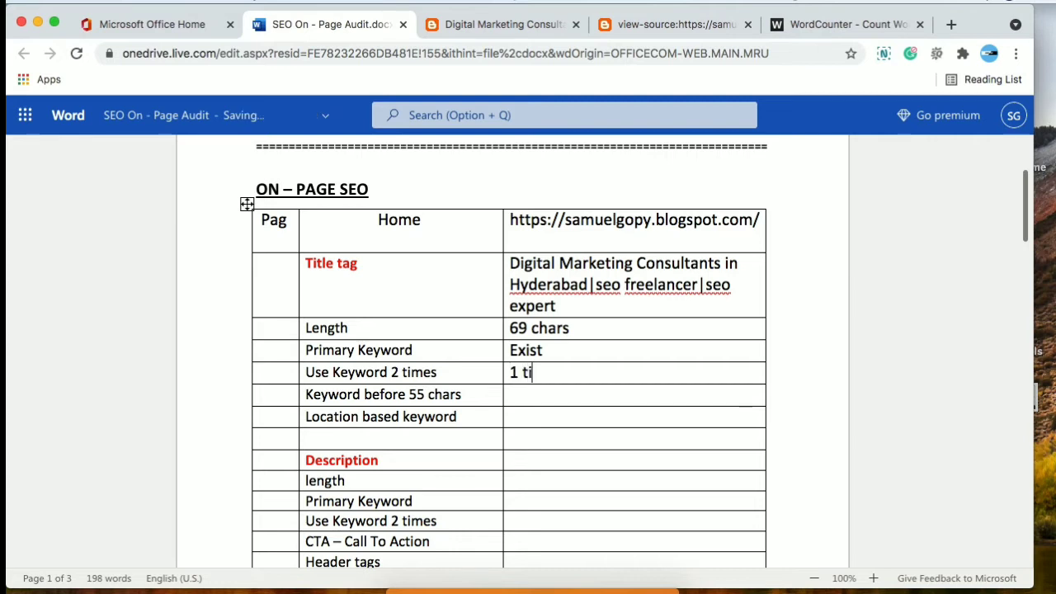
{"action": "left_click", "coordinate": [539, 393]}
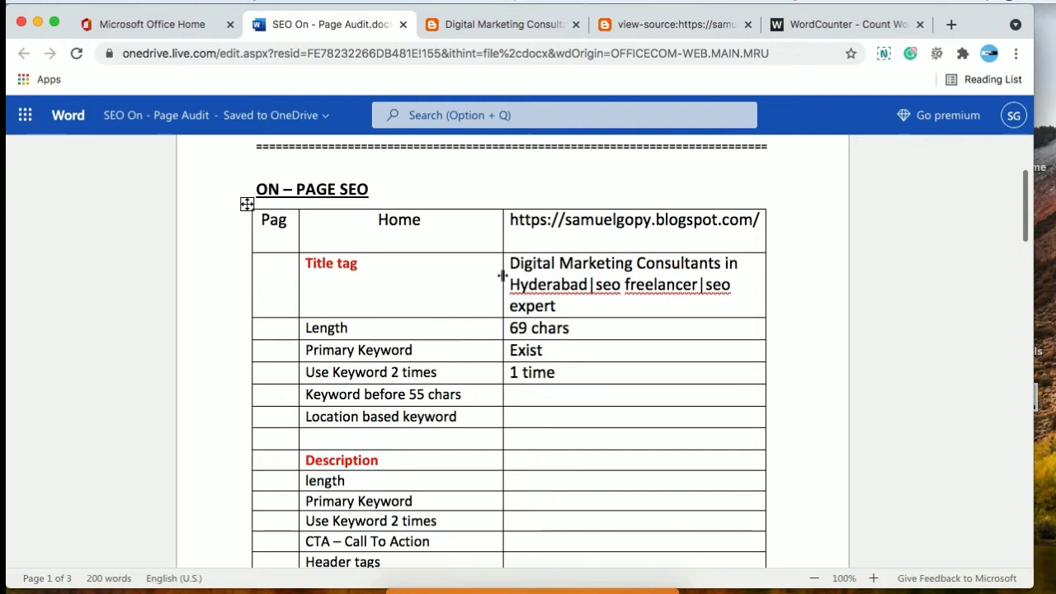
After rechecking the source, mark Keyword before 55 chars as Exist
{"action": "left_click", "coordinate": [491, 27]}
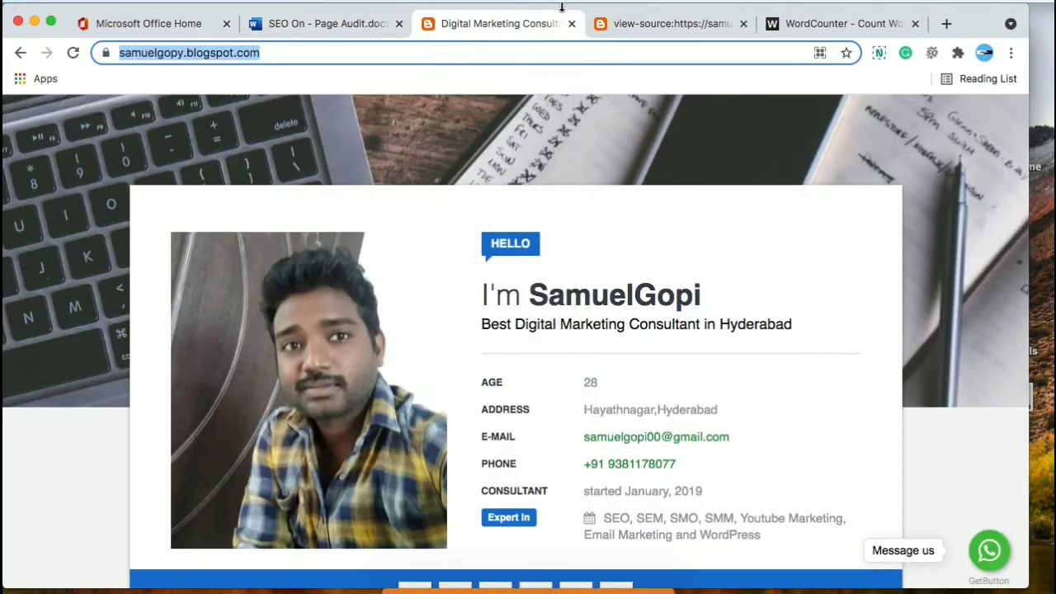
{"action": "left_click", "coordinate": [660, 27]}
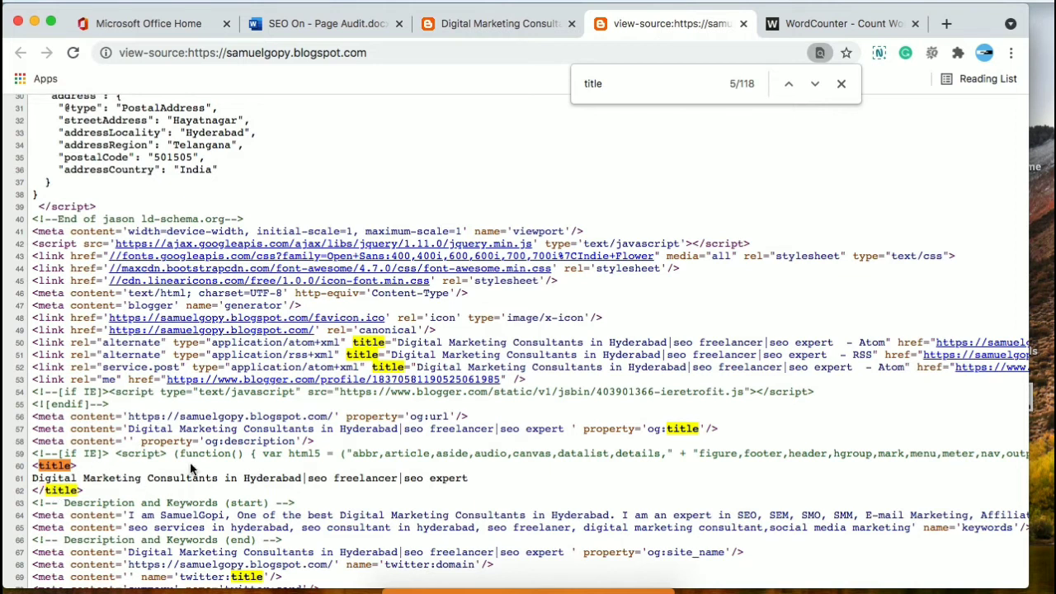
{"action": "left_click", "coordinate": [315, 27]}
{"action": "left_click", "coordinate": [588, 423]}
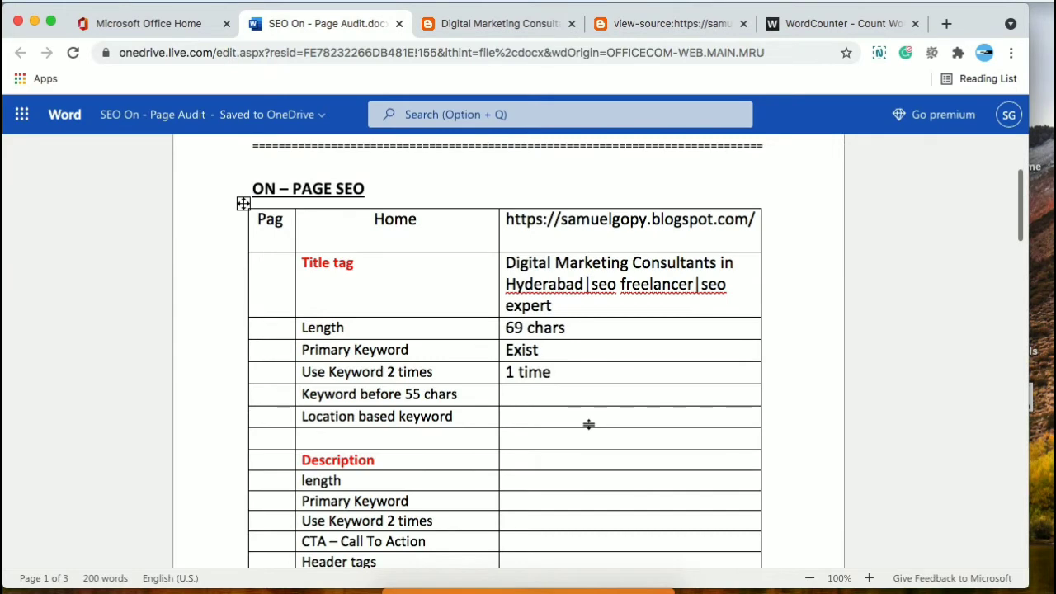
{"action": "type", "text": "Exist"}
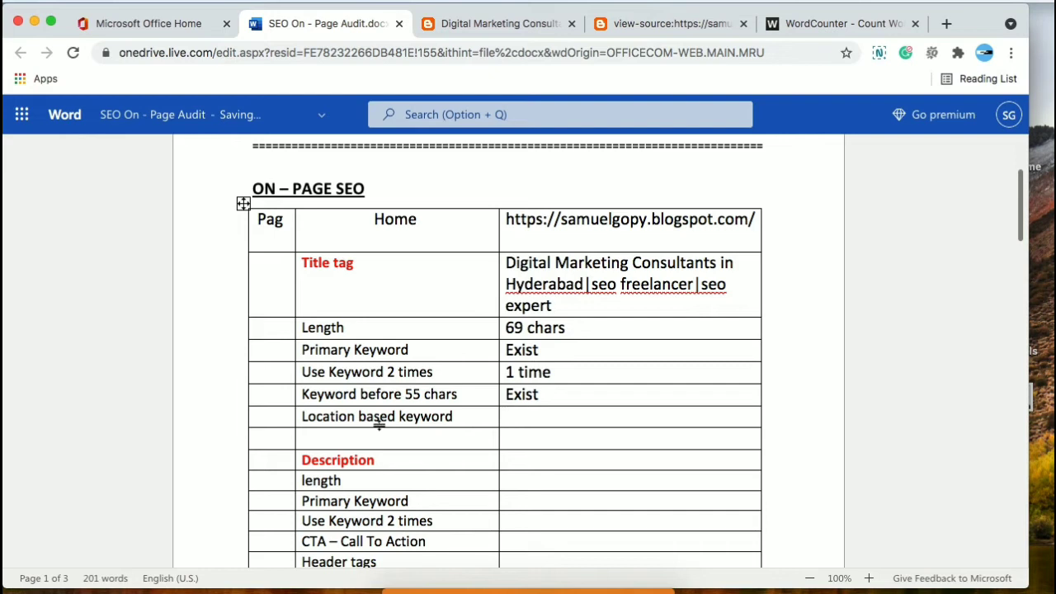
Mark Location based keyword as Exist
{"action": "key", "text": "Down"}
{"action": "type", "text": "E"}
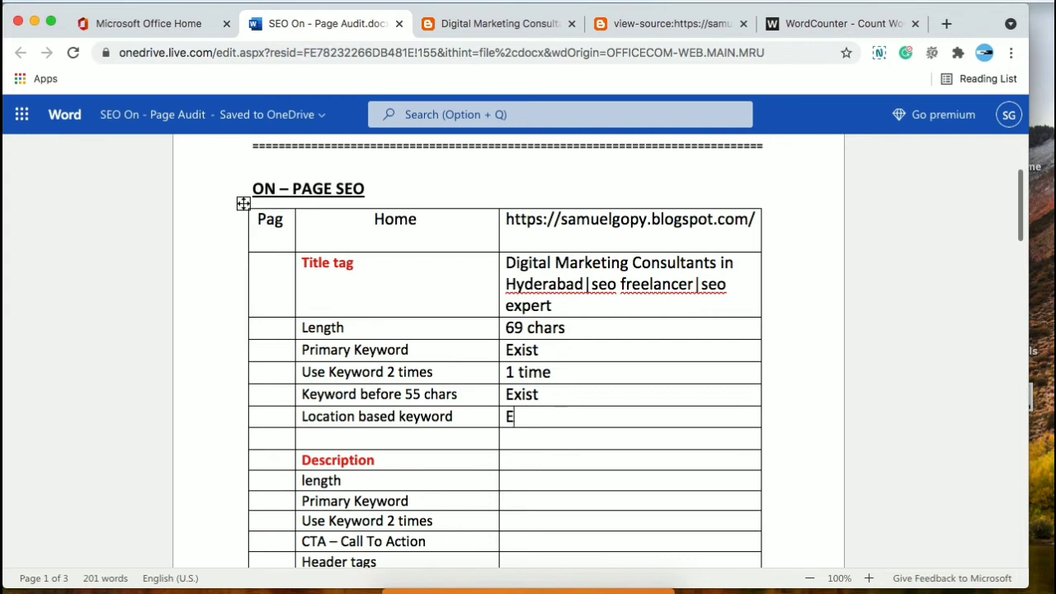
{"action": "type", "text": "xist"}
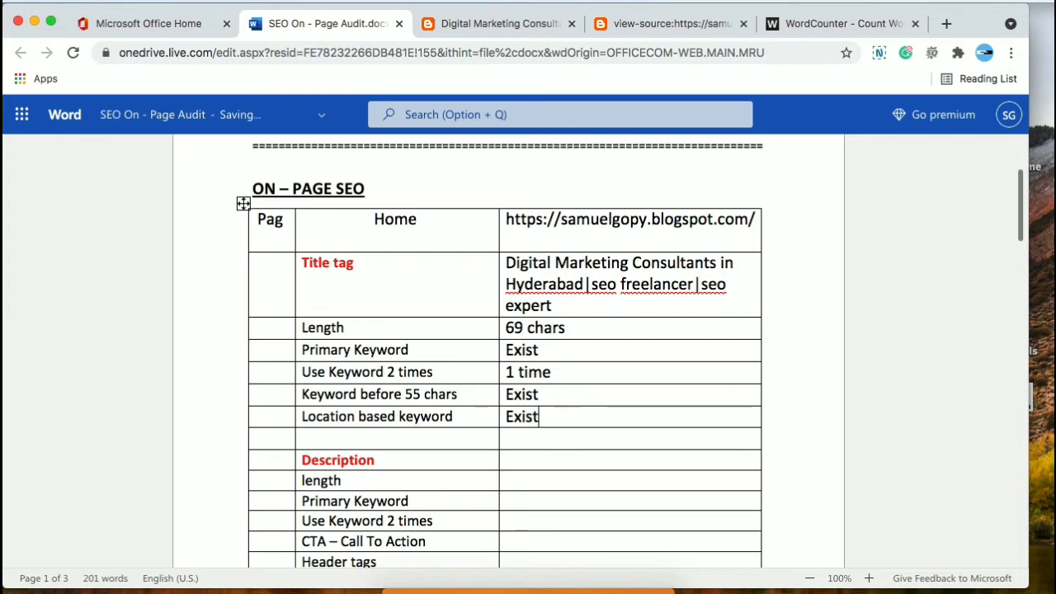
{"action": "left_click", "coordinate": [569, 387]}
{"action": "left_click", "coordinate": [520, 481]}
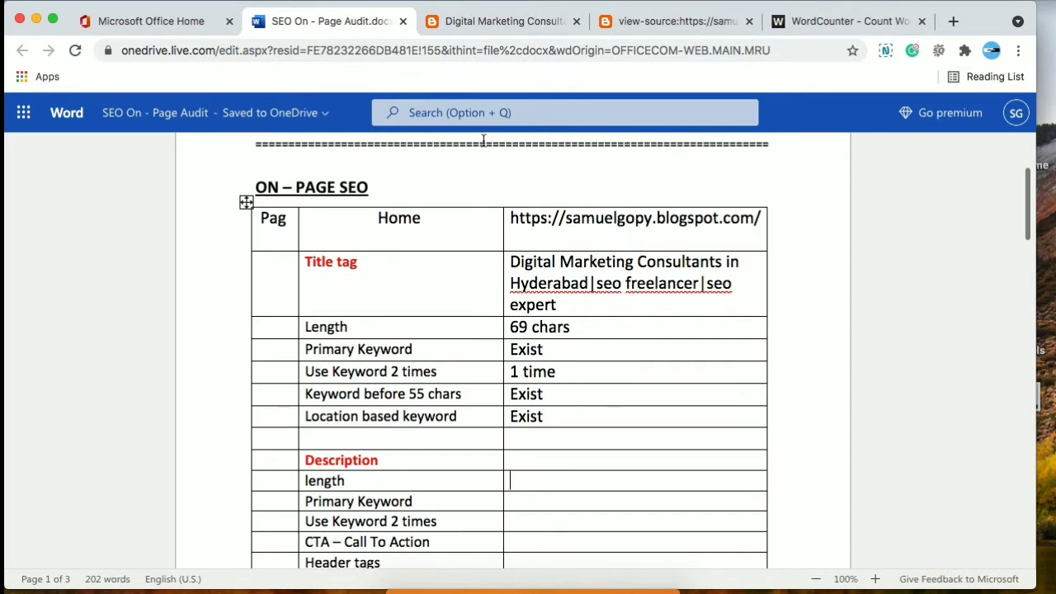
Search the blog's page source for 'description' and select the meta description content text
{"action": "left_click", "coordinate": [641, 27]}
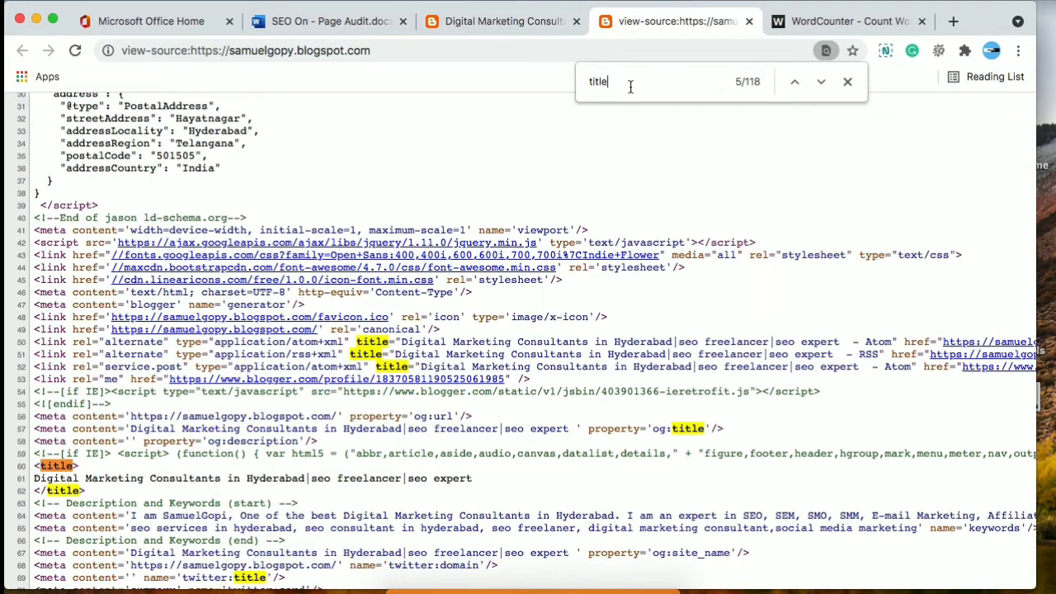
{"action": "key", "text": "BackSpace"}
{"action": "key", "text": "BackSpace"}
{"action": "key", "text": "BackSpace"}
{"action": "key", "text": "BackSpace"}
{"action": "key", "text": "BackSpace"}
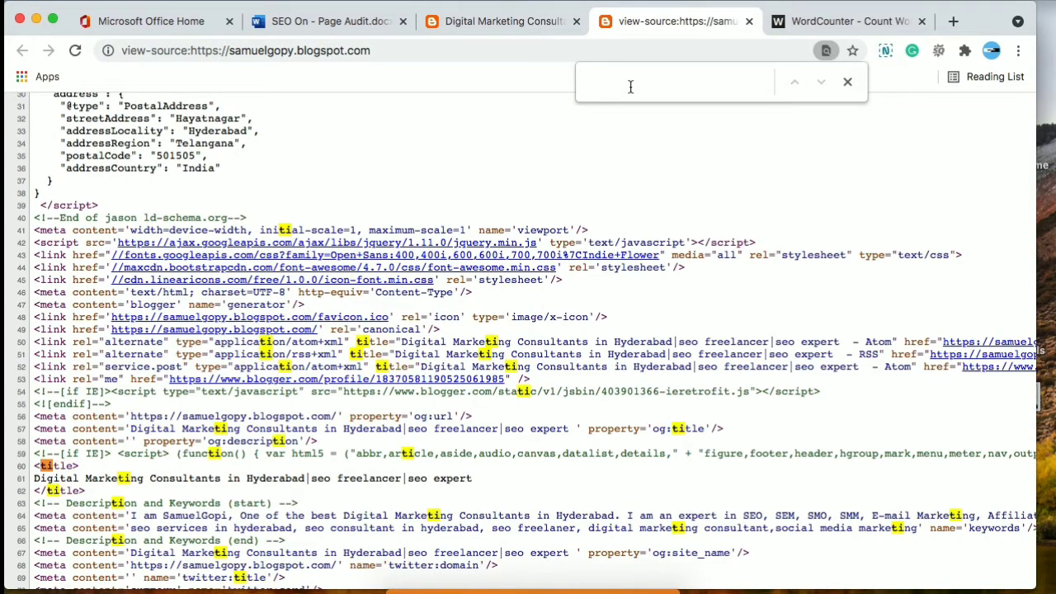
{"action": "type", "text": "descri"}
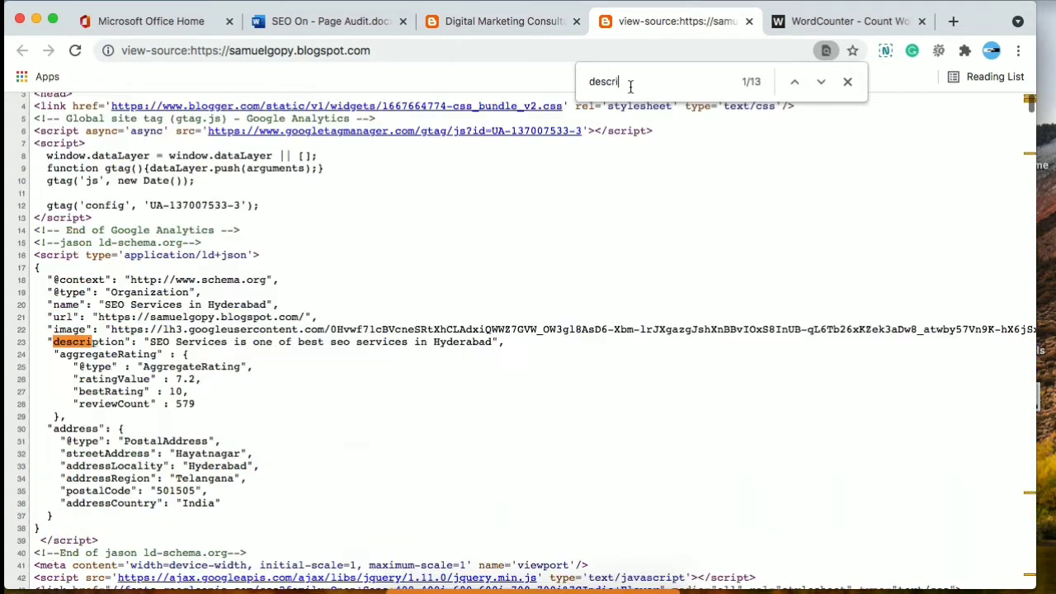
{"action": "type", "text": "ption"}
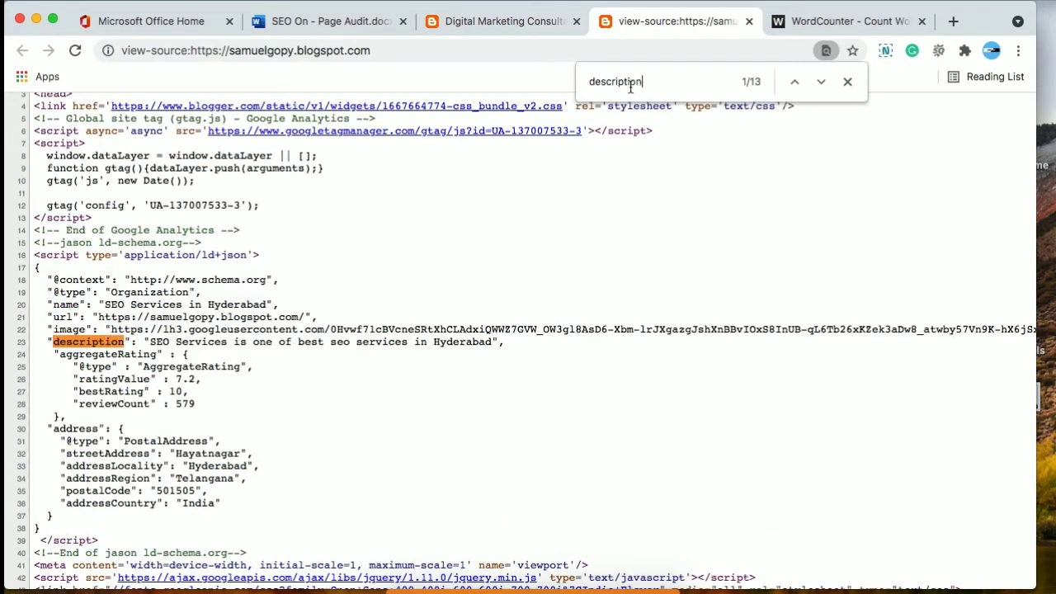
{"action": "key", "text": "Return"}
{"action": "key", "text": "Return"}
{"action": "key", "text": "Return"}
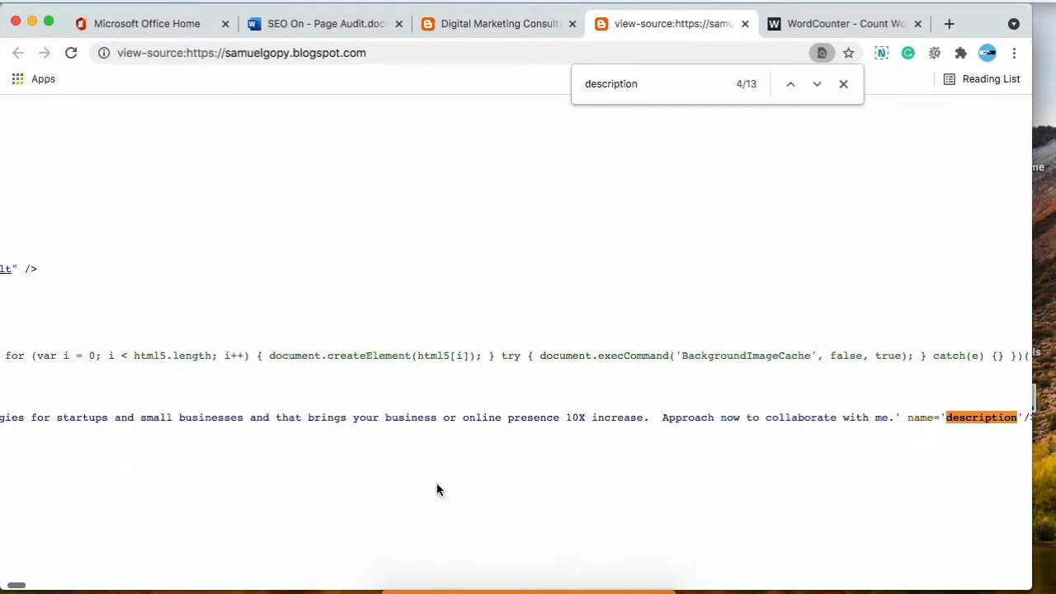
{"action": "scroll", "coordinate": [437, 490], "scroll_direction": "left", "scroll_amount": 10}
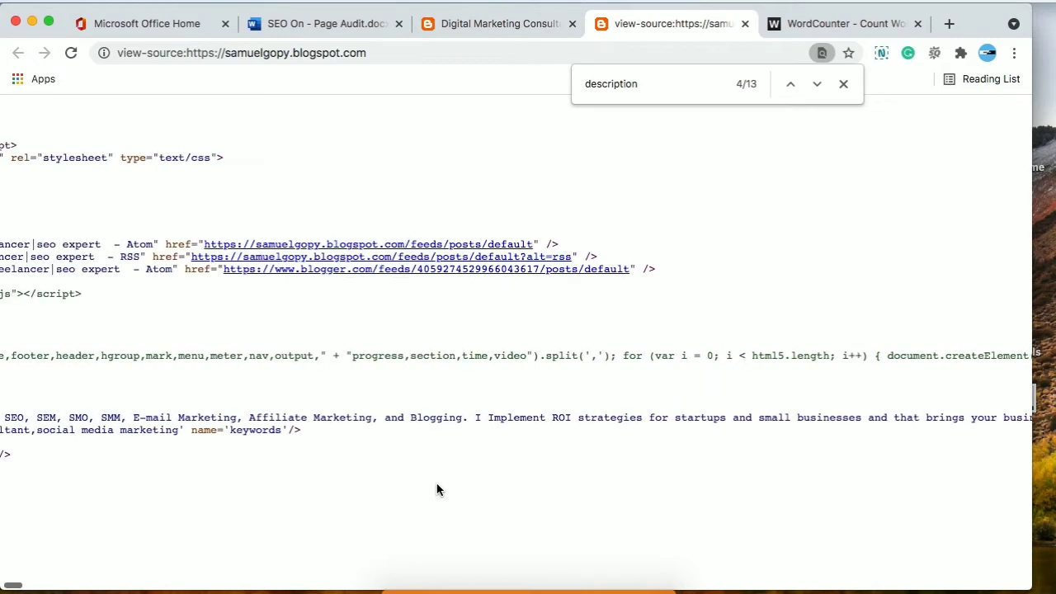
{"action": "scroll", "coordinate": [437, 490], "scroll_direction": "left", "scroll_amount": 10}
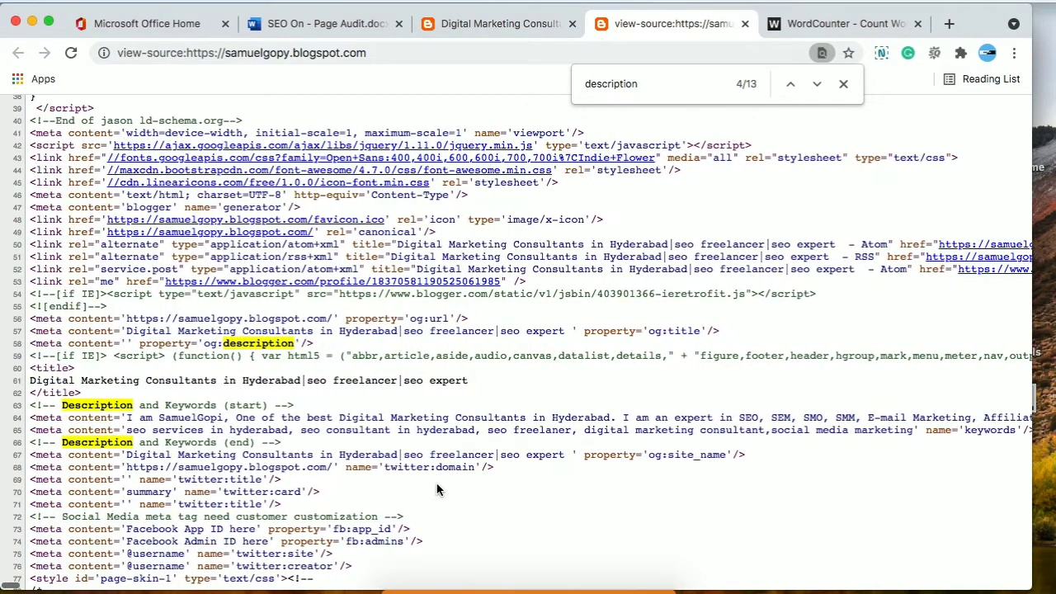
{"action": "left_click_drag", "start_coordinate": [125, 419], "coordinate": [489, 416]}
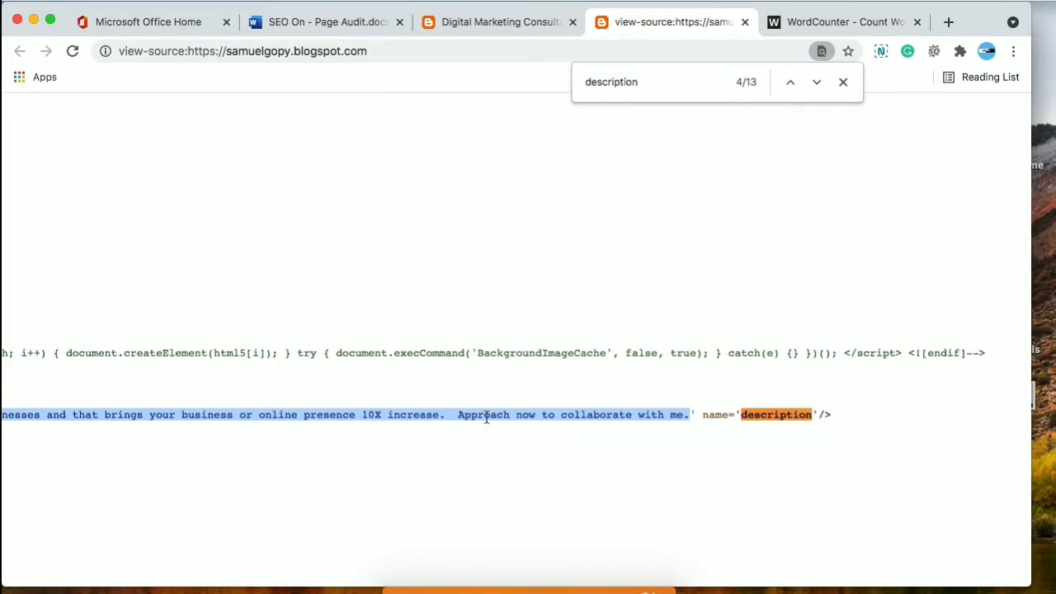
{"action": "left_click", "coordinate": [304, 22]}
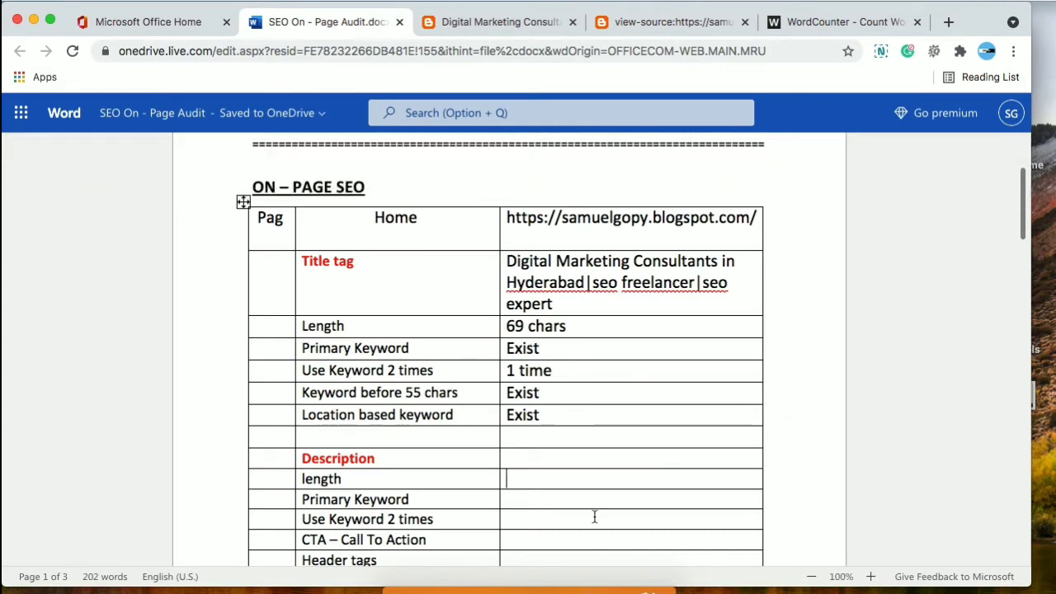
Paste the meta description into the Description value cell, without its trailing period
{"action": "type", "text": "I am SamuelGopi, One of the best Digital Marketing Consultants in Hyderabad. I am an expert in SEO, SEM, SMO, SMM, E-mail Marketing, Affiliate Marketing, and Blogging. I Implement ROI strategies for startups and small businesses and that brings your business or online presence 10X increase. Approach now to collaborate with me."}
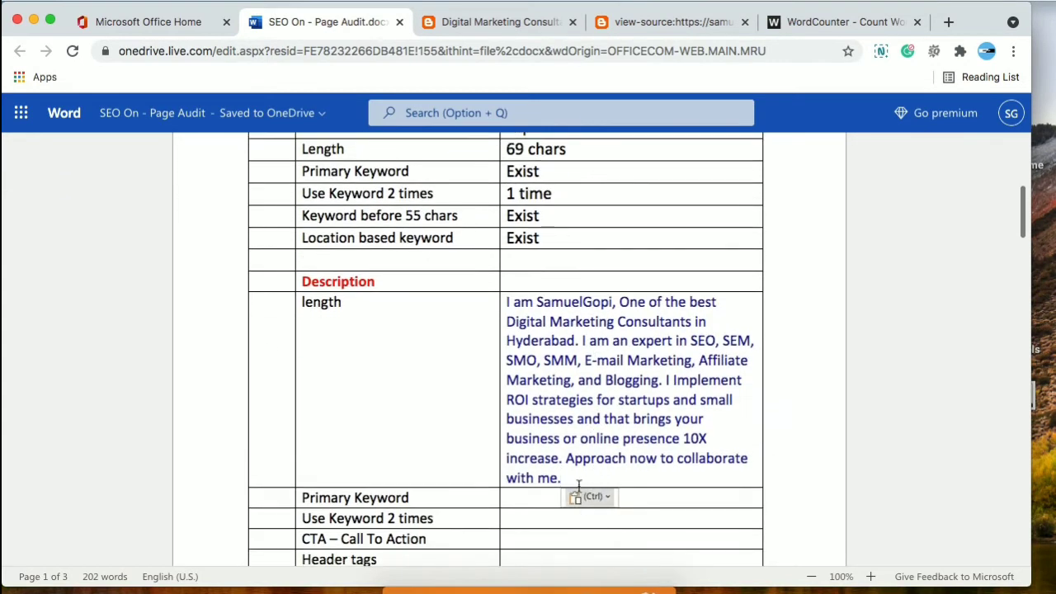
{"action": "key", "text": "BackSpace"}
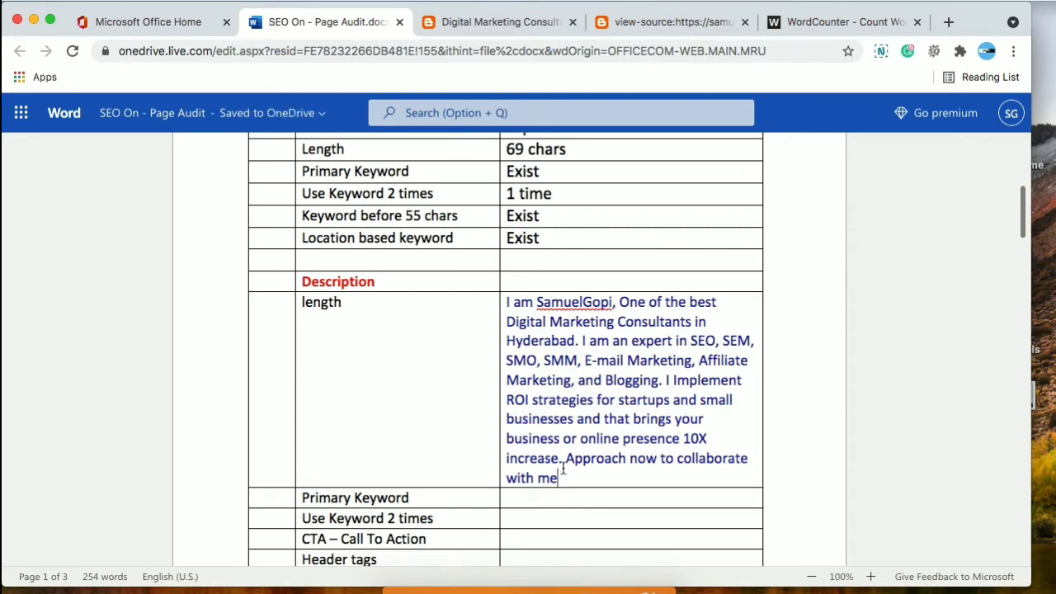
{"action": "key", "text": "super+z"}
{"action": "key", "text": "super+z"}
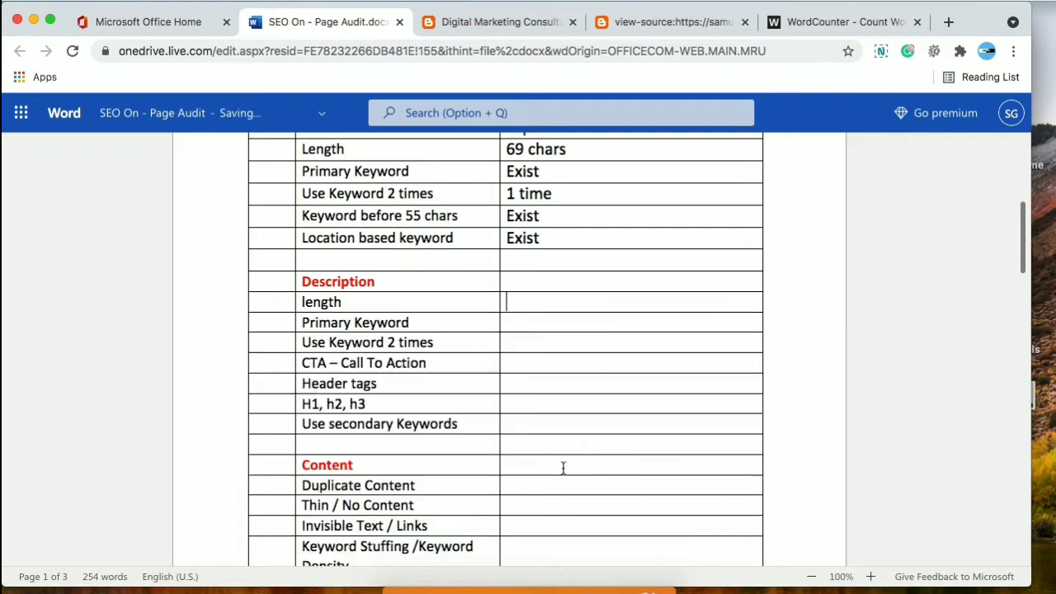
{"action": "left_click", "coordinate": [528, 280]}
{"action": "type", "text": "I am SamuelGopi, One of the best Digital Marketing Consultants in Hyderabad. I am an expert in SEO, SEM, SMO, SMM, E-mail Marketing, Affiliate Marketing, and Blogging. I Implement ROI strategies for startups and small businesses and that brings your business or online presence 10X increase. Approach now to collaborate with me."}
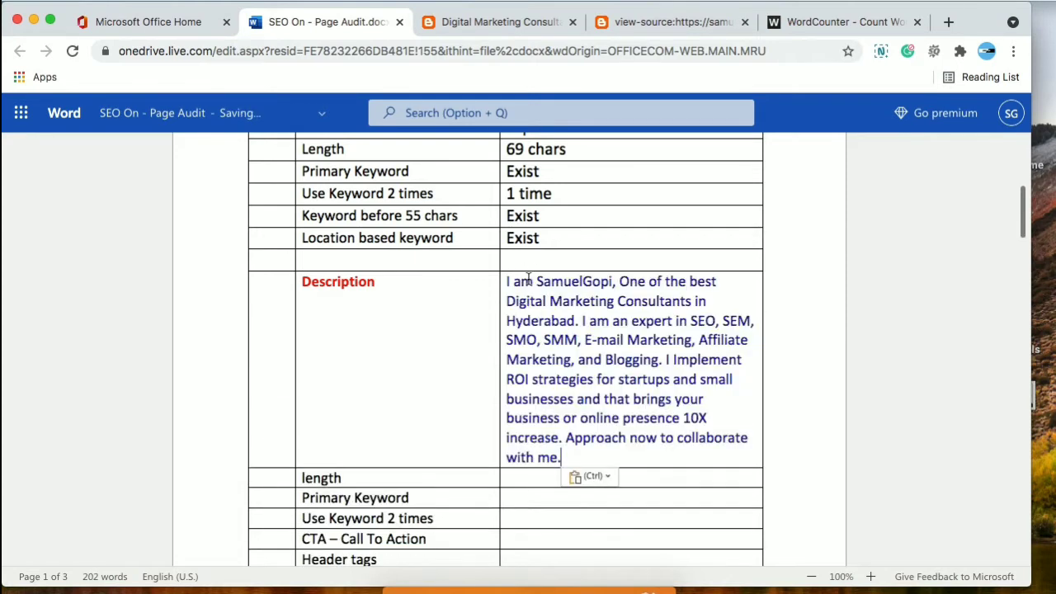
{"action": "key", "text": "BackSpace"}
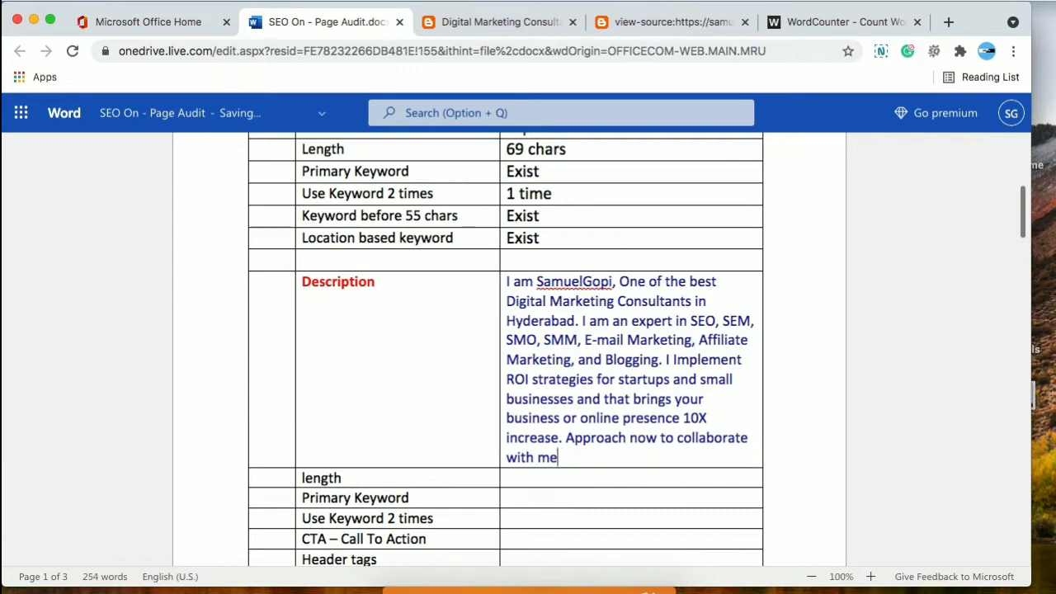
{"action": "left_click", "coordinate": [559, 476]}
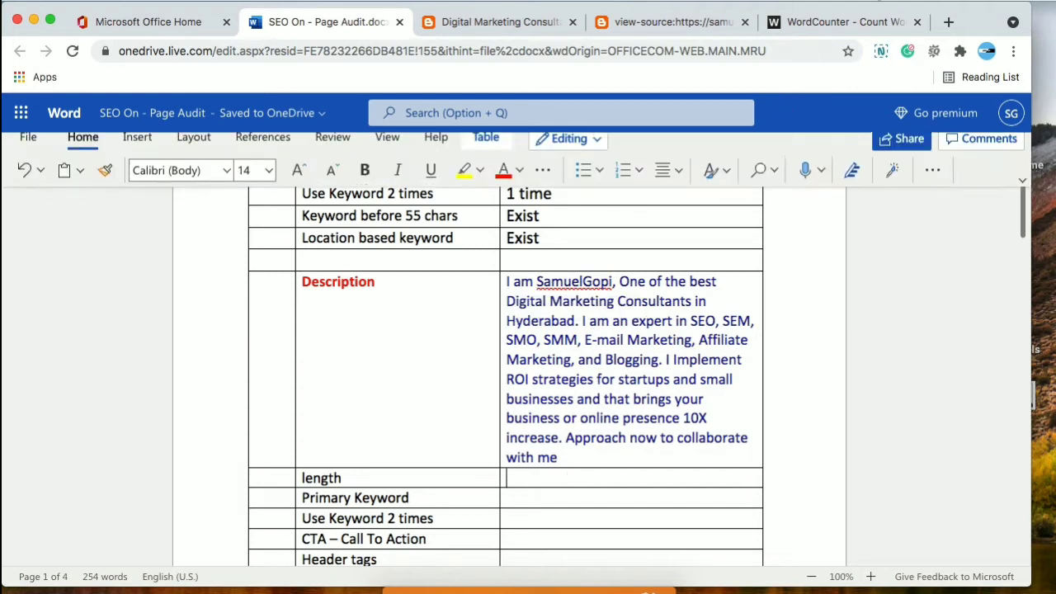
Replace WordCounter's text with the meta description to get 52 words and 329 characters
{"action": "left_click", "coordinate": [845, 23]}
{"action": "left_click", "coordinate": [412, 306]}
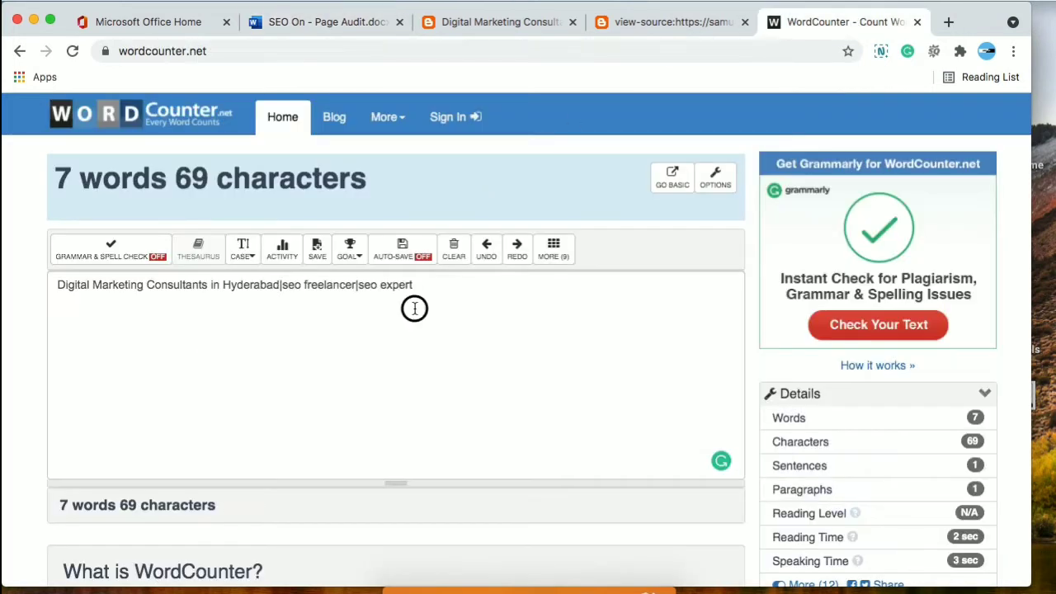
{"action": "key", "text": "super+a"}
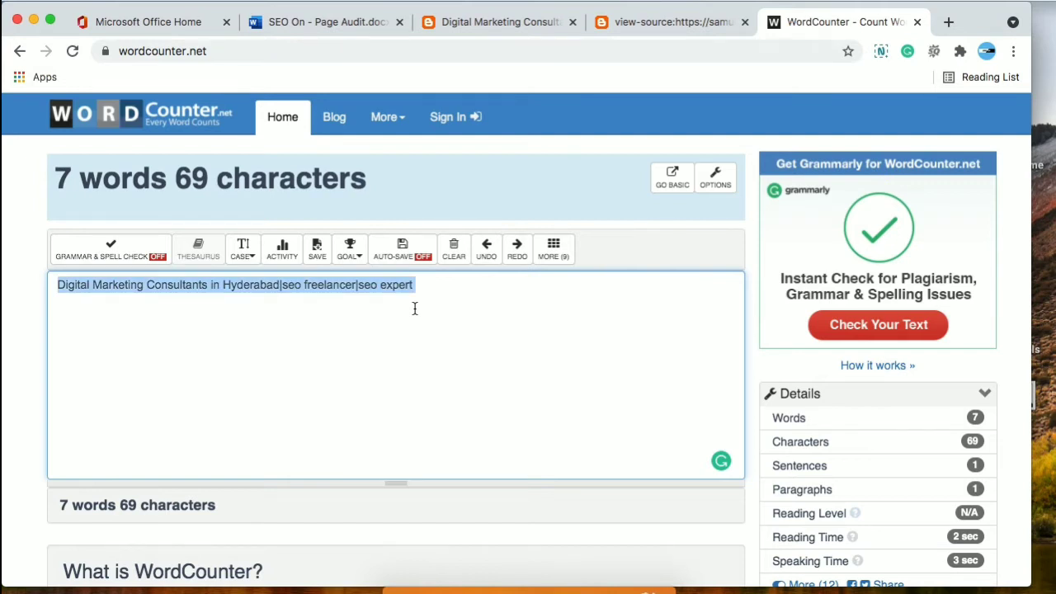
{"action": "type", "text": "I am SamuelGopi, One of the best Digital Marketing Consultants in Hyderabad. I am an expert in SEO, SEM, SMO, SMM, E-mail Marketing, Affiliate Marketing, and Blogging. I Implement ROI strategies for startups and small businesses and that brings your business or online presence 10X increase.  Approach now to collaborate with me."}
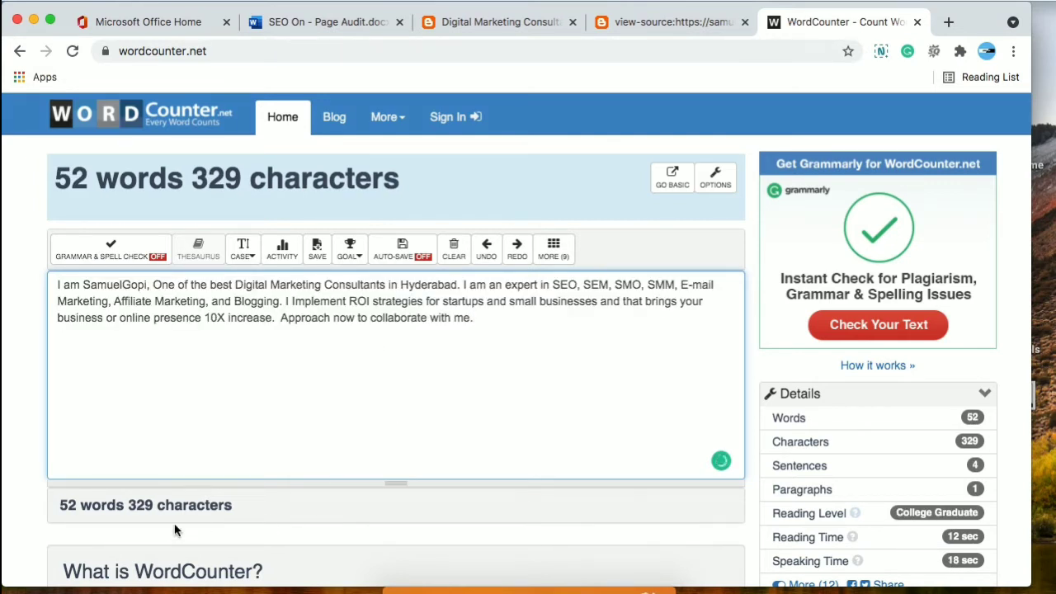
{"action": "left_click", "coordinate": [129, 505]}
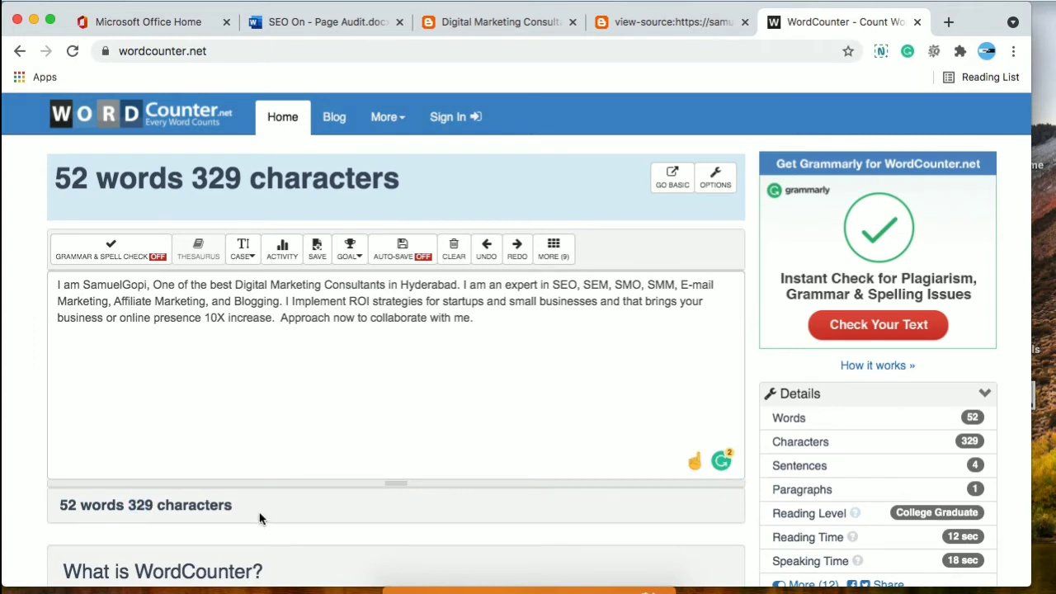
{"action": "left_click", "coordinate": [303, 28]}
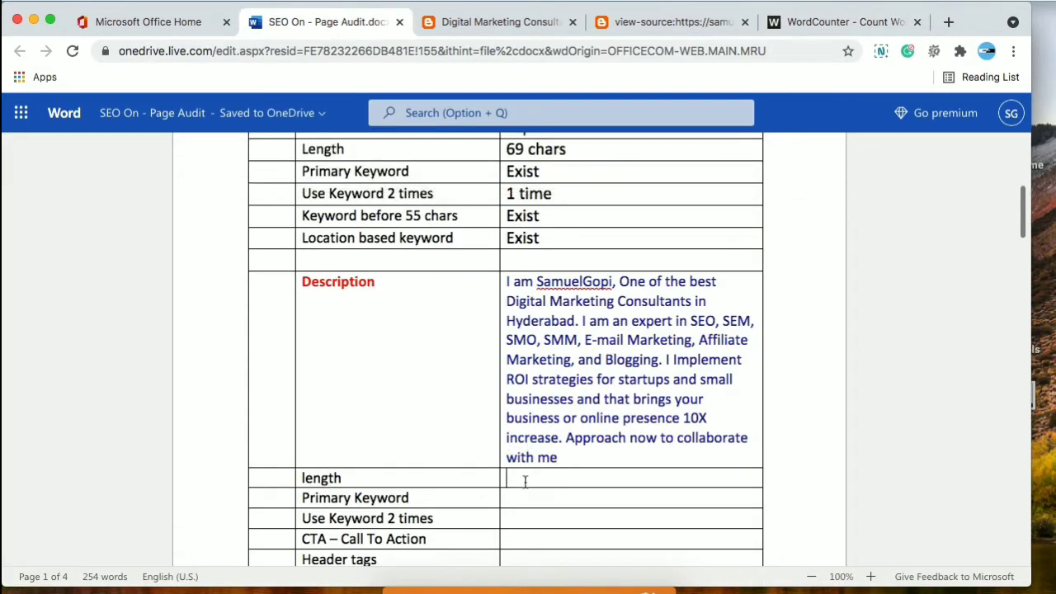
Enter 'to be implemented' as the Description length result
{"action": "left_click", "coordinate": [525, 476]}
{"action": "type", "text": "to be impl"}
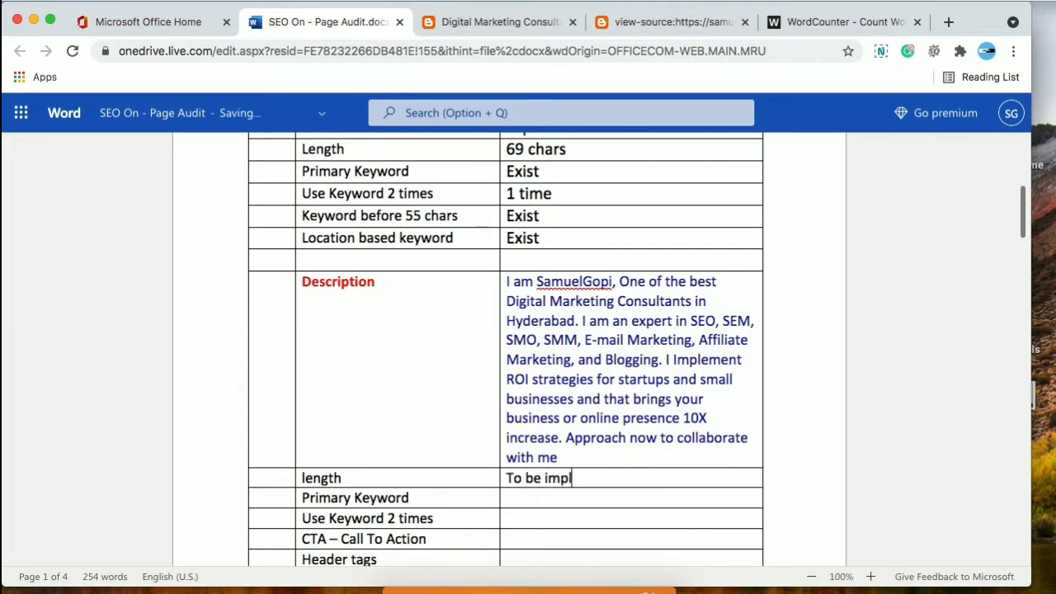
{"action": "type", "text": "emented"}
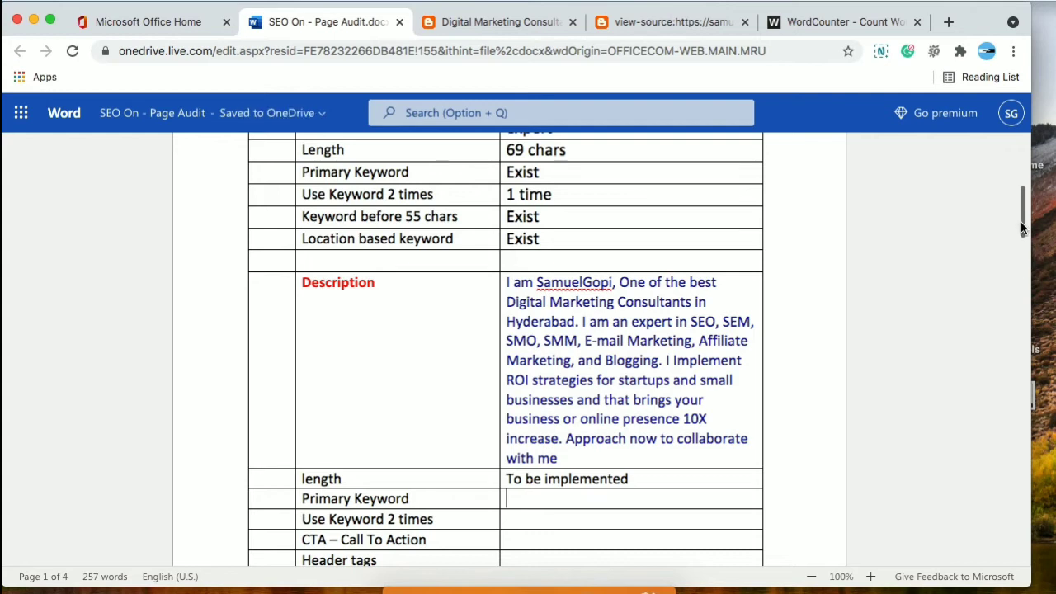
{"action": "left_click_drag", "start_coordinate": [1021, 223], "coordinate": [1023, 243]}
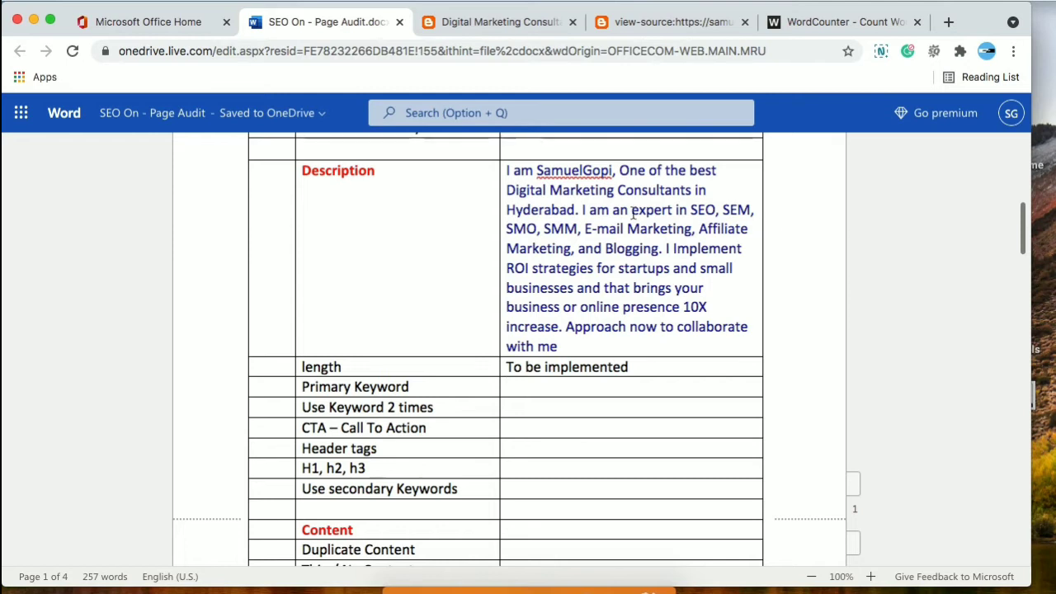
Confirm 'Digital Marketing Consultants in Hyderabad' in the description and mark Primary Keyword as Exist
{"action": "scroll", "coordinate": [515, 198], "scroll_direction": "up", "scroll_amount": 1}
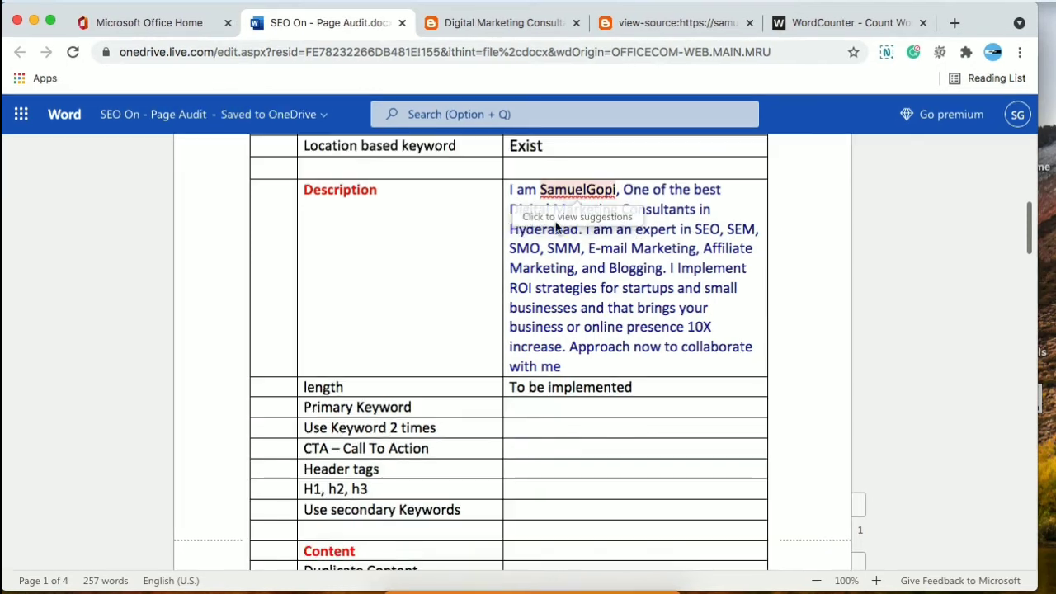
{"action": "left_click", "coordinate": [511, 209]}
{"action": "left_click_drag", "start_coordinate": [510, 209], "coordinate": [580, 229]}
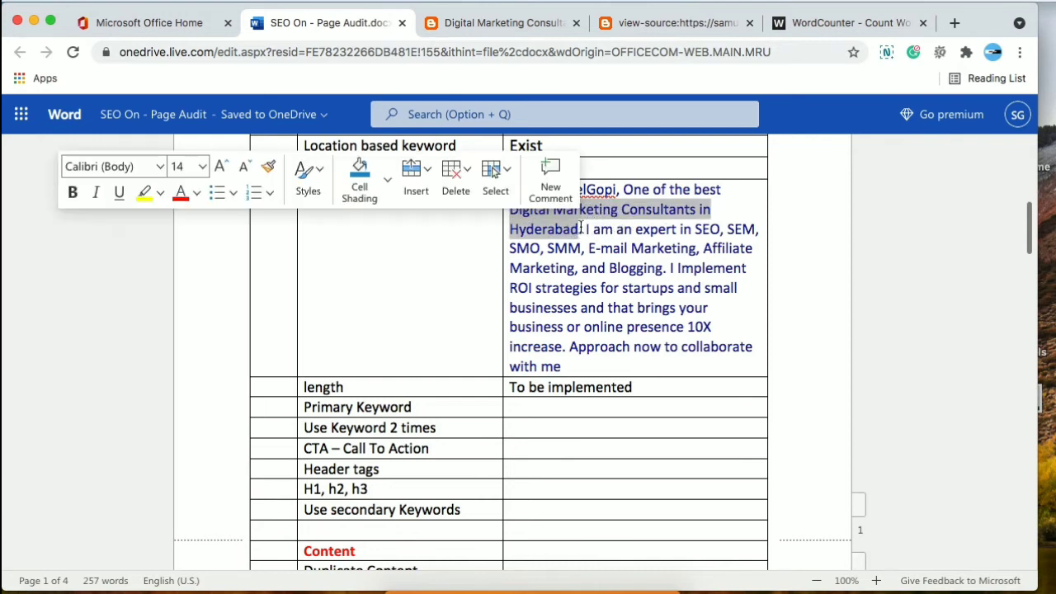
{"action": "left_click", "coordinate": [531, 406]}
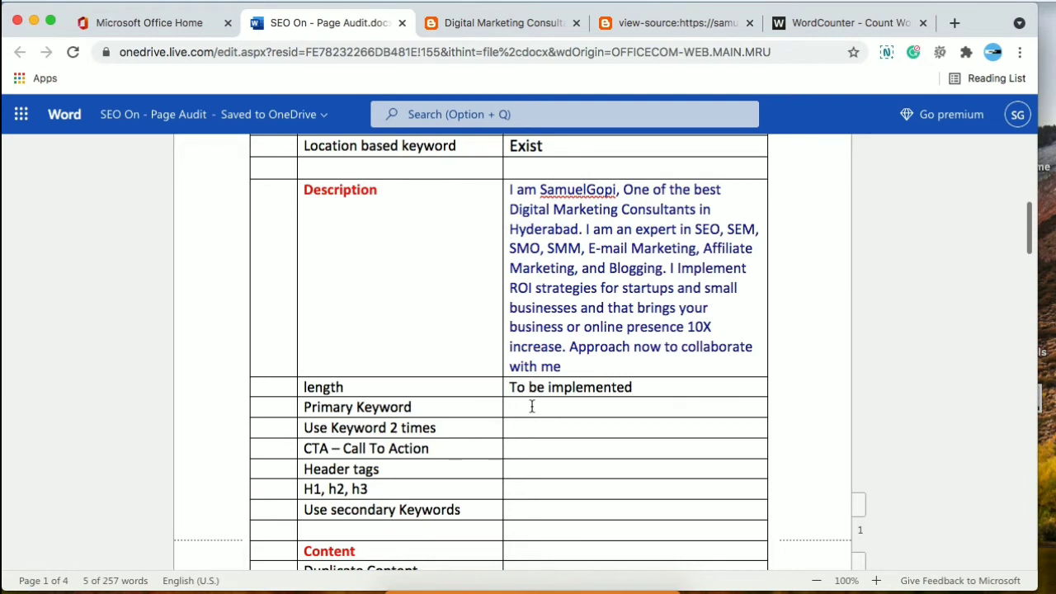
{"action": "type", "text": "Exist"}
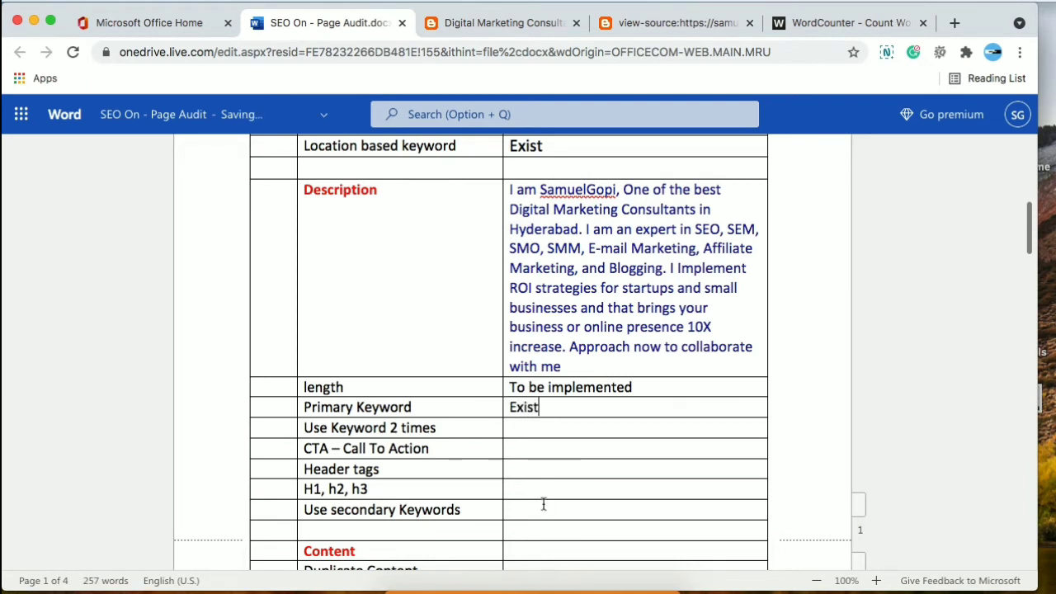
{"action": "left_click", "coordinate": [556, 426]}
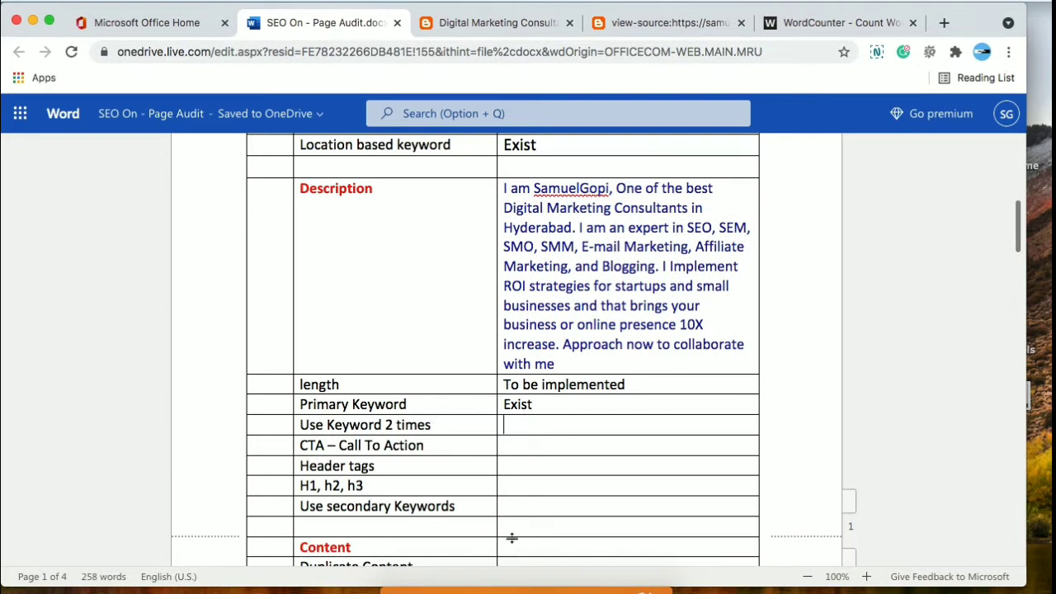
Enter '1 time' for keyword repetition, and Exist for CTA after spotting 'online presence 10X increase'
{"action": "type", "text": "1 ti"}
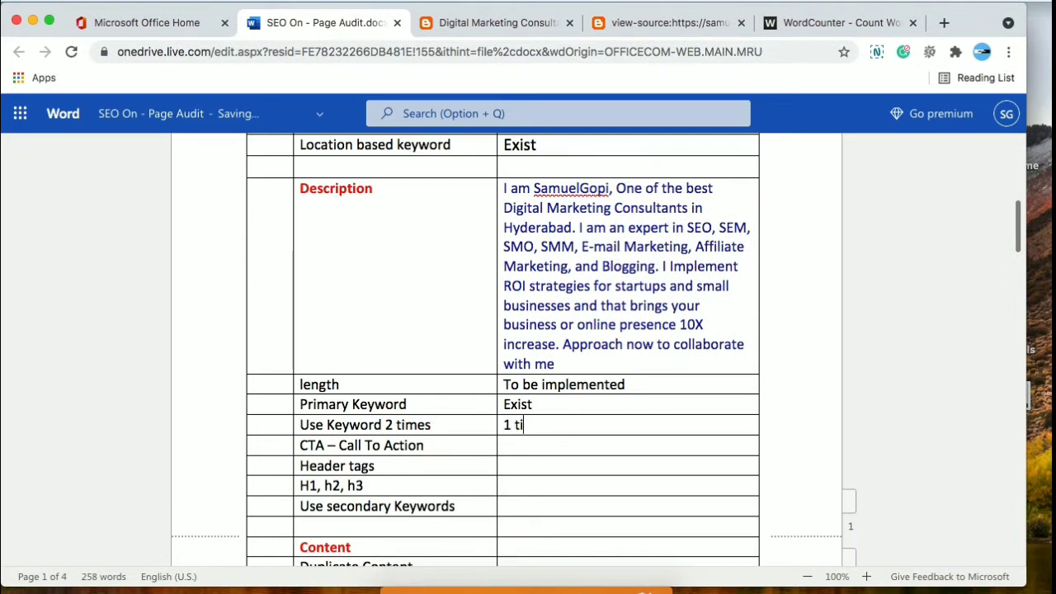
{"action": "type", "text": "me"}
{"action": "left_click", "coordinate": [527, 447]}
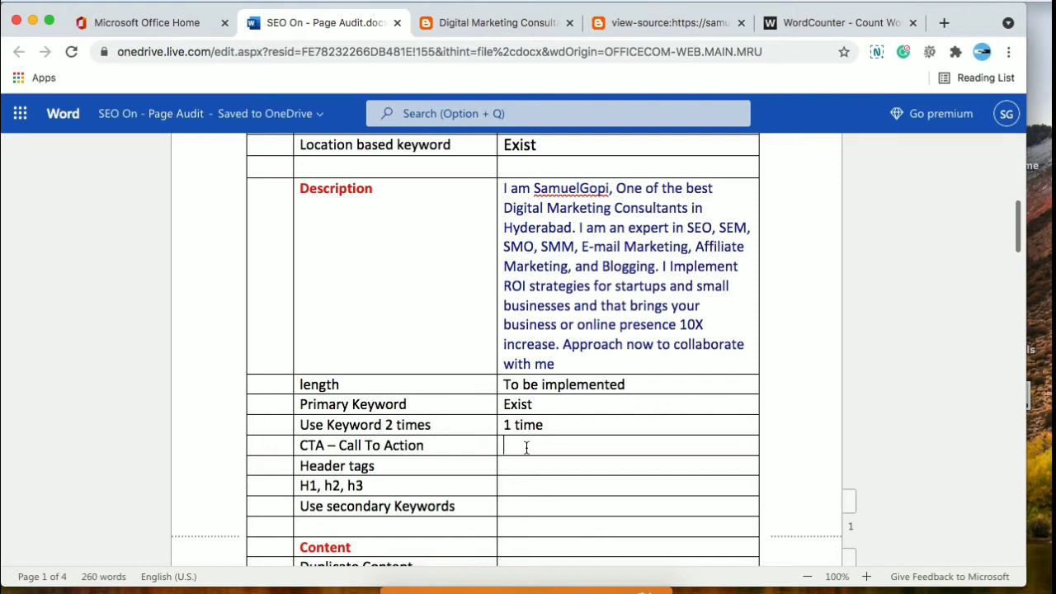
{"action": "left_click", "coordinate": [526, 447]}
{"action": "left_click_drag", "start_coordinate": [577, 326], "coordinate": [558, 347]}
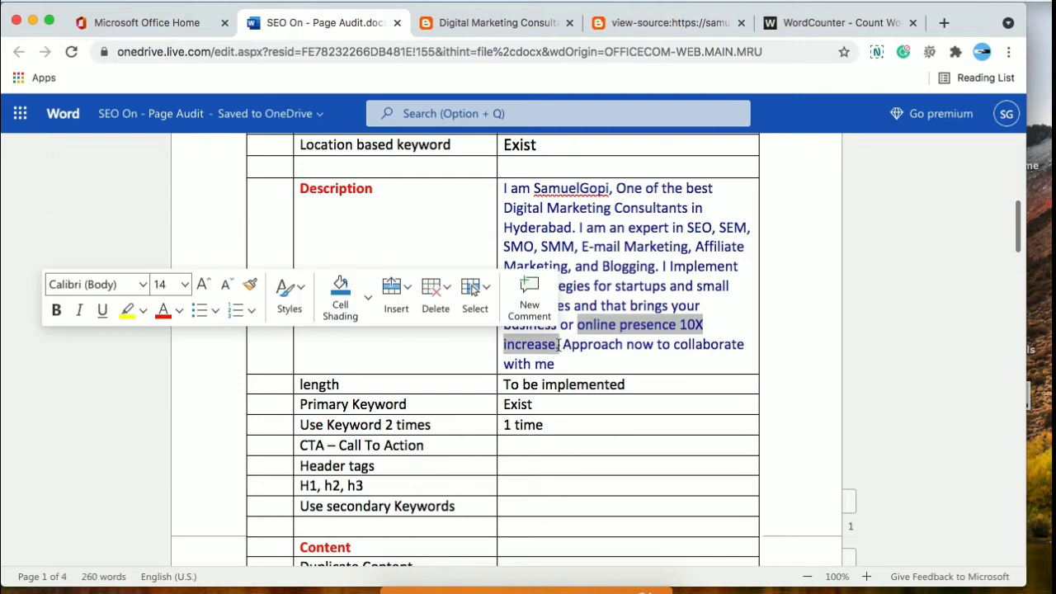
{"action": "left_click", "coordinate": [718, 327]}
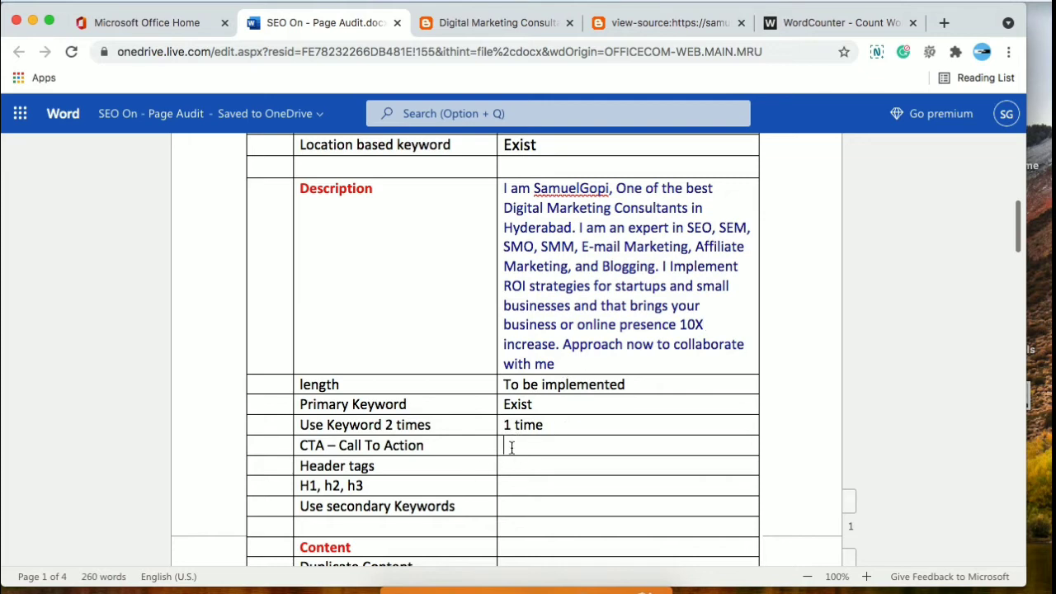
{"action": "type", "text": "Exist"}
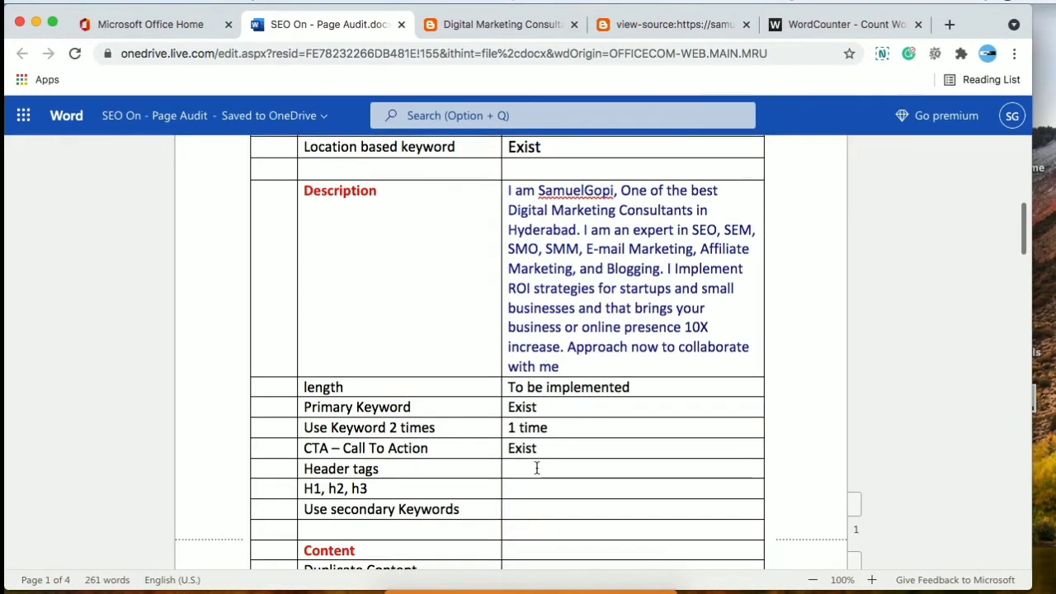
{"action": "left_click", "coordinate": [535, 468]}
Search the page source for 'h1' and step through matches to line 5249
{"action": "left_click", "coordinate": [645, 29]}
{"action": "left_click_drag", "start_coordinate": [644, 85], "coordinate": [583, 82]}
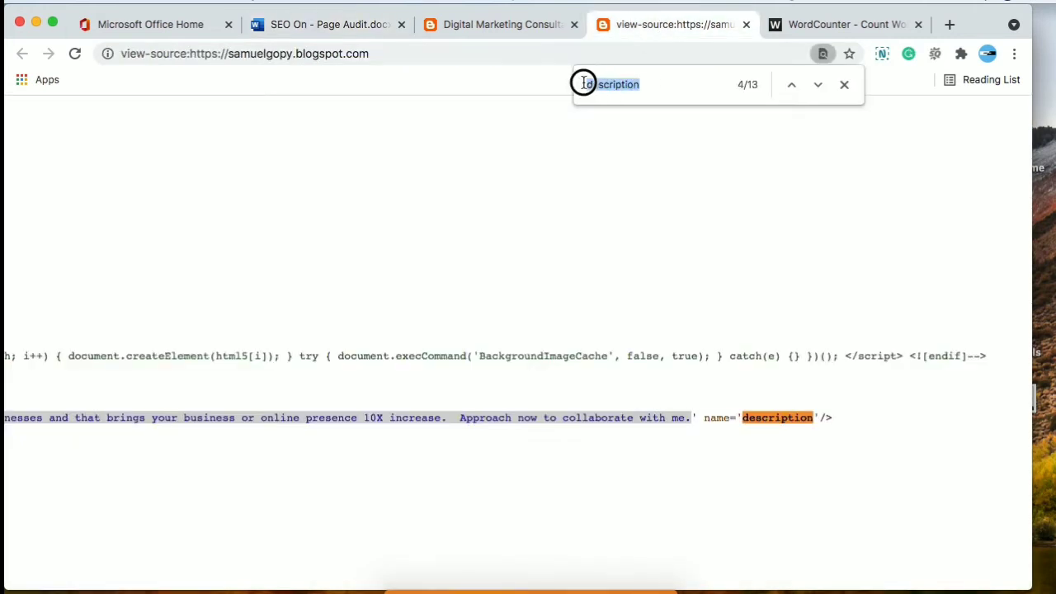
{"action": "key", "text": "BackSpace"}
{"action": "type", "text": "h1"}
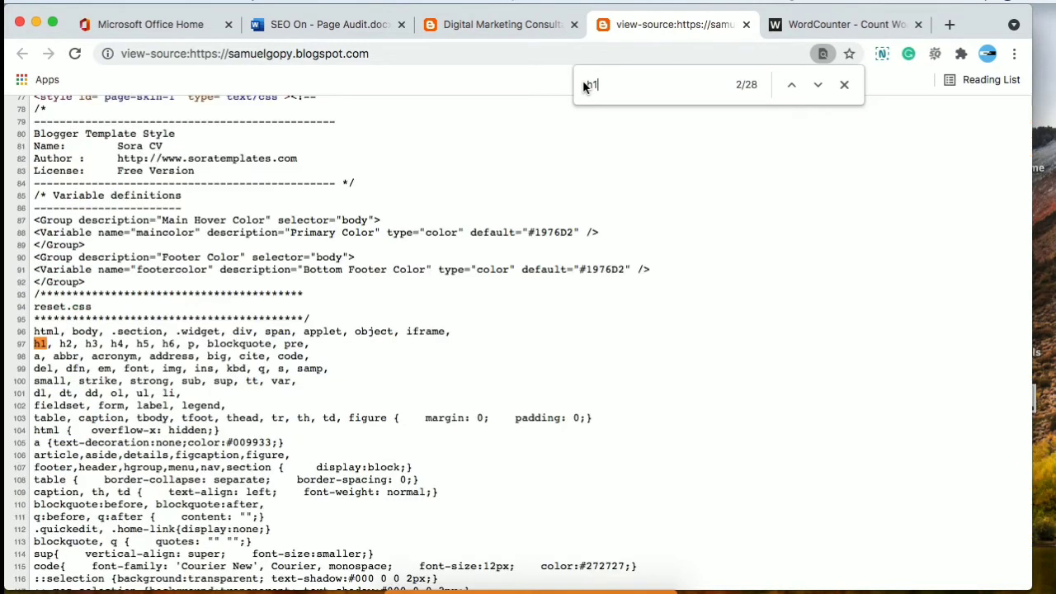
{"action": "key", "text": "Return"}
{"action": "key", "text": "Return"}
{"action": "key", "text": "Return"}
{"action": "key", "text": "Return"}
{"action": "key", "text": "Return"}
{"action": "key", "text": "Return"}
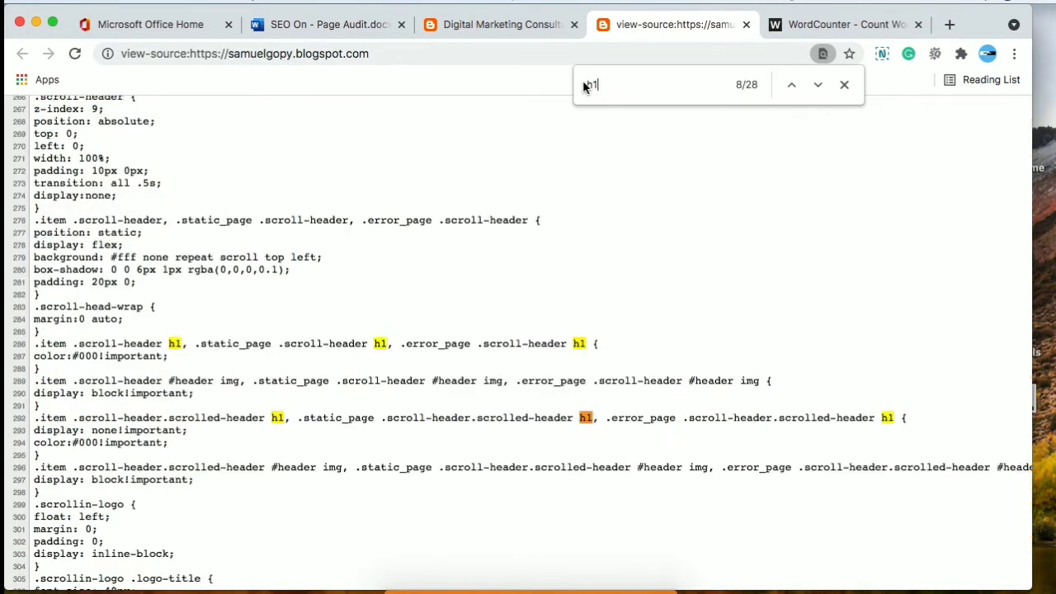
{"action": "key", "text": "Return"}
{"action": "key", "text": "Return"}
{"action": "key", "text": "Return"}
{"action": "key", "text": "Return"}
{"action": "key", "text": "Return"}
{"action": "key", "text": "Return"}
{"action": "key", "text": "Return"}
{"action": "key", "text": "Return"}
{"action": "key", "text": "Return"}
{"action": "key", "text": "Return"}
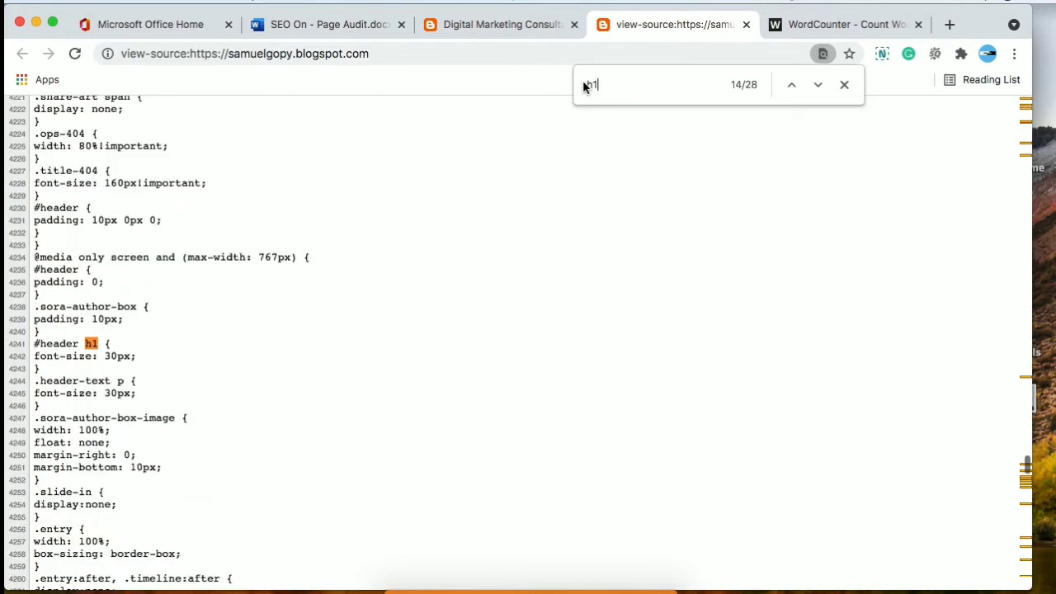
{"action": "key", "text": "Return"}
{"action": "key", "text": "Return"}
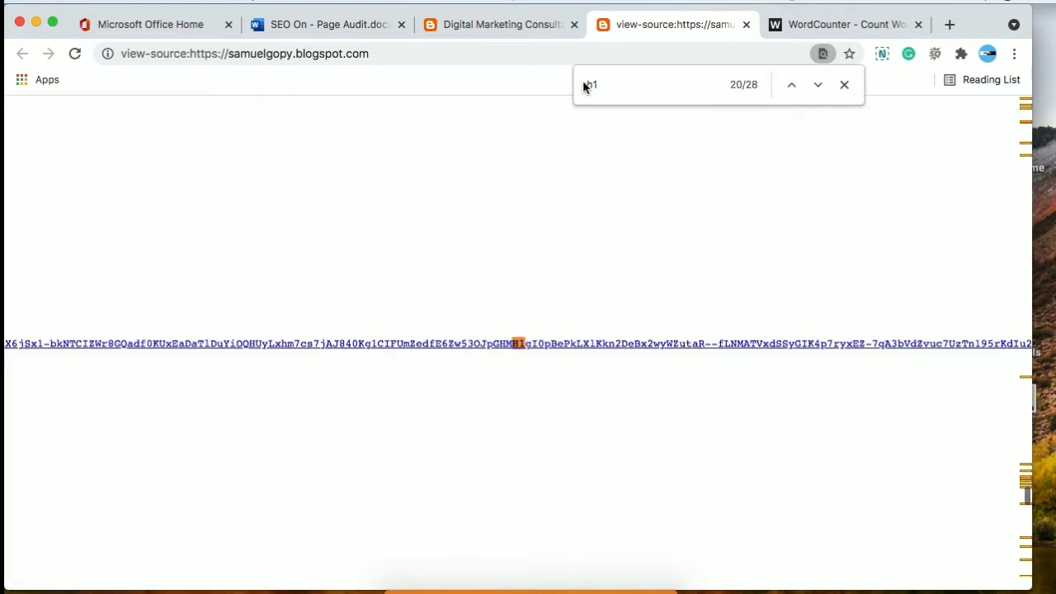
{"action": "key", "text": "Return"}
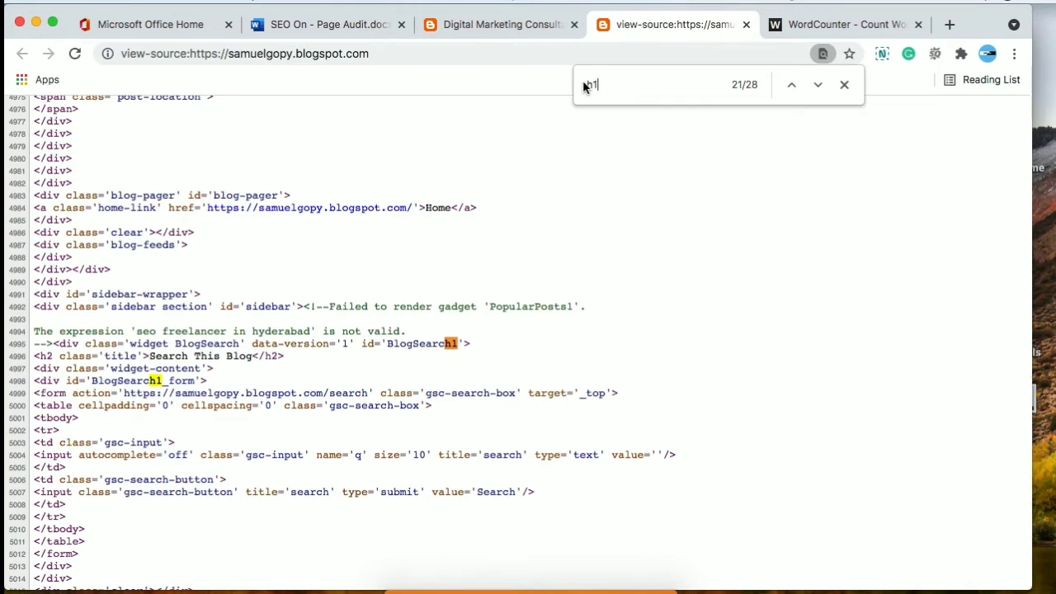
{"action": "key", "text": "Return"}
{"action": "key", "text": "Return"}
{"action": "key", "text": "Return"}
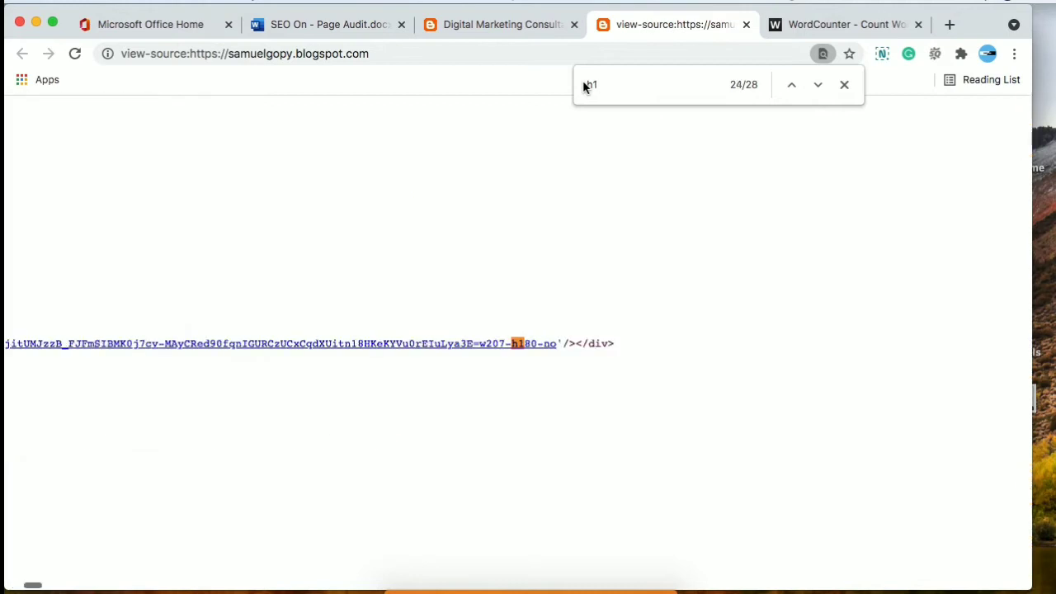
{"action": "key", "text": "Return"}
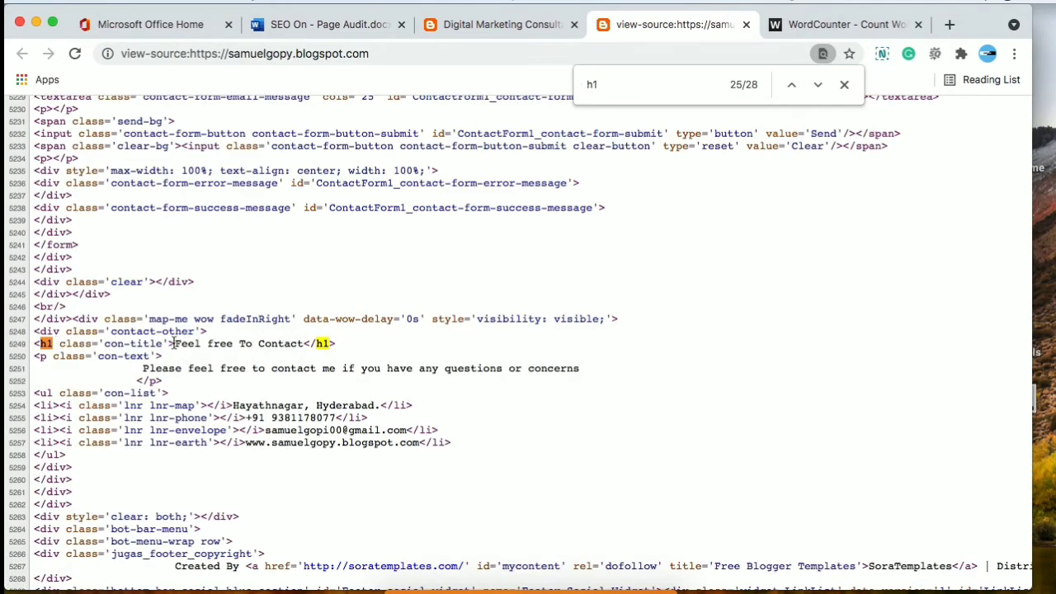
Confirm 'Feel free To Contact' as the only h1 heading among the remaining matches
{"action": "left_click_drag", "start_coordinate": [175, 344], "coordinate": [303, 344]}
{"action": "left_click", "coordinate": [380, 336]}
{"action": "key", "text": "Return"}
{"action": "key", "text": "Return"}
{"action": "key", "text": "Return"}
{"action": "key", "text": "Return"}
{"action": "key", "text": "Return"}
{"action": "key", "text": "Return"}
{"action": "key", "text": "Return"}
{"action": "key", "text": "Return"}
{"action": "key", "text": "Return"}
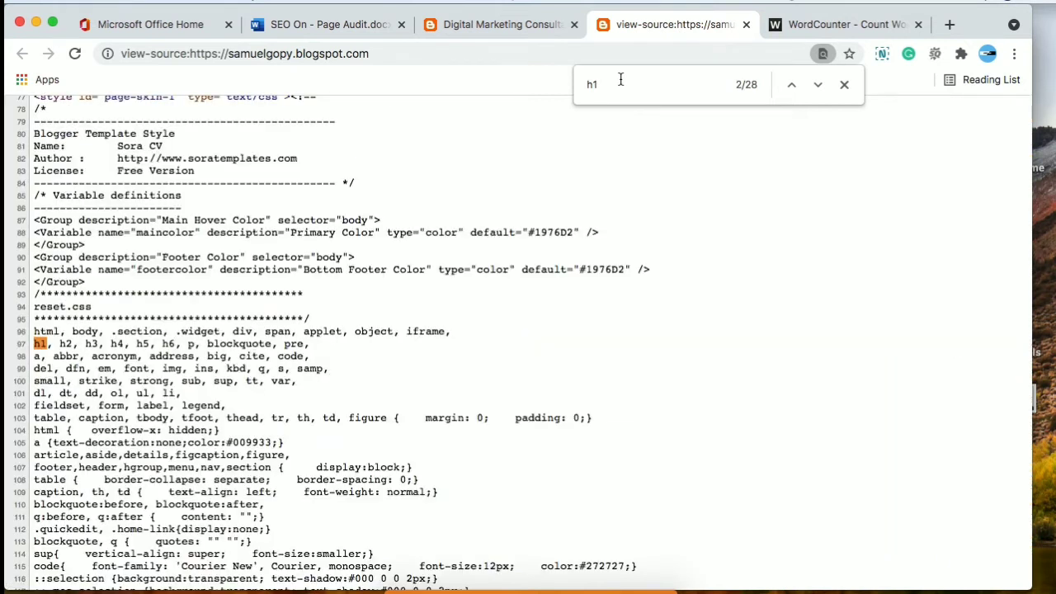
{"action": "key", "text": "Return"}
{"action": "key", "text": "Return"}
{"action": "key", "text": "Return"}
{"action": "key", "text": "Return"}
{"action": "key", "text": "Return"}
{"action": "key", "text": "Return"}
{"action": "key", "text": "Return"}
{"action": "key", "text": "Return"}
{"action": "key", "text": "Return"}
{"action": "key", "text": "Return"}
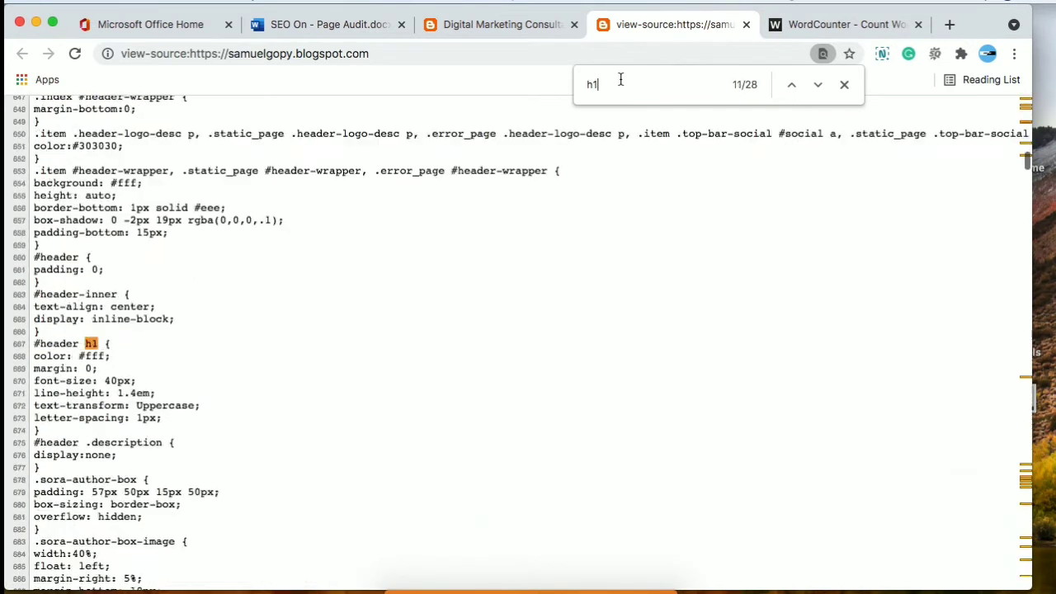
{"action": "key", "text": "Return"}
{"action": "key", "text": "Return"}
{"action": "key", "text": "Return"}
{"action": "key", "text": "Return"}
{"action": "key", "text": "Return"}
{"action": "key", "text": "Return"}
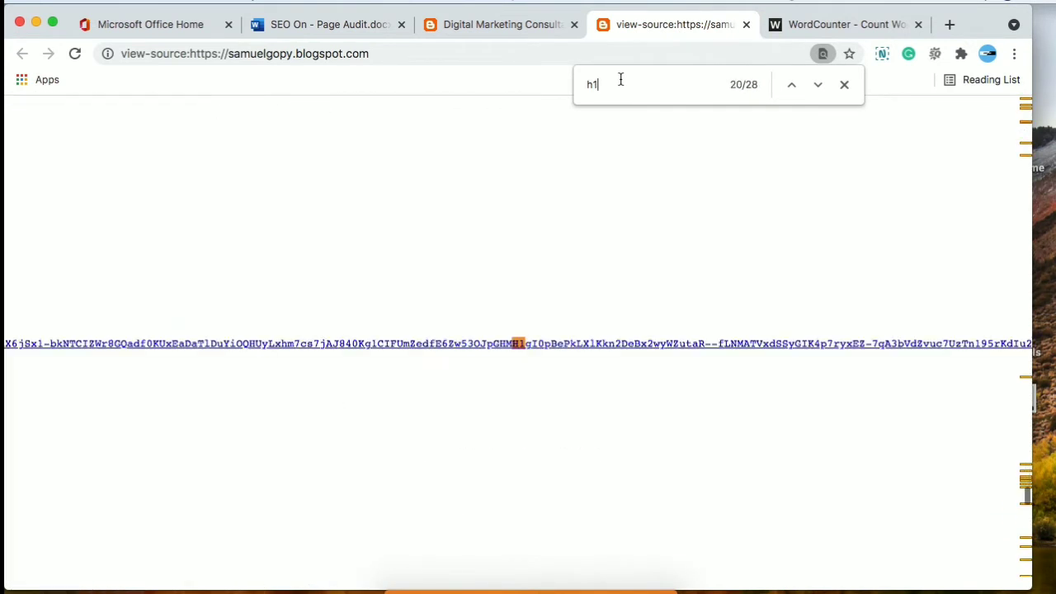
{"action": "key", "text": "Return"}
{"action": "key", "text": "Return"}
{"action": "key", "text": "Return"}
{"action": "key", "text": "Return"}
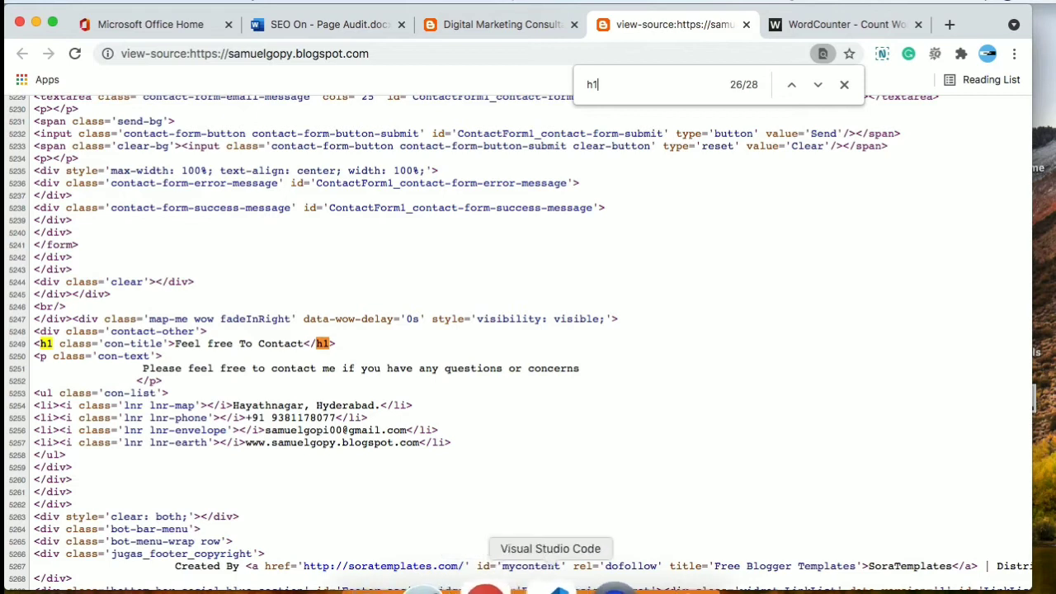
{"action": "left_click", "coordinate": [330, 24]}
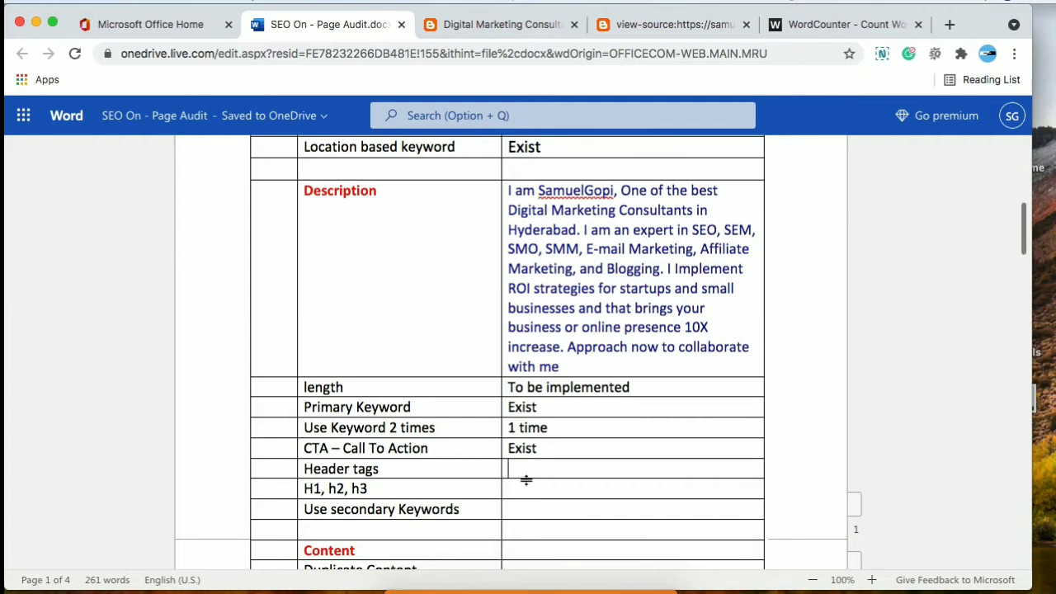
Enter H1(1) in the H1, h2, h3 result cell, removing the stray text from Header tags
{"action": "type", "text": "h1"}
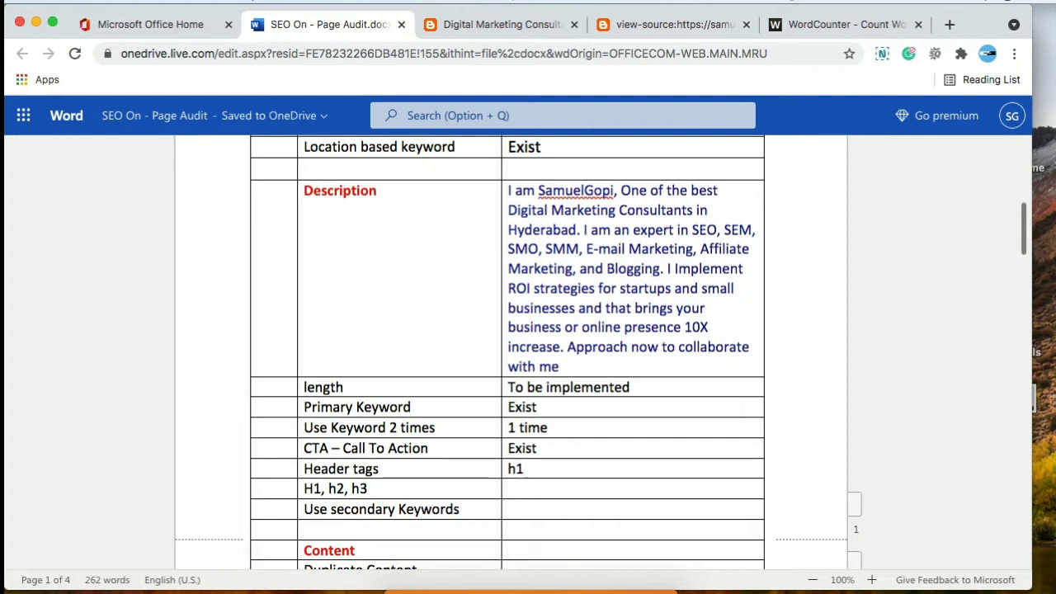
{"action": "key", "text": "BackSpace"}
{"action": "key", "text": "BackSpace"}
{"action": "left_click", "coordinate": [528, 489]}
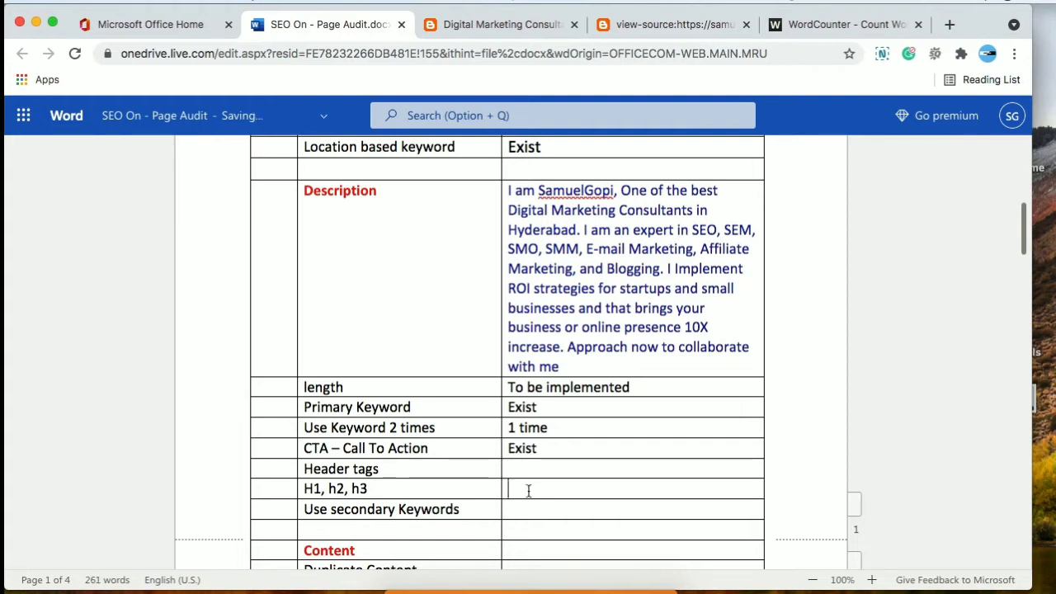
{"action": "type", "text": "h1("}
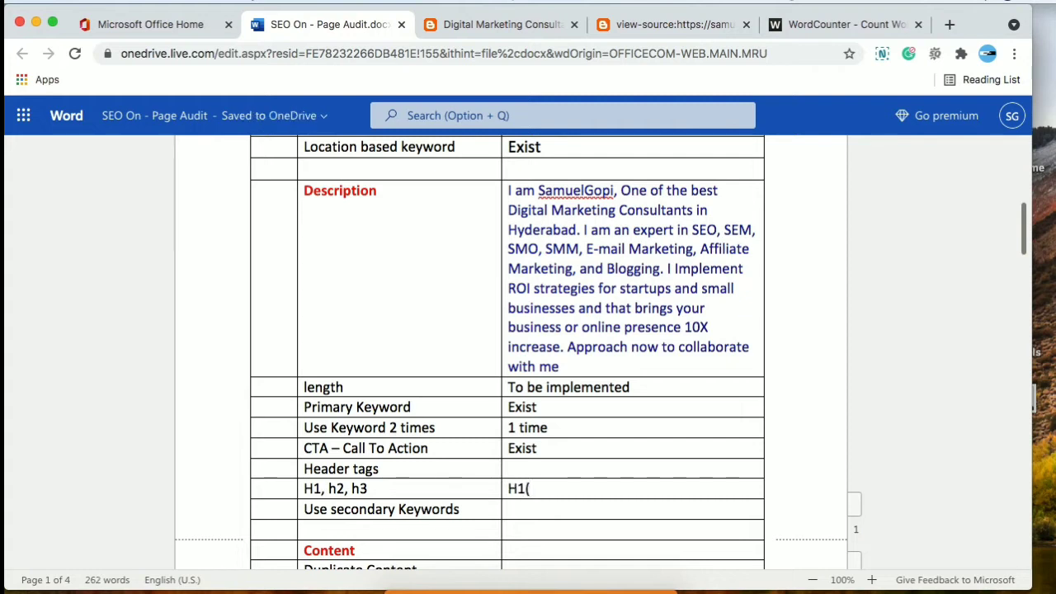
{"action": "type", "text": "1"}
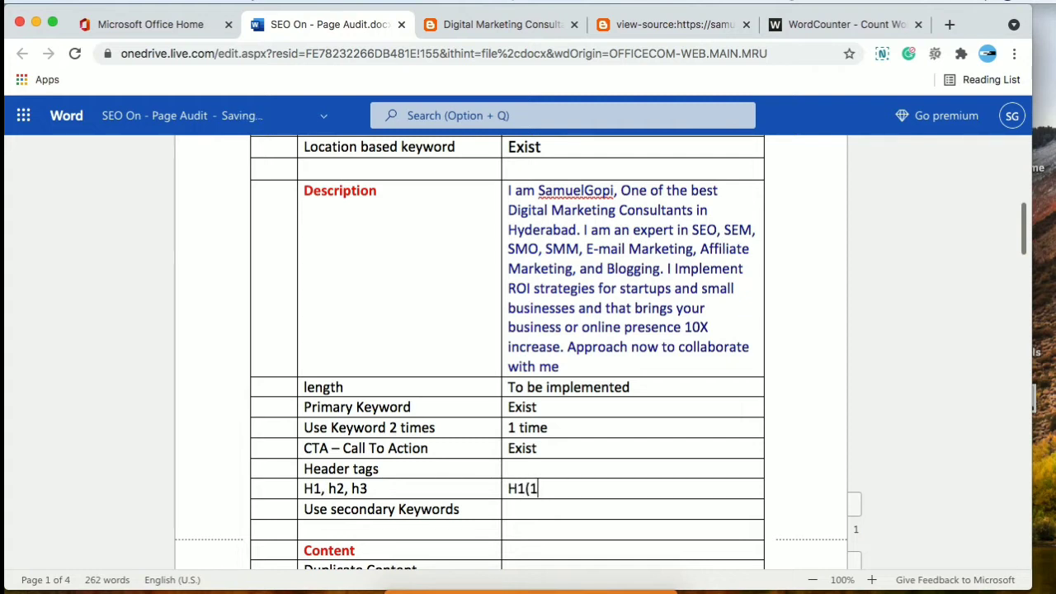
{"action": "type", "text": ")"}
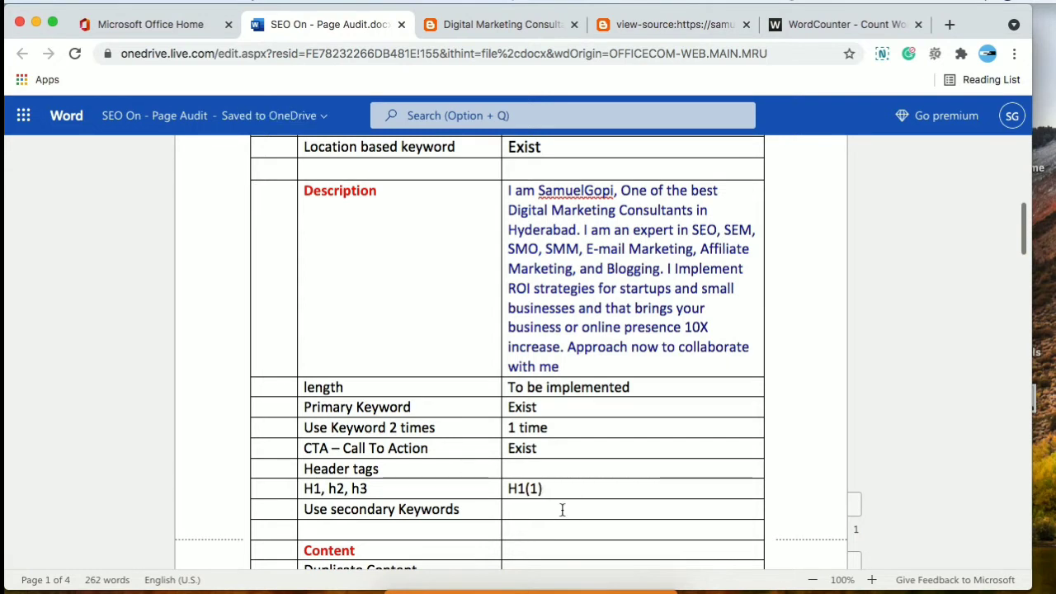
{"action": "left_click", "coordinate": [568, 513]}
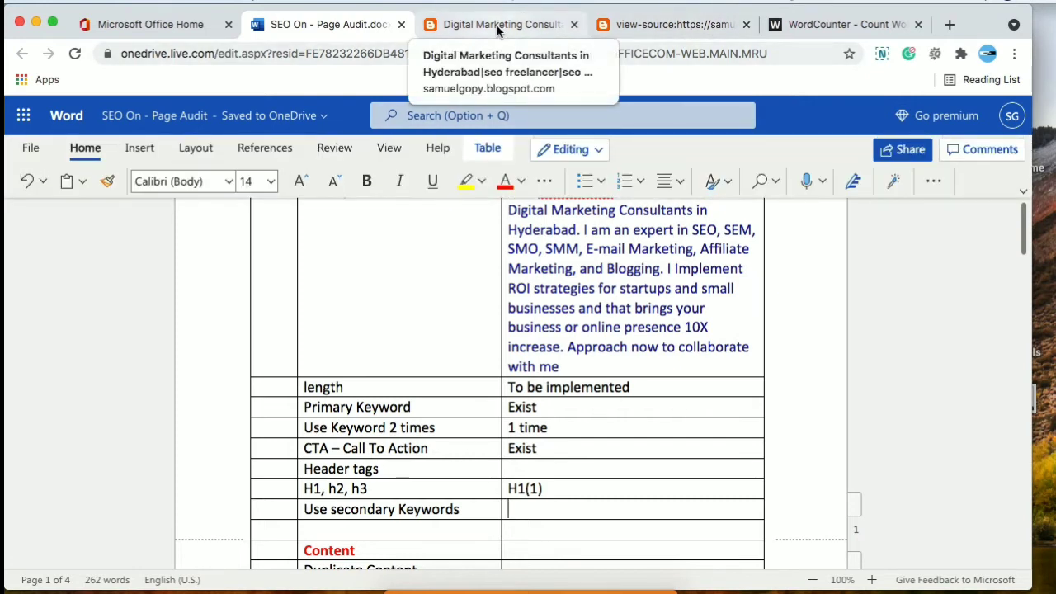
{"action": "left_click", "coordinate": [635, 25]}
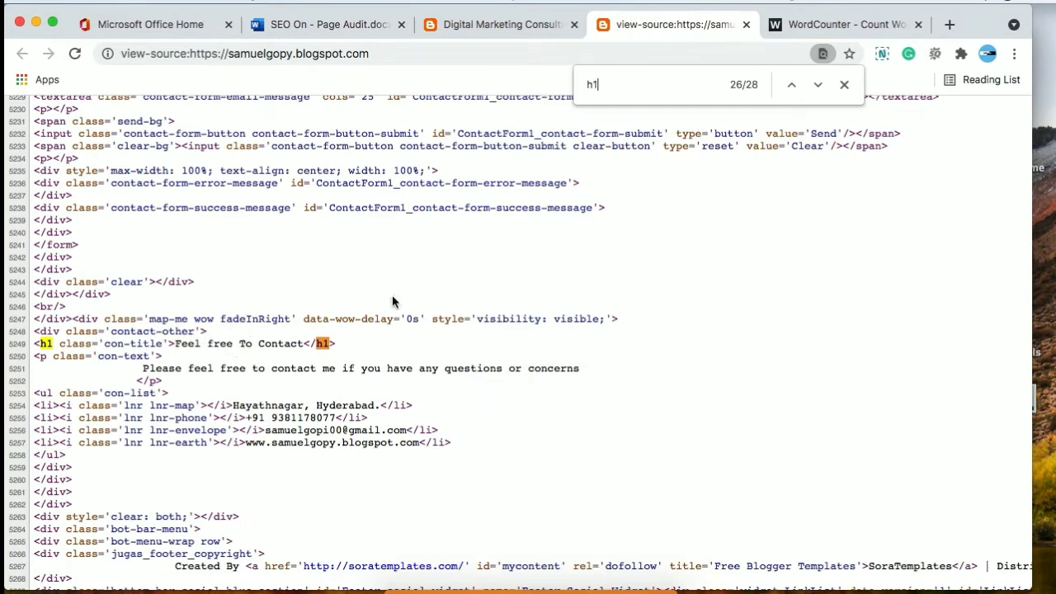
Mark Use secondary Keywords 'To be implemented', select the Duplicate Content cell, then open a new tab
{"action": "left_click", "coordinate": [303, 26]}
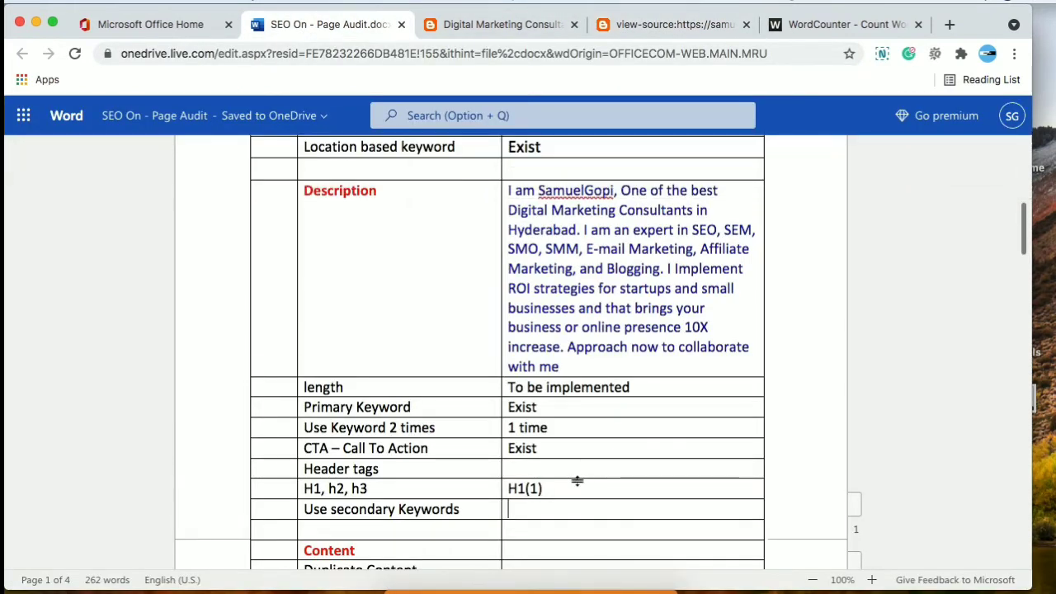
{"action": "type", "text": "To be "}
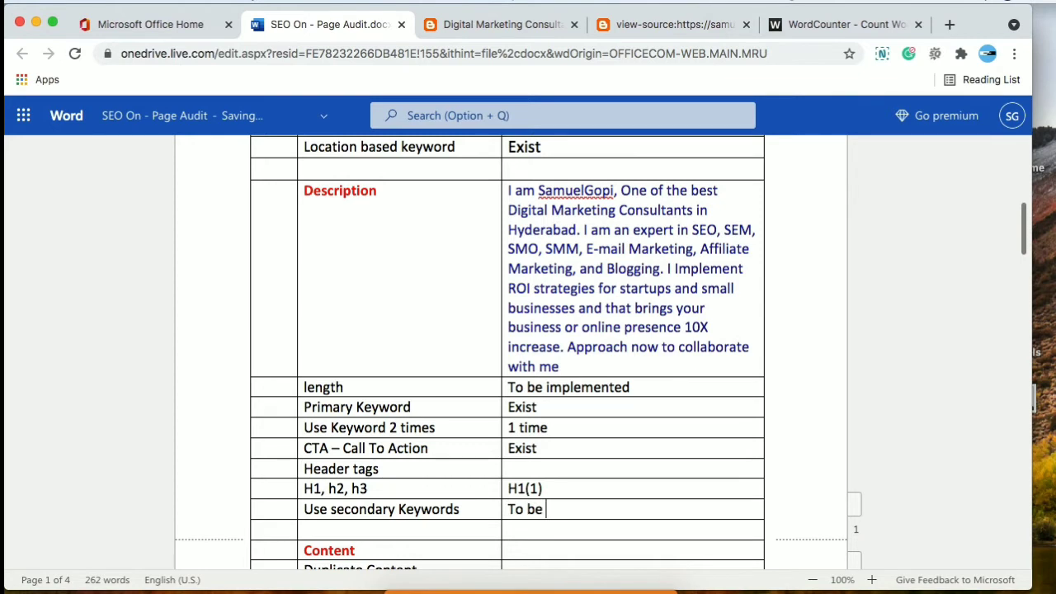
{"action": "type", "text": "implemented"}
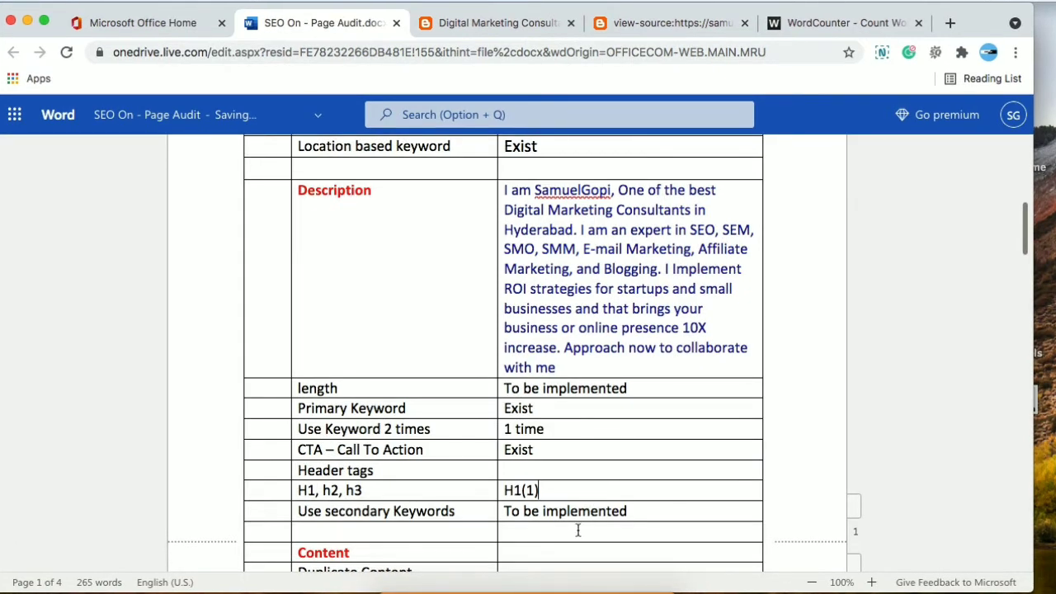
{"action": "scroll", "coordinate": [514, 351], "scroll_direction": "down", "scroll_amount": 2}
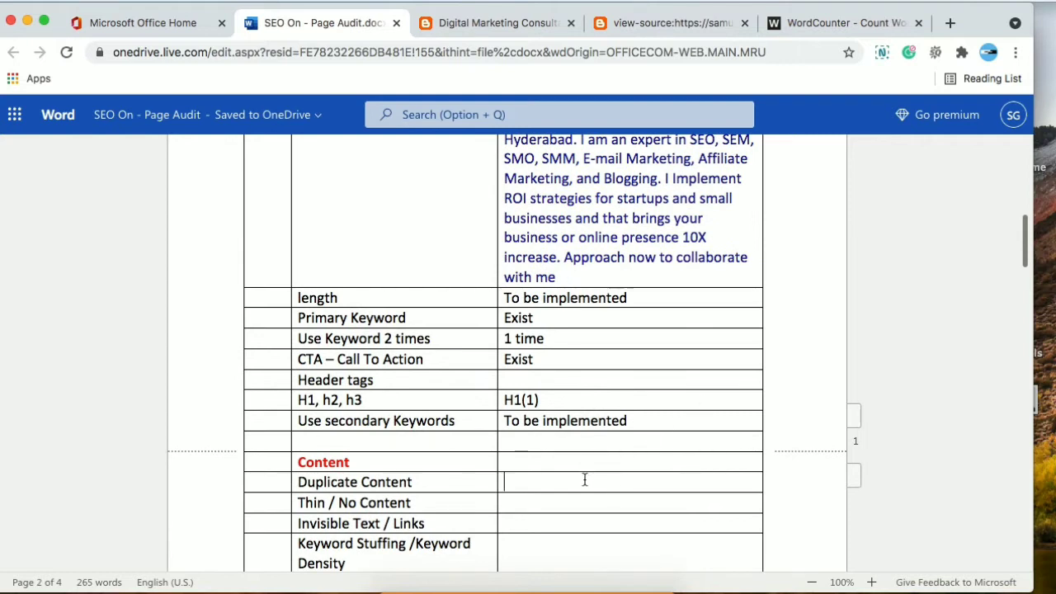
{"action": "scroll", "coordinate": [583, 479], "scroll_direction": "down", "scroll_amount": 2}
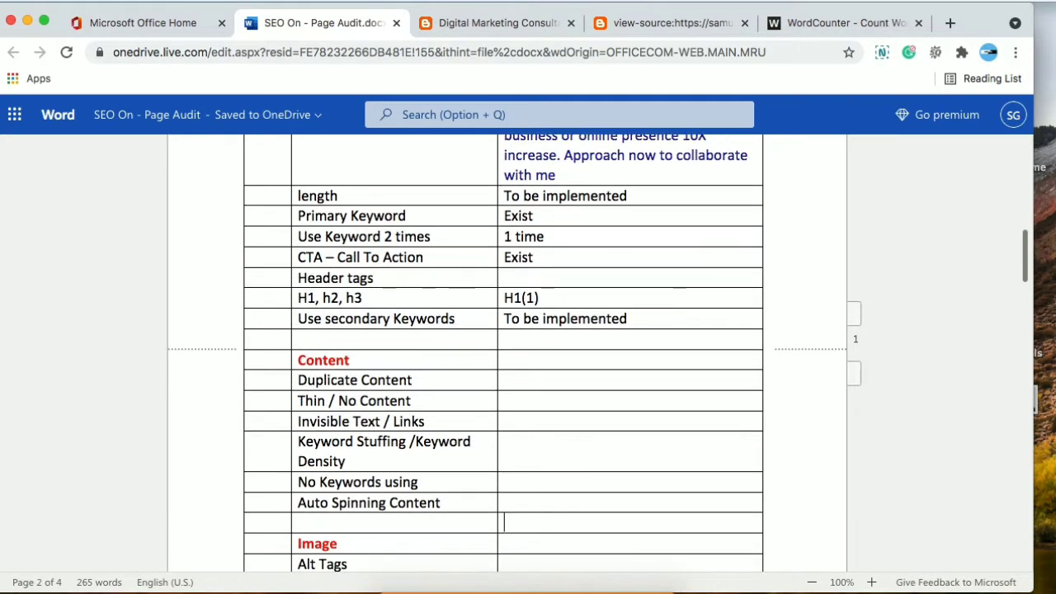
{"action": "scroll", "coordinate": [503, 522], "scroll_direction": "down", "scroll_amount": 4}
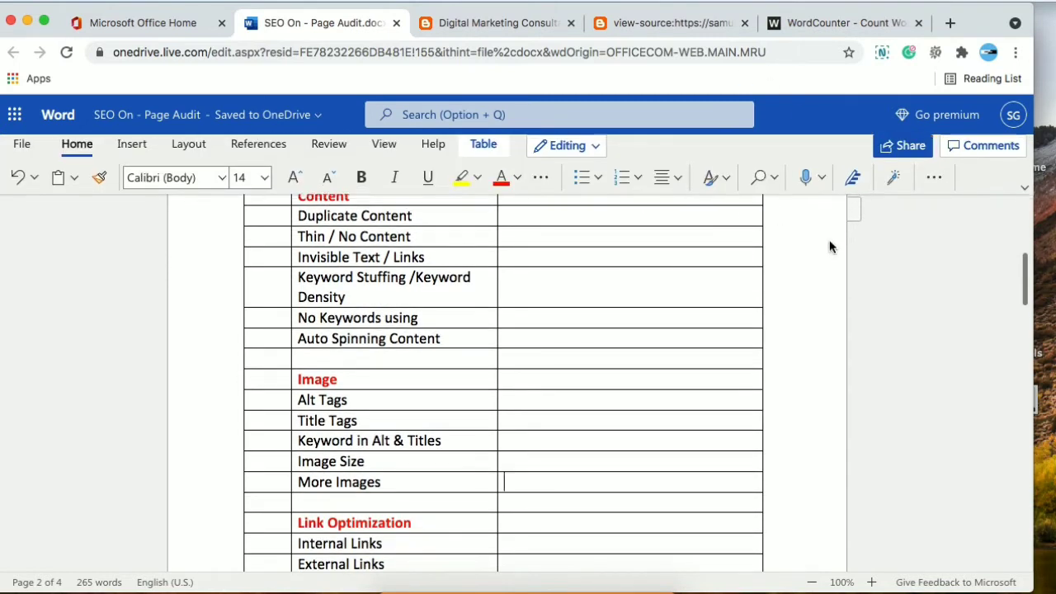
{"action": "left_click", "coordinate": [560, 218]}
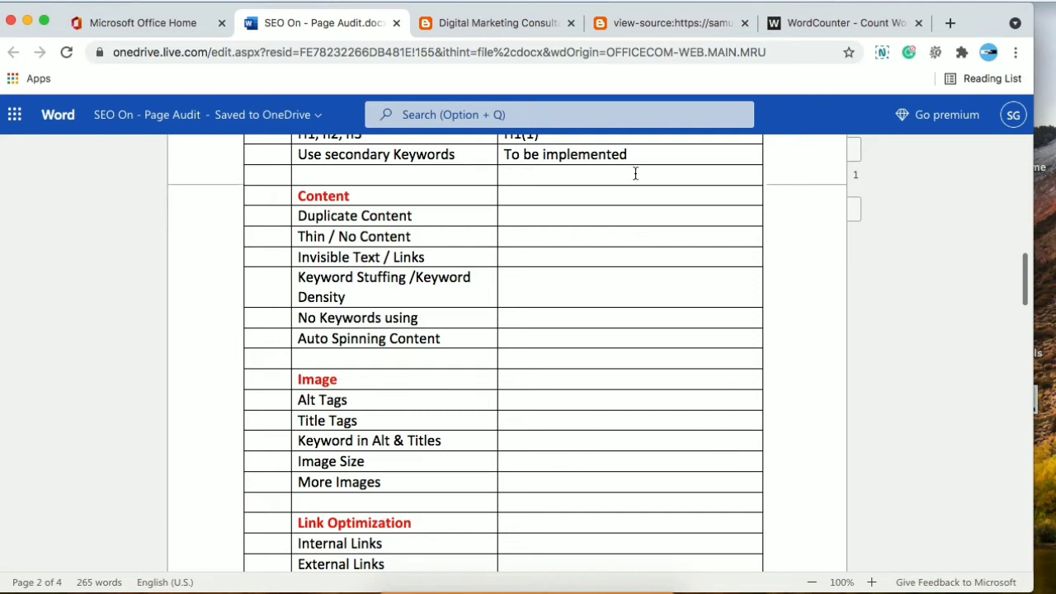
{"action": "left_click", "coordinate": [948, 23]}
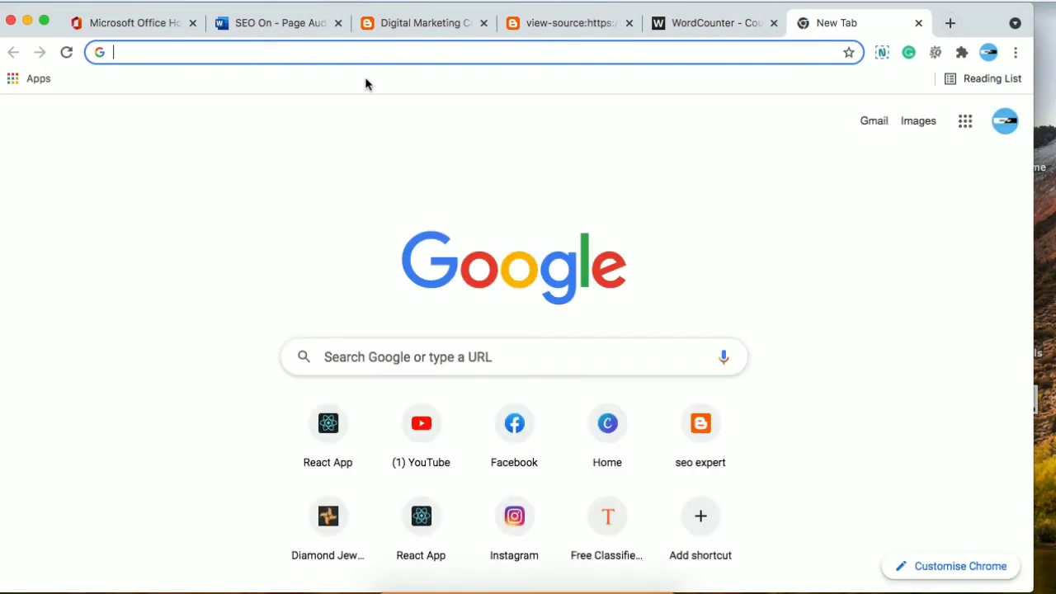
Find siteliner.com via Google, paste the blog's URL into its scan box, and start scanning
{"action": "type", "text": "site"}
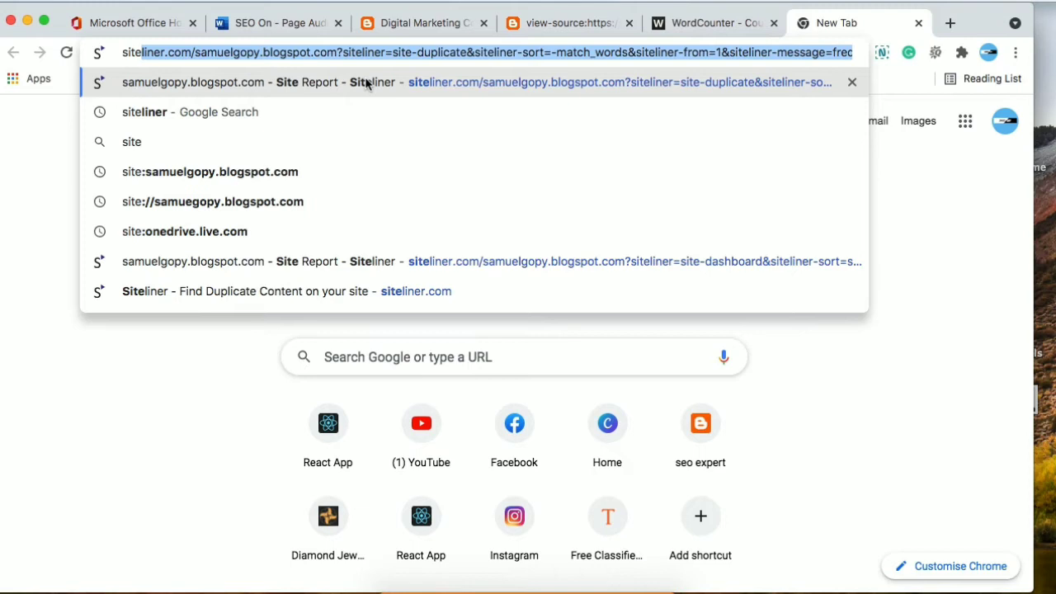
{"action": "type", "text": "liner"}
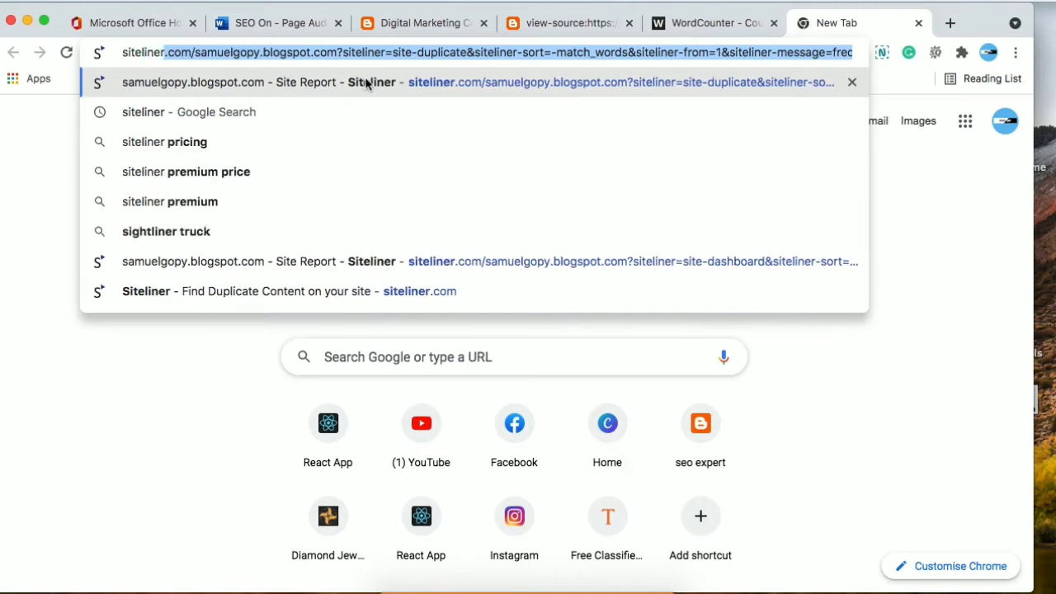
{"action": "key", "text": "BackSpace"}
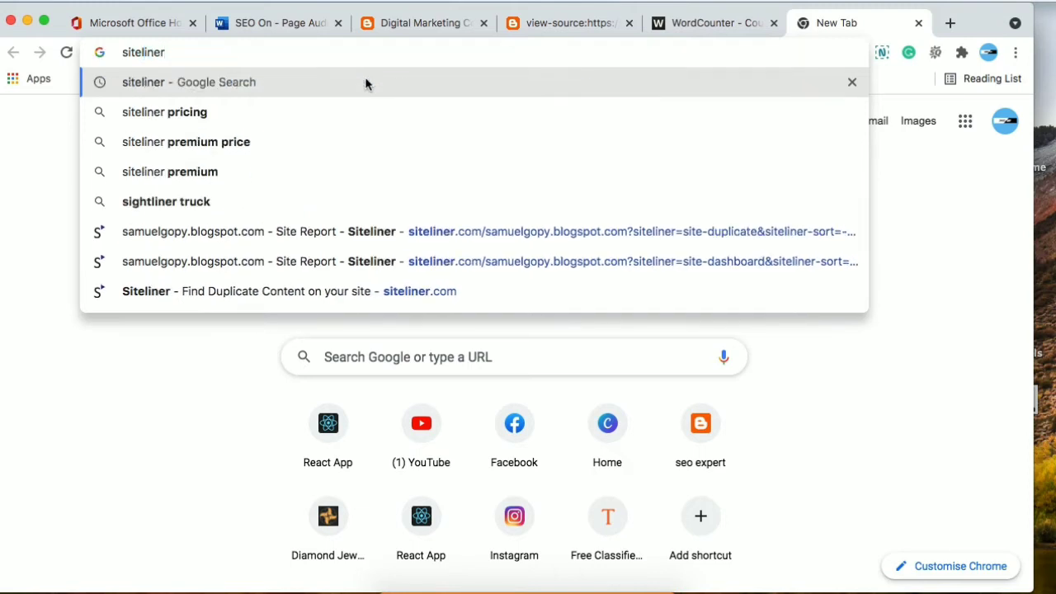
{"action": "left_click", "coordinate": [367, 83]}
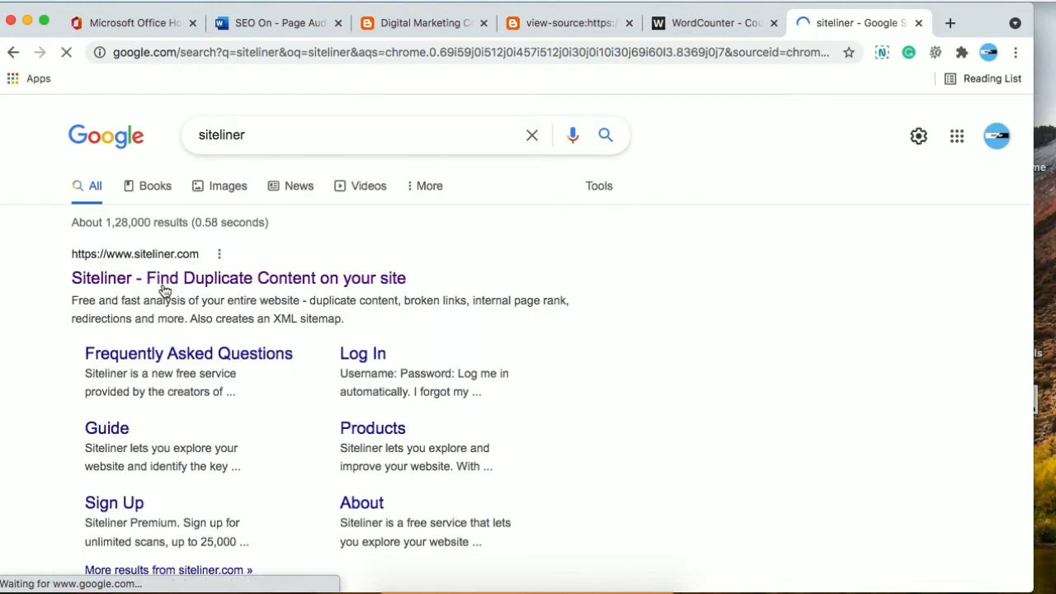
{"action": "left_click", "coordinate": [161, 280]}
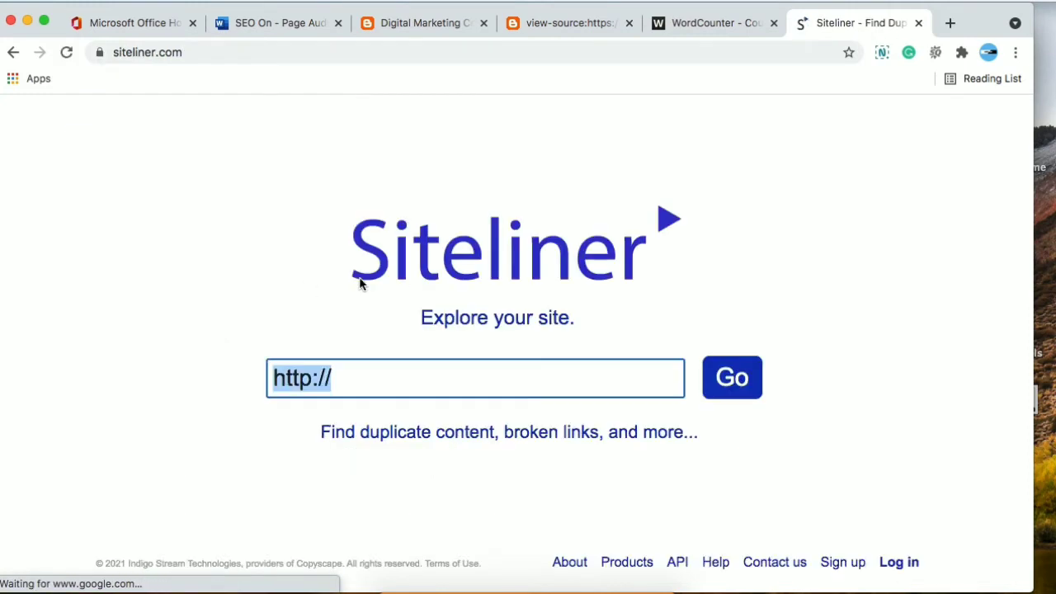
{"action": "left_click", "coordinate": [423, 23]}
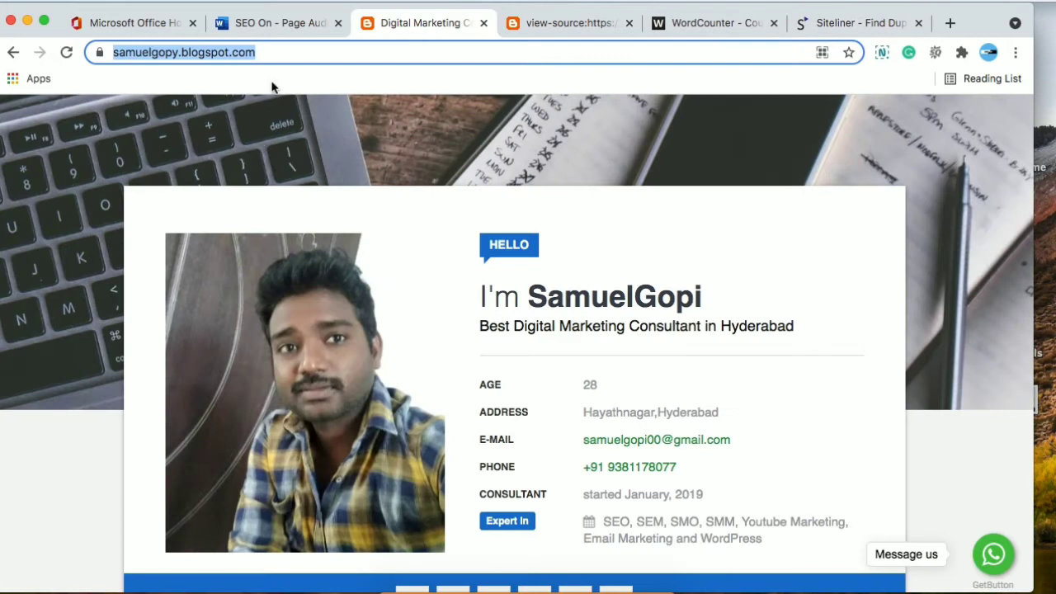
{"action": "left_click", "coordinate": [833, 25]}
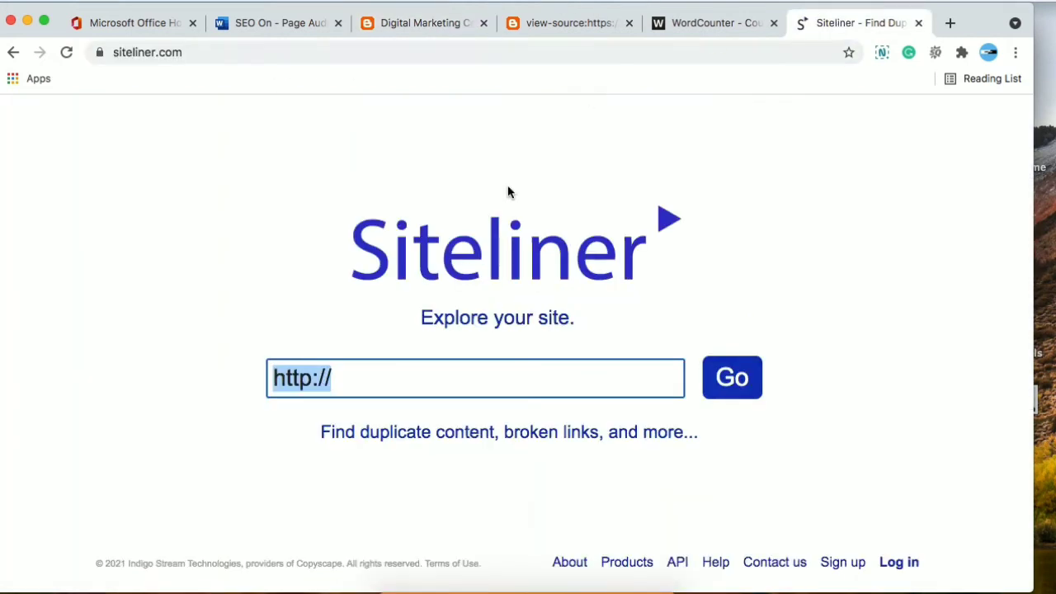
{"action": "type", "text": "https://samuelgopy.blogspot.com/"}
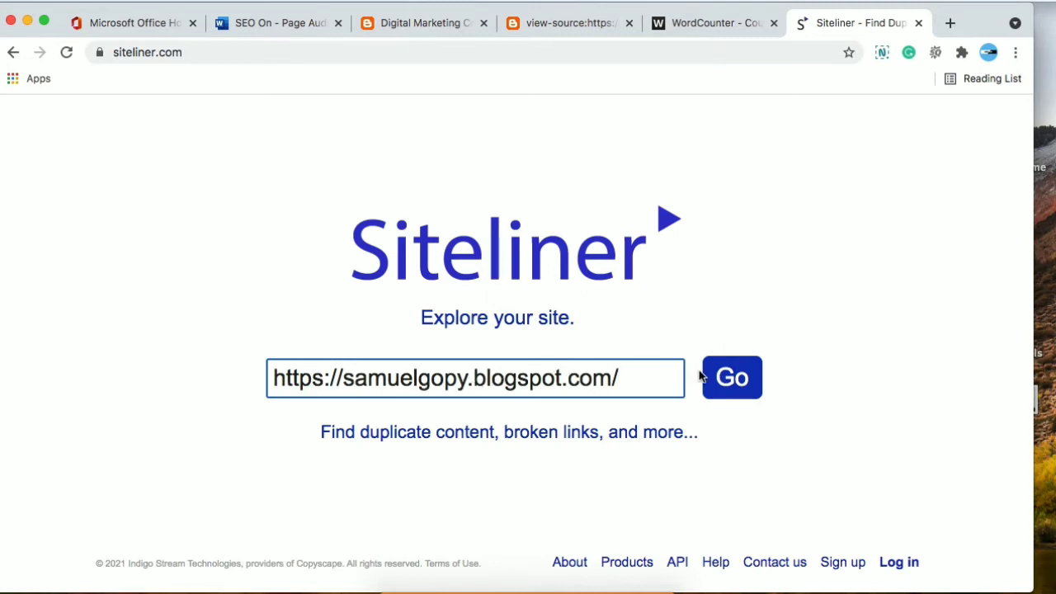
{"action": "left_click", "coordinate": [731, 381]}
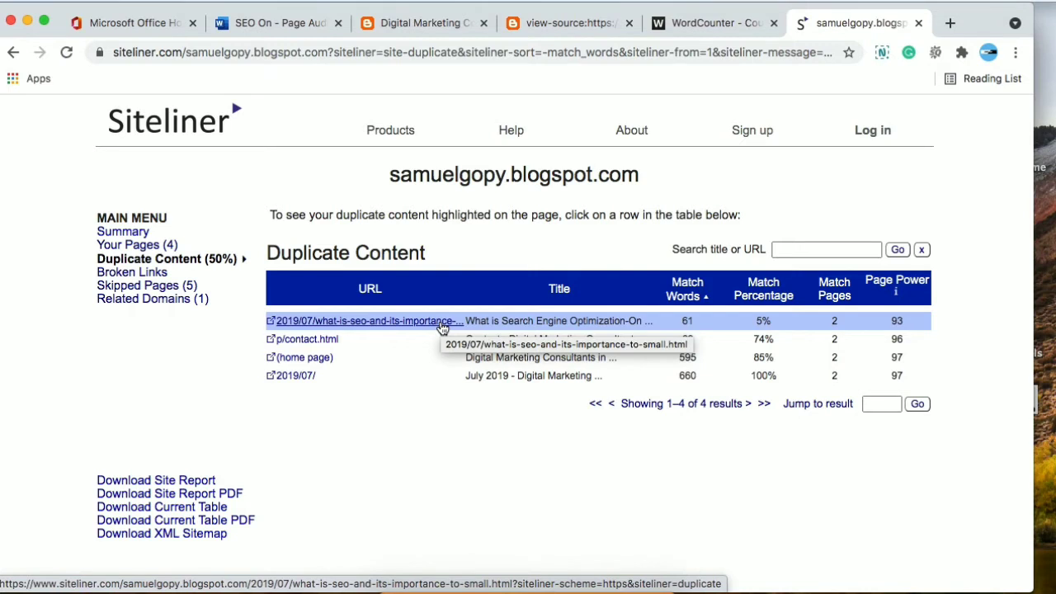
Review the SEO article's duplicated passages (61 of 1,323 words, 4%), then close Siteliner
{"action": "left_click", "coordinate": [443, 327]}
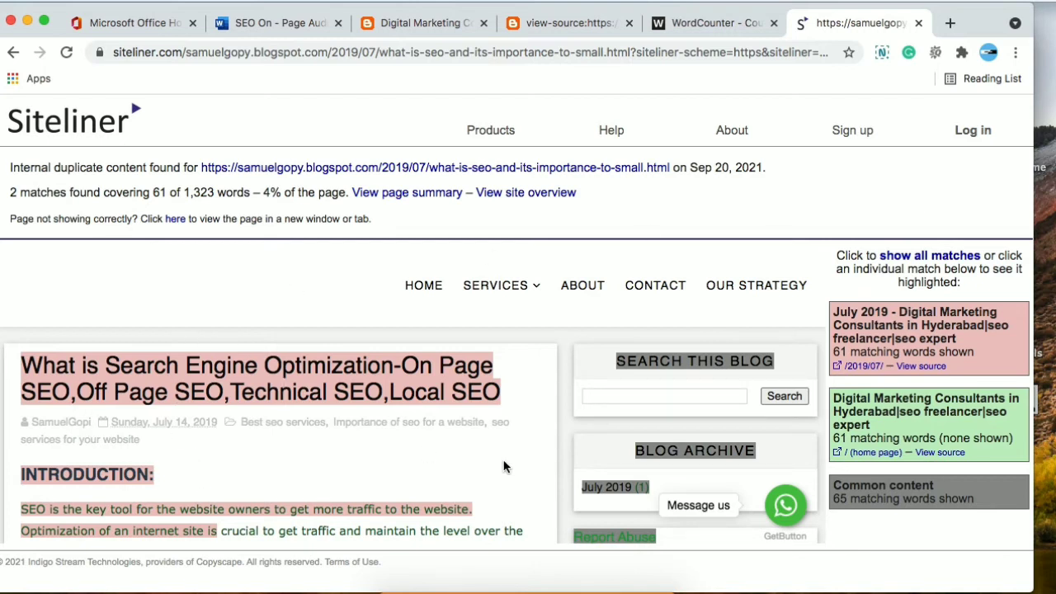
{"action": "scroll", "coordinate": [503, 467], "scroll_direction": "down", "scroll_amount": 1}
{"action": "scroll", "coordinate": [503, 467], "scroll_direction": "down", "scroll_amount": 4}
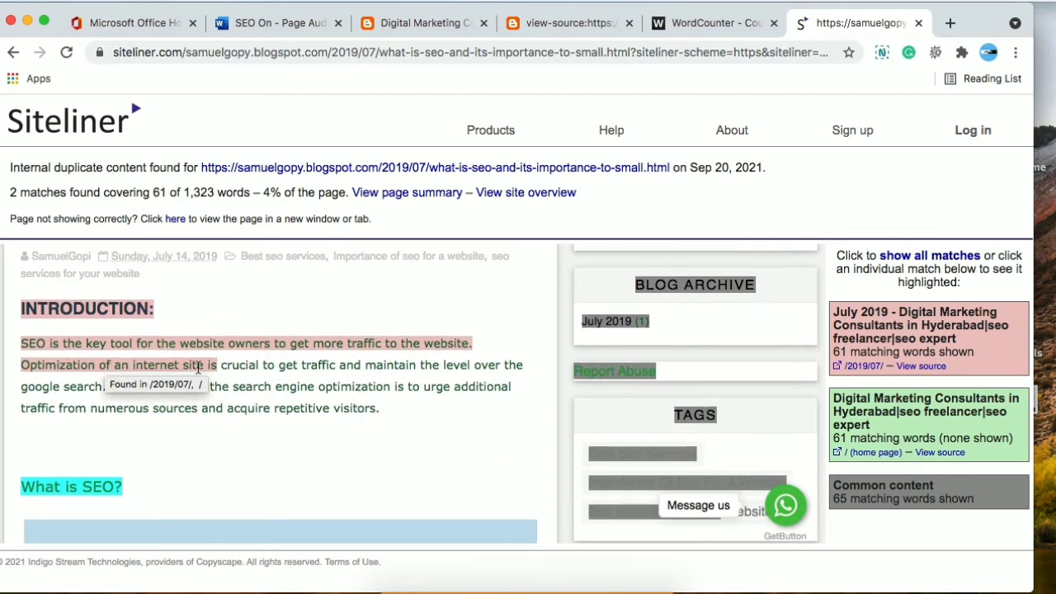
{"action": "scroll", "coordinate": [234, 471], "scroll_direction": "down", "scroll_amount": 5}
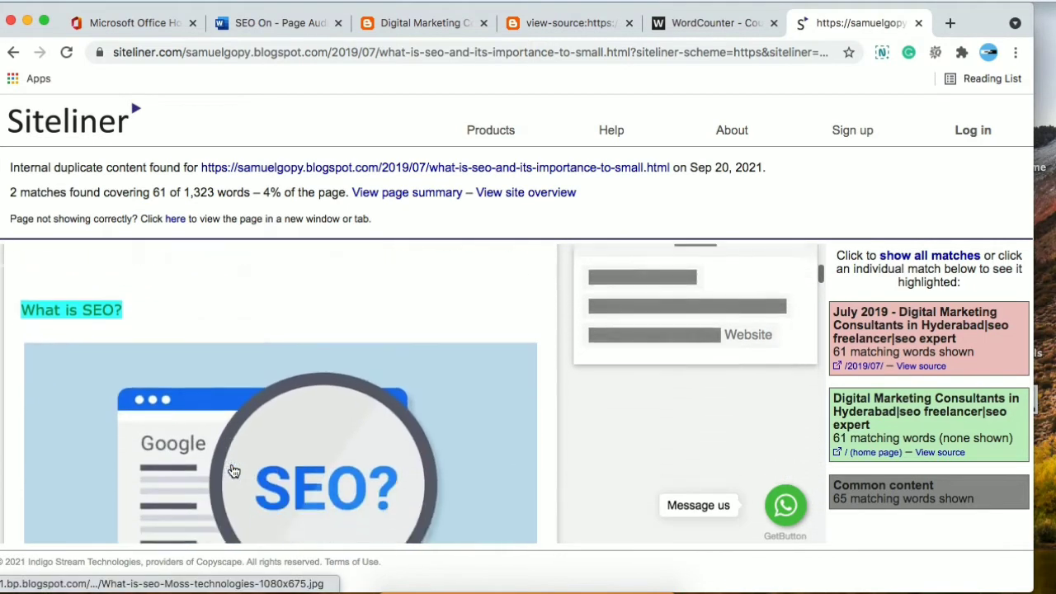
{"action": "scroll", "coordinate": [234, 471], "scroll_direction": "down", "scroll_amount": 2}
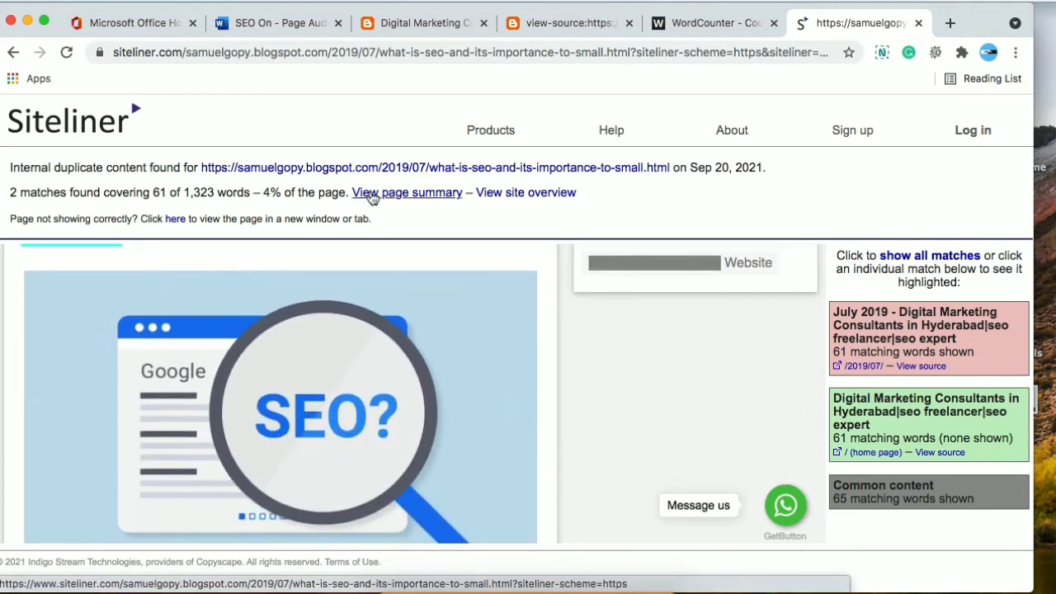
{"action": "left_click", "coordinate": [918, 23]}
{"action": "left_click", "coordinate": [355, 26]}
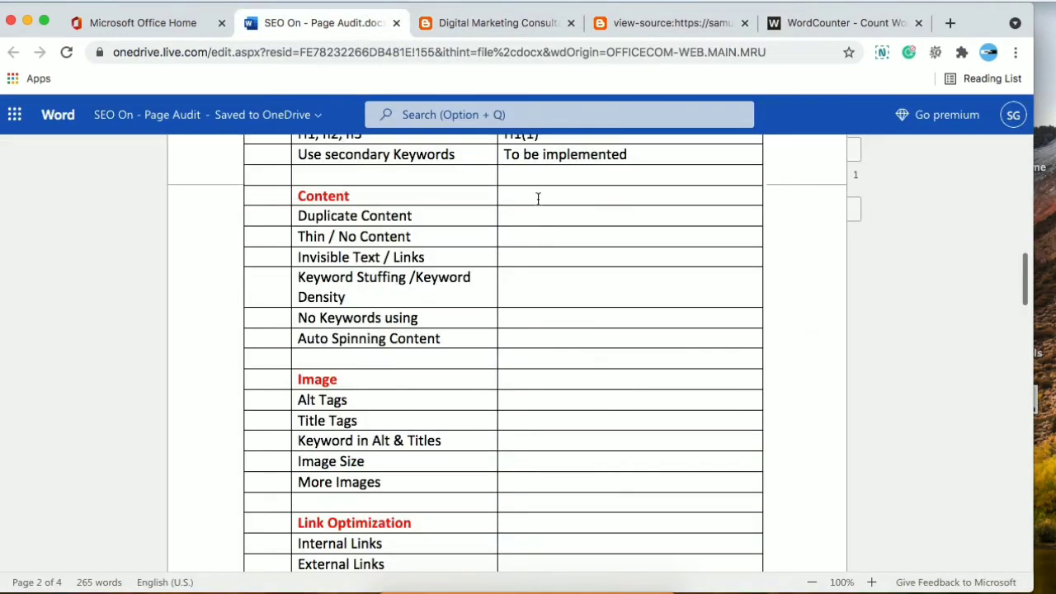
Enter 'Exist' for Duplicate Content, then select the Thin / No Content result cell
{"action": "type", "text": "Exist"}
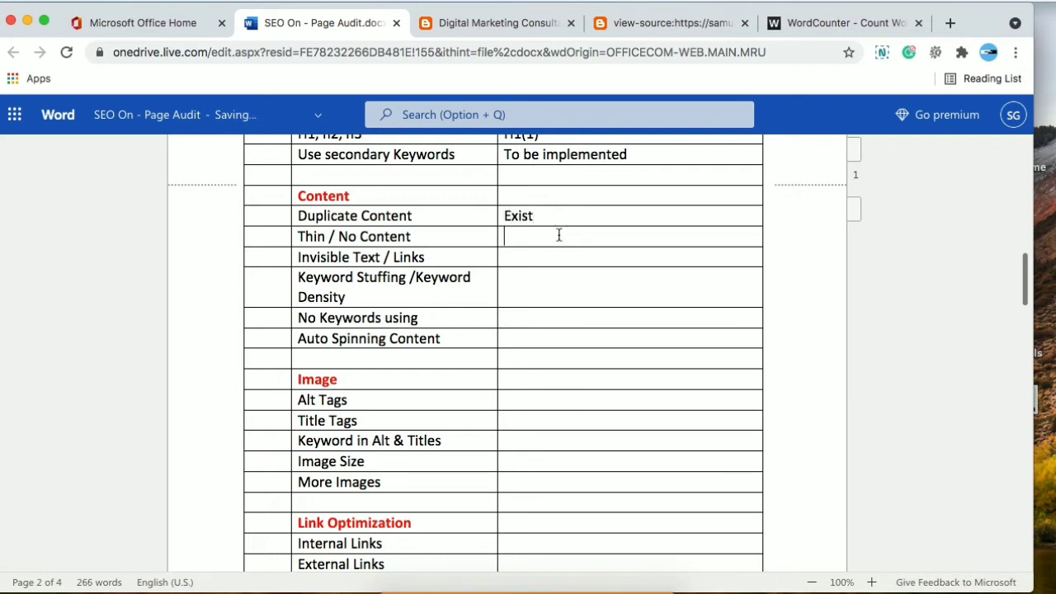
{"action": "left_click", "coordinate": [559, 235]}
{"action": "left_click", "coordinate": [522, 27]}
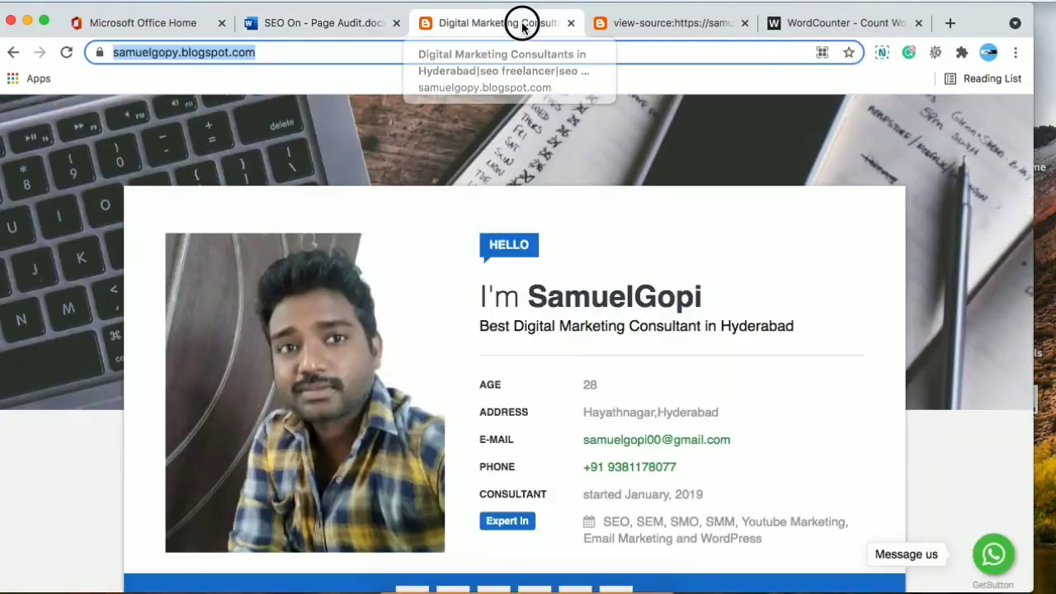
{"action": "left_click", "coordinate": [915, 157]}
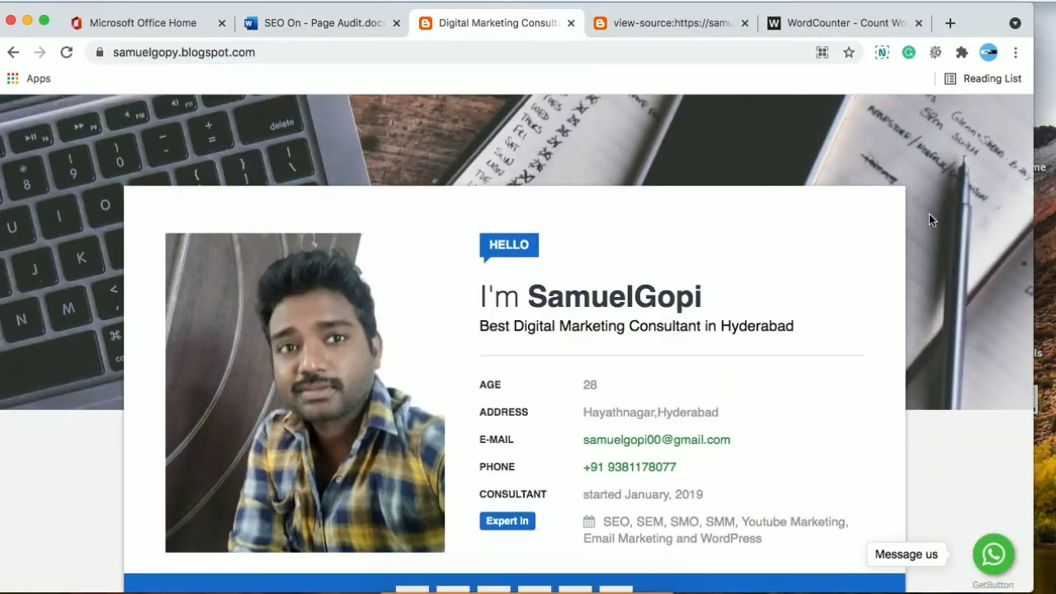
{"action": "scroll", "coordinate": [929, 218], "scroll_direction": "down", "scroll_amount": 4}
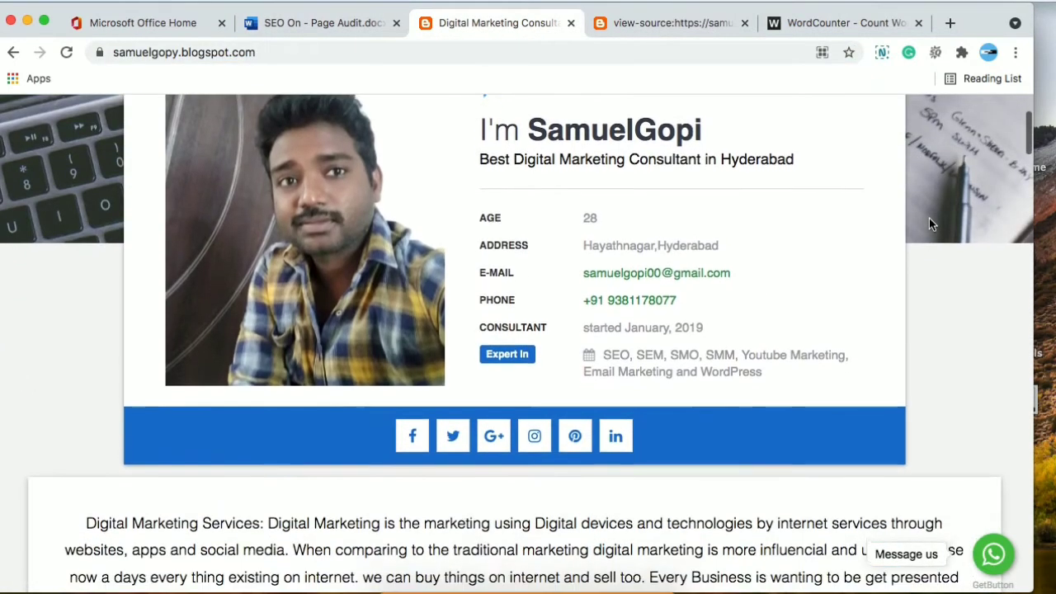
{"action": "scroll", "coordinate": [928, 220], "scroll_direction": "down", "scroll_amount": 2}
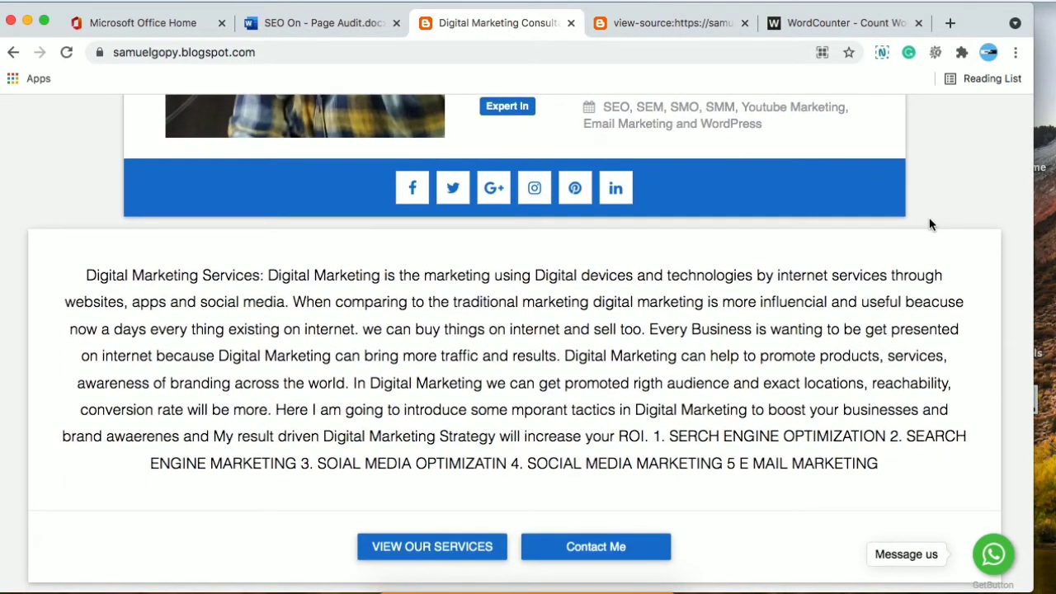
{"action": "scroll", "coordinate": [929, 217], "scroll_direction": "down", "scroll_amount": 1}
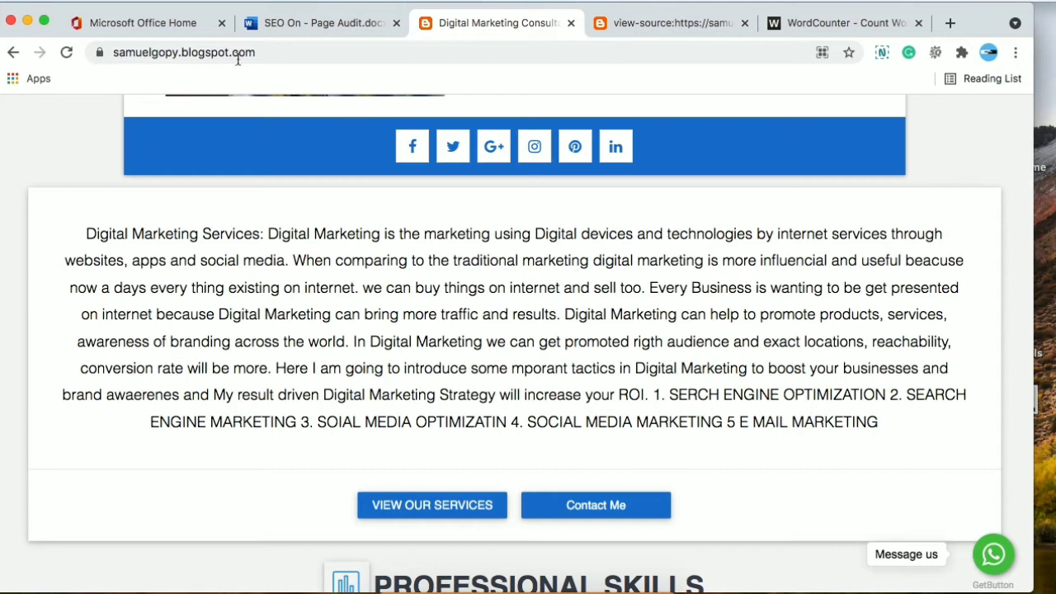
{"action": "left_click", "coordinate": [304, 22]}
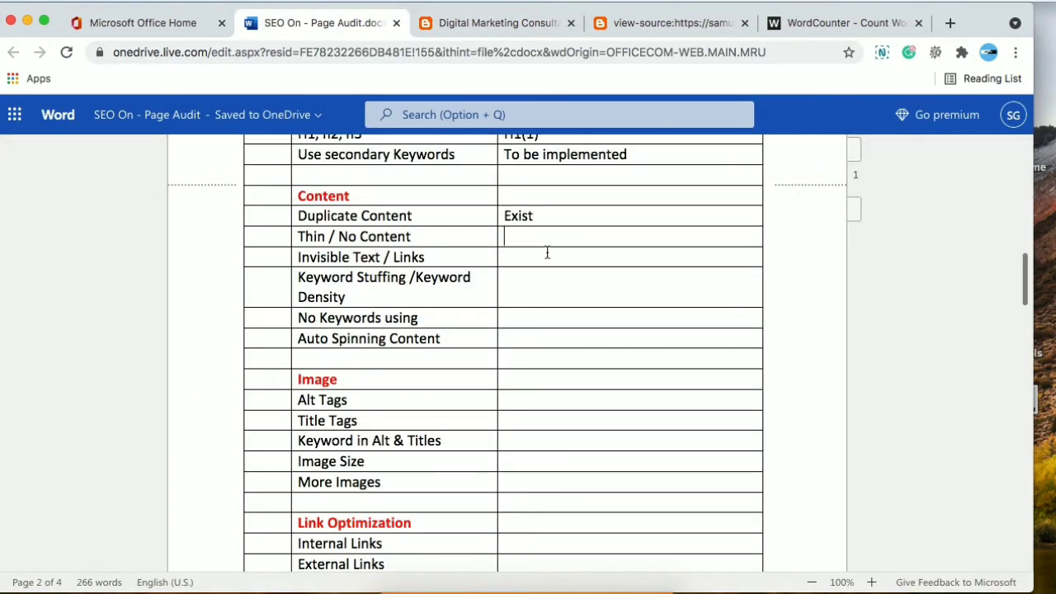
Enter 'To be implemented' for Thin / No Content, then move to the Keyword Stuffing result cell
{"action": "type", "text": "thu"}
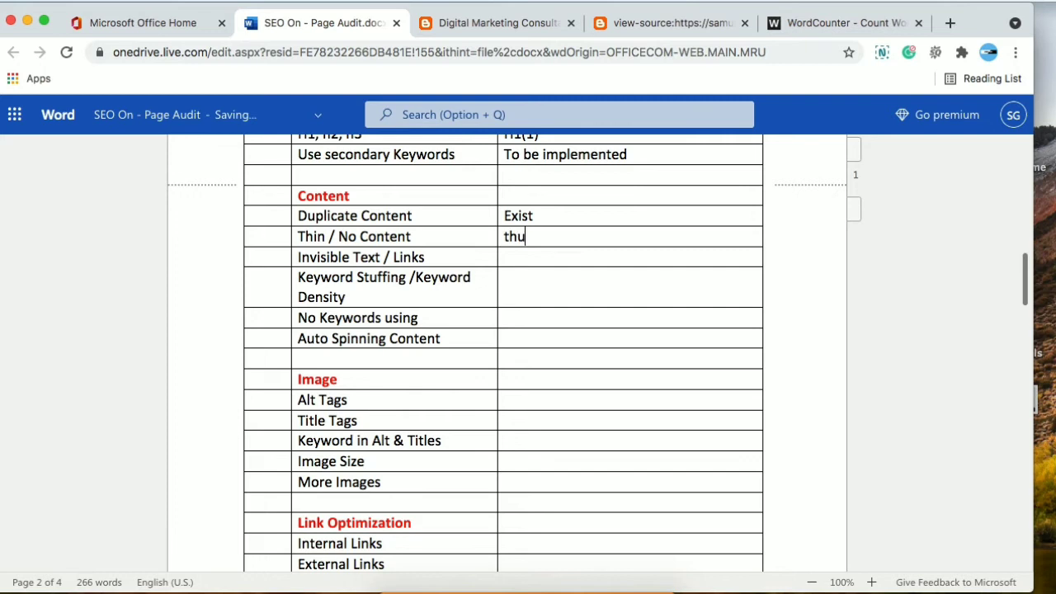
{"action": "key", "text": "BackSpace"}
{"action": "key", "text": "BackSpace"}
{"action": "type", "text": "o be implem"}
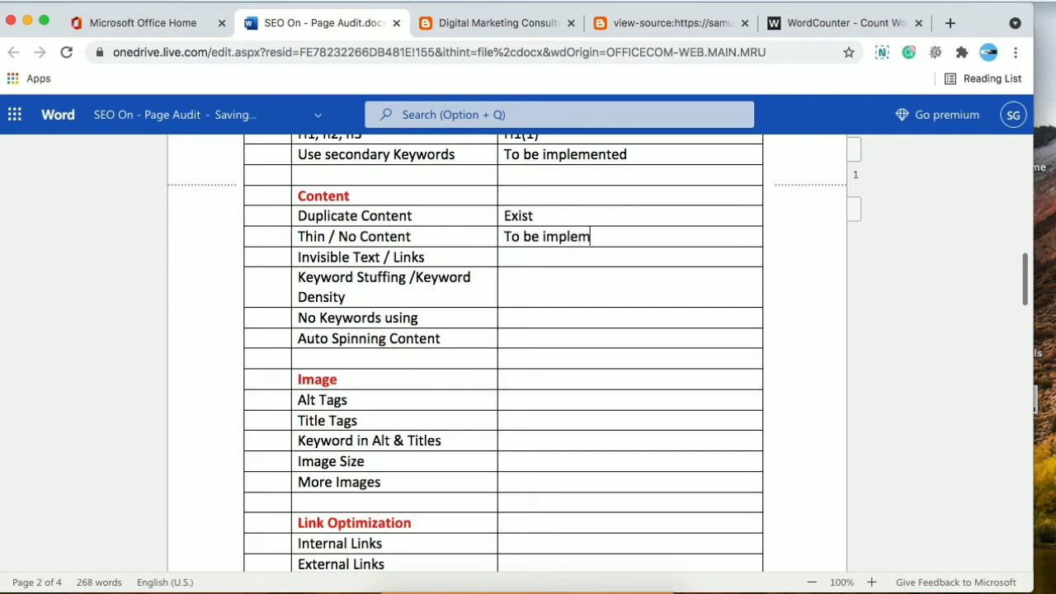
{"action": "type", "text": "ented"}
{"action": "key", "text": "Down"}
{"action": "key", "text": "Down"}
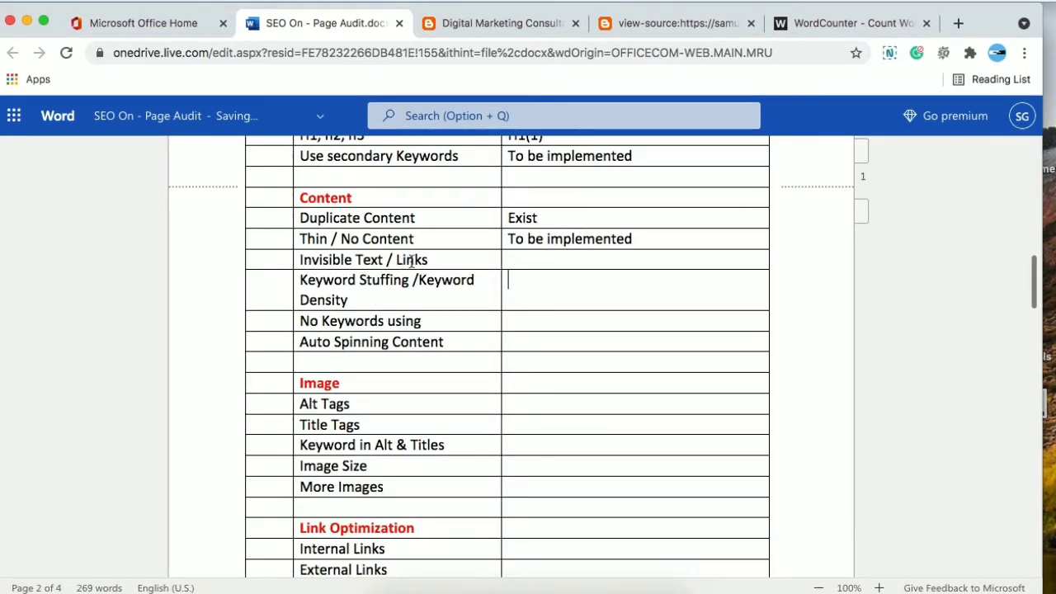
{"action": "left_click", "coordinate": [512, 259]}
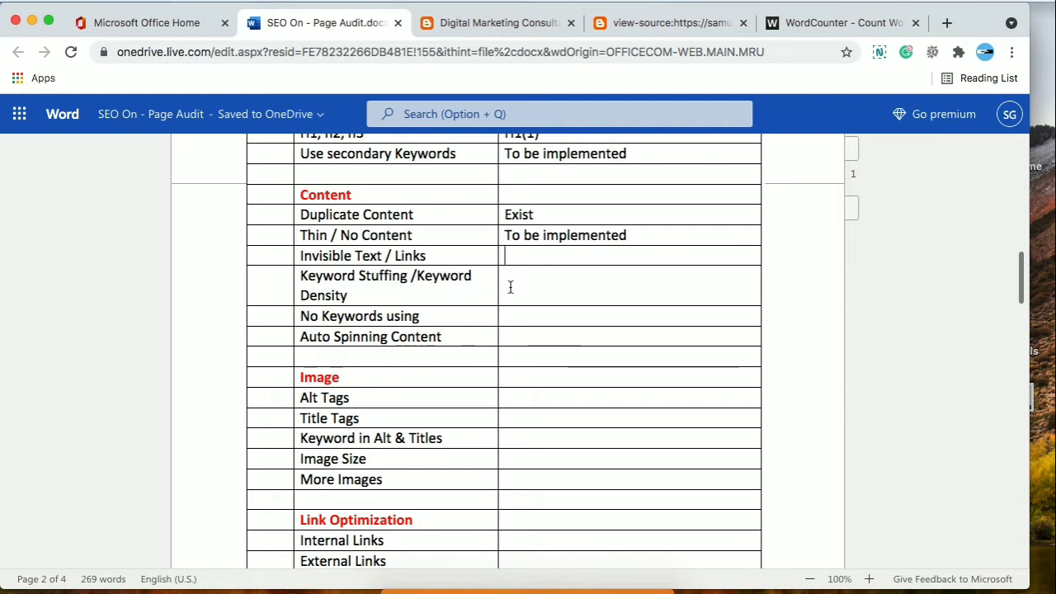
{"action": "left_click", "coordinate": [560, 275]}
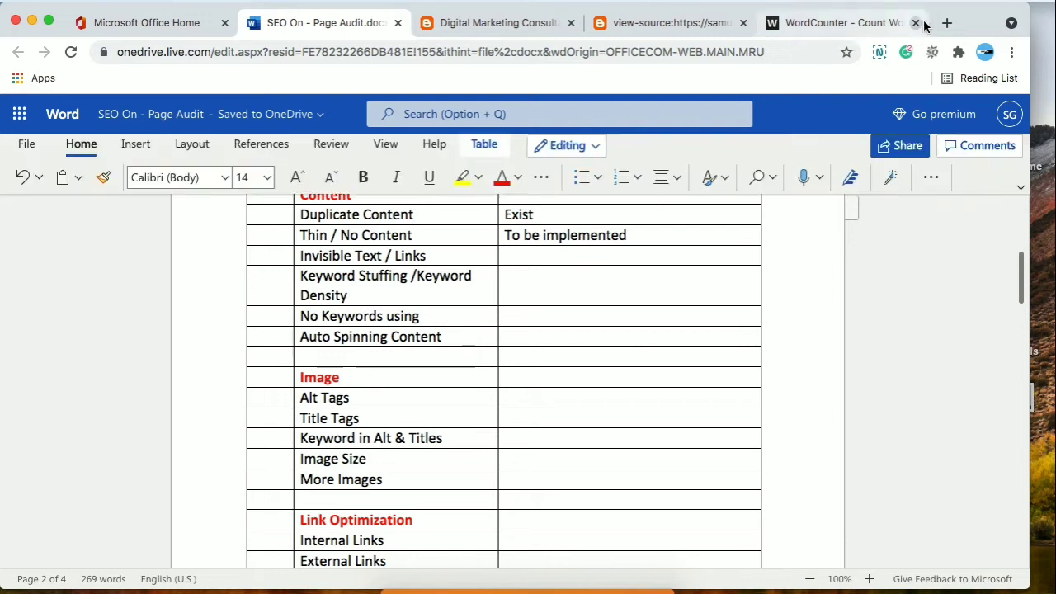
Search for small seo tools in a new browser tab
{"action": "left_click", "coordinate": [946, 23]}
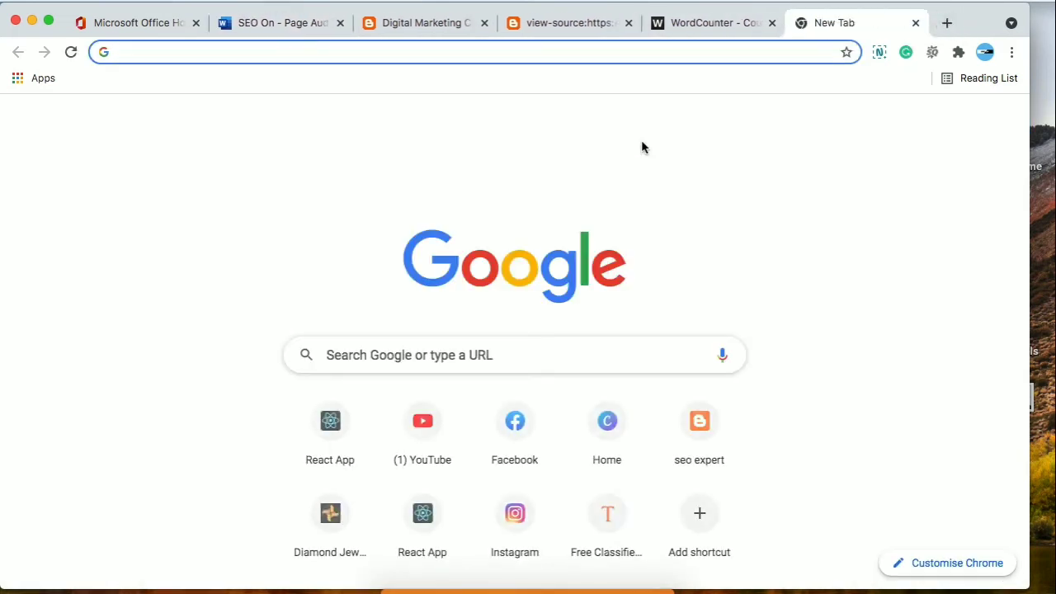
{"action": "type", "text": "small"}
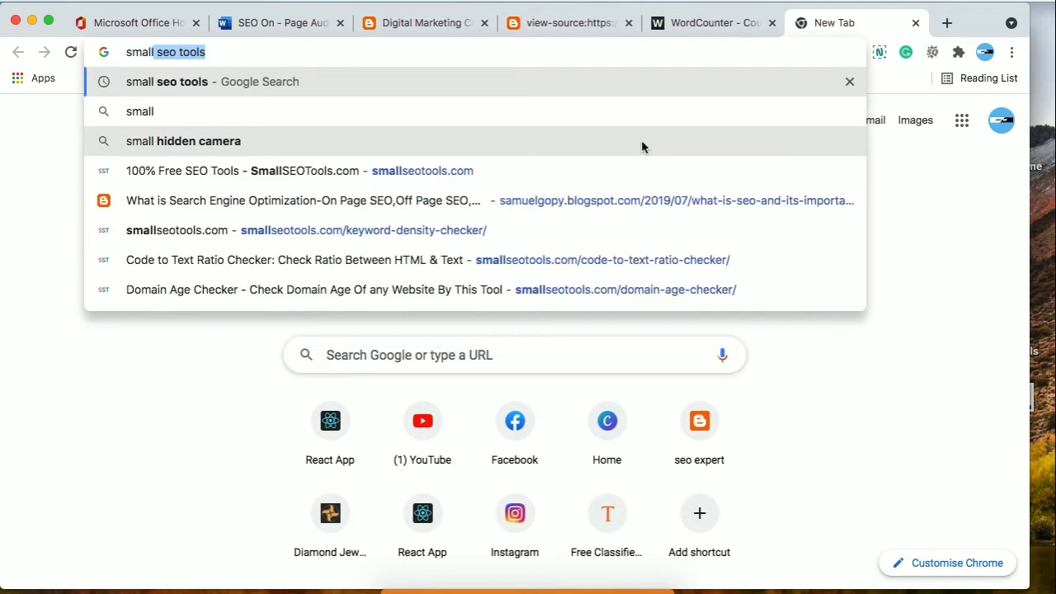
{"action": "key", "text": "Right"}
{"action": "key", "text": "Return"}
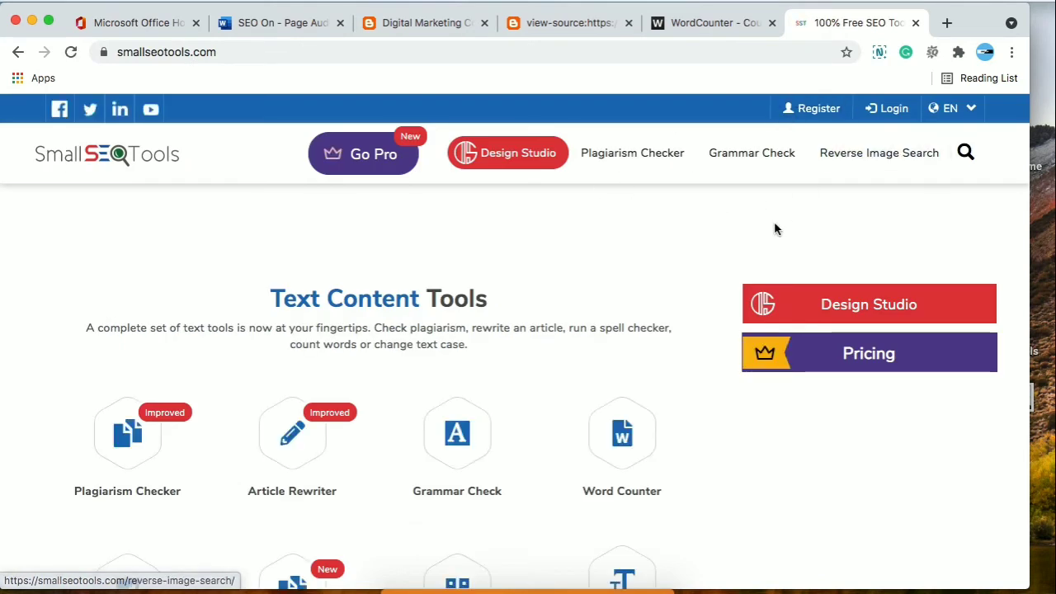
Find the keywords density checker through the site's tool search and dismiss the pop-up ad
{"action": "left_click", "coordinate": [964, 152]}
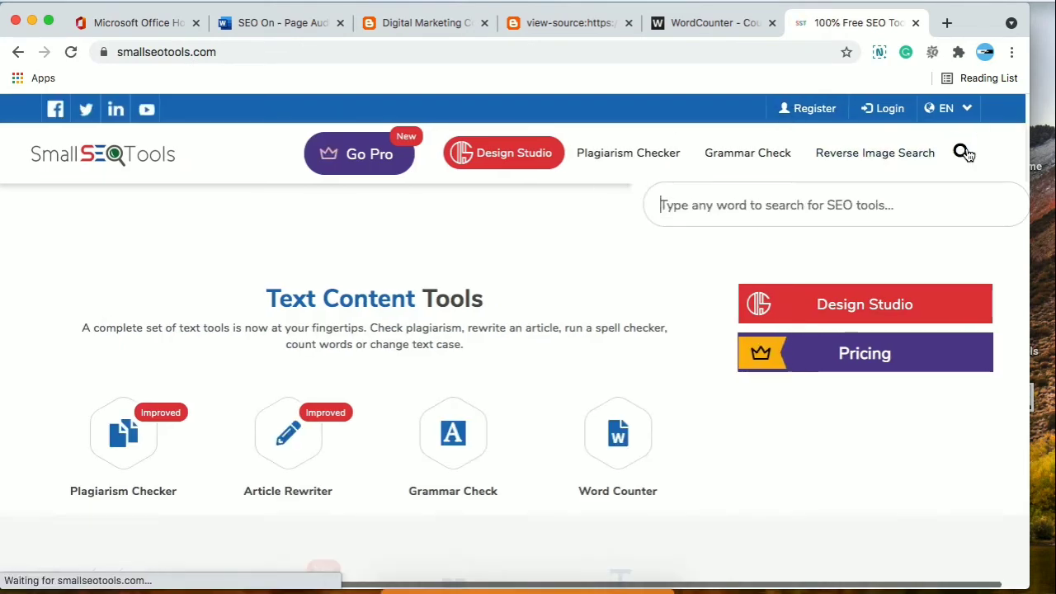
{"action": "type", "text": "key"}
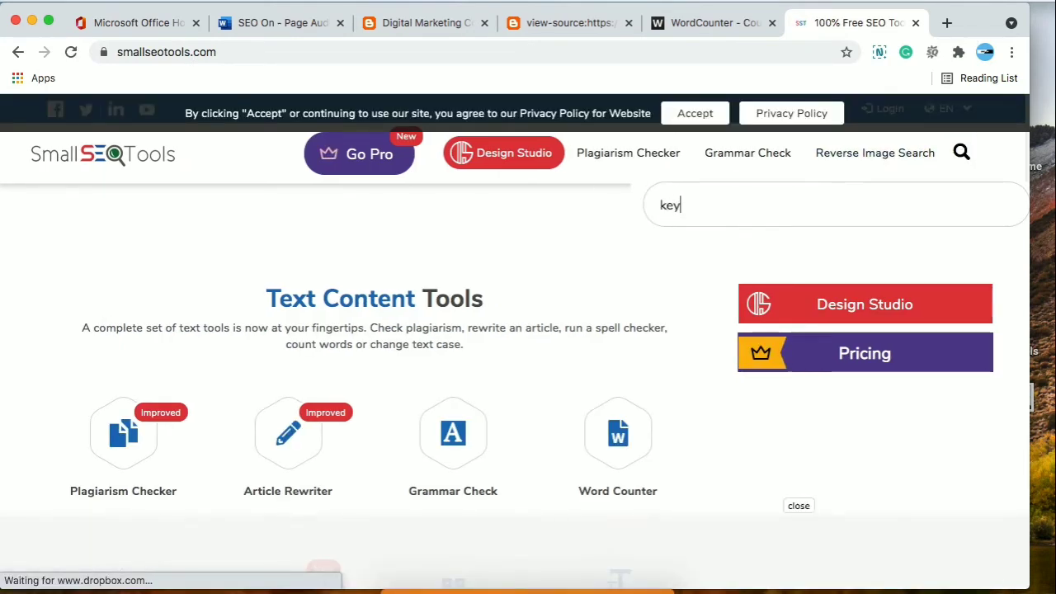
{"action": "type", "text": "de"}
{"action": "key", "text": "BackSpace"}
{"action": "key", "text": "BackSpace"}
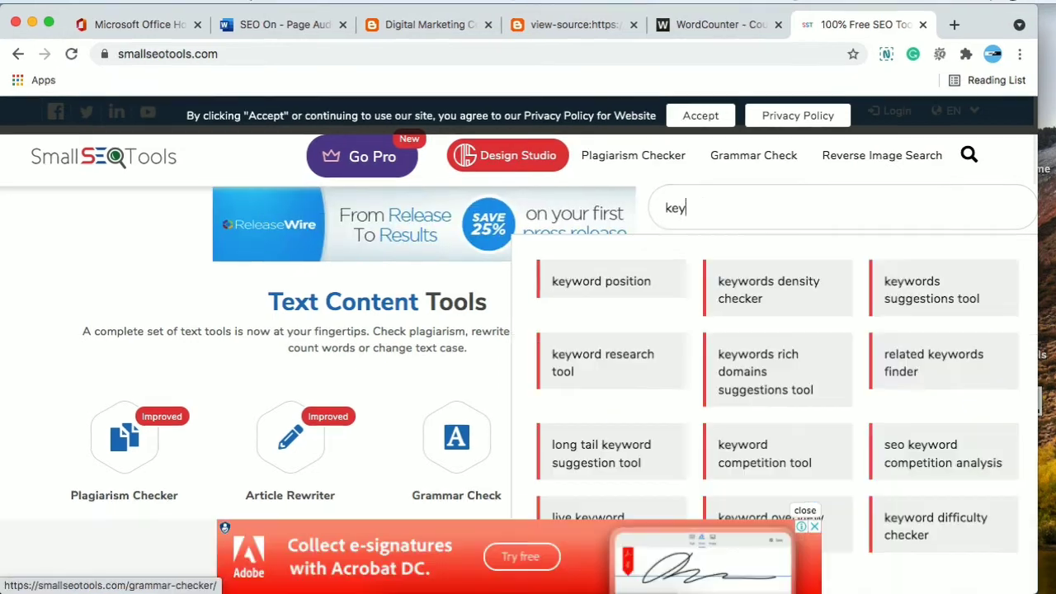
{"action": "left_click", "coordinate": [782, 297]}
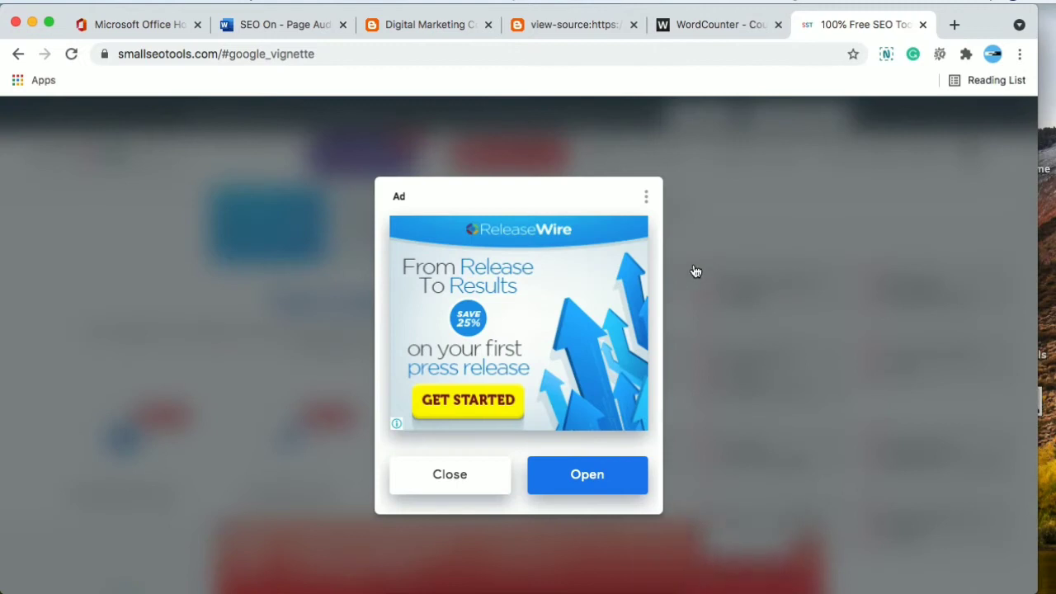
{"action": "left_click", "coordinate": [455, 488]}
{"action": "left_click", "coordinate": [455, 490]}
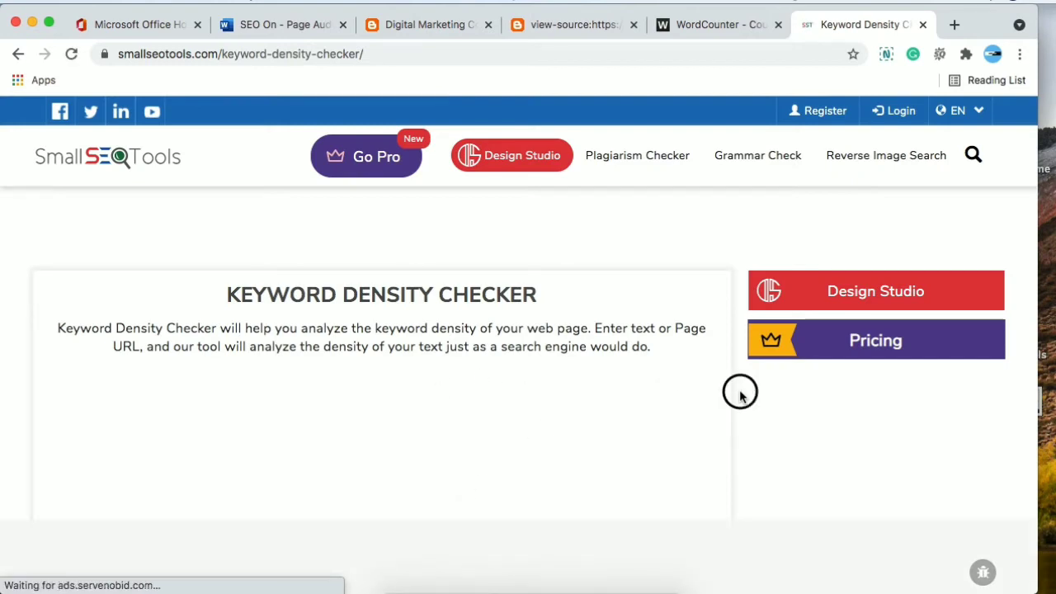
Enter the blog's saved homepage URL in the URL field and run Check Density
{"action": "scroll", "coordinate": [739, 389], "scroll_direction": "down", "scroll_amount": 5}
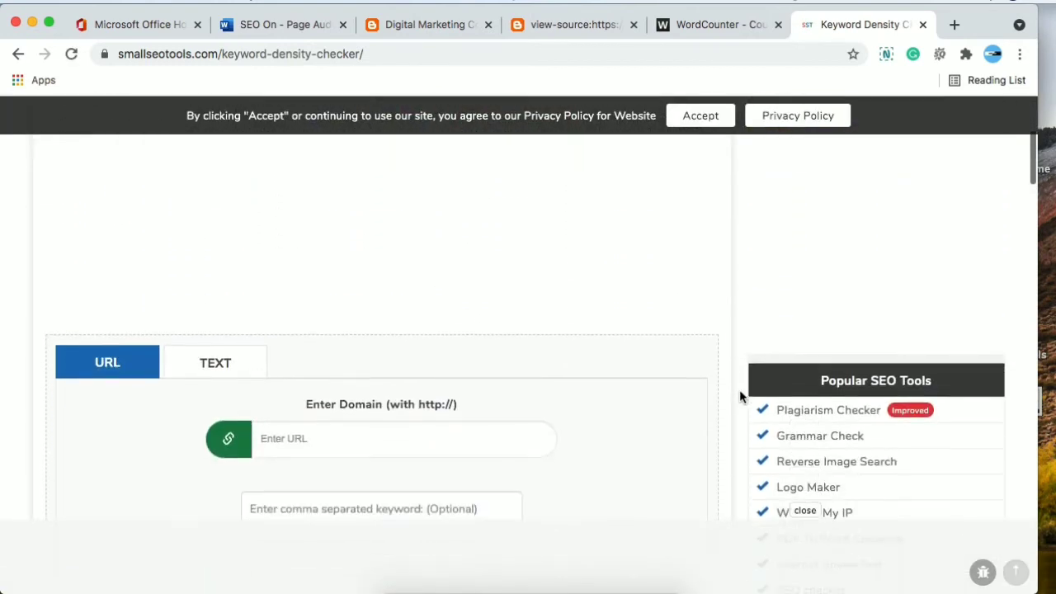
{"action": "left_click", "coordinate": [354, 371]}
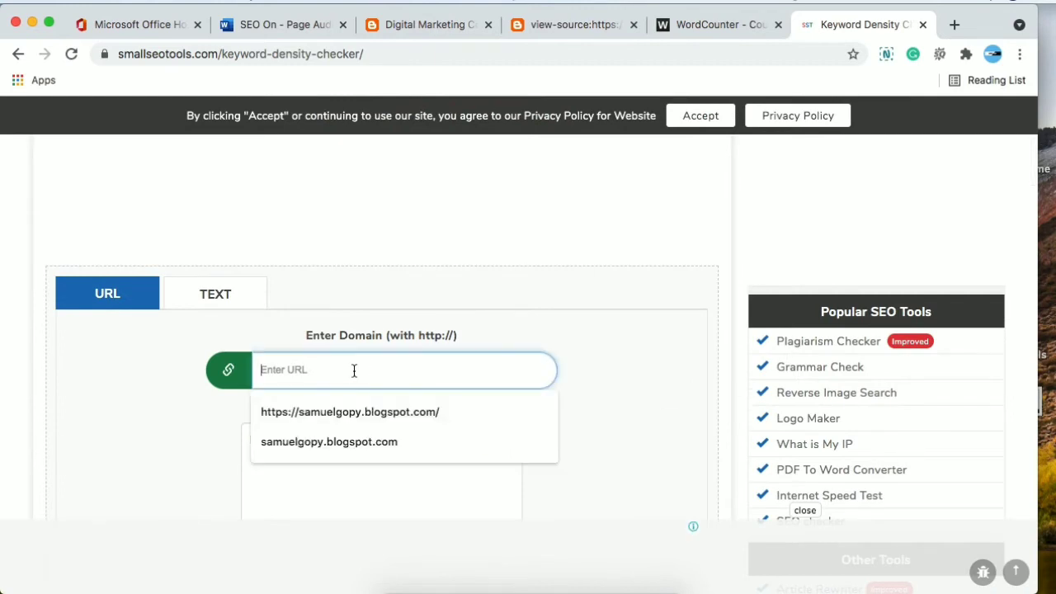
{"action": "left_click", "coordinate": [355, 410]}
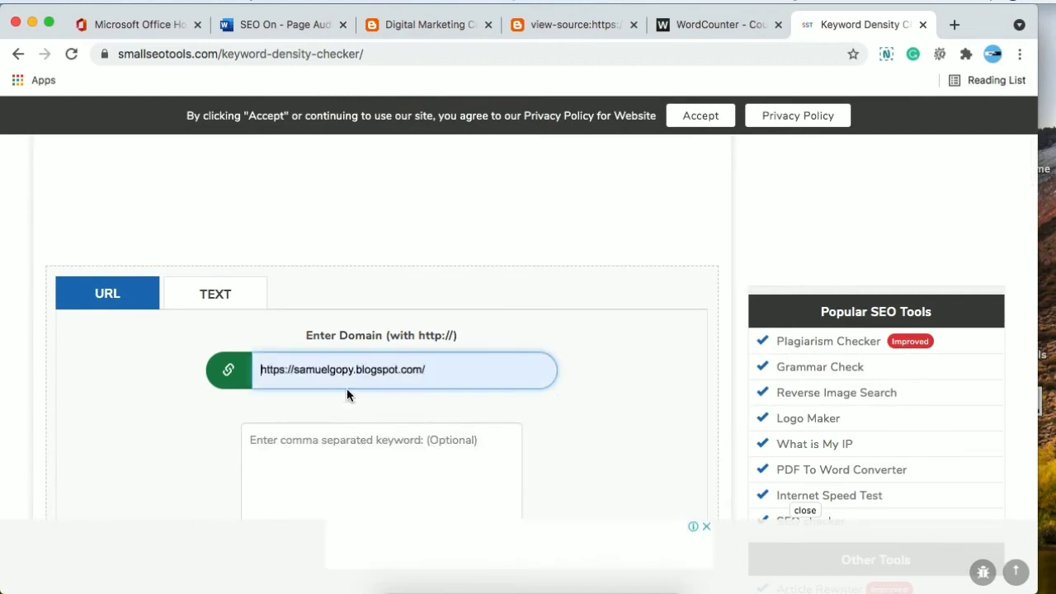
{"action": "left_click", "coordinate": [633, 388]}
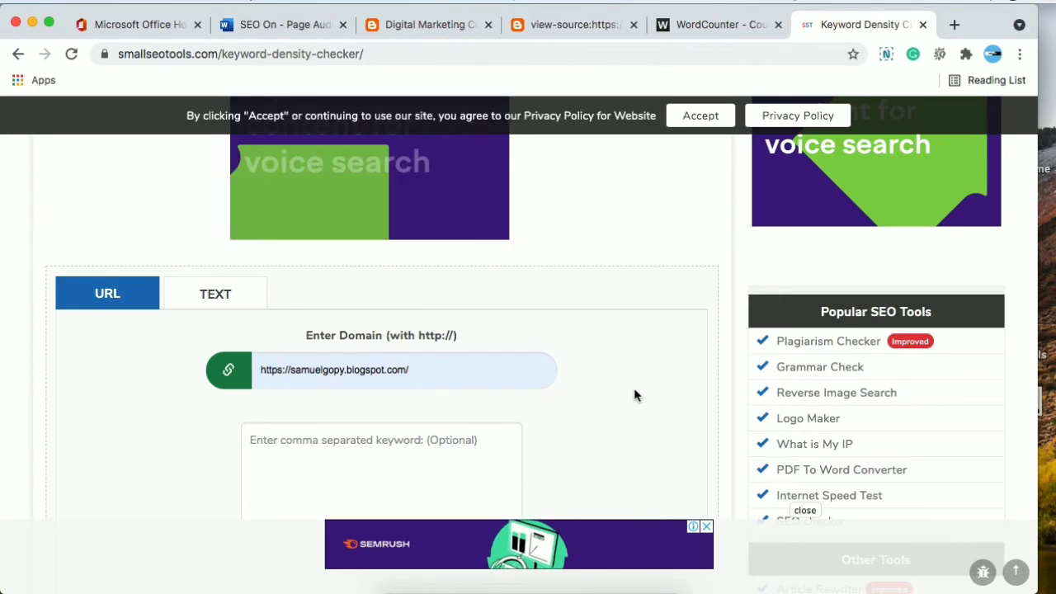
{"action": "scroll", "coordinate": [633, 388], "scroll_direction": "down", "scroll_amount": 1}
{"action": "scroll", "coordinate": [633, 395], "scroll_direction": "down", "scroll_amount": 4}
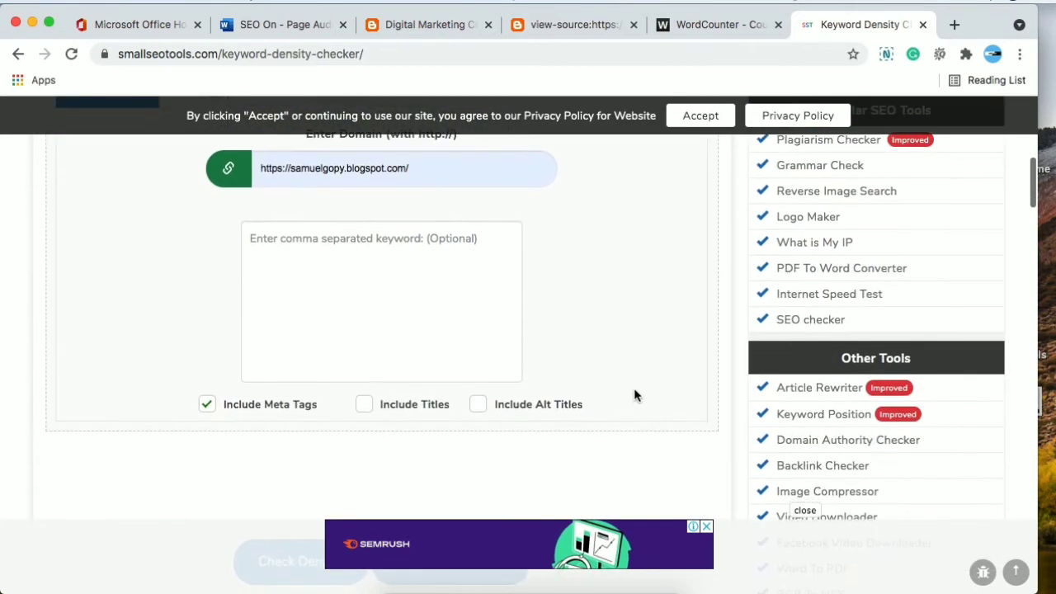
{"action": "scroll", "coordinate": [633, 388], "scroll_direction": "down", "scroll_amount": 2}
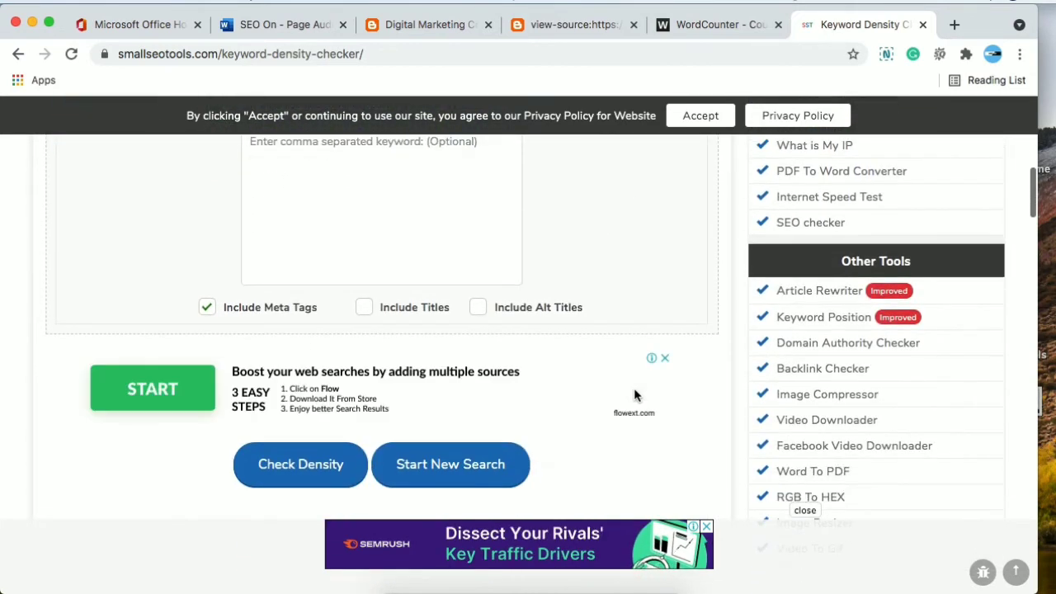
{"action": "left_click", "coordinate": [287, 466]}
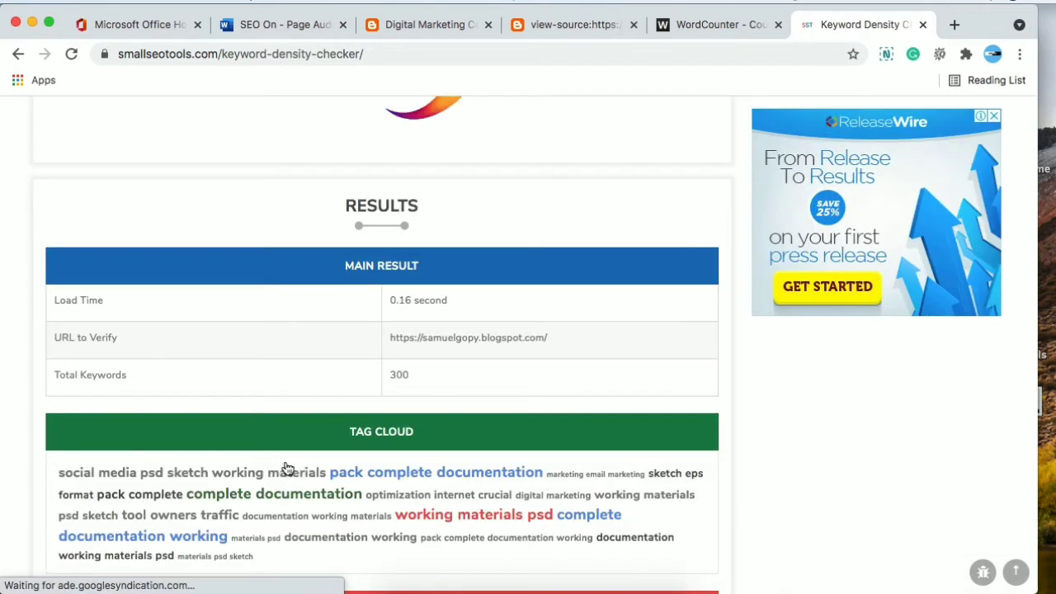
Scroll through the density results to the Keyword Density table
{"action": "left_click", "coordinate": [772, 424]}
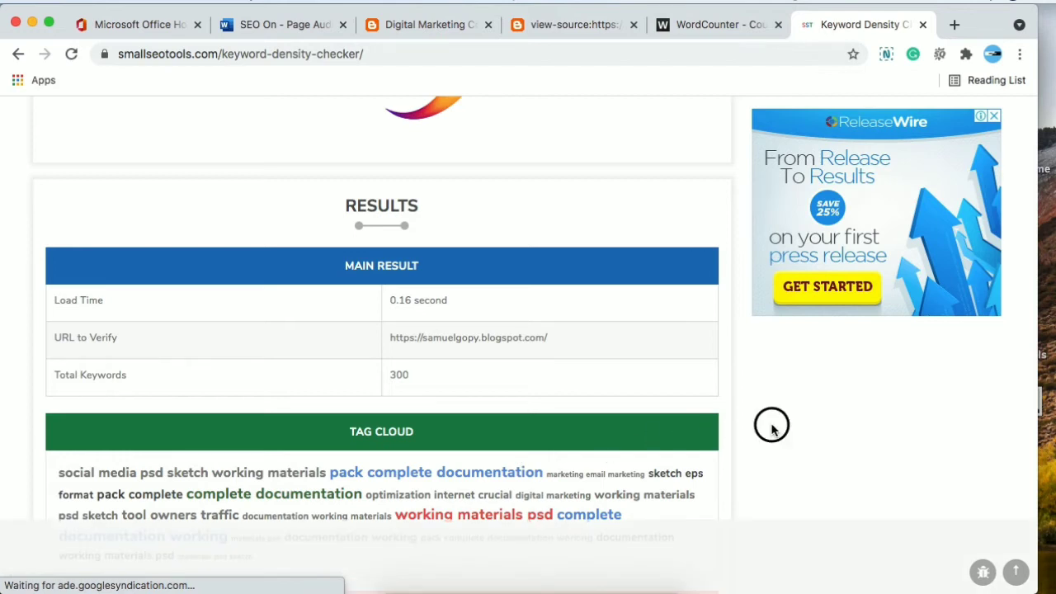
{"action": "scroll", "coordinate": [773, 429], "scroll_direction": "down", "scroll_amount": 3}
{"action": "scroll", "coordinate": [772, 430], "scroll_direction": "down", "scroll_amount": 5}
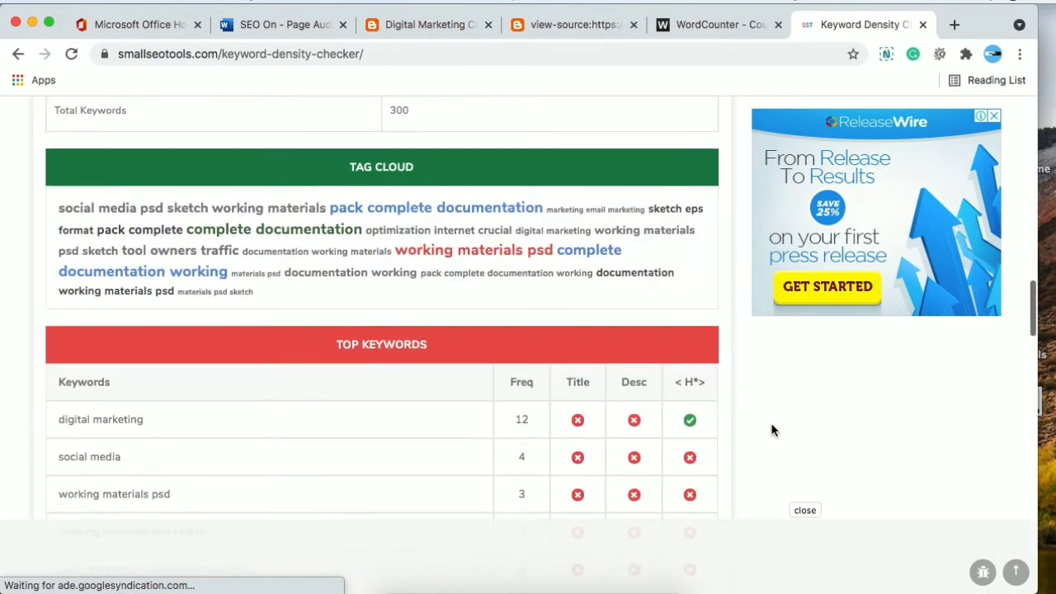
{"action": "scroll", "coordinate": [772, 429], "scroll_direction": "down", "scroll_amount": 3}
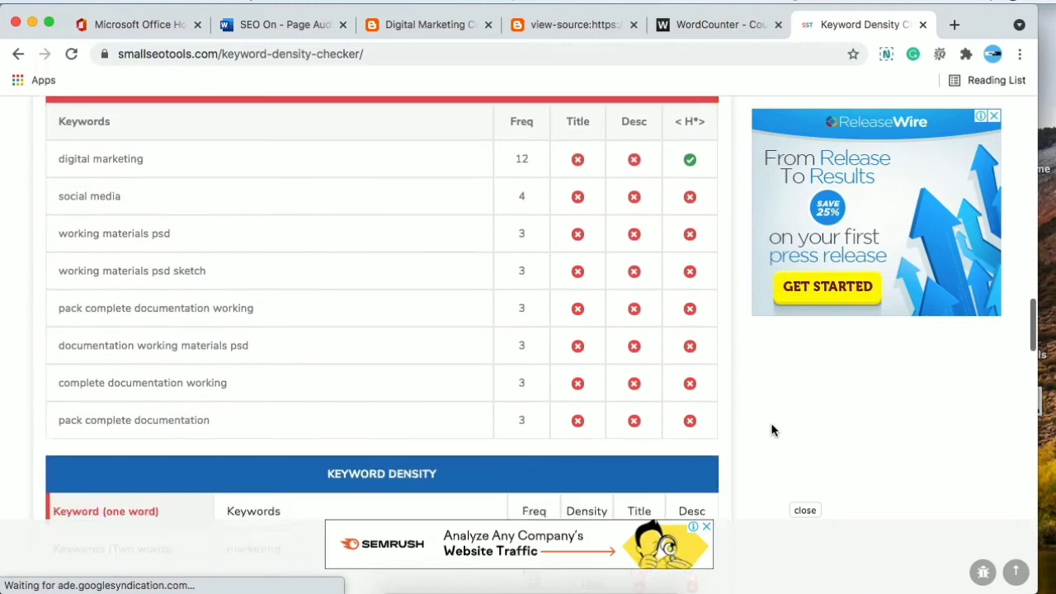
{"action": "scroll", "coordinate": [773, 429], "scroll_direction": "down", "scroll_amount": 2}
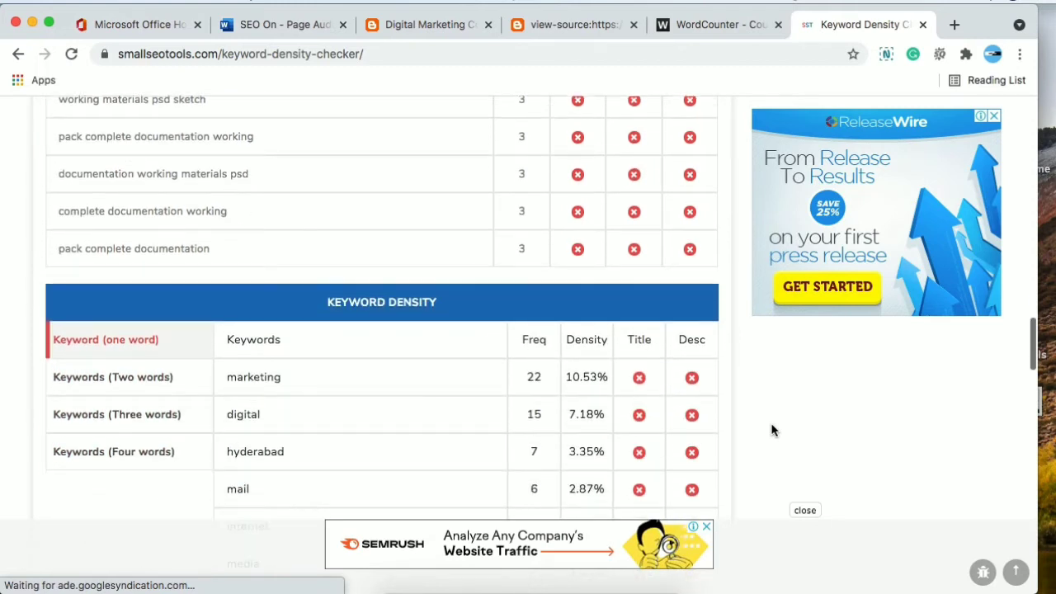
{"action": "scroll", "coordinate": [773, 430], "scroll_direction": "up", "scroll_amount": 1}
{"action": "scroll", "coordinate": [773, 429], "scroll_direction": "down", "scroll_amount": 5}
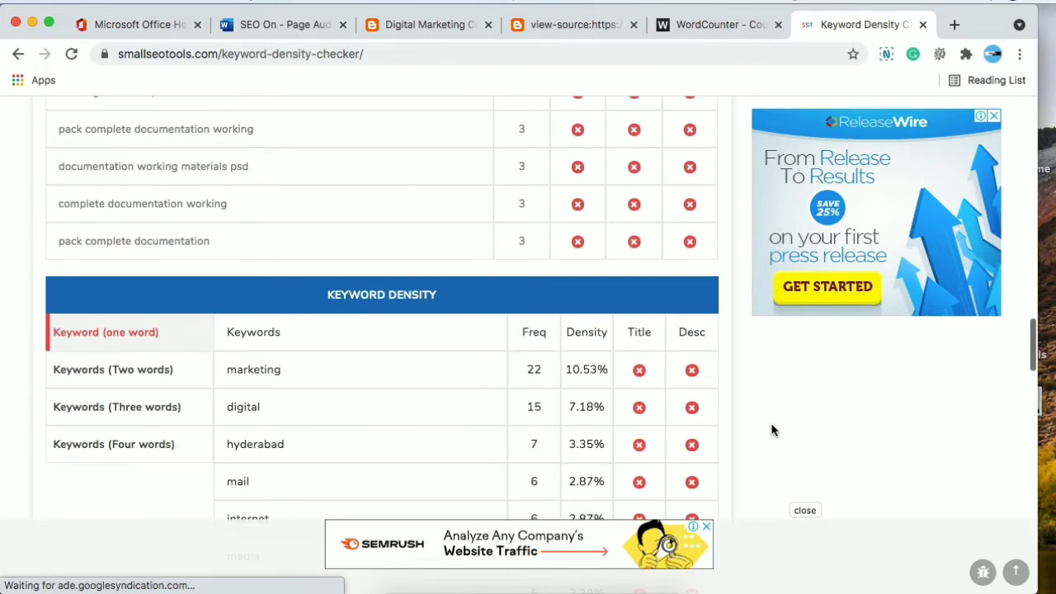
{"action": "scroll", "coordinate": [773, 429], "scroll_direction": "up", "scroll_amount": 1}
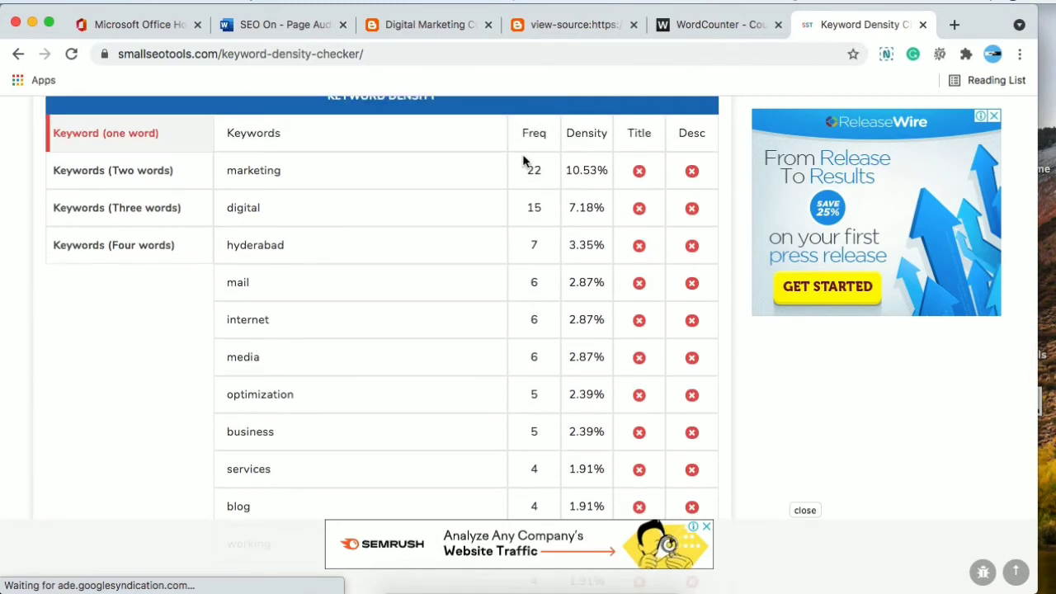
{"action": "scroll", "coordinate": [523, 161], "scroll_direction": "up", "scroll_amount": 1}
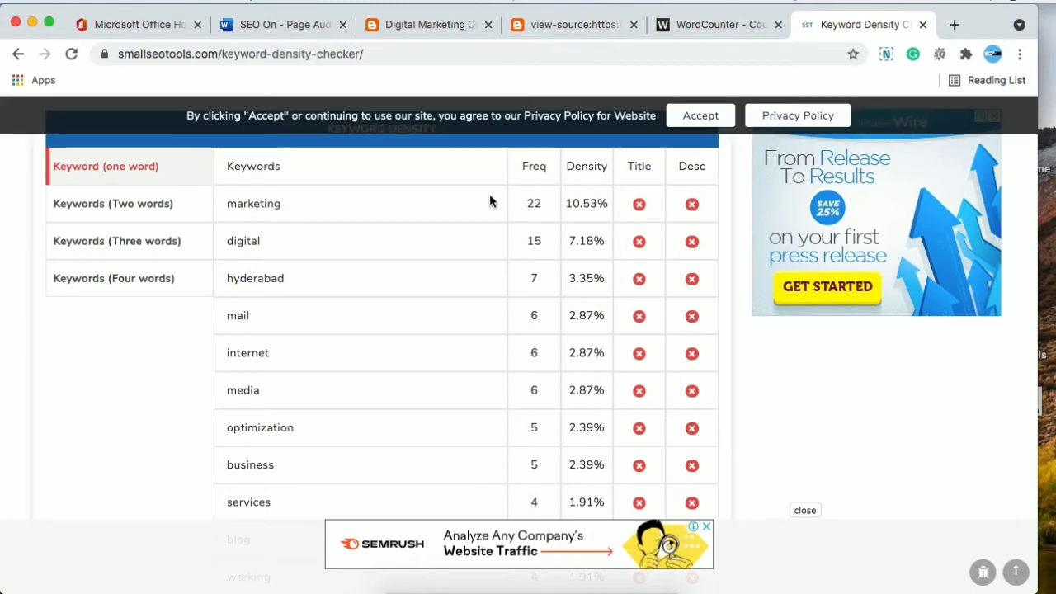
Highlight marketing's 10.53% and digital's 7.18% density figures in the table
{"action": "left_click", "coordinate": [568, 204]}
{"action": "left_click_drag", "start_coordinate": [568, 204], "coordinate": [604, 206]}
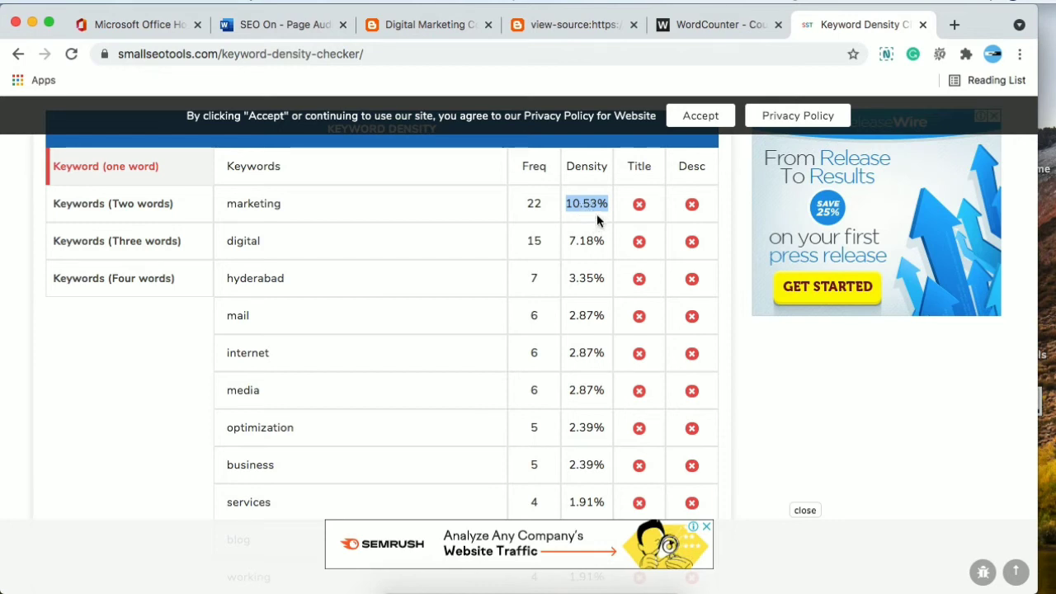
{"action": "left_click", "coordinate": [596, 213]}
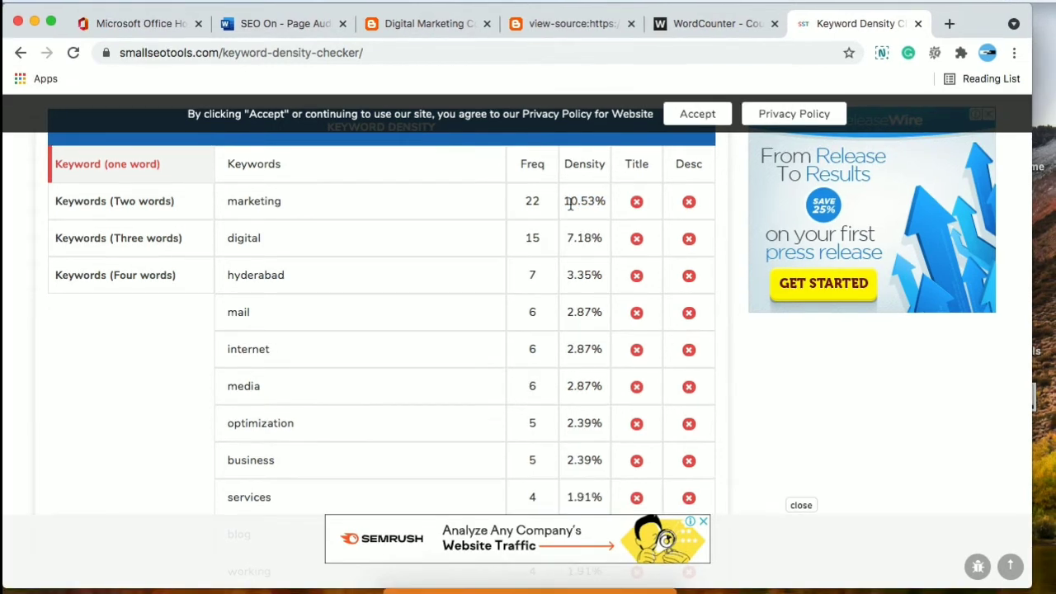
{"action": "left_click_drag", "start_coordinate": [569, 201], "coordinate": [595, 201]}
{"action": "left_click_drag", "start_coordinate": [569, 237], "coordinate": [608, 238]}
{"action": "left_click", "coordinate": [582, 258]}
Back in the audit document, type 'To be implemted' beside Keyword Stuffing / Keyword Density
{"action": "left_click", "coordinate": [297, 25]}
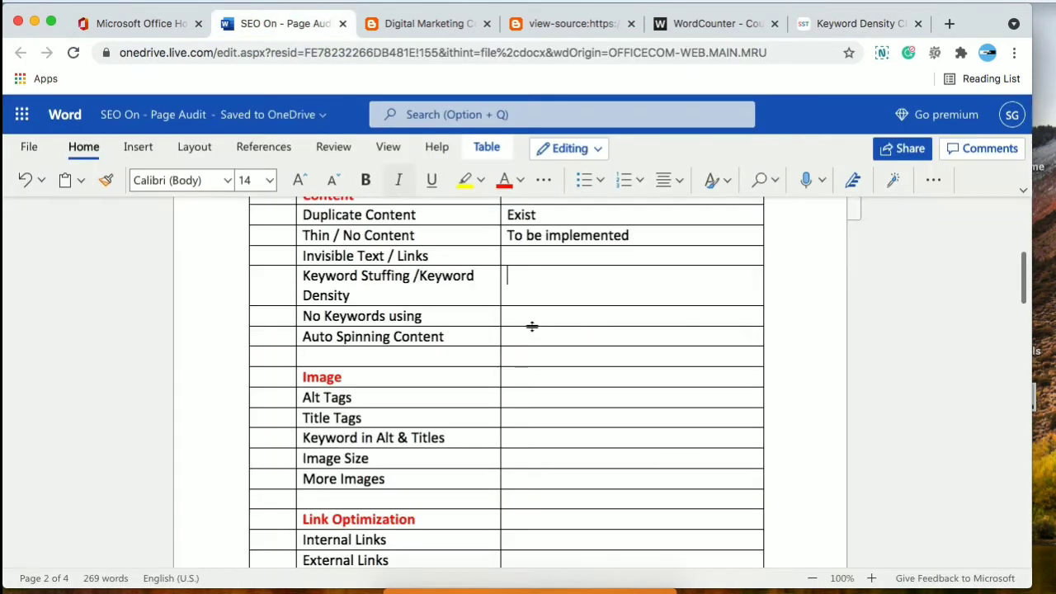
{"action": "type", "text": "To "}
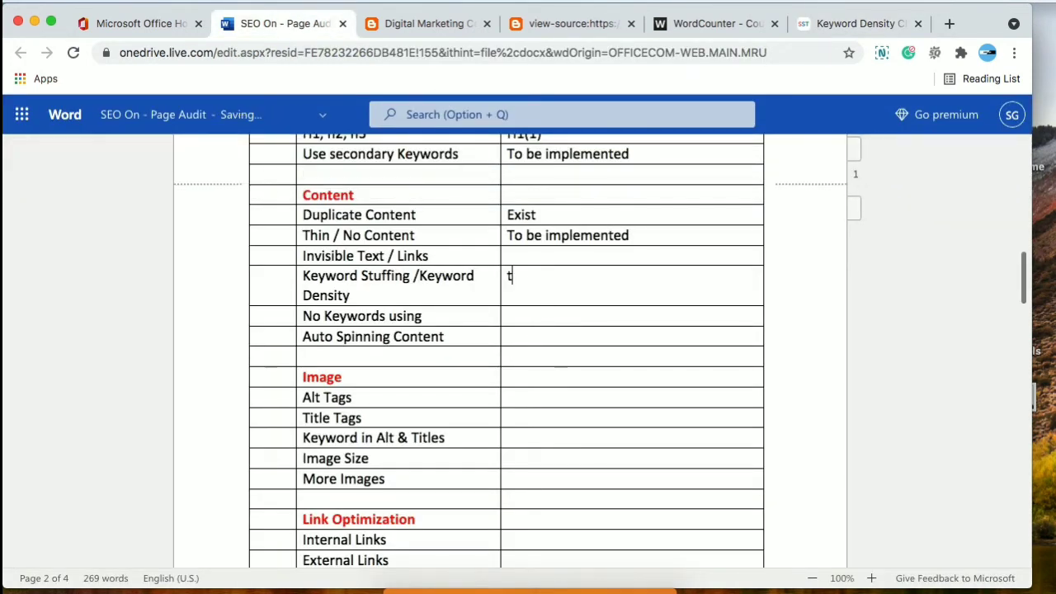
{"action": "type", "text": "be implemted"}
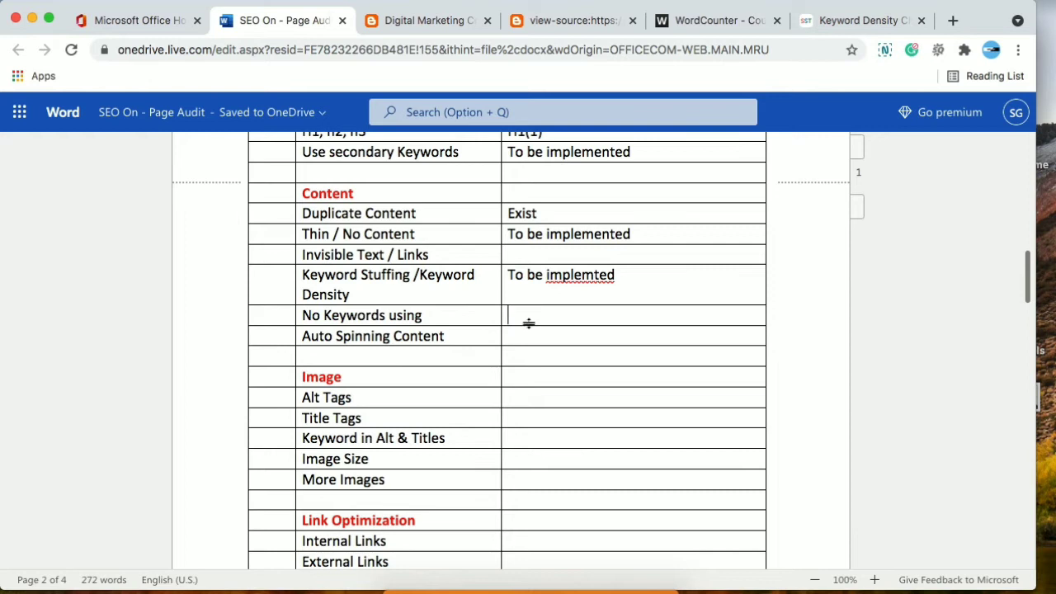
On the blog homepage, select and then deselect 'Digital Marketing' in the services paragraph
{"action": "left_click", "coordinate": [444, 25]}
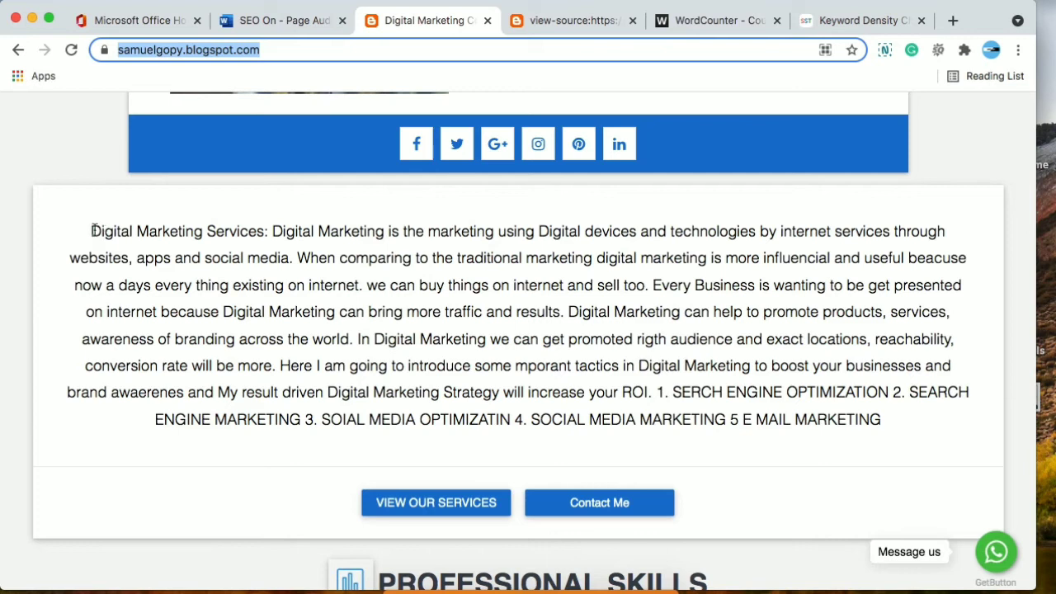
{"action": "left_click_drag", "start_coordinate": [93, 231], "coordinate": [205, 234]}
{"action": "left_click", "coordinate": [204, 233]}
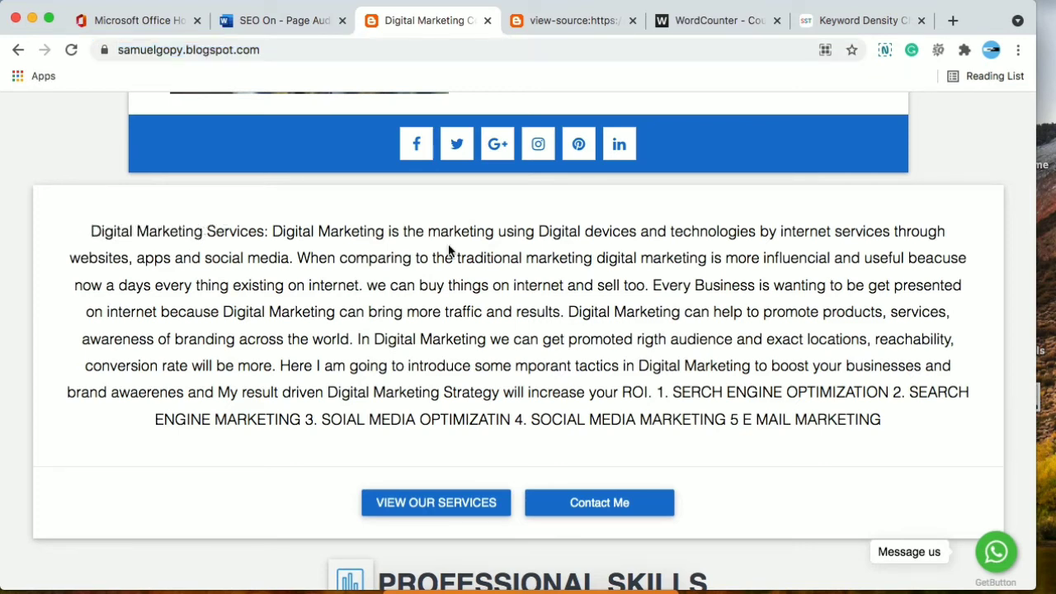
Enter 'To be implemented' for No Keywords using, then move to the Auto Spinning Content cell
{"action": "left_click", "coordinate": [279, 23]}
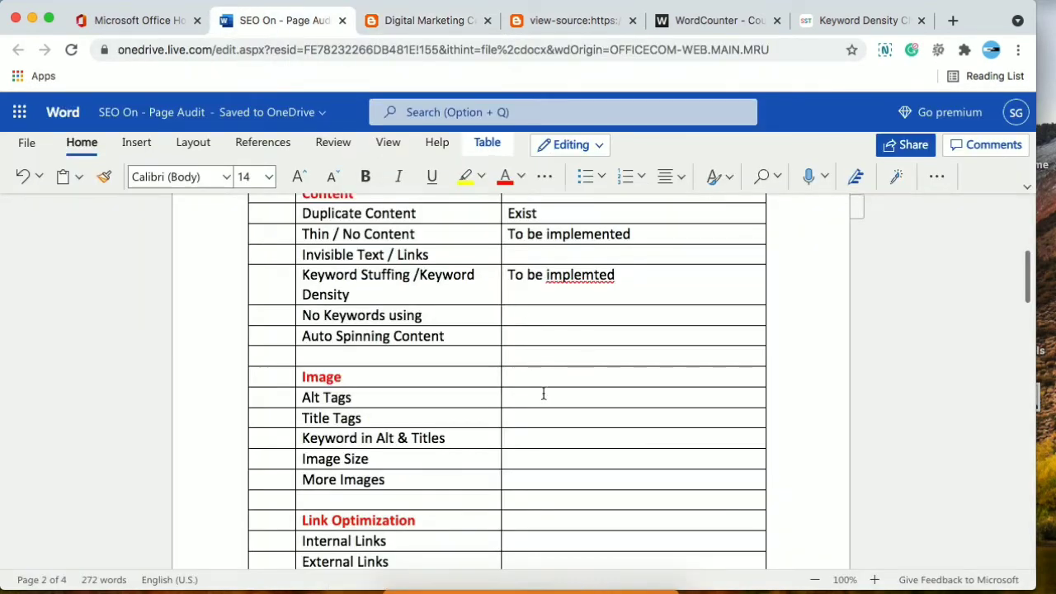
{"action": "type", "text": "to be"}
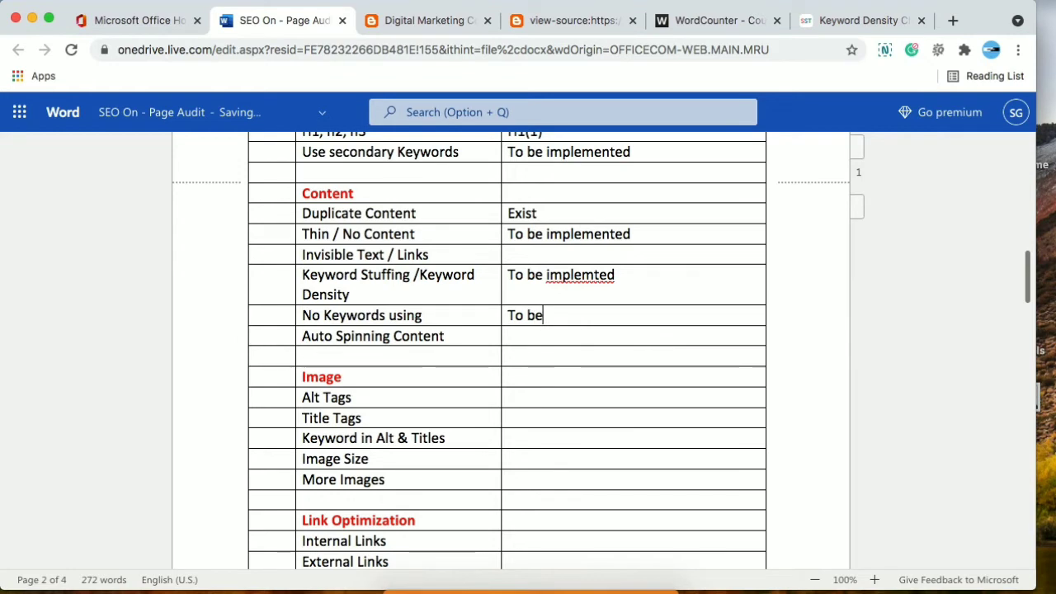
{"action": "type", "text": " implet"}
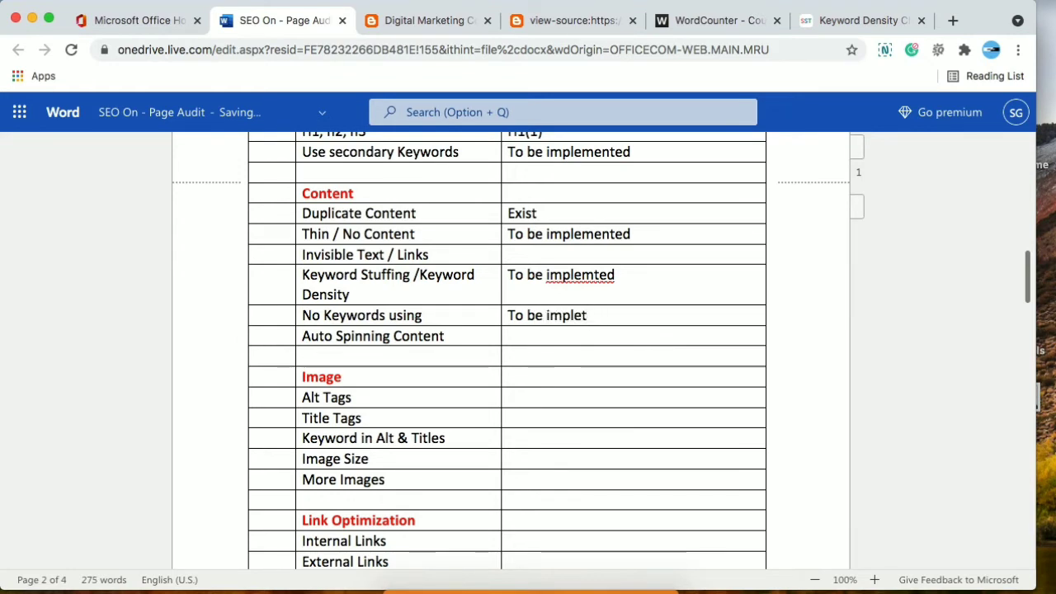
{"action": "key", "text": "BackSpace"}
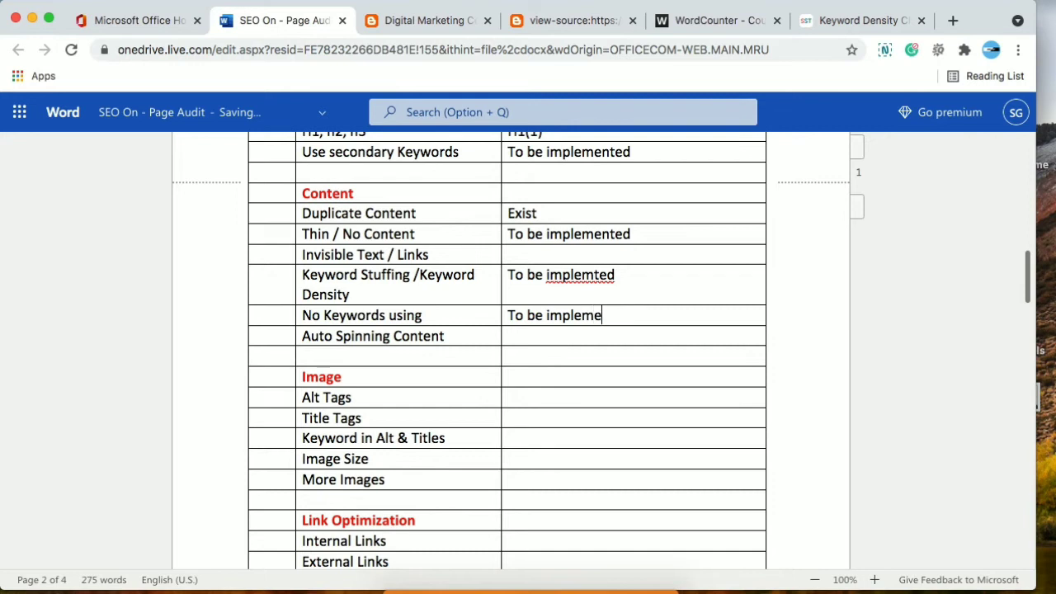
{"action": "type", "text": "mented"}
{"action": "left_click", "coordinate": [540, 334]}
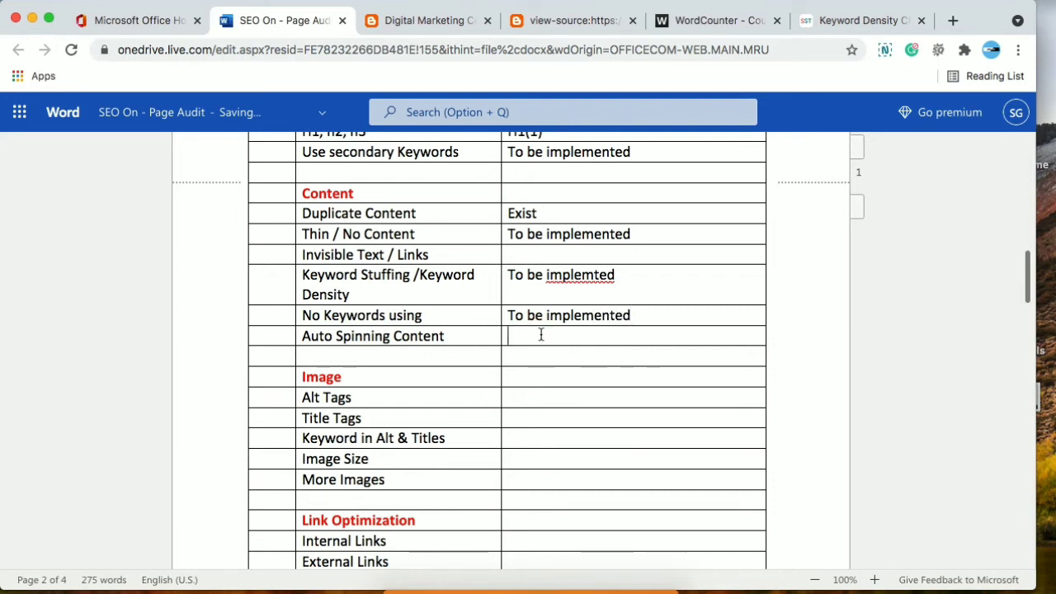
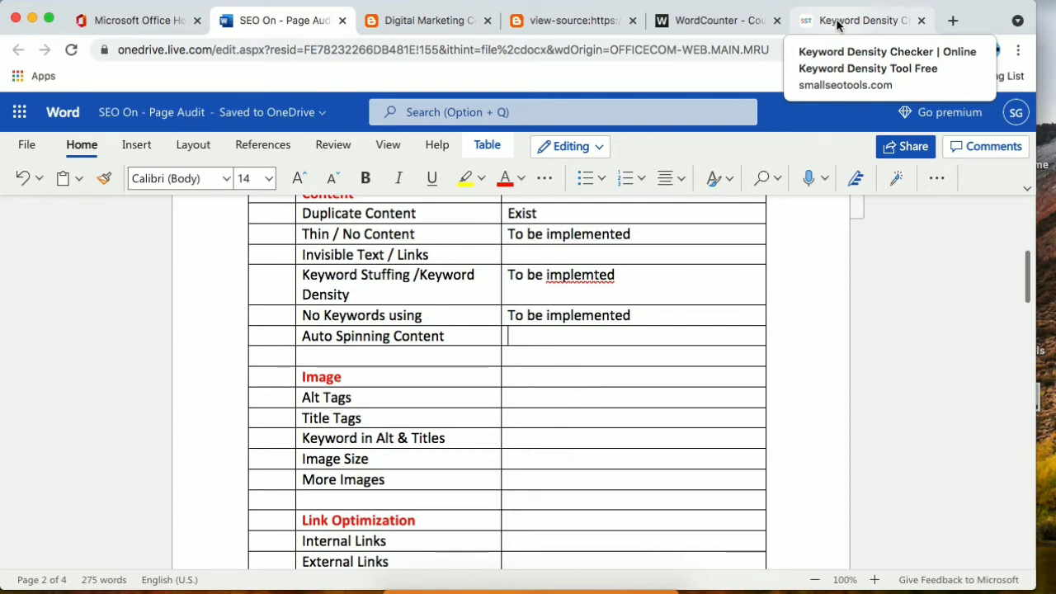
Close the Keyword Density and WordCounter tabs and start a blank browser tab
{"action": "left_click", "coordinate": [921, 21]}
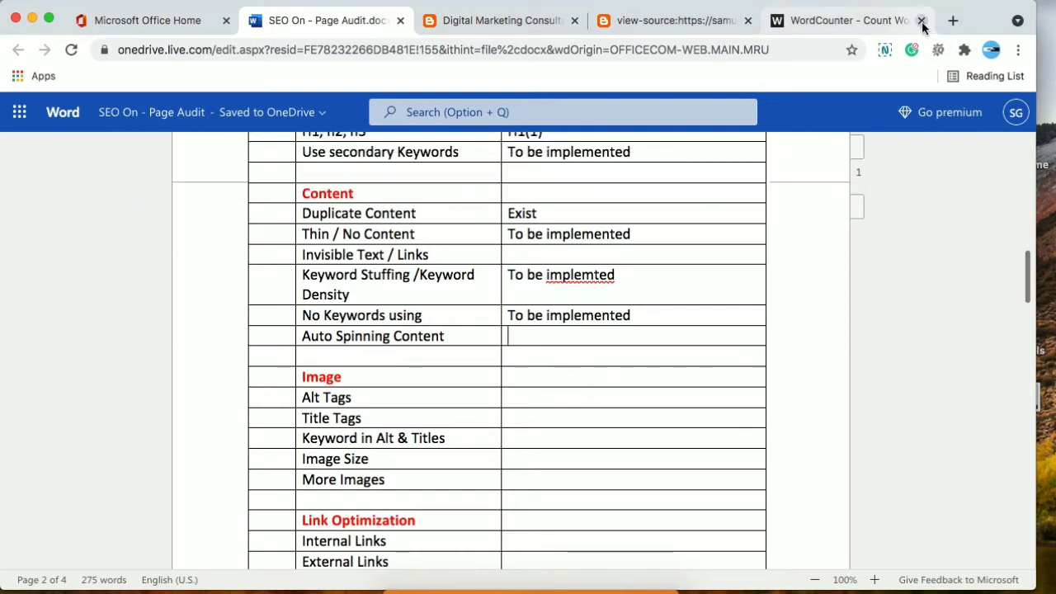
{"action": "left_click", "coordinate": [921, 21]}
{"action": "left_click", "coordinate": [881, 21]}
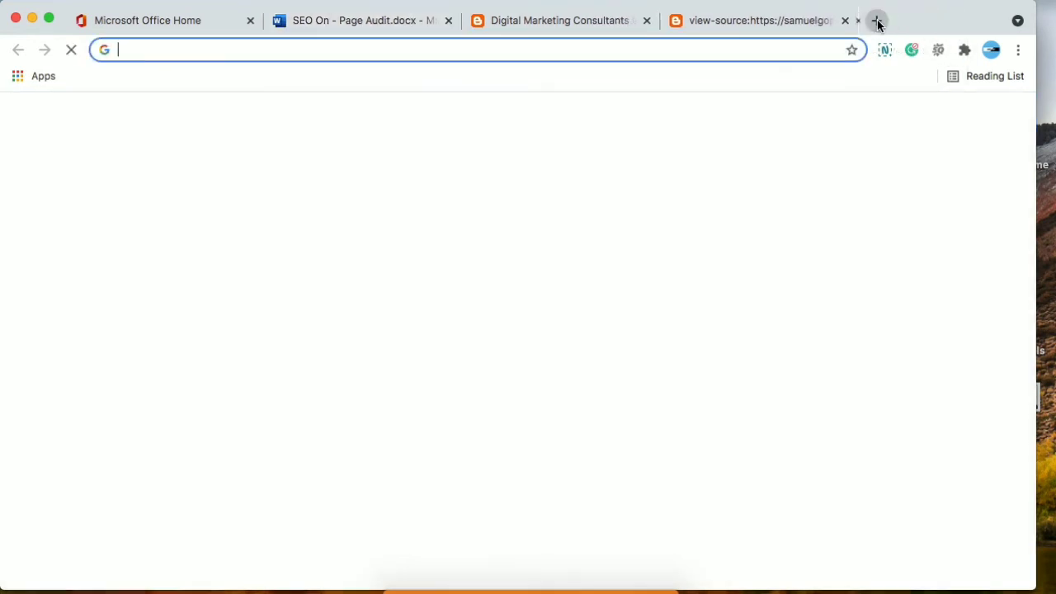
Search Google for 'auto content spinner checker' and open Prepostseo's Article Rewriter result
{"action": "type", "text": "auto"}
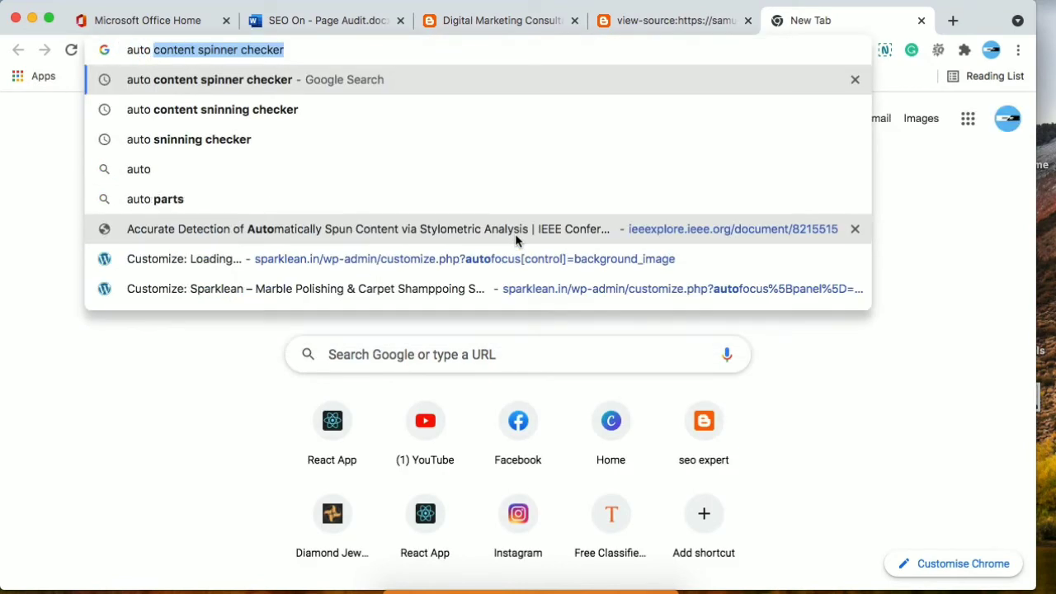
{"action": "key", "text": "Right"}
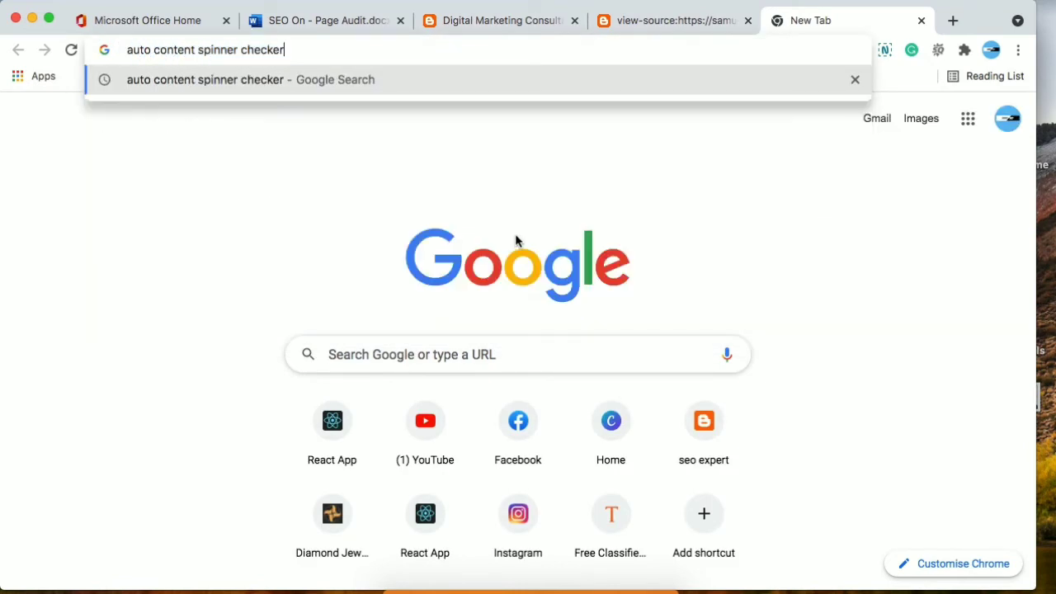
{"action": "key", "text": "Return"}
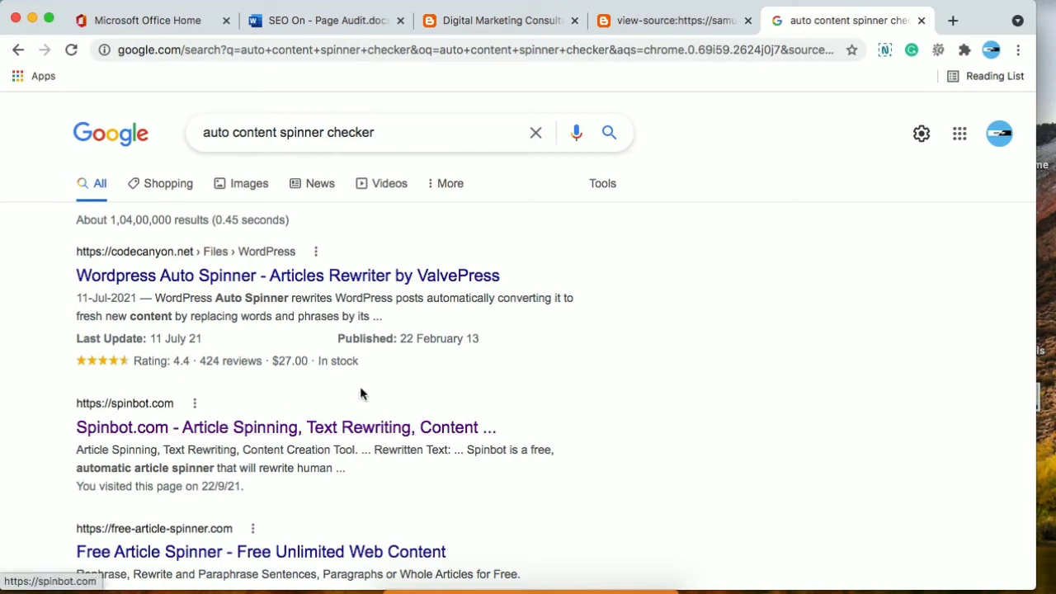
{"action": "scroll", "coordinate": [611, 439], "scroll_direction": "down", "scroll_amount": 3}
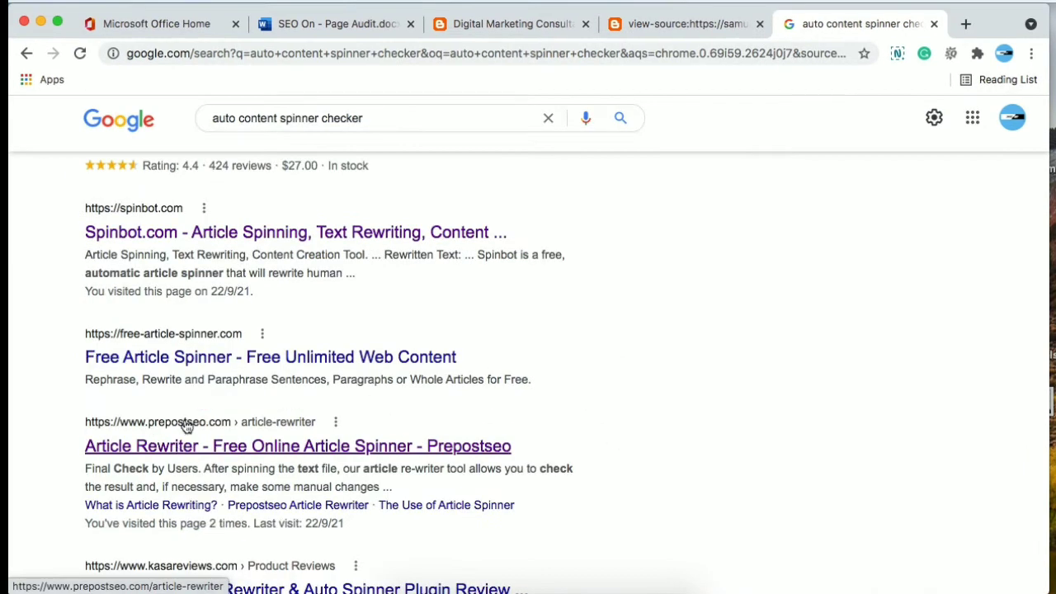
{"action": "left_click", "coordinate": [177, 446]}
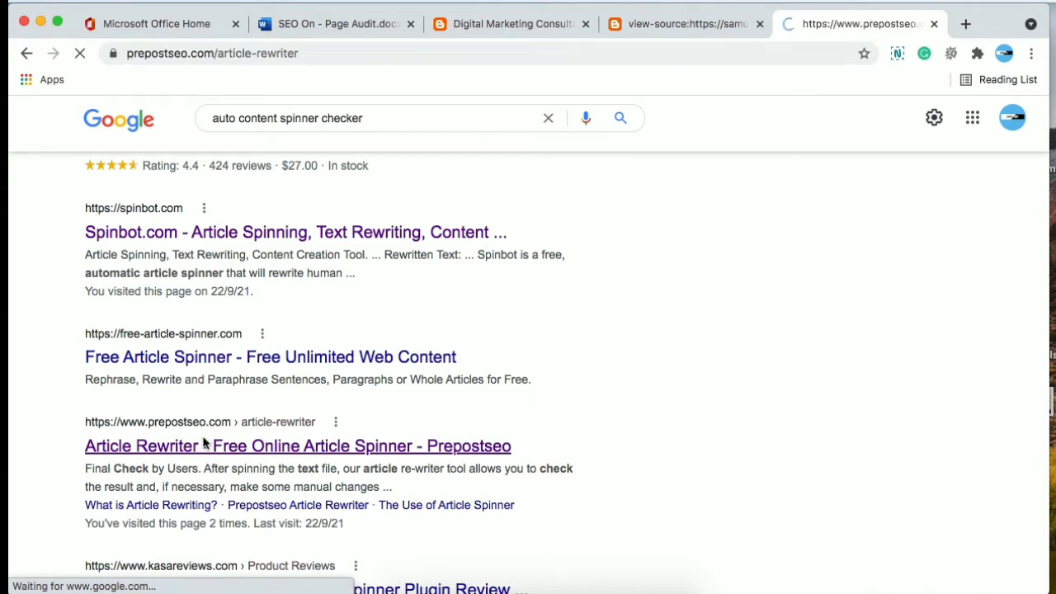
{"action": "scroll", "coordinate": [334, 422], "scroll_direction": "down", "scroll_amount": 5}
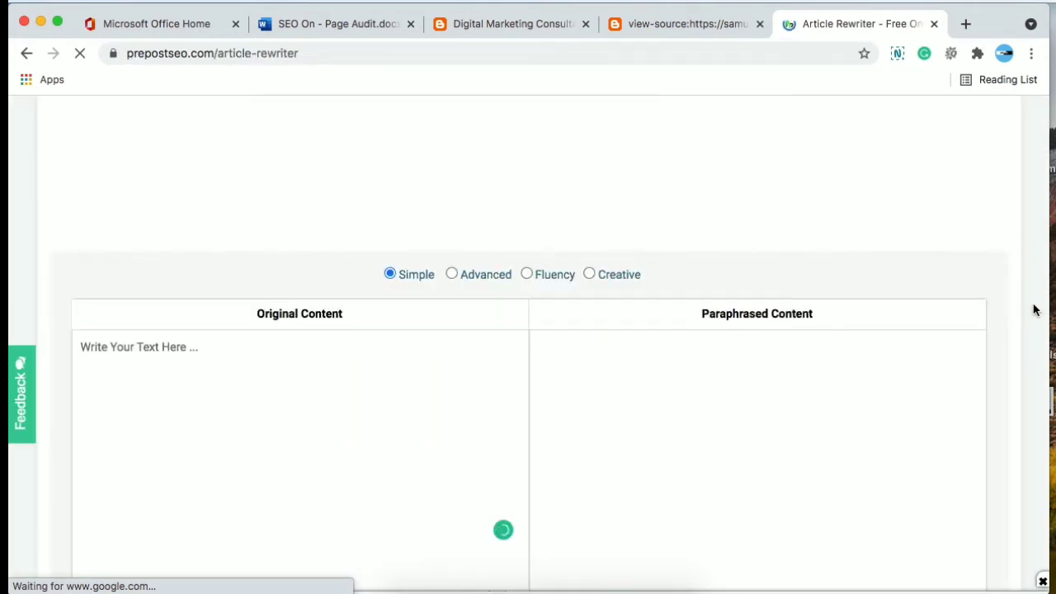
Check the empty Original and Paraphrased Content boxes, then return to the Digital Marketing blog tab
{"action": "scroll", "coordinate": [1035, 309], "scroll_direction": "down", "scroll_amount": 3}
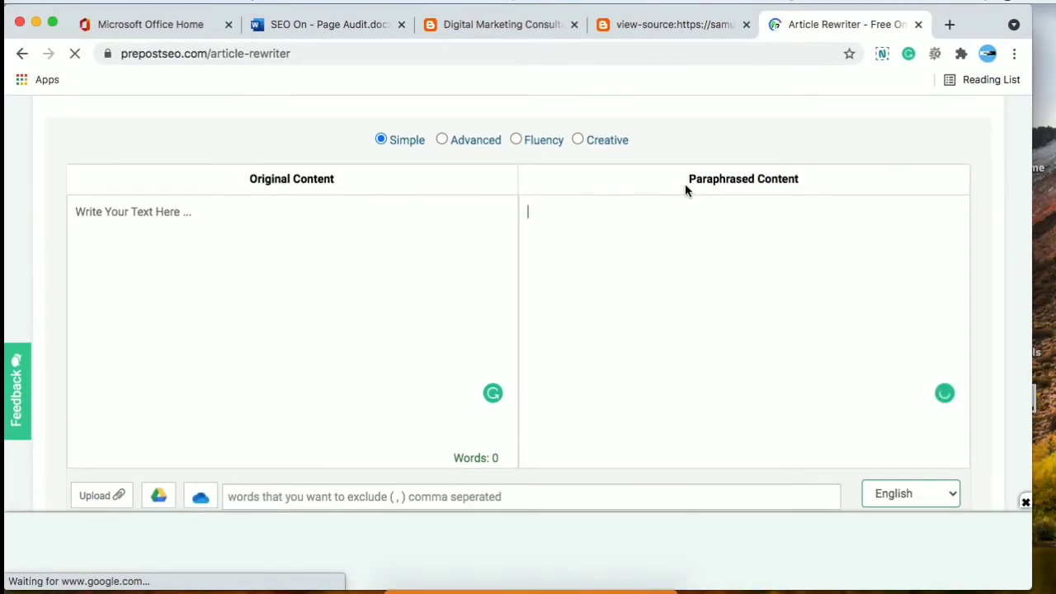
{"action": "left_click_drag", "start_coordinate": [684, 181], "coordinate": [805, 178]}
{"action": "left_click", "coordinate": [792, 300]}
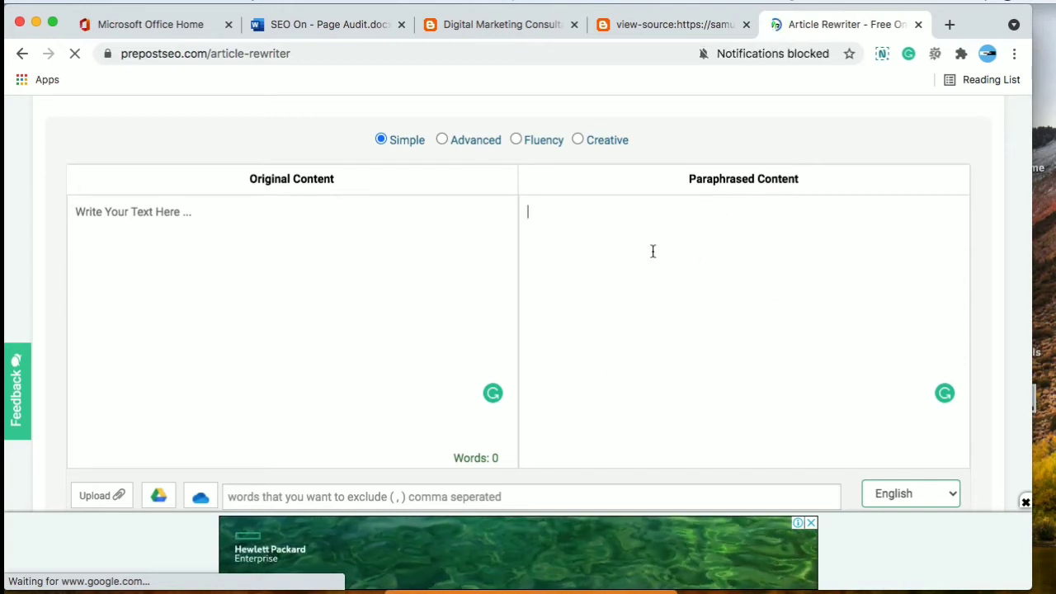
{"action": "left_click", "coordinate": [299, 314]}
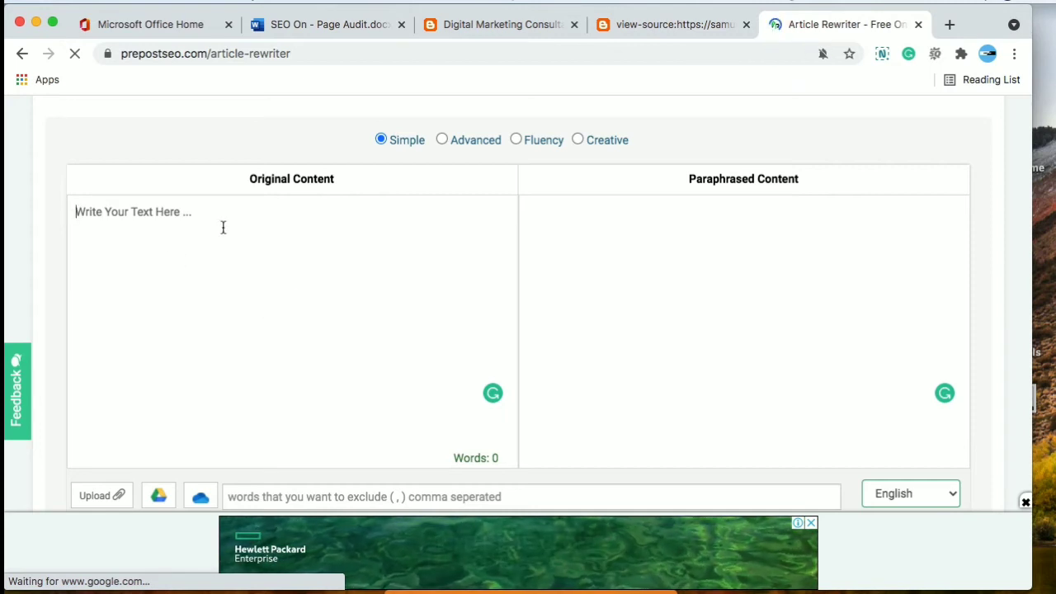
{"action": "left_click", "coordinate": [688, 273]}
{"action": "left_click", "coordinate": [365, 291]}
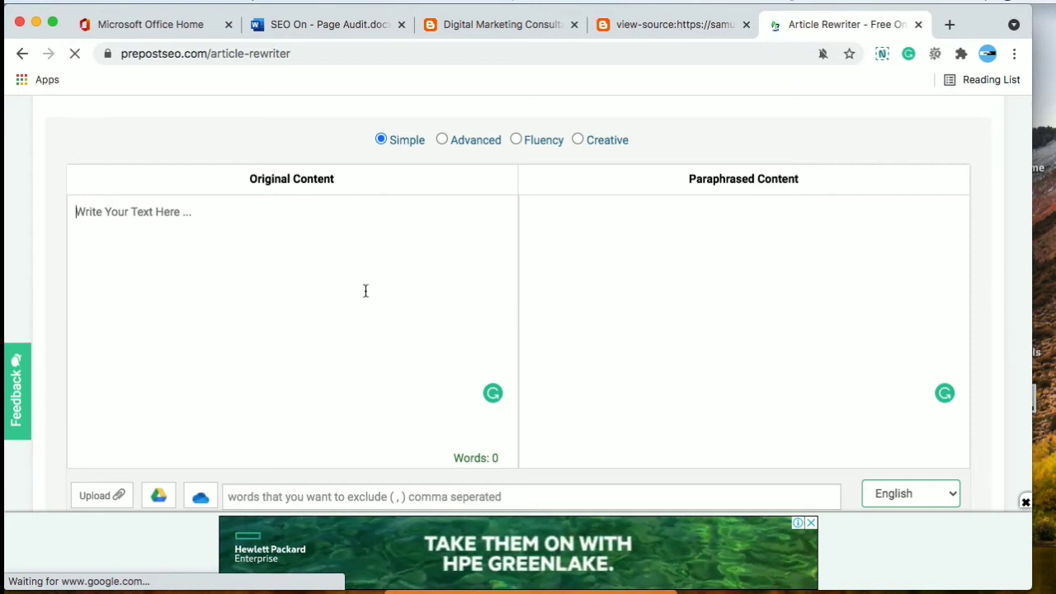
{"action": "left_click", "coordinate": [797, 285]}
{"action": "left_click", "coordinate": [408, 312]}
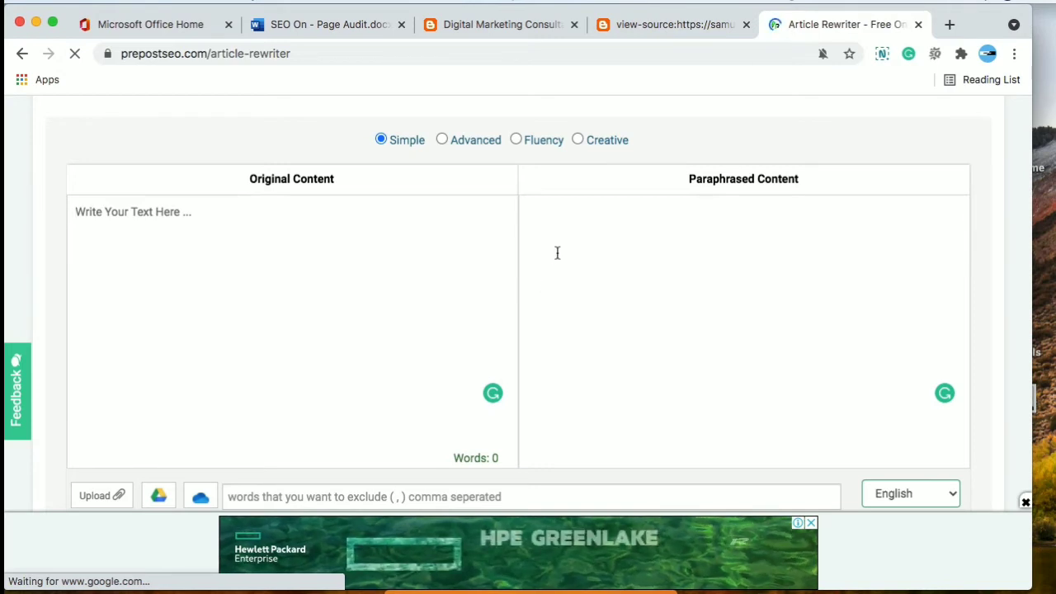
{"action": "left_click", "coordinate": [471, 28]}
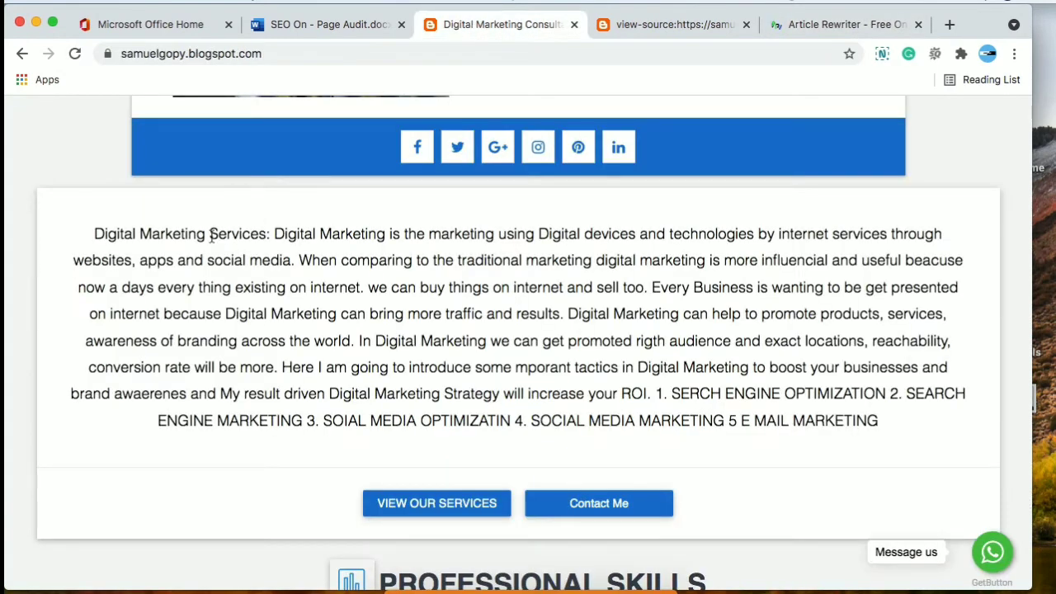
Paste the blog's Digital Marketing Services paragraph into the Article Rewriter's Original and Paraphrased boxes
{"action": "left_click_drag", "start_coordinate": [93, 231], "coordinate": [563, 417]}
{"action": "key", "text": "super+c"}
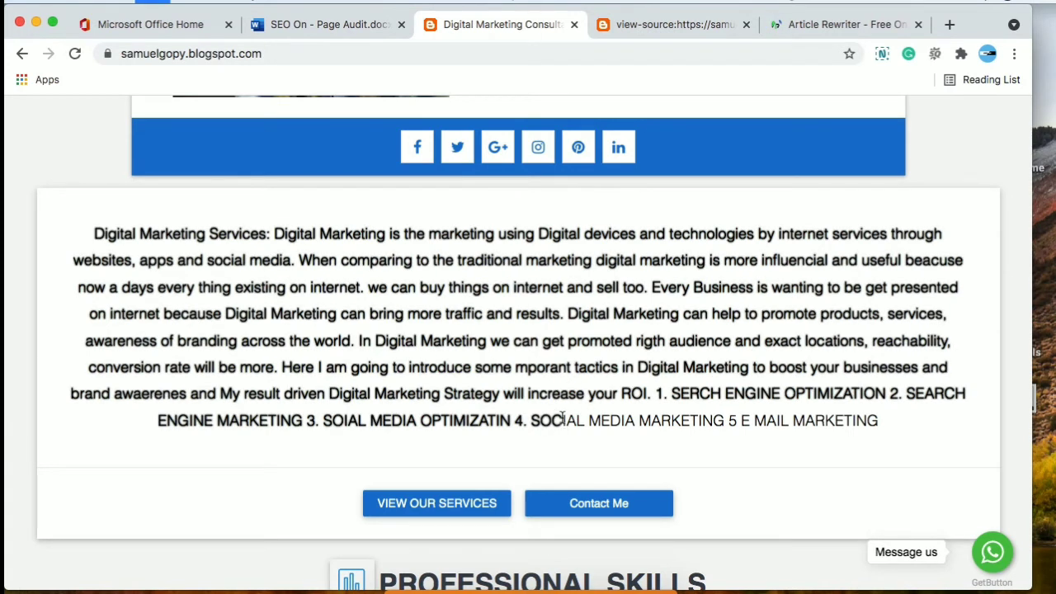
{"action": "left_click", "coordinate": [836, 24]}
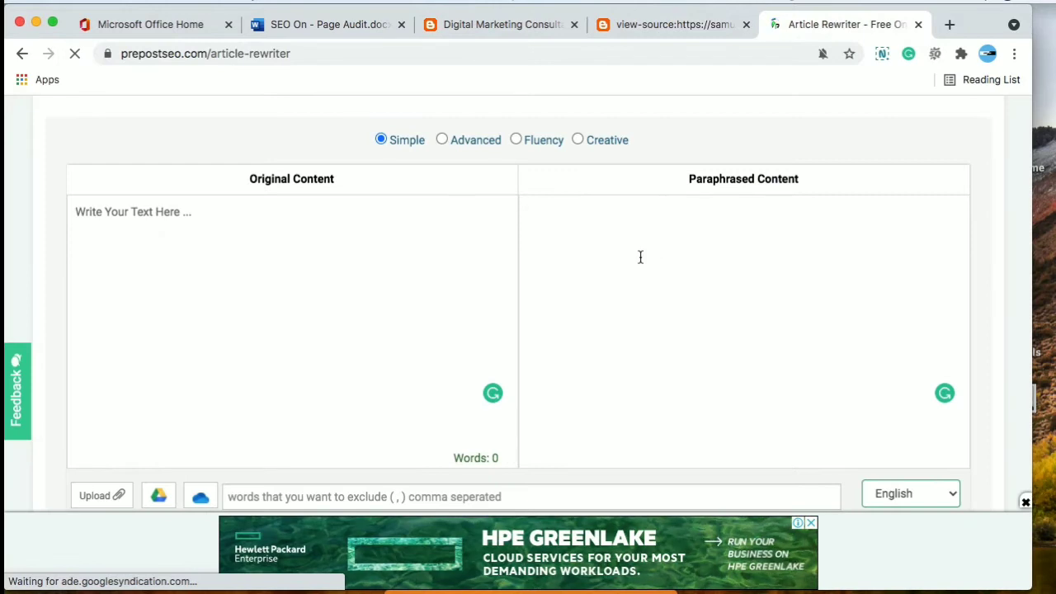
{"action": "left_click", "coordinate": [639, 256]}
{"action": "type", "text": "Digital Marketing Services: Digital Marketing is the marketing using Digital devices and technologies by internet services through websites, apps and social media. When comparing to the traditional marketing digital marketing is more influencial and useful beacuse now a days every thing existing on internet. we can buy things on internet and sell too. Every Business is wanting to be get presented on internet because Digital Marketing can bring more traffic and results. Digital Marketing can help to promote products, services, awareness of branding across the world. In Digital Marketing we can get promoted rigth audience and exact locations, reachability, conversion rate will be more. Here I am going to introduce some mporant tactics in Digital Marketing to boost your businesses and brand awaerenes and My result driven Digital Marketing Strategy will increase your ROI. 1. SERCH ENGINE OPTIMIZATION 2. SEARCH ENGINE MARKETING 3. SOCIAL MEDIA OPTIMIZATIN 4. SOC"}
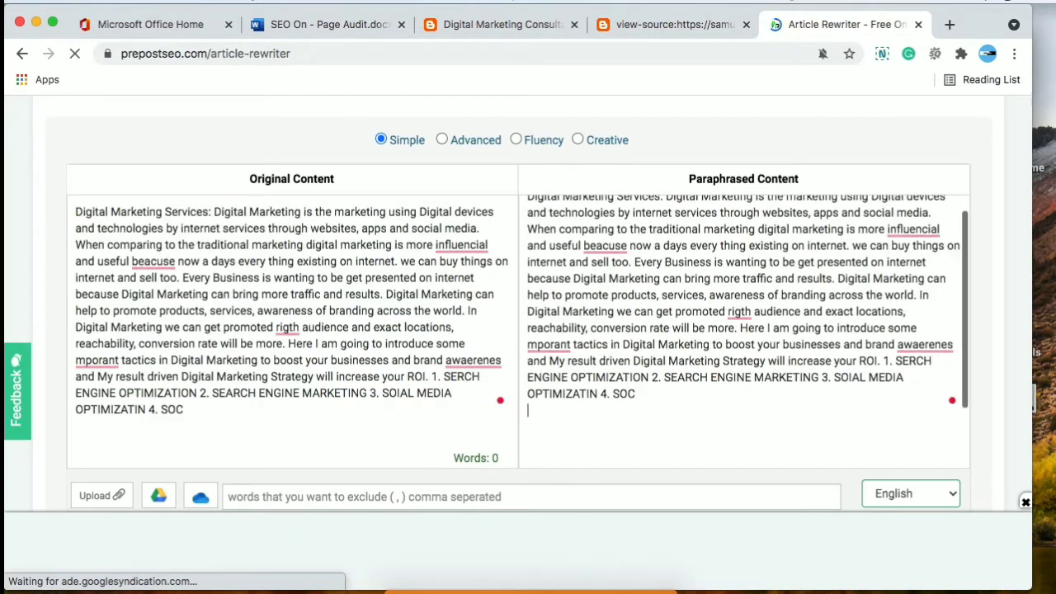
{"action": "key", "text": "super+v"}
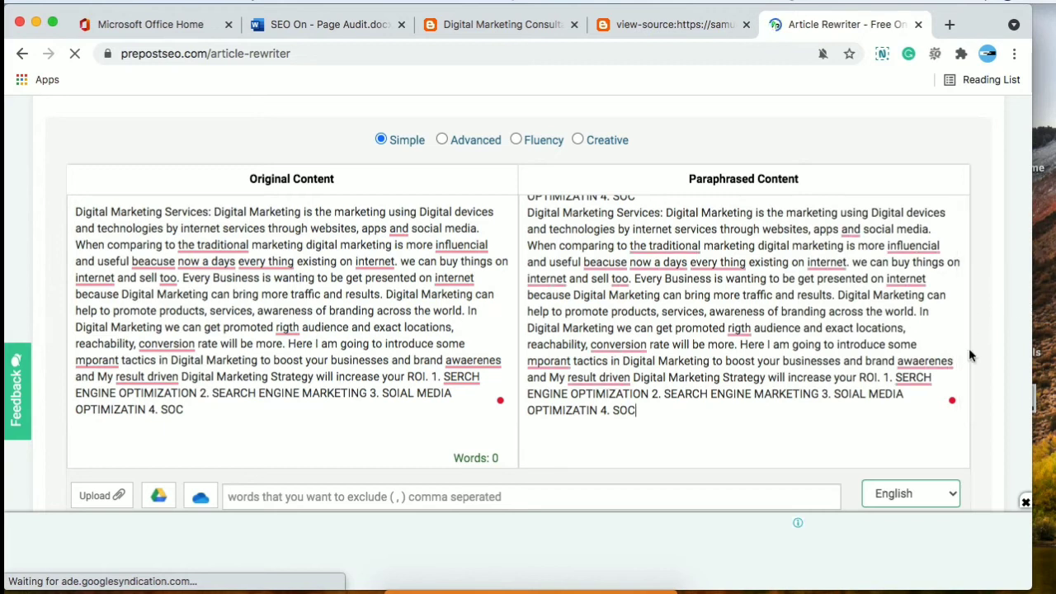
Add and then remove line breaks in the paraphrased text, leaving the paragraph whole
{"action": "left_click", "coordinate": [854, 296]}
{"action": "key", "text": "Return"}
{"action": "key", "text": "Return"}
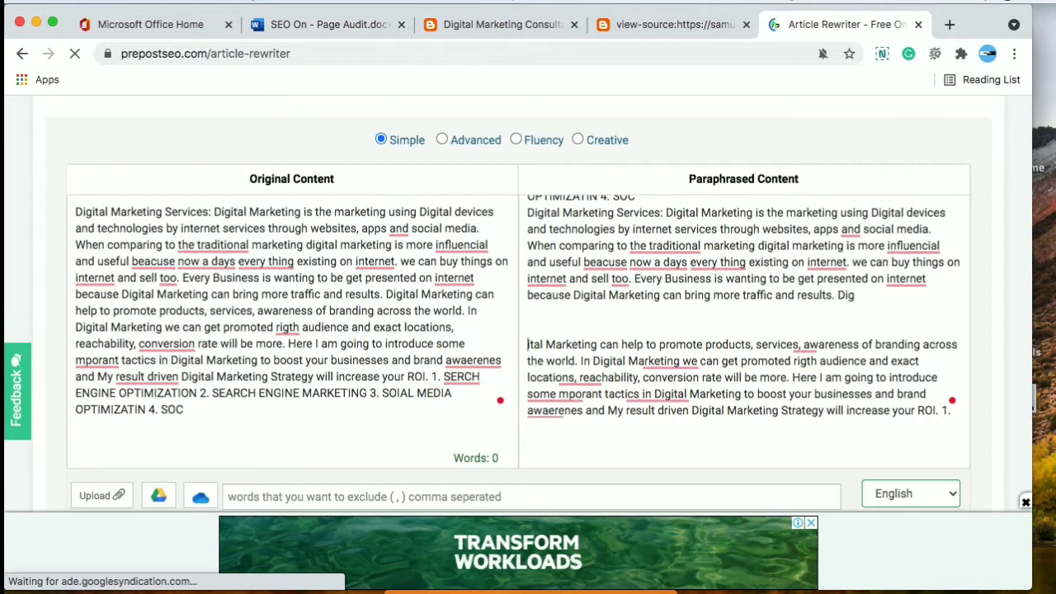
{"action": "key", "text": "Return"}
{"action": "key", "text": "Return"}
{"action": "key", "text": "Return"}
{"action": "key", "text": "BackSpace"}
{"action": "key", "text": "BackSpace"}
{"action": "key", "text": "BackSpace"}
{"action": "key", "text": "BackSpace"}
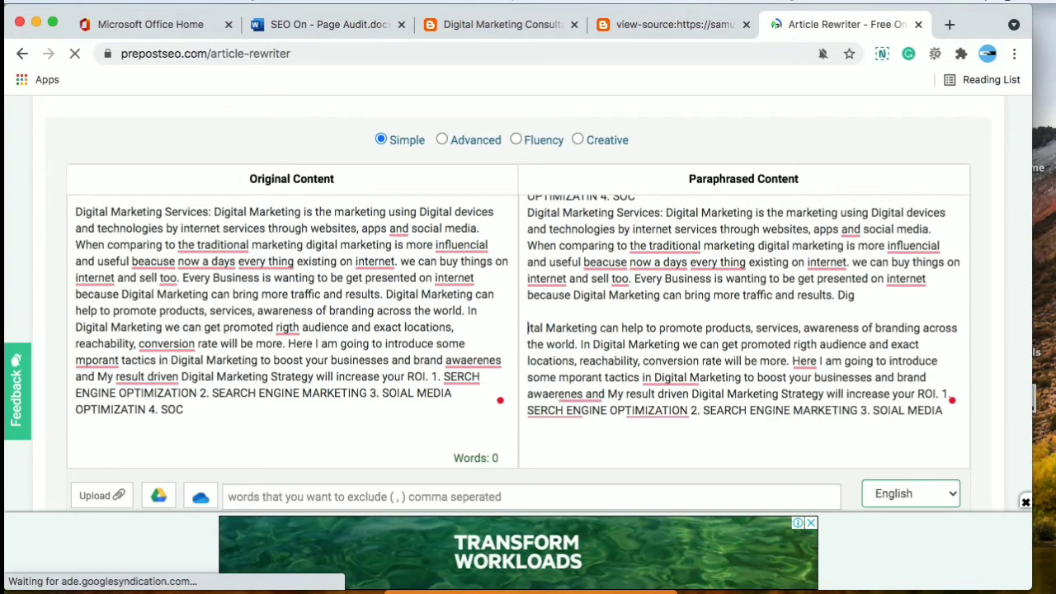
{"action": "key", "text": "BackSpace"}
{"action": "key", "text": "BackSpace"}
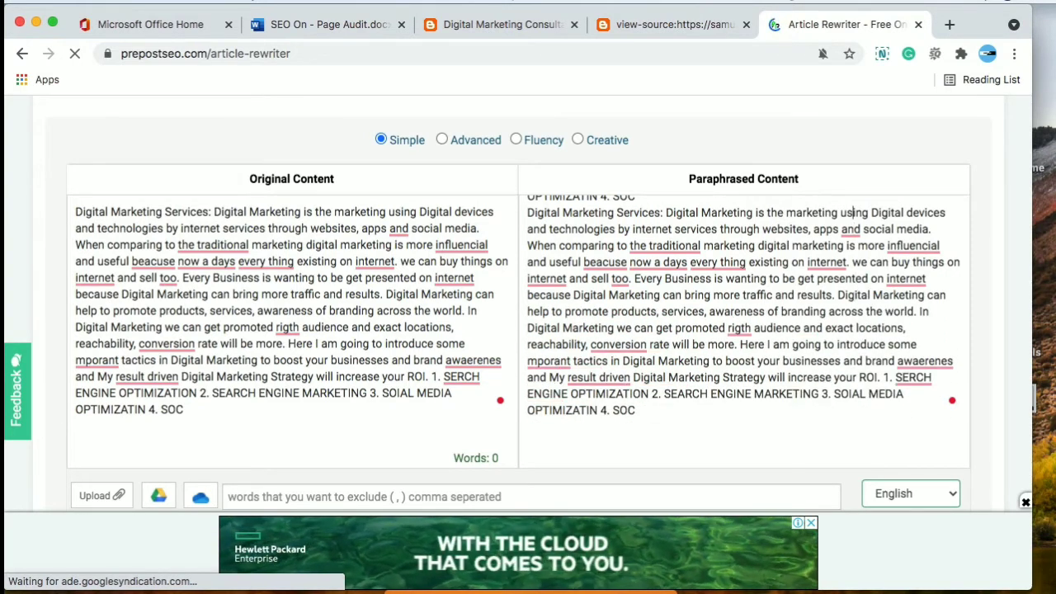
{"action": "scroll", "coordinate": [854, 213], "scroll_direction": "up", "scroll_amount": 5}
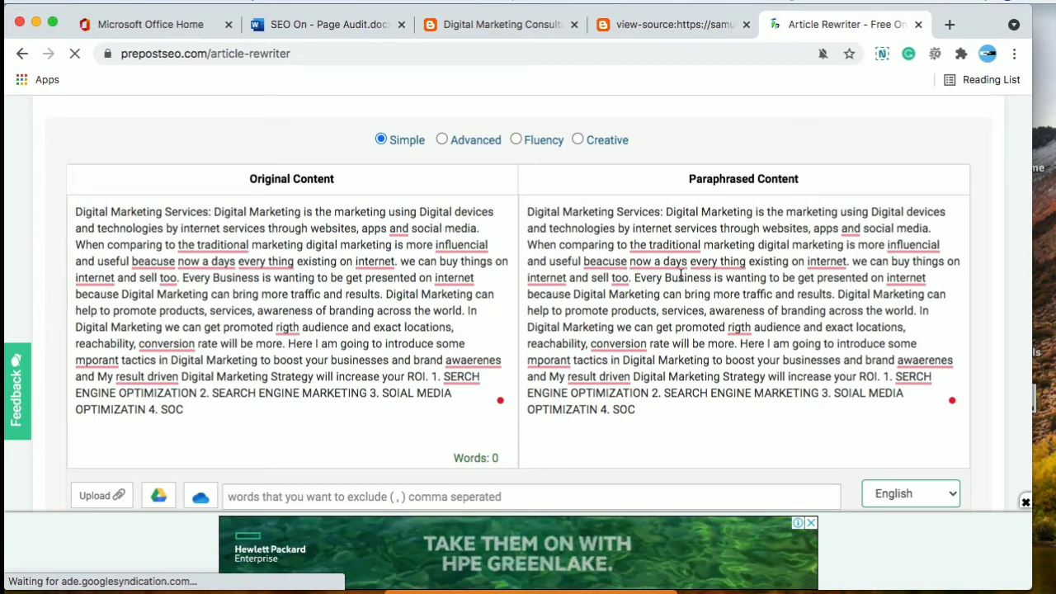
Enter 'Not exist' for Auto Spinning Content in the audit table, then switch SEOquake on
{"action": "left_click", "coordinate": [324, 26]}
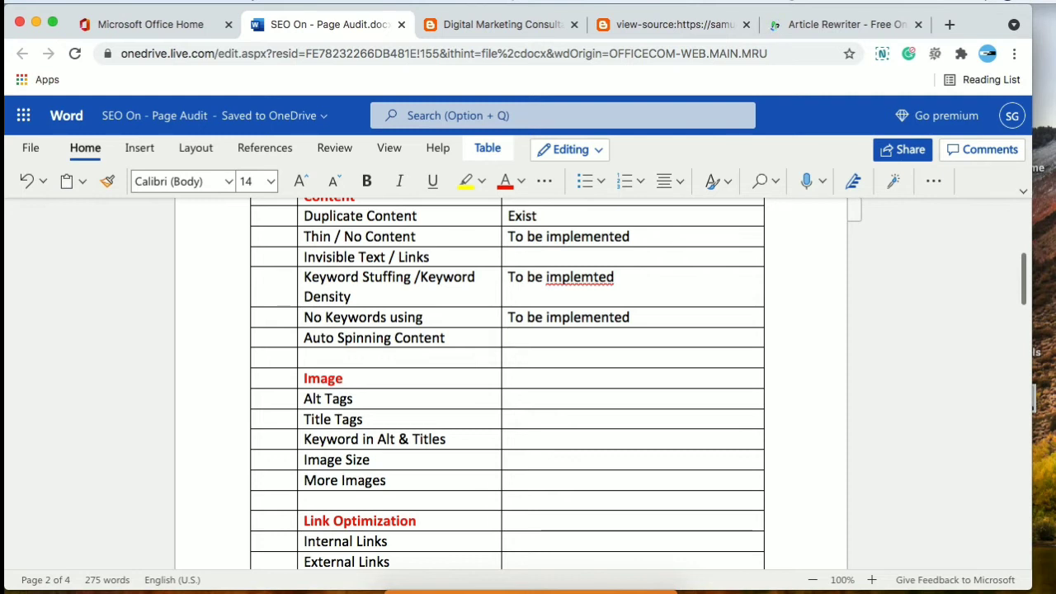
{"action": "type", "text": "not "}
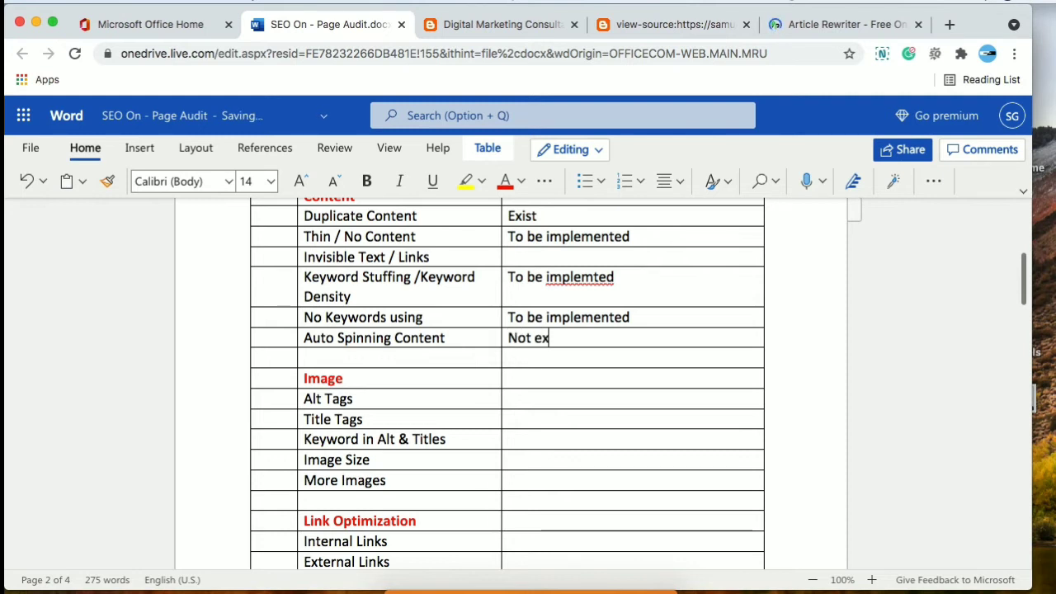
{"action": "type", "text": "exist"}
{"action": "left_click", "coordinate": [539, 379]}
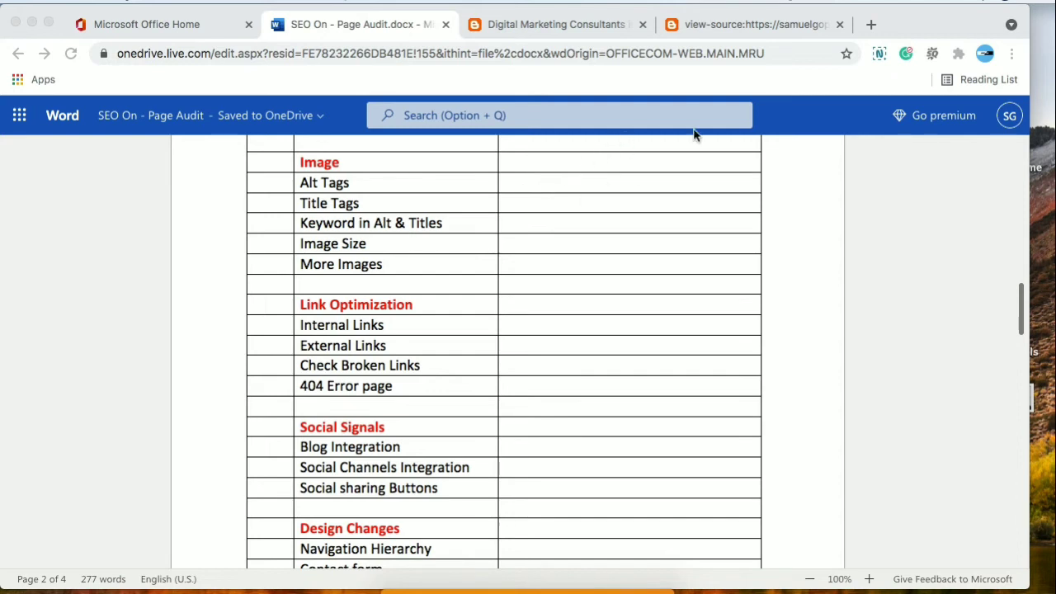
{"action": "left_click", "coordinate": [932, 54]}
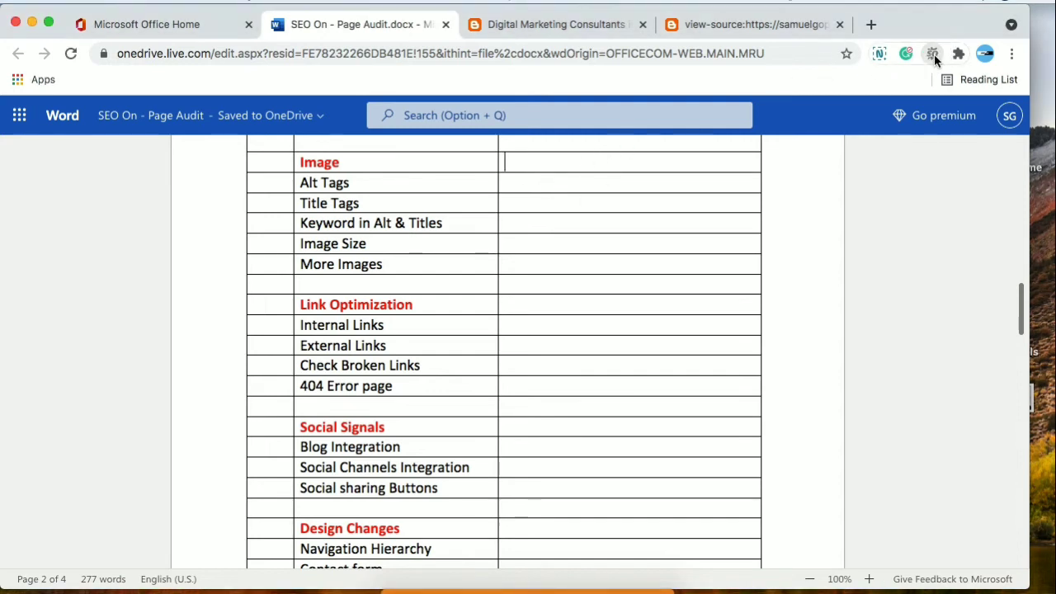
{"action": "left_click", "coordinate": [899, 83]}
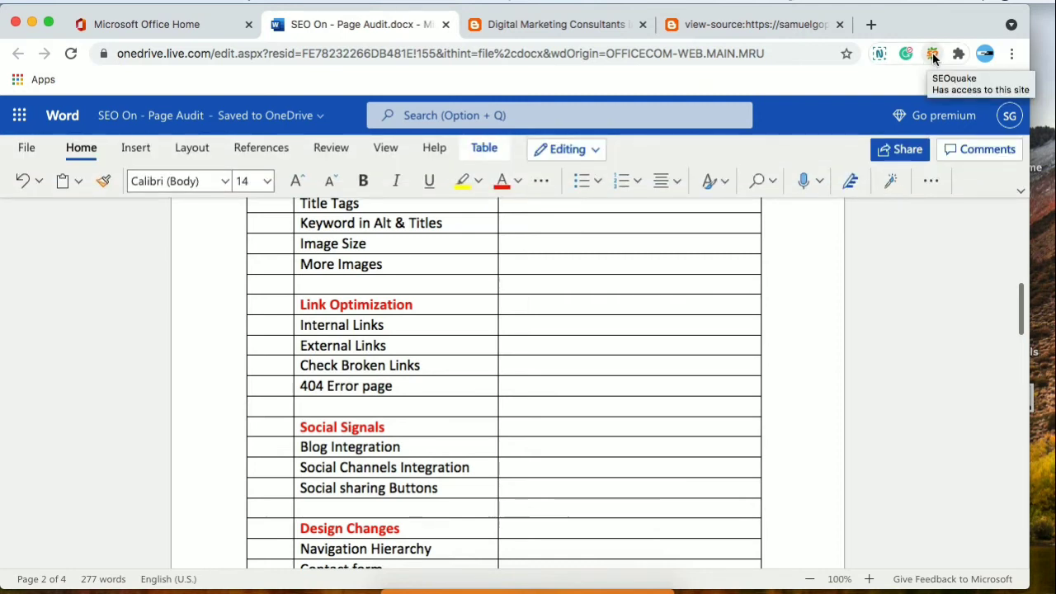
Search Google for 'crome webstore' in a new tab and open the Chrome Web Store
{"action": "left_click", "coordinate": [871, 24]}
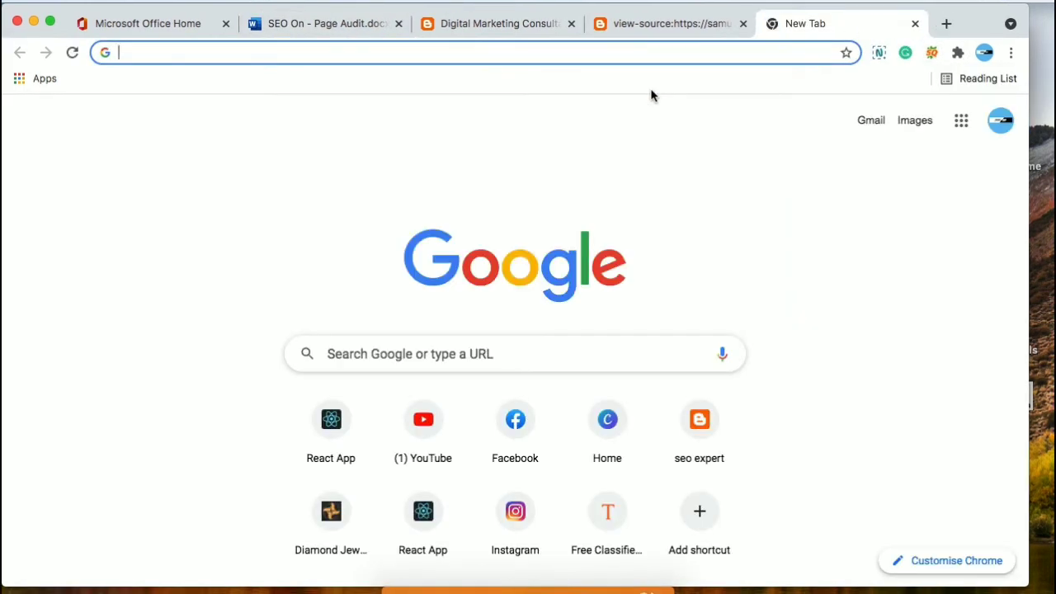
{"action": "type", "text": "crom"}
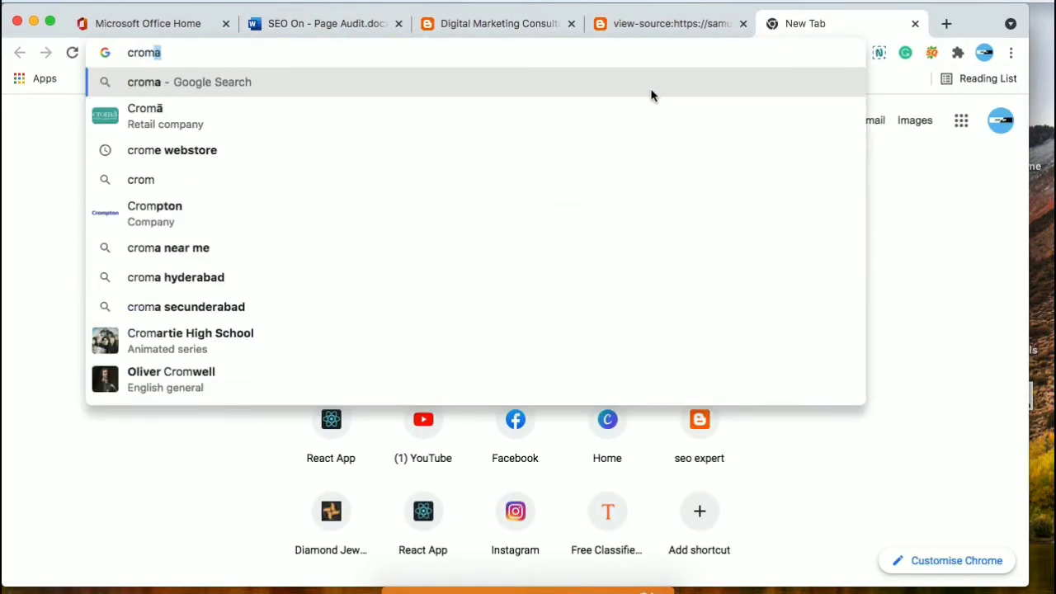
{"action": "type", "text": "e webstore"}
{"action": "key", "text": "Return"}
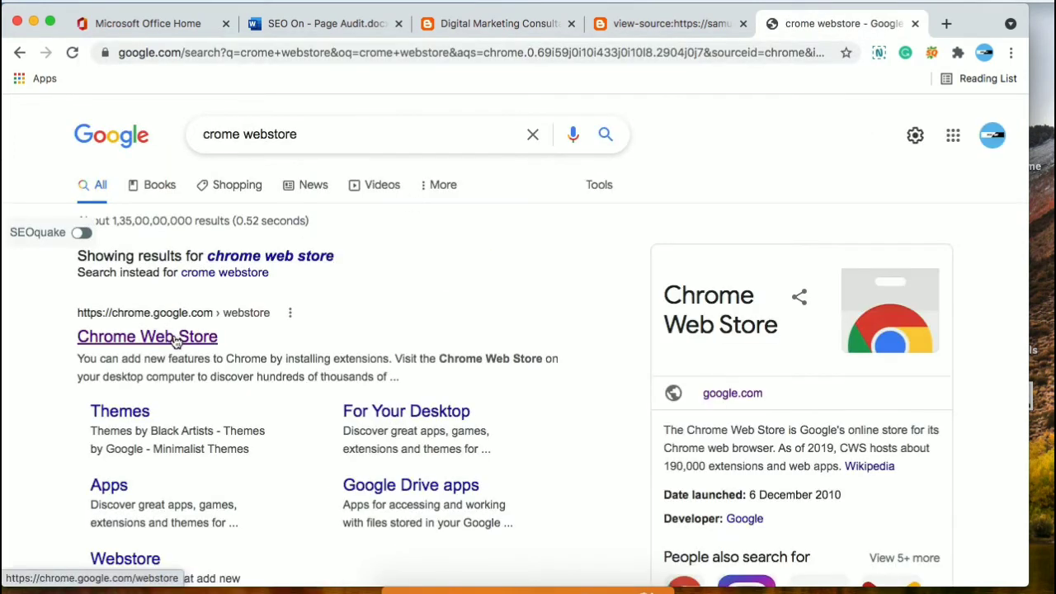
{"action": "left_click", "coordinate": [175, 339]}
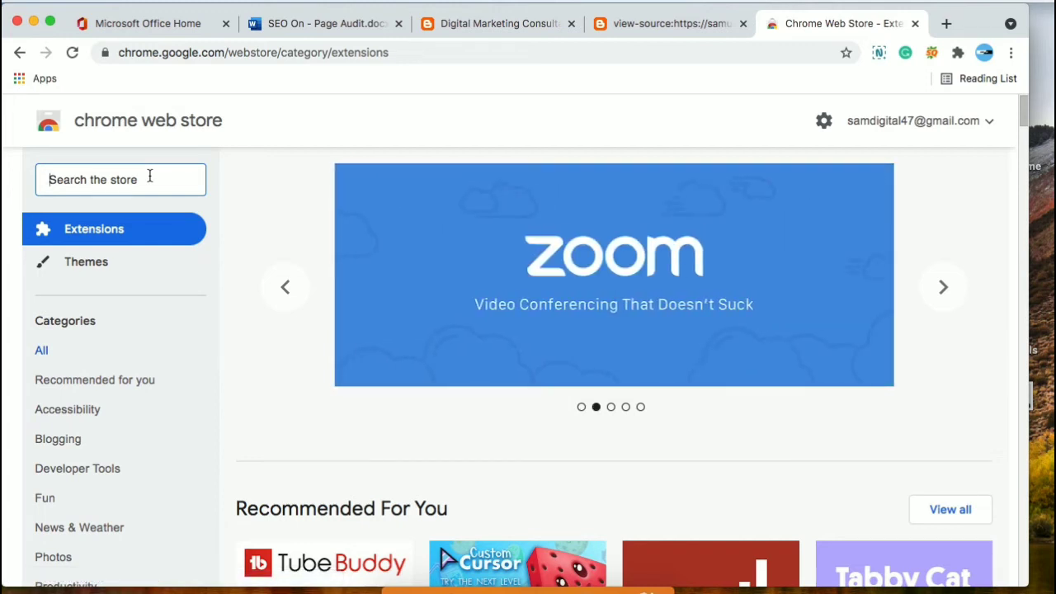
Search the store for 'seo quake' and open the SEOquake extension's page
{"action": "type", "text": "seo "}
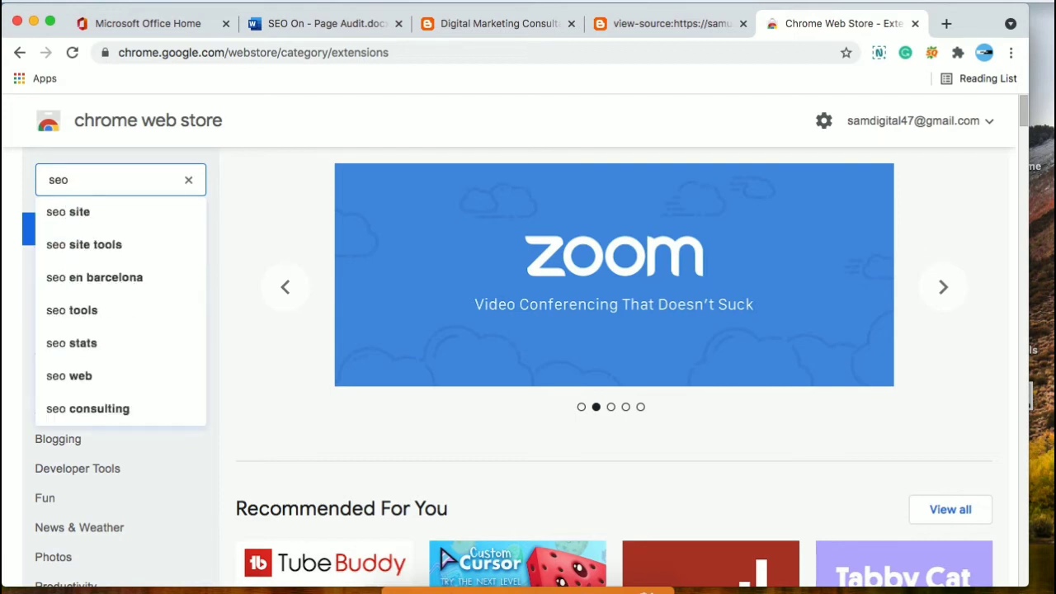
{"action": "type", "text": "quake"}
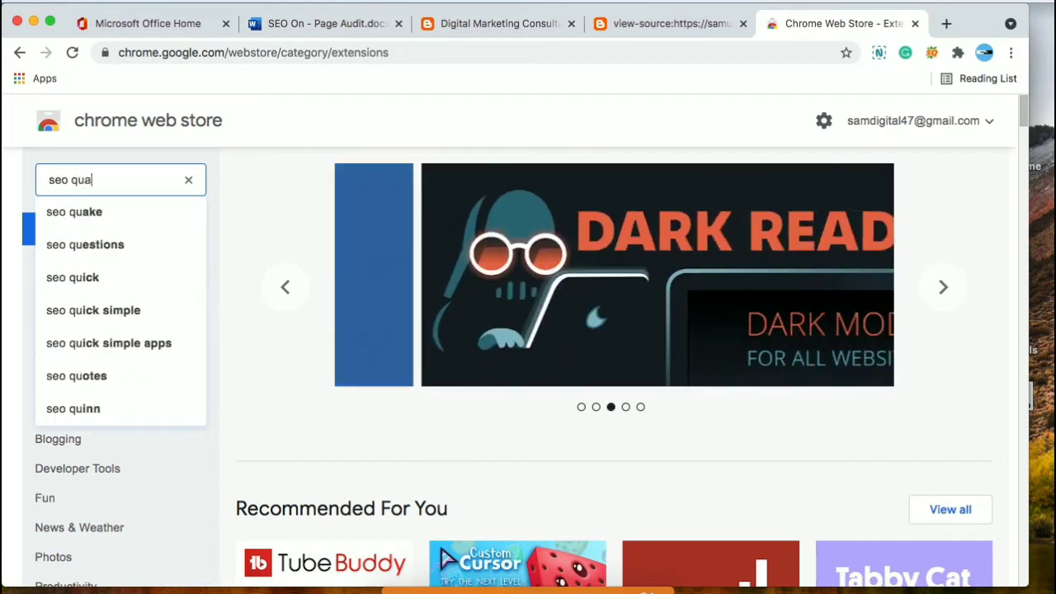
{"action": "left_click", "coordinate": [97, 213]}
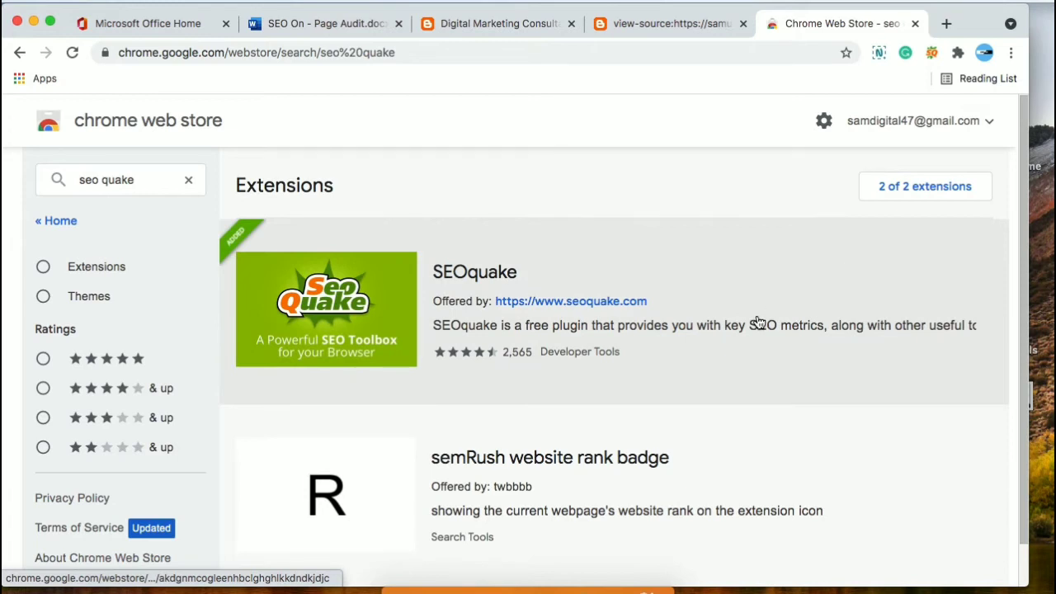
{"action": "left_click", "coordinate": [399, 329]}
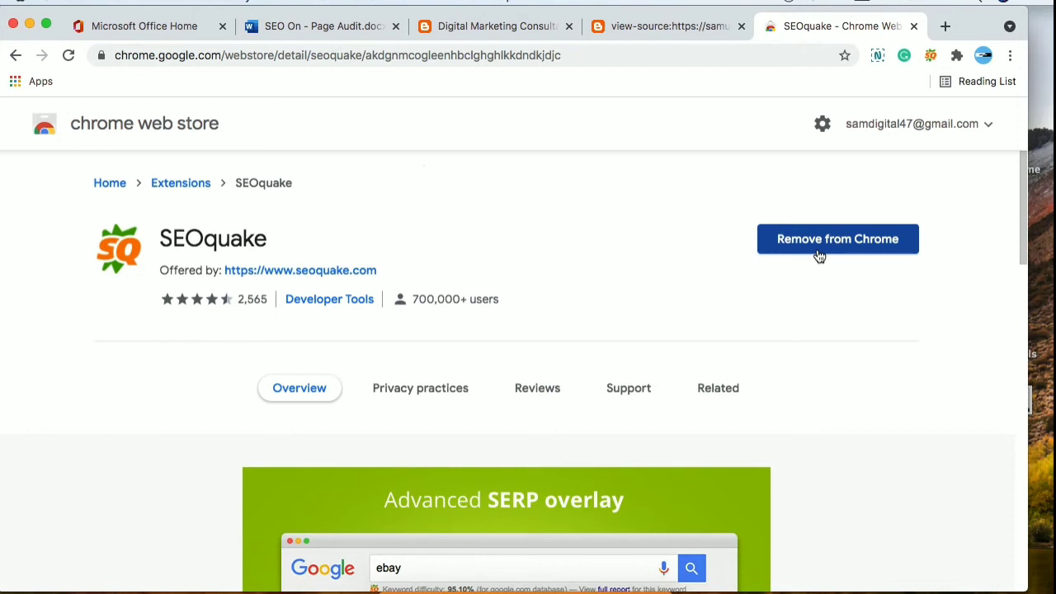
Remove SEOquake from Chrome, close the uninstall survey, and add the extension back
{"action": "left_click", "coordinate": [827, 242]}
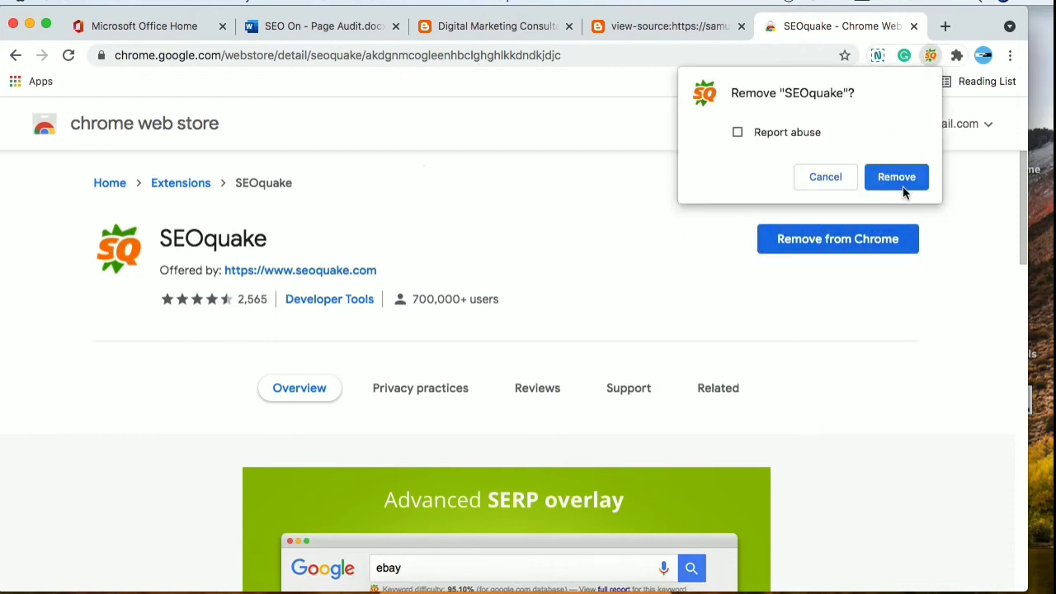
{"action": "left_click", "coordinate": [896, 178]}
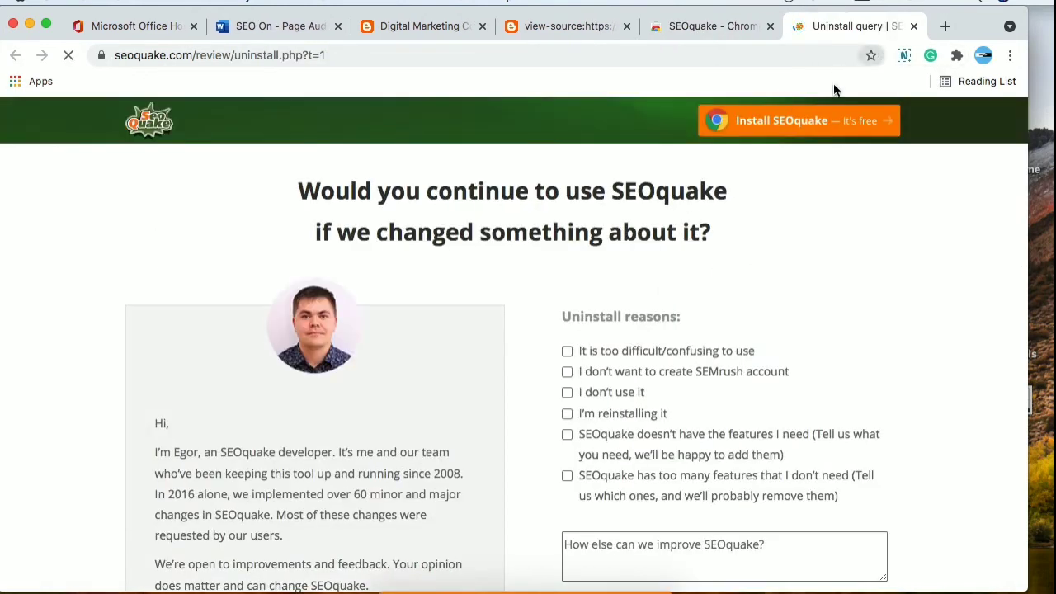
{"action": "left_click", "coordinate": [913, 26]}
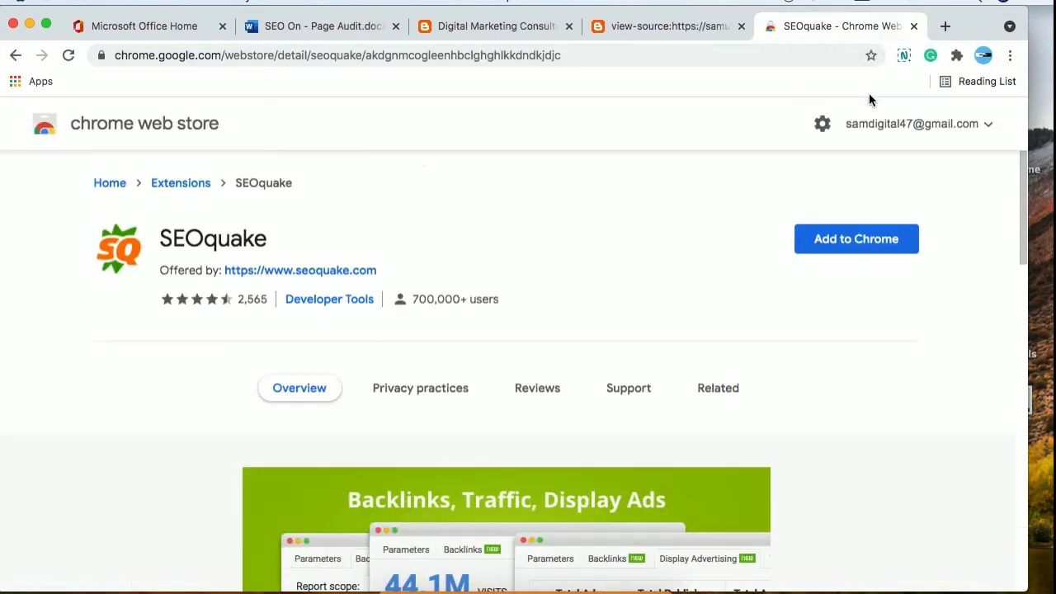
{"action": "left_click", "coordinate": [858, 246]}
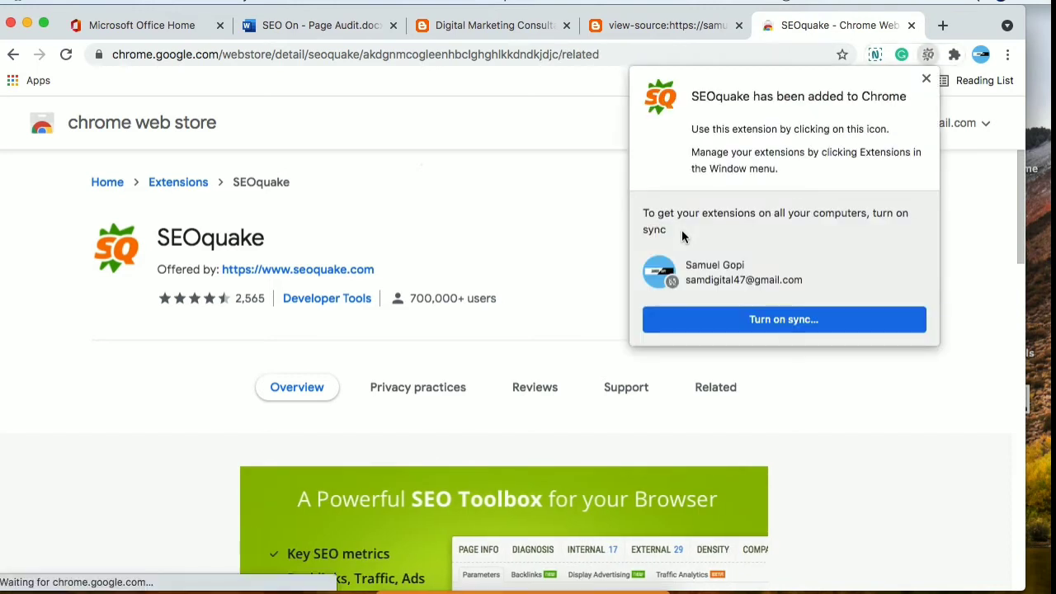
{"action": "left_click", "coordinate": [925, 78]}
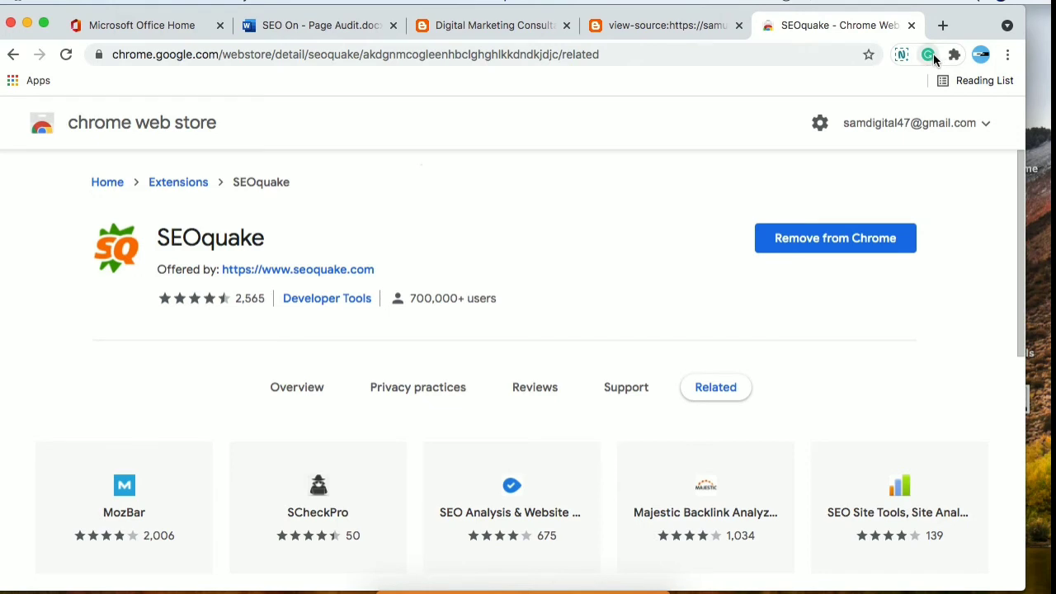
Pin SEOquake to the browser toolbar and close the store tab
{"action": "left_click", "coordinate": [954, 56]}
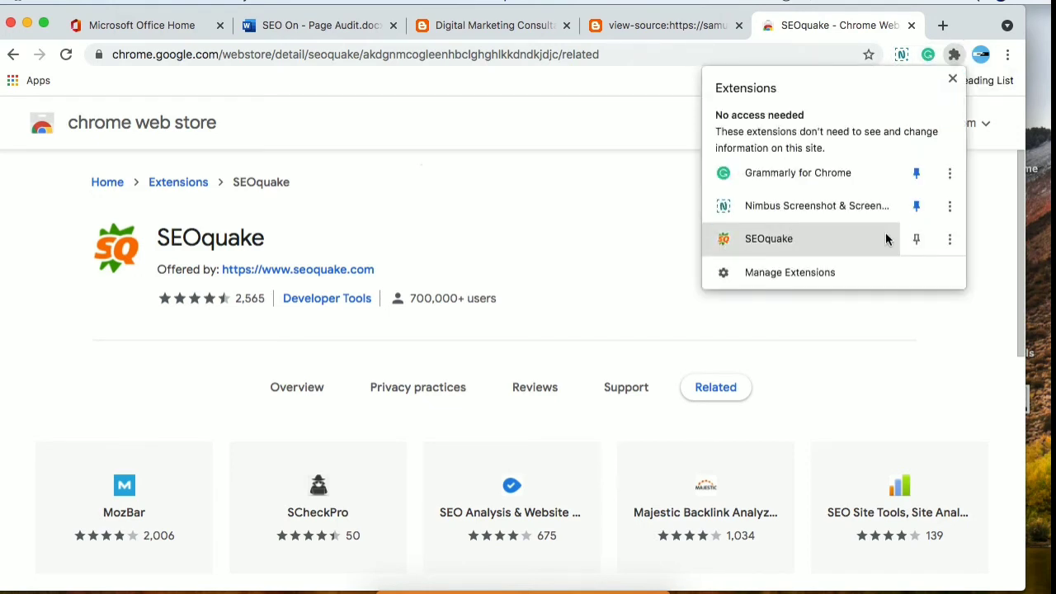
{"action": "left_click", "coordinate": [917, 239]}
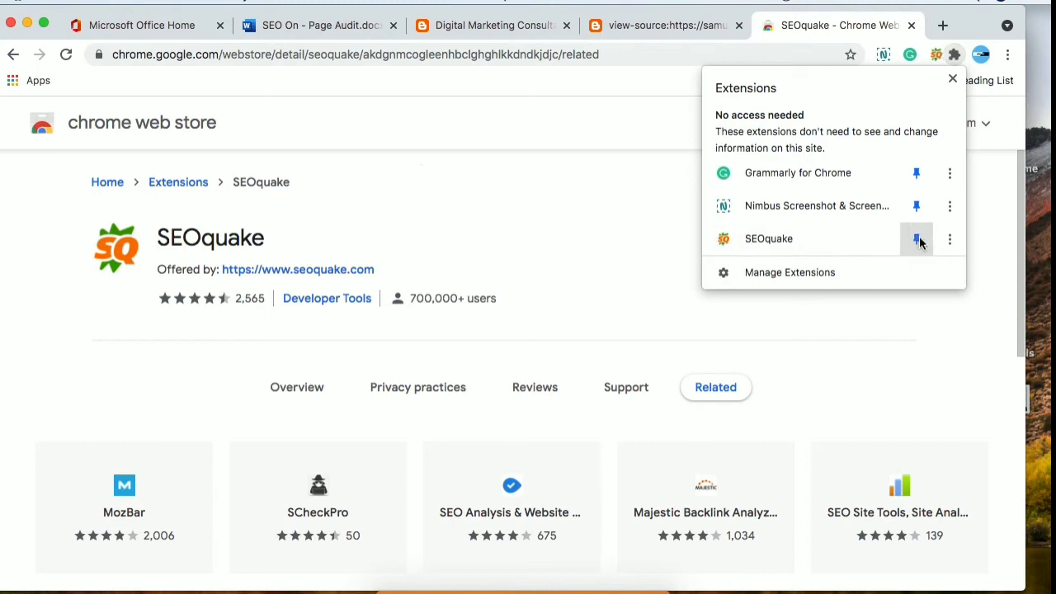
{"action": "left_click", "coordinate": [933, 318]}
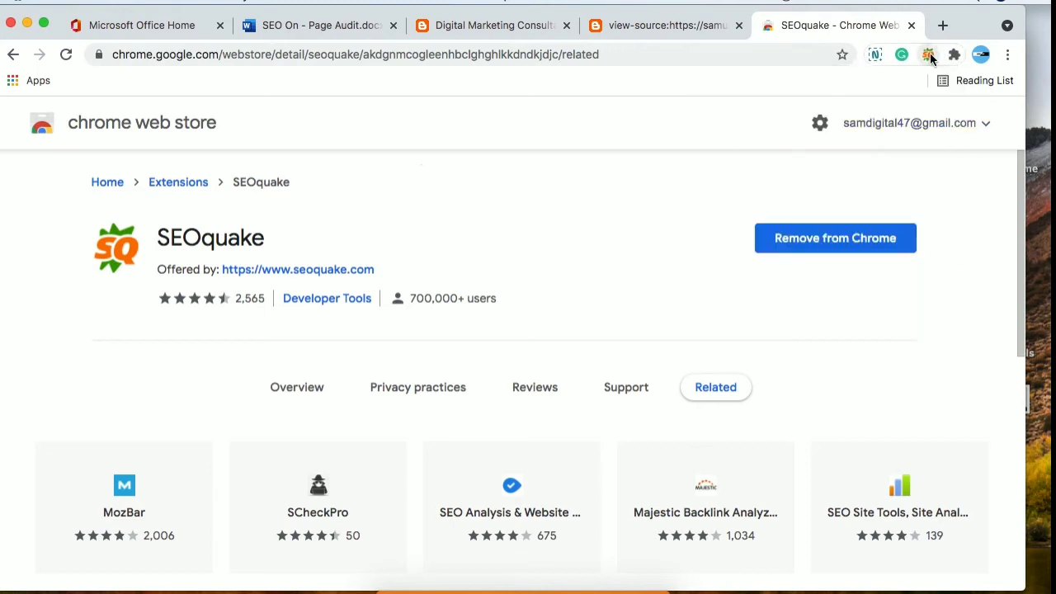
{"action": "left_click", "coordinate": [912, 27]}
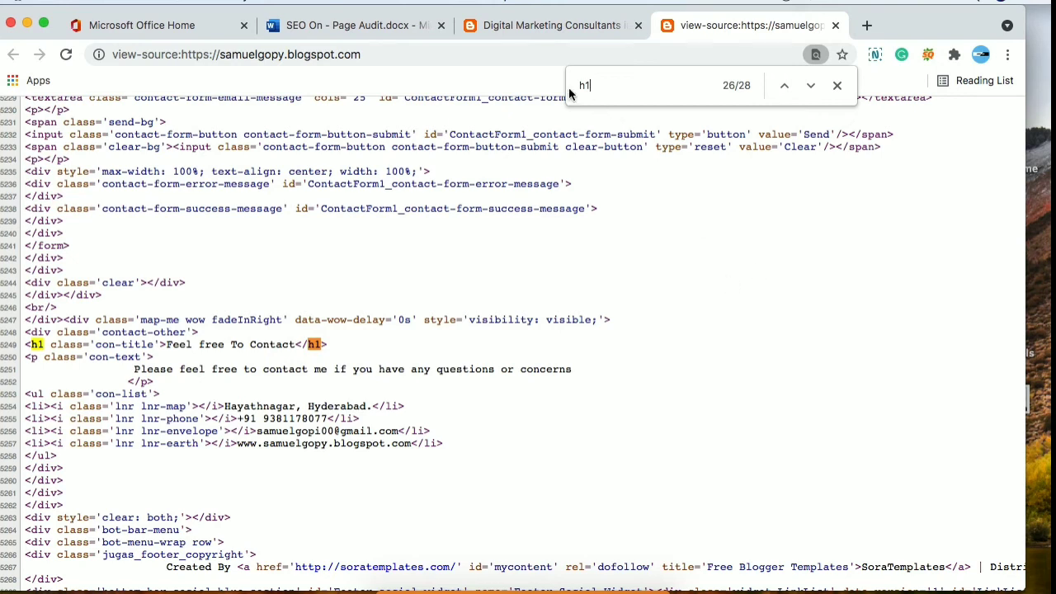
Run SEOquake's full page SEO diagnosis on the Blogger site
{"action": "left_click", "coordinate": [544, 25]}
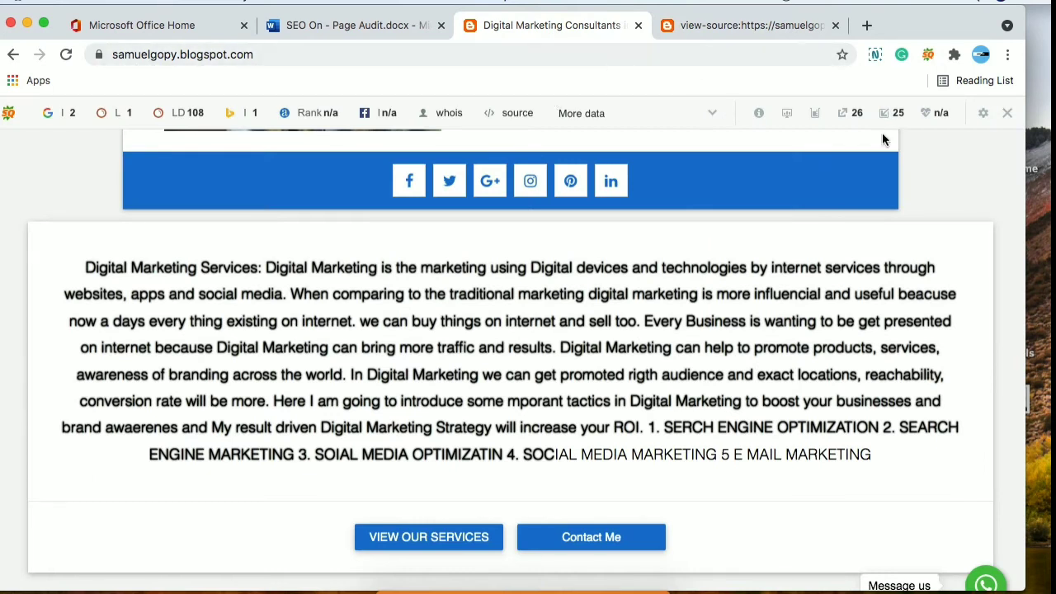
{"action": "left_click", "coordinate": [927, 56]}
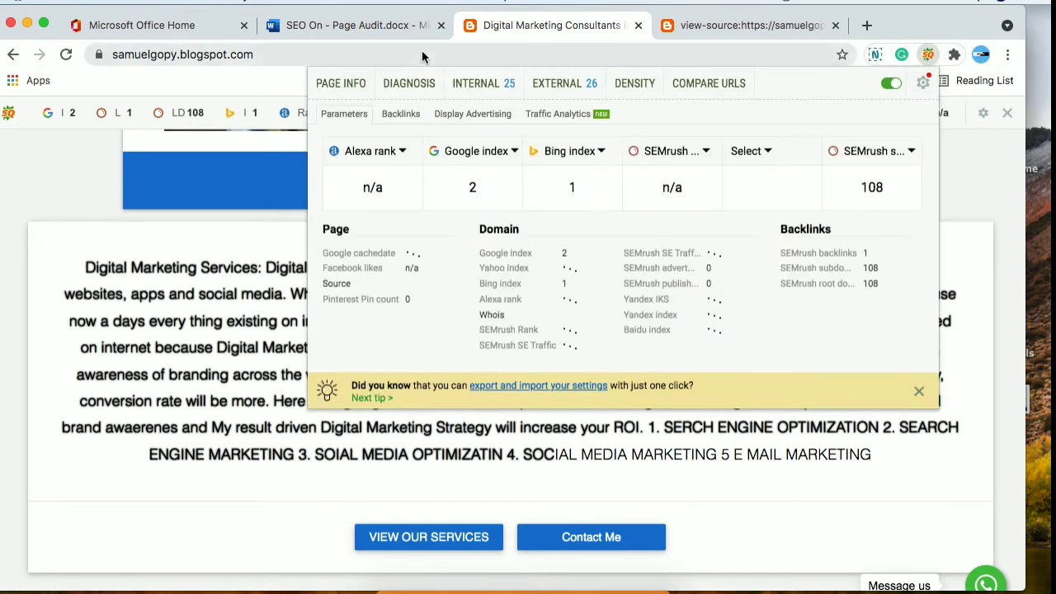
{"action": "left_click", "coordinate": [407, 83]}
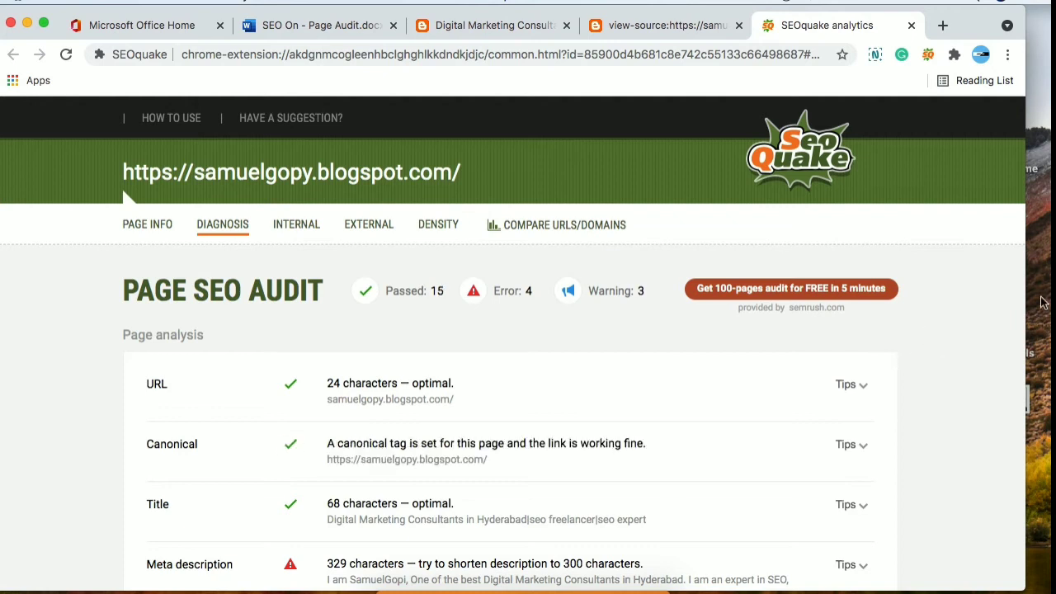
Locate the Images result showing 37 images without ALT text, then go back to the audit document
{"action": "scroll", "coordinate": [1040, 302], "scroll_direction": "down", "scroll_amount": 5}
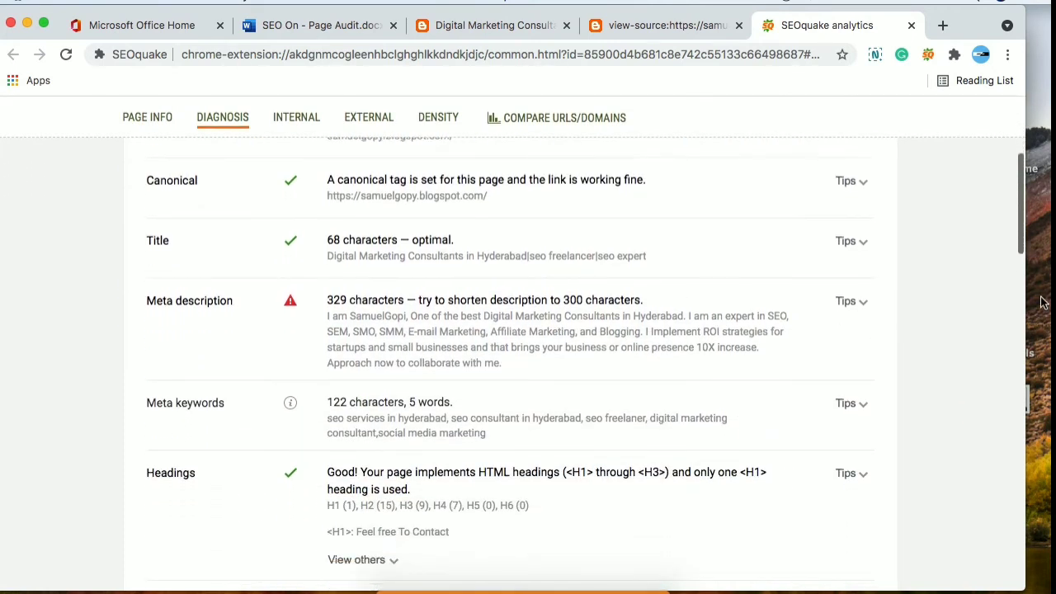
{"action": "scroll", "coordinate": [1041, 302], "scroll_direction": "down", "scroll_amount": 6}
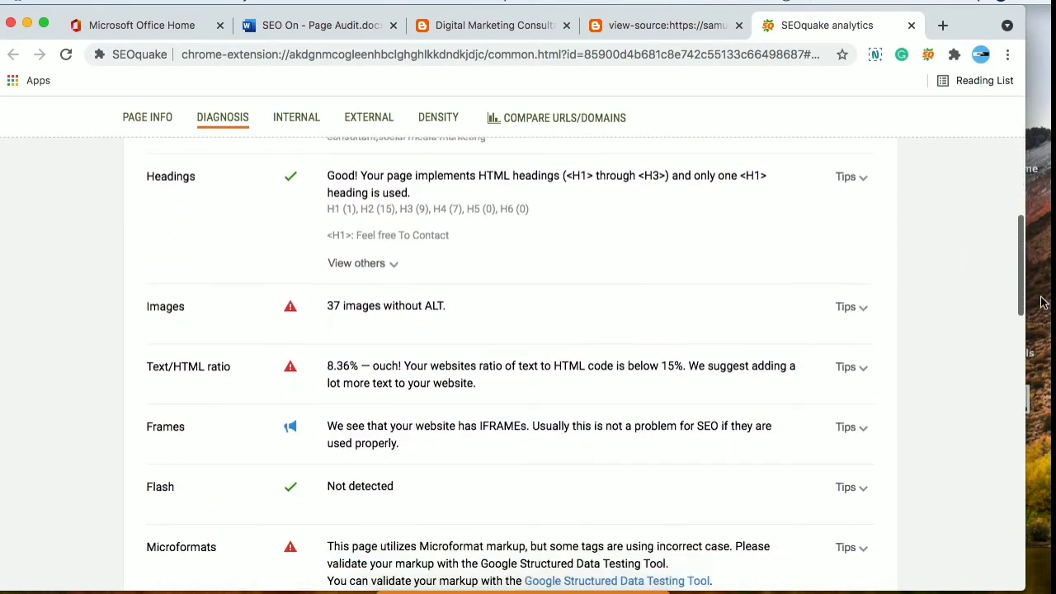
{"action": "scroll", "coordinate": [1041, 302], "scroll_direction": "down", "scroll_amount": 2}
{"action": "scroll", "coordinate": [1040, 302], "scroll_direction": "up", "scroll_amount": 2}
{"action": "scroll", "coordinate": [1041, 302], "scroll_direction": "down", "scroll_amount": 1}
{"action": "scroll", "coordinate": [1040, 302], "scroll_direction": "up", "scroll_amount": 1}
{"action": "left_click_drag", "start_coordinate": [327, 305], "coordinate": [483, 328]}
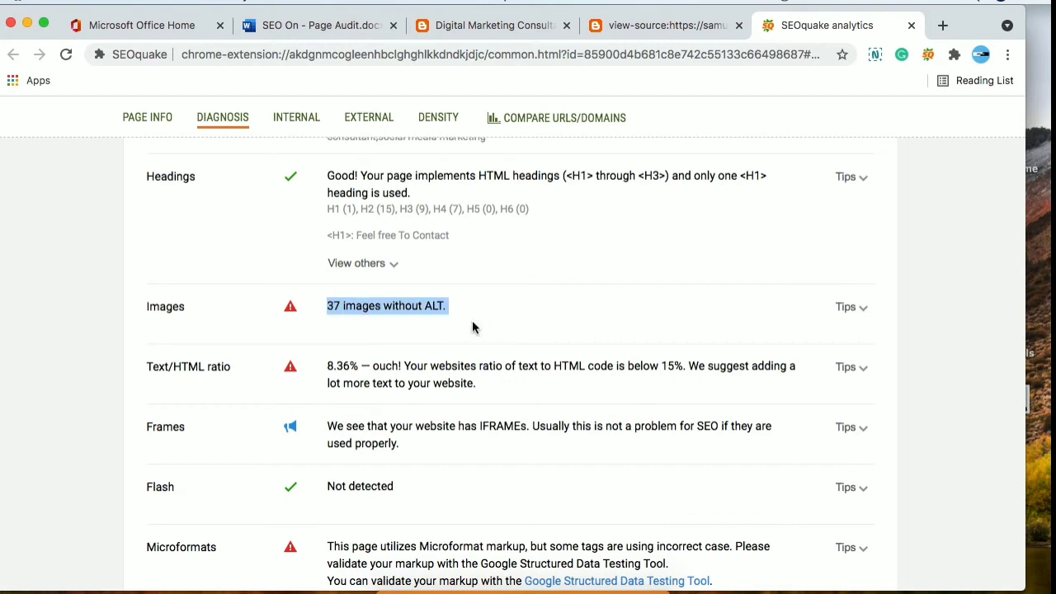
{"action": "left_click", "coordinate": [475, 323]}
{"action": "left_click", "coordinate": [353, 36]}
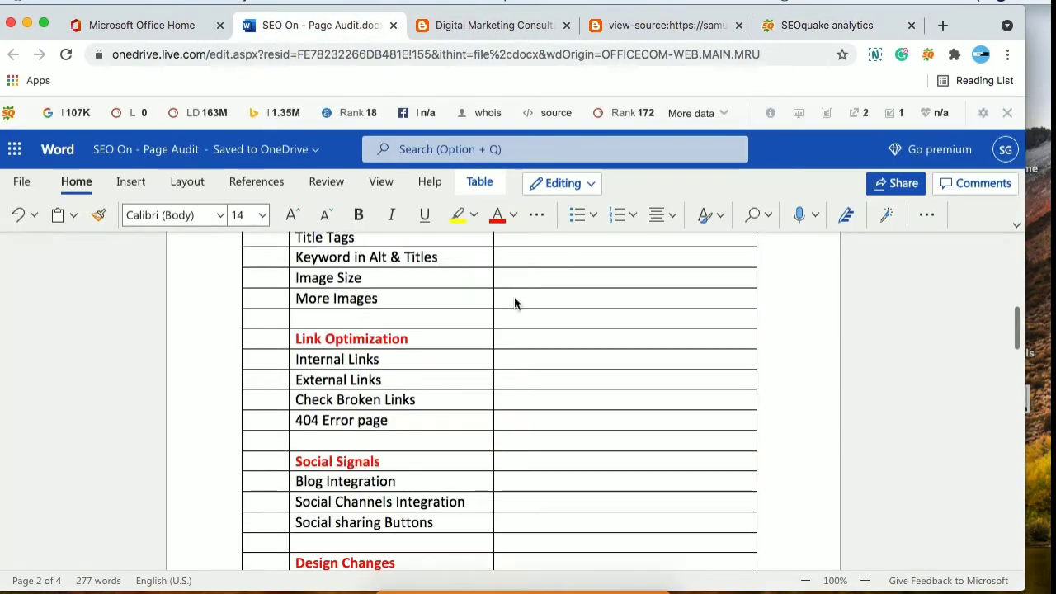
Enter '37 no alts' in the Alt Tags result cell, then return to the blog's page source
{"action": "scroll", "coordinate": [547, 338], "scroll_direction": "down", "scroll_amount": 1}
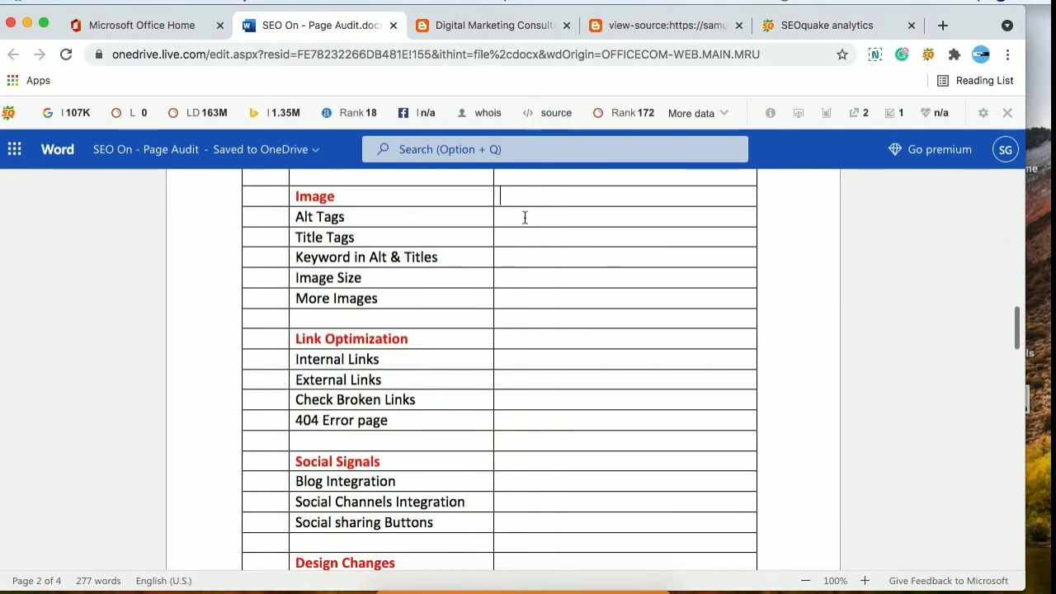
{"action": "left_click", "coordinate": [523, 217]}
{"action": "type", "text": "37 "}
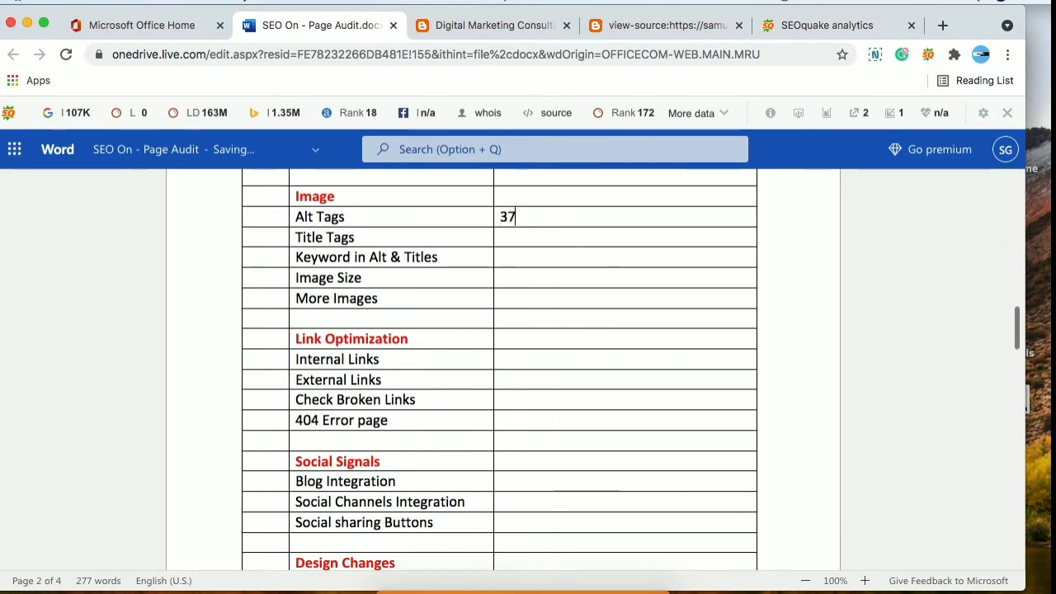
{"action": "type", "text": "no "}
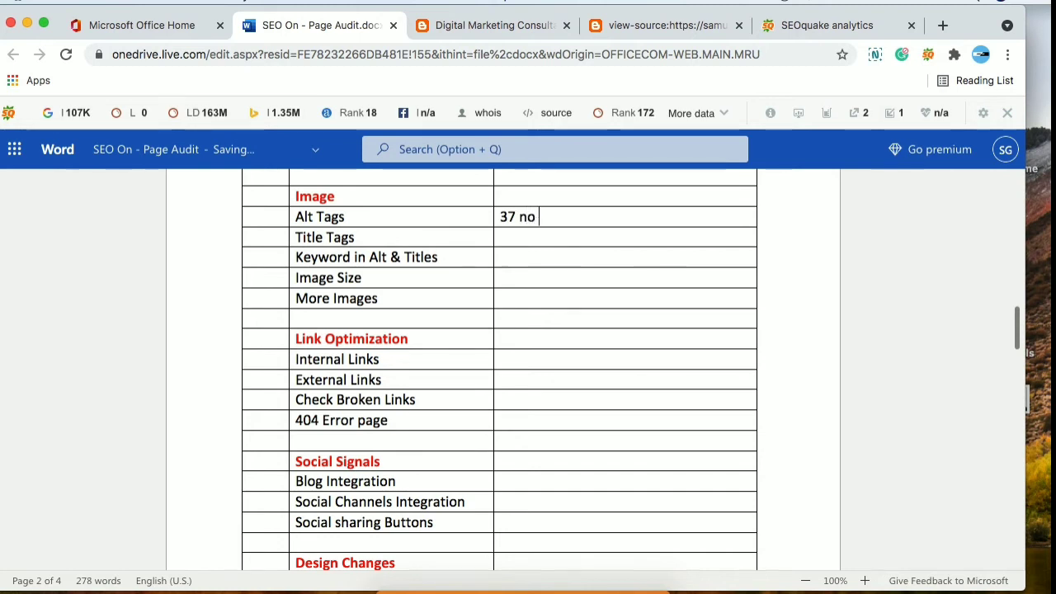
{"action": "type", "text": "alts"}
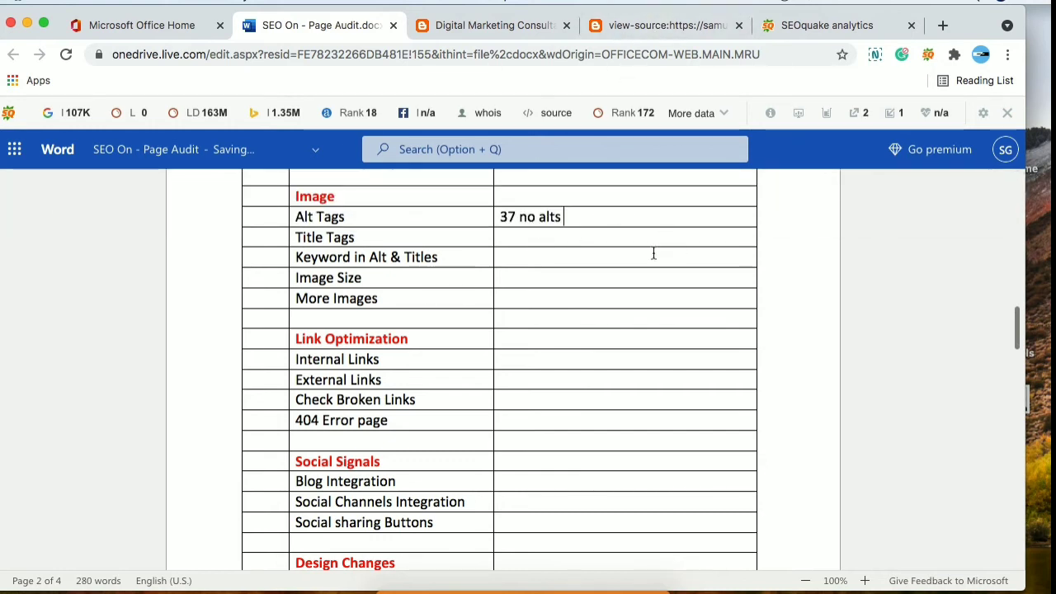
{"action": "left_click", "coordinate": [642, 28]}
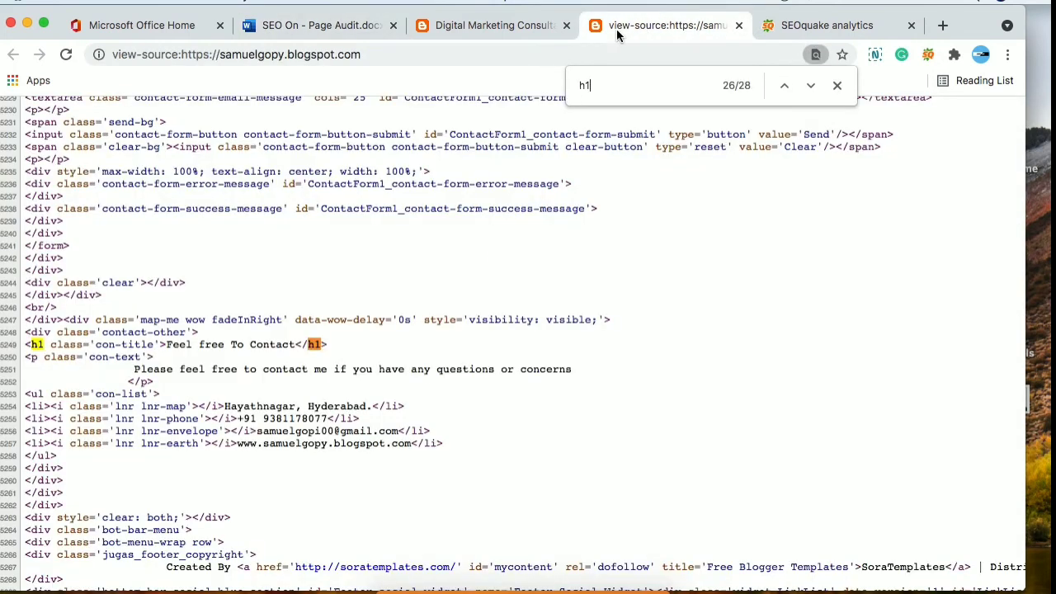
Step through the 42 'img' matches in the blog's page source, then return to the audit
{"action": "key", "text": "BackSpace"}
{"action": "key", "text": "BackSpace"}
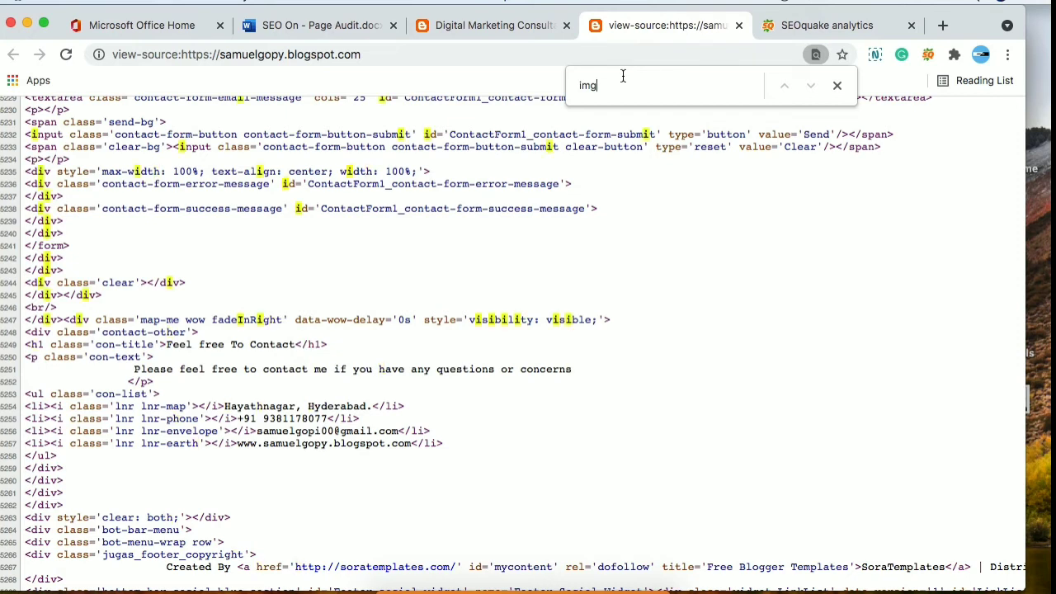
{"action": "key", "text": "Return"}
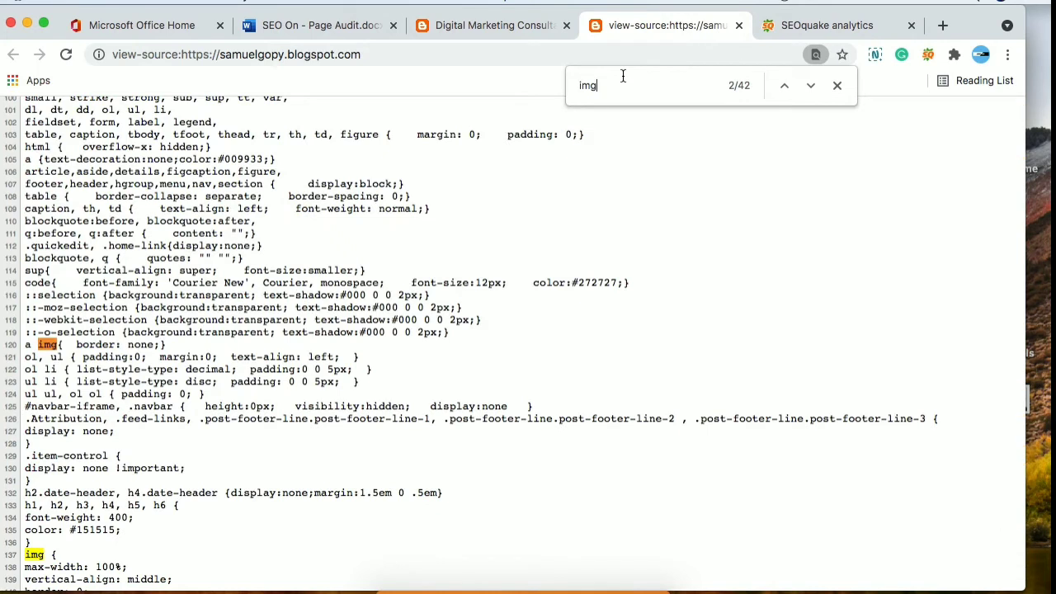
{"action": "key", "text": "Return"}
{"action": "key", "text": "Return"}
{"action": "key", "text": "Return"}
{"action": "key", "text": "Return"}
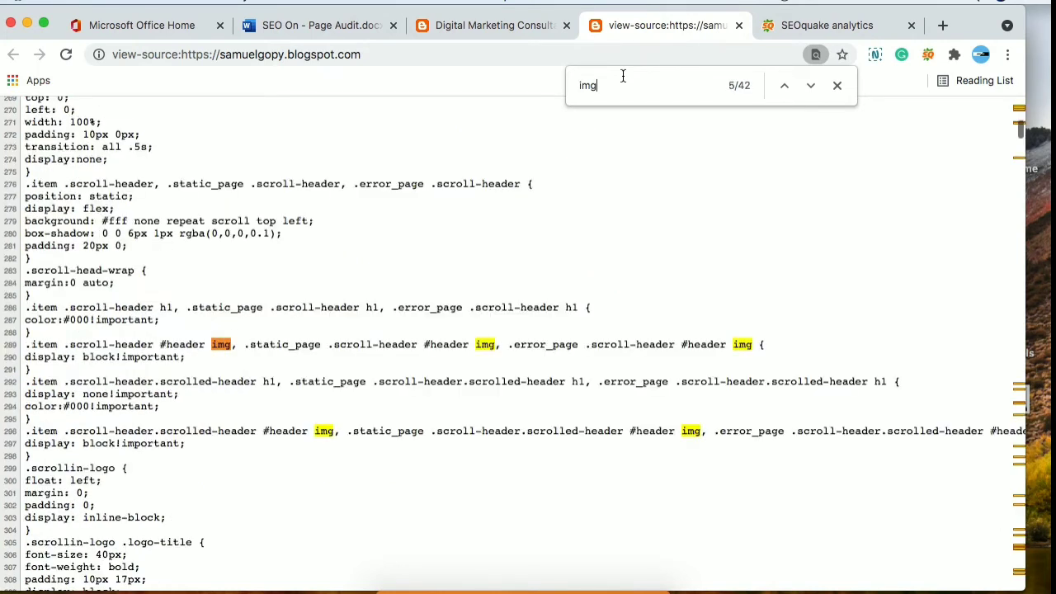
{"action": "key", "text": "Return"}
{"action": "key", "text": "Return"}
{"action": "key", "text": "Return"}
{"action": "key", "text": "Return"}
{"action": "key", "text": "Return"}
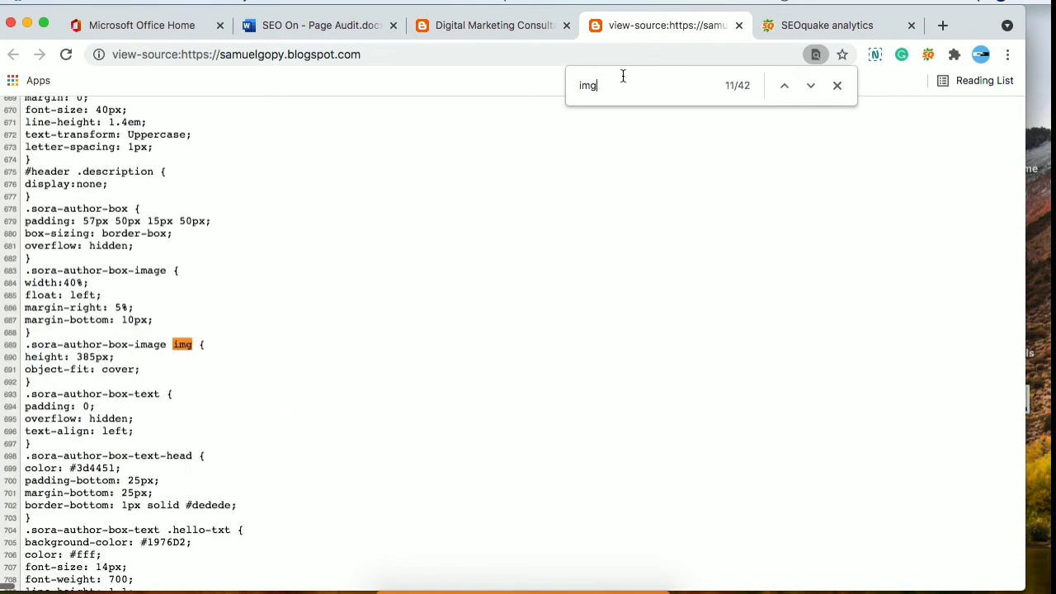
{"action": "key", "text": "Return"}
{"action": "key", "text": "Return"}
{"action": "key", "text": "Return"}
{"action": "key", "text": "Return"}
{"action": "key", "text": "Return"}
{"action": "key", "text": "Return"}
{"action": "key", "text": "Return"}
{"action": "key", "text": "Return"}
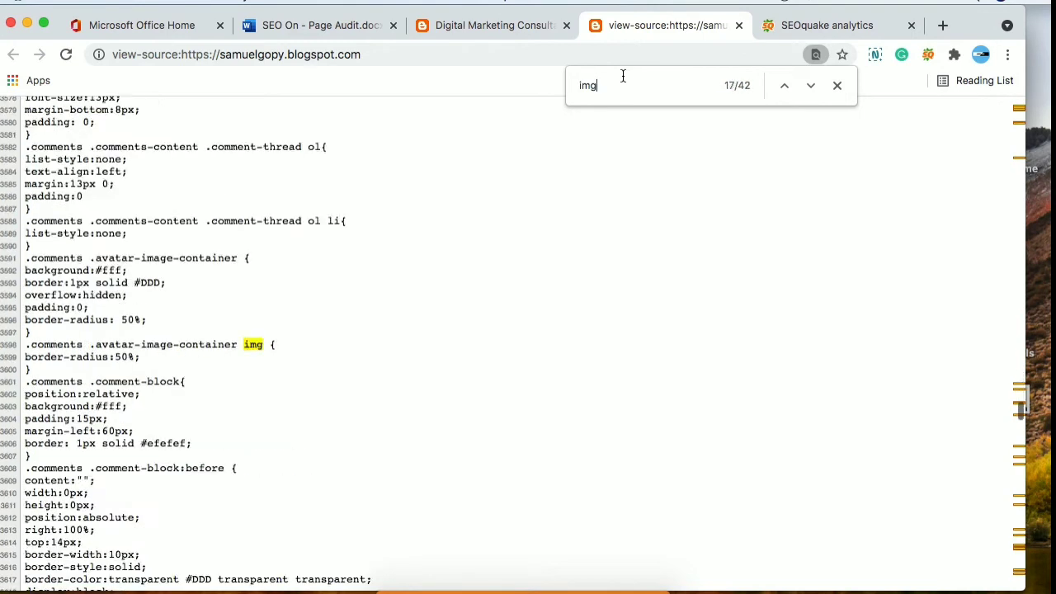
{"action": "key", "text": "Return"}
{"action": "key", "text": "Return"}
{"action": "key", "text": "Return"}
{"action": "key", "text": "Return"}
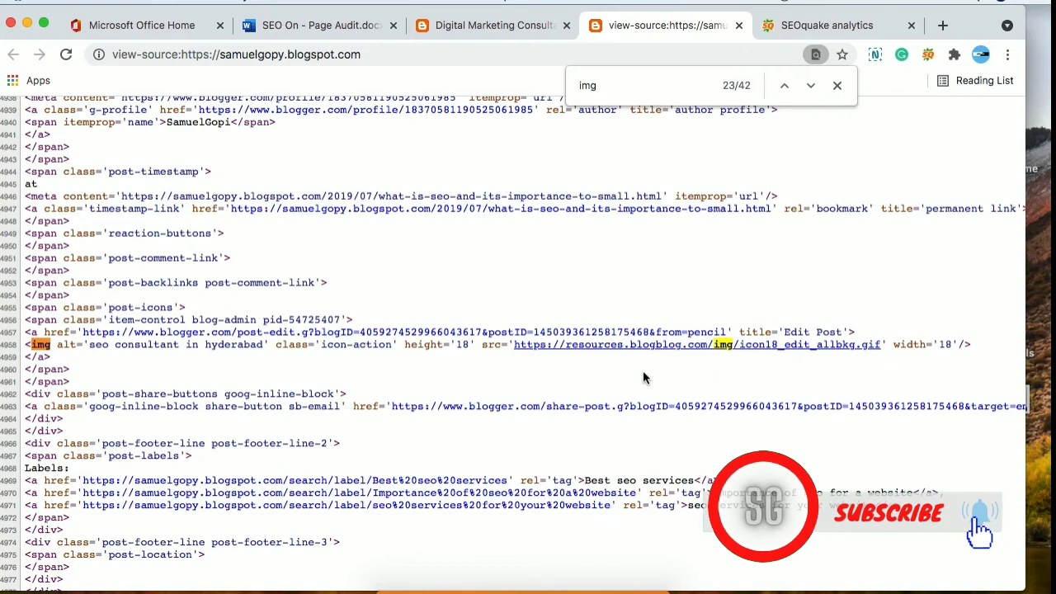
{"action": "key", "text": "Return"}
{"action": "key", "text": "Return"}
{"action": "key", "text": "Return"}
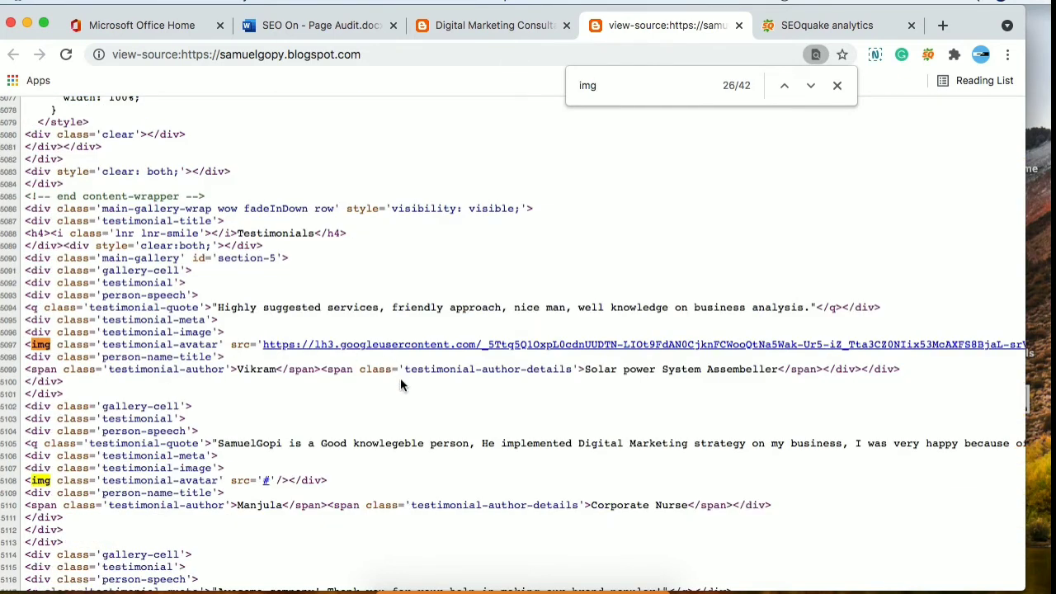
{"action": "key", "text": "Return"}
{"action": "key", "text": "Return"}
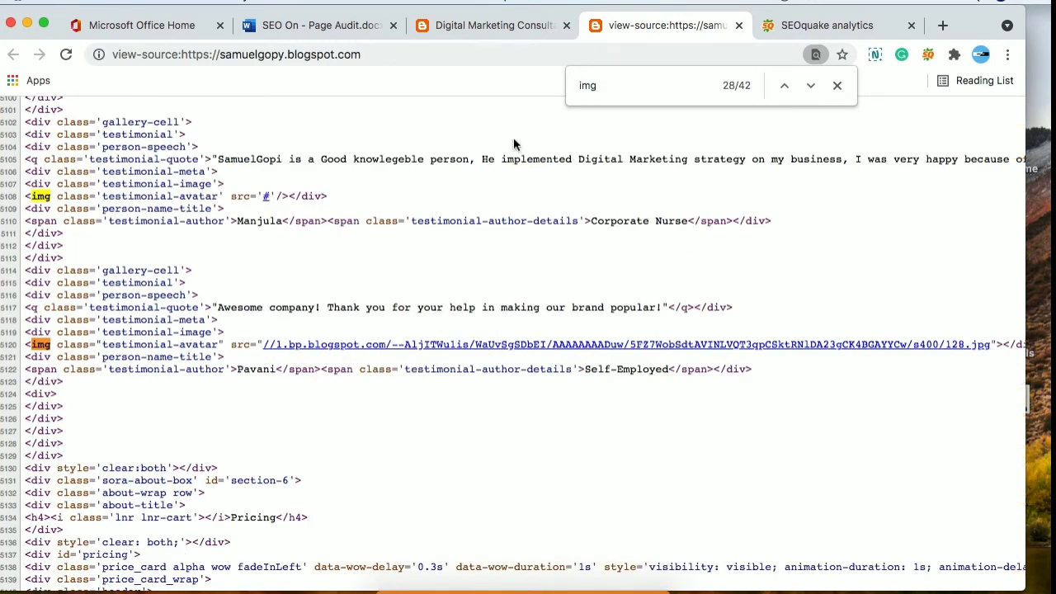
{"action": "left_click", "coordinate": [318, 25]}
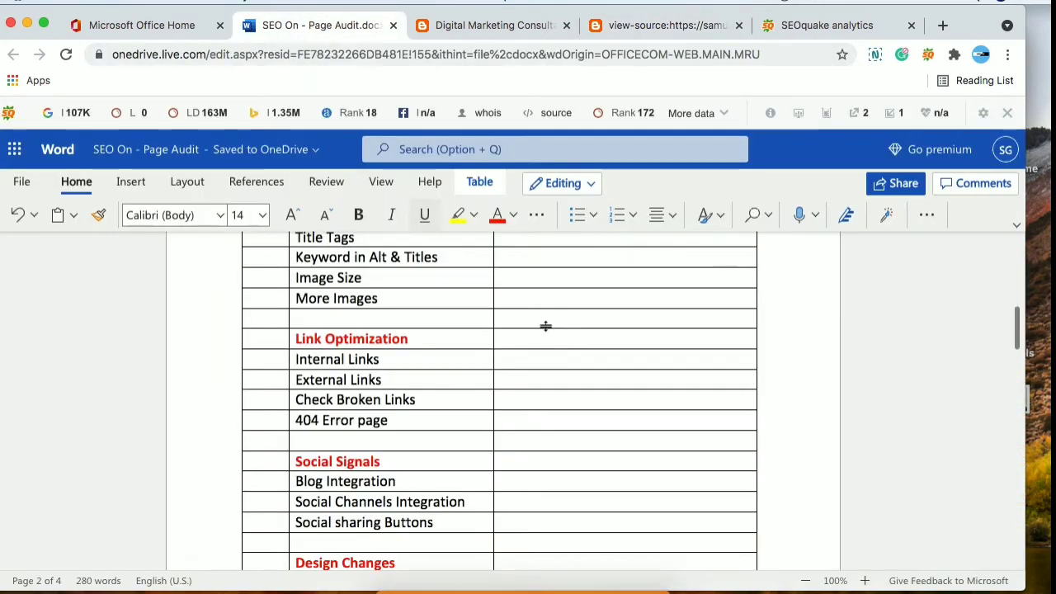
Enter 'No titles', 'No keywords' and '100kb' in the Image section's value cells
{"action": "left_click", "coordinate": [531, 236]}
{"action": "type", "text": "no tit"}
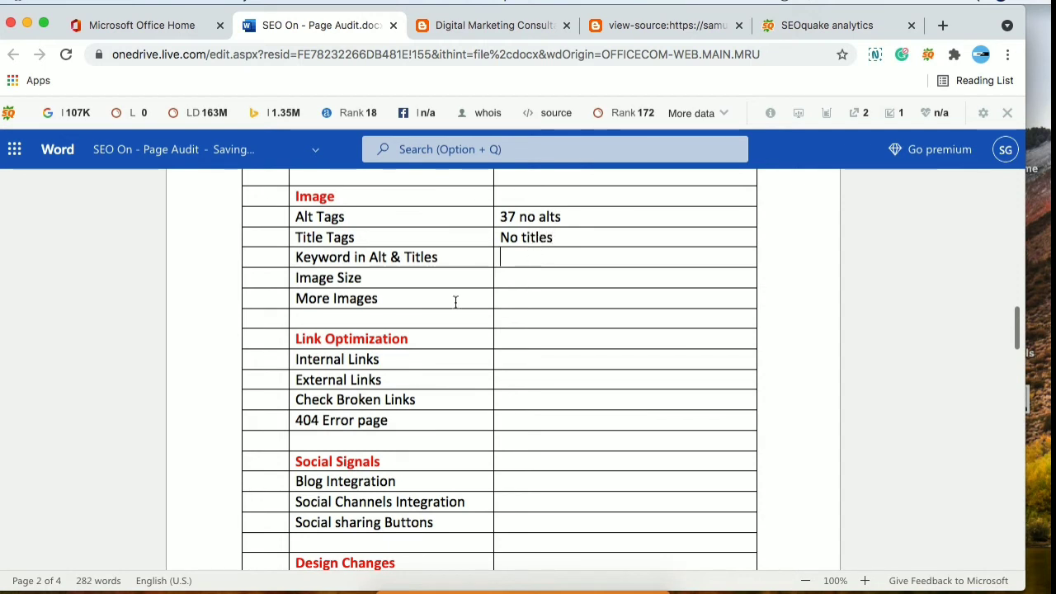
{"action": "type", "text": "n"}
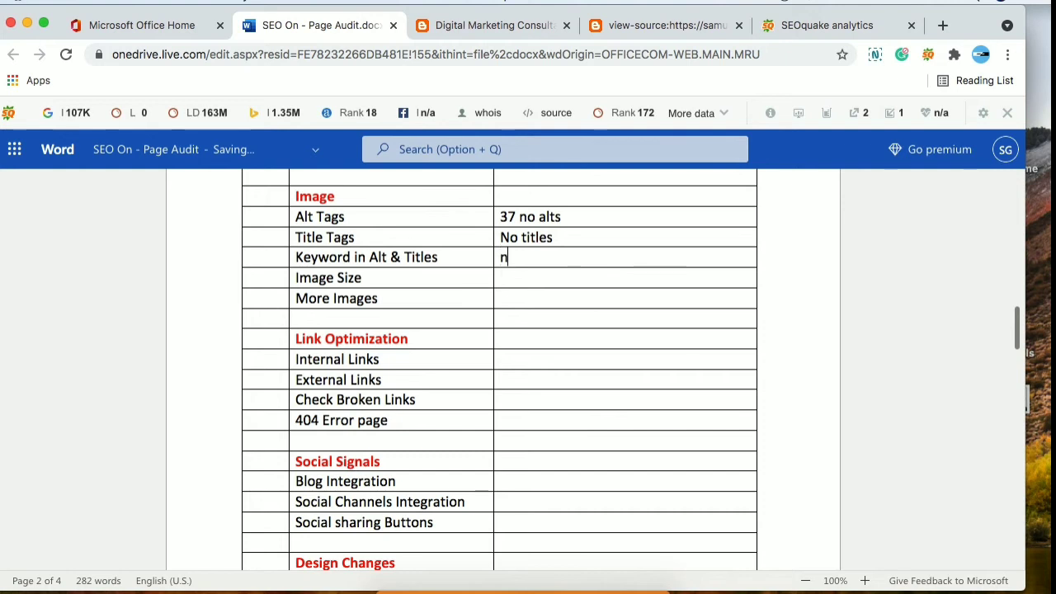
{"action": "type", "text": "o"}
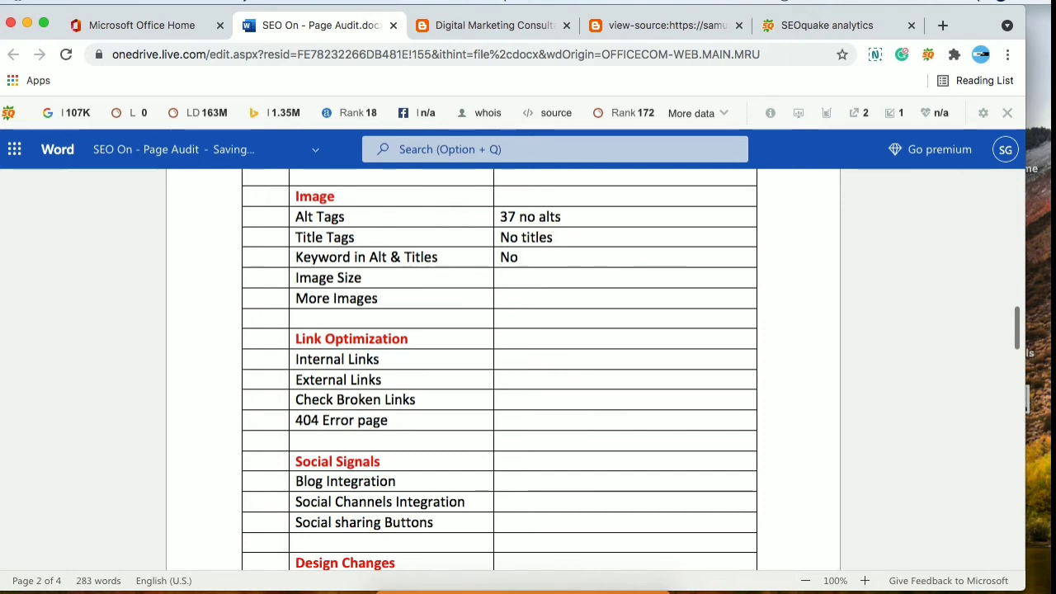
{"action": "type", "text": " keyw"}
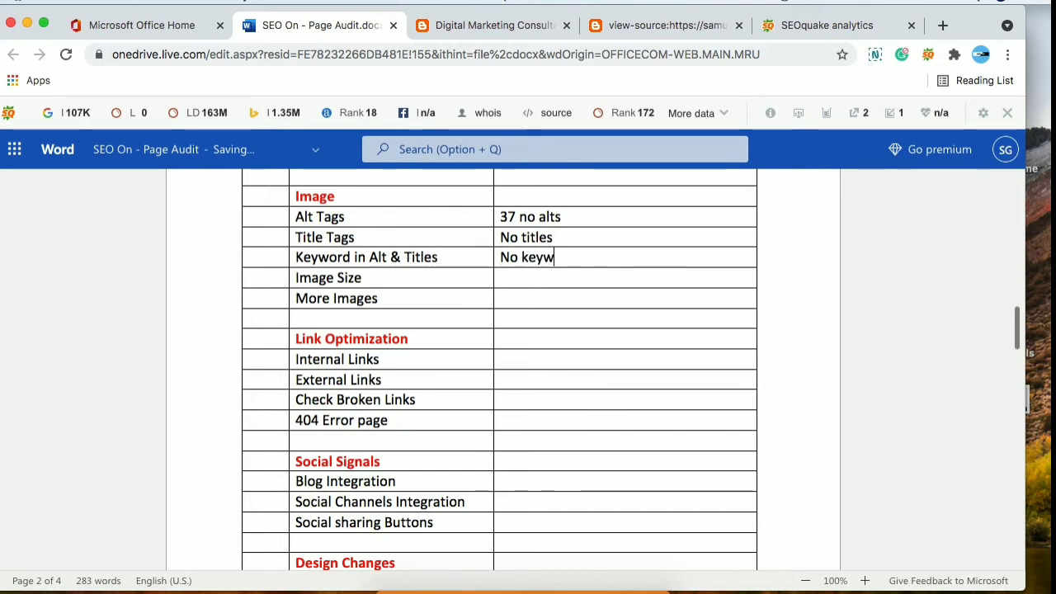
{"action": "type", "text": "ords"}
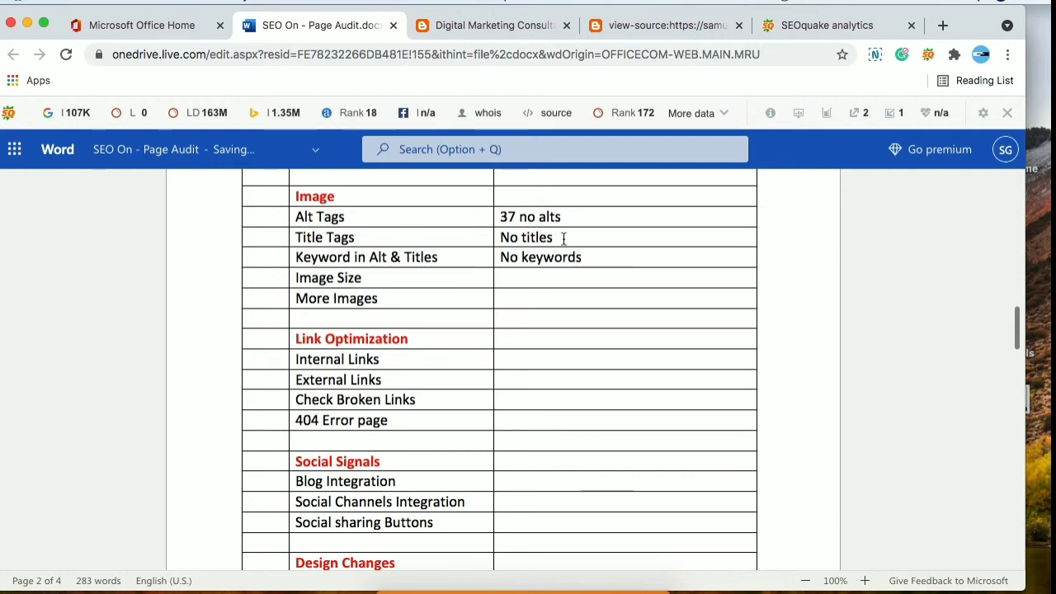
{"action": "left_click", "coordinate": [596, 219]}
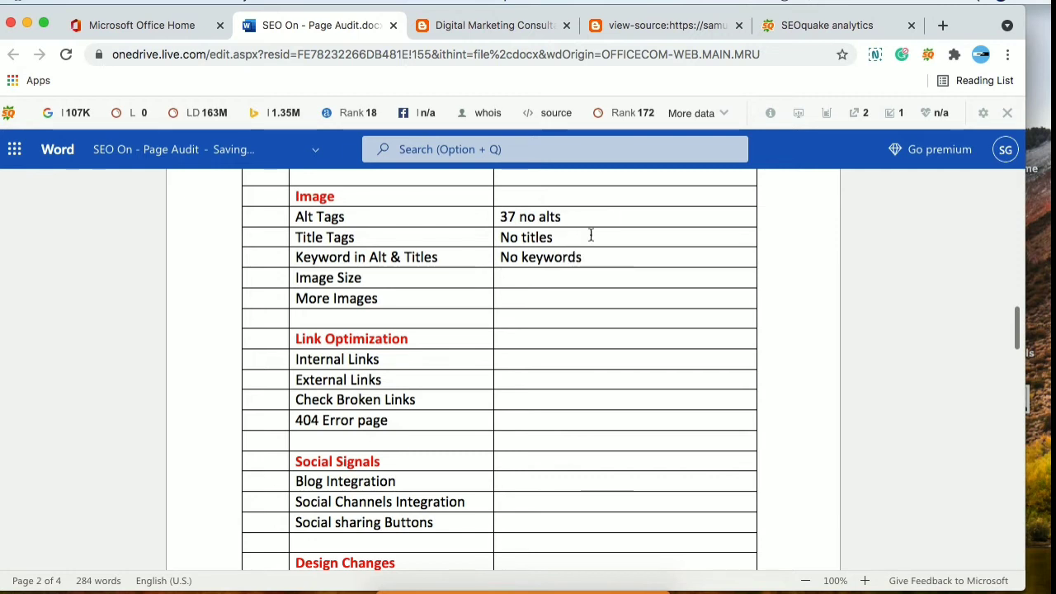
{"action": "left_click", "coordinate": [591, 256]}
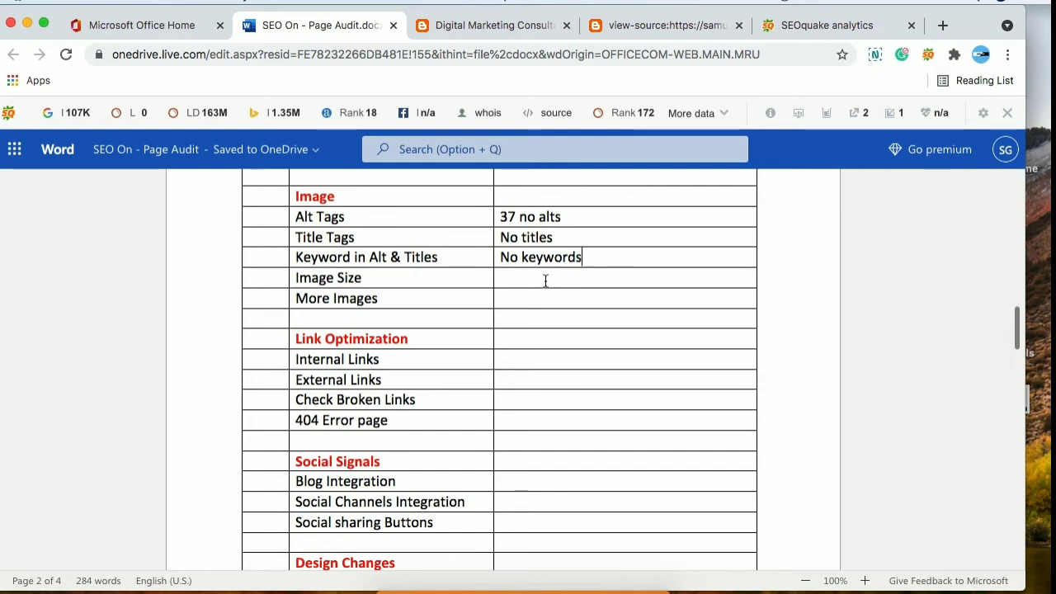
{"action": "left_click", "coordinate": [545, 281]}
{"action": "type", "text": "100kb"}
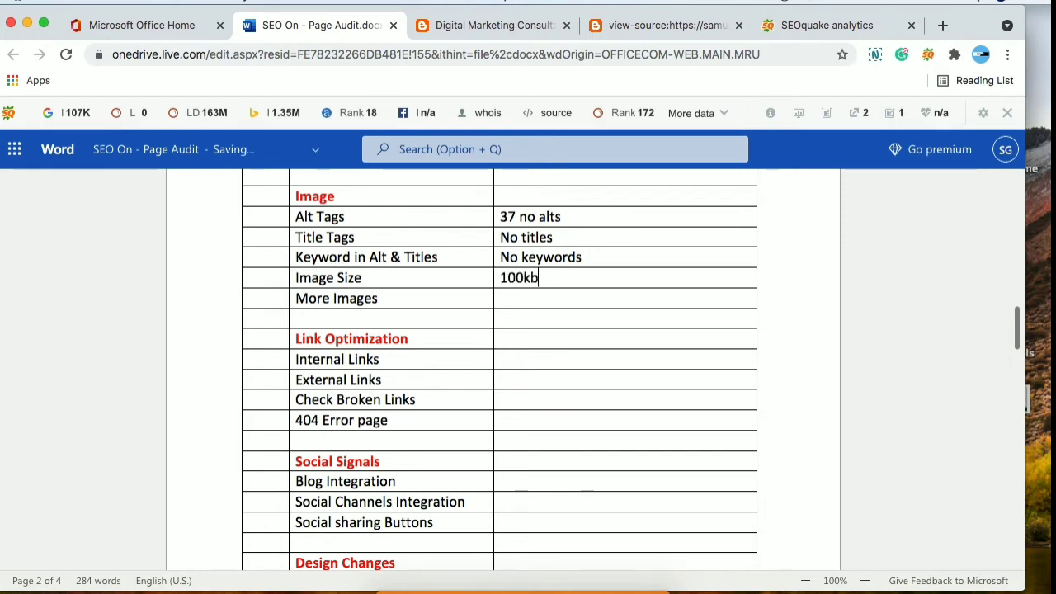
{"action": "left_click", "coordinate": [555, 298]}
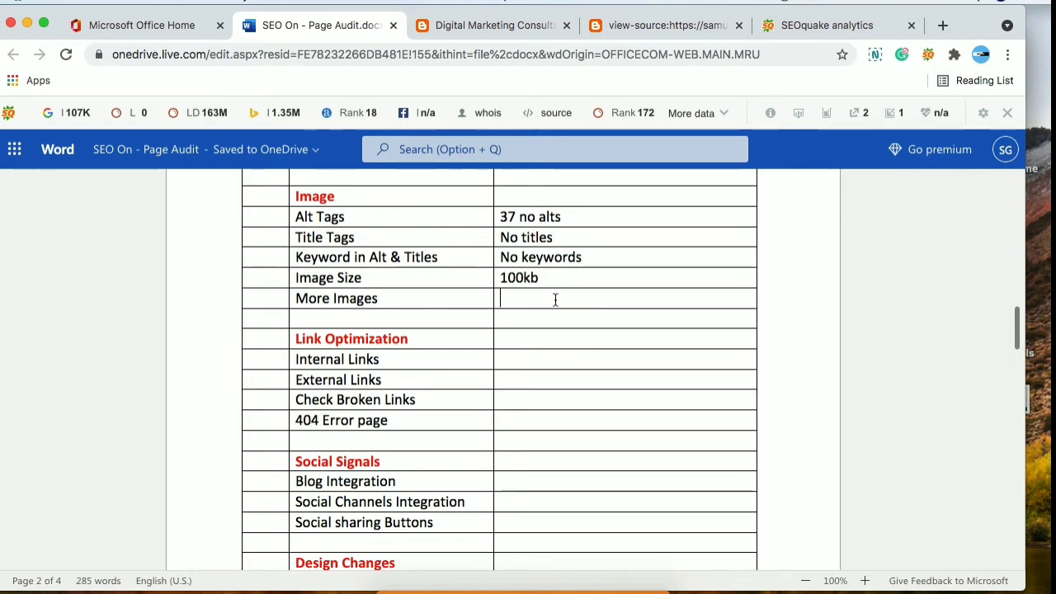
{"action": "left_click", "coordinate": [27, 24]}
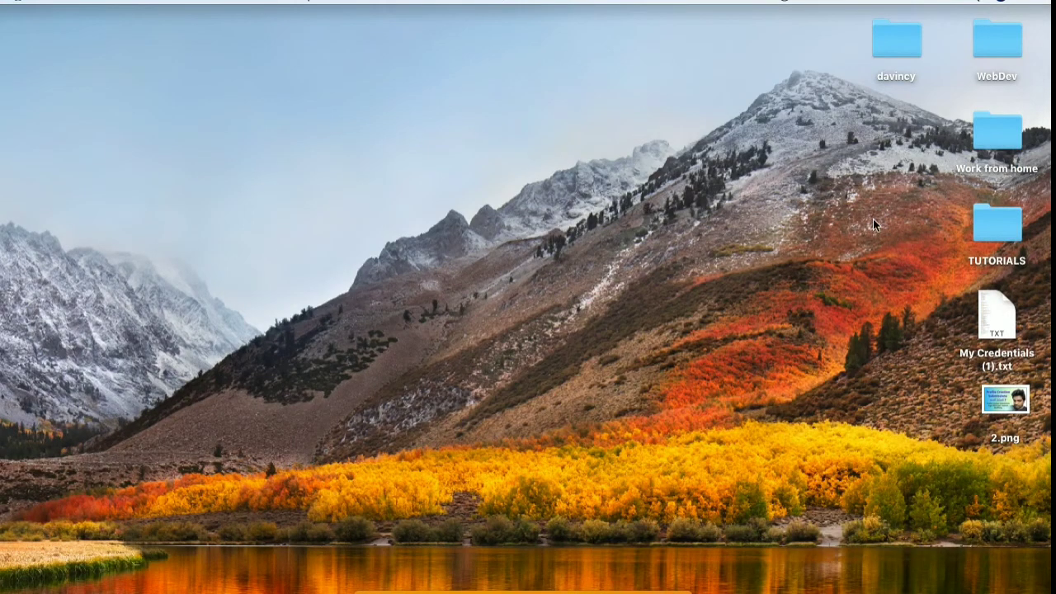
{"action": "left_click_drag", "start_coordinate": [1011, 397], "coordinate": [323, 206]}
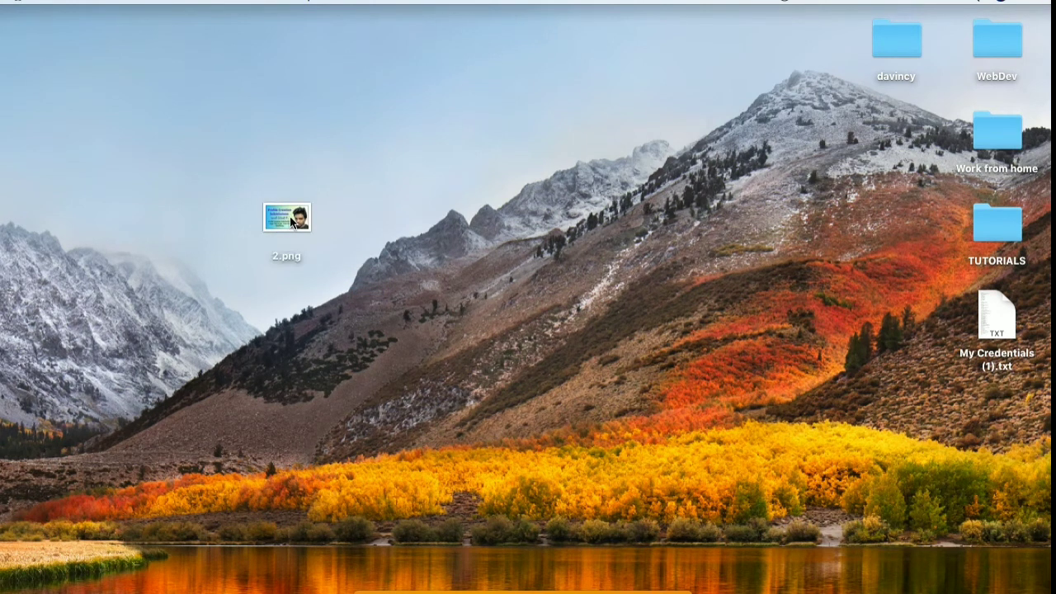
{"action": "left_click", "coordinate": [291, 221]}
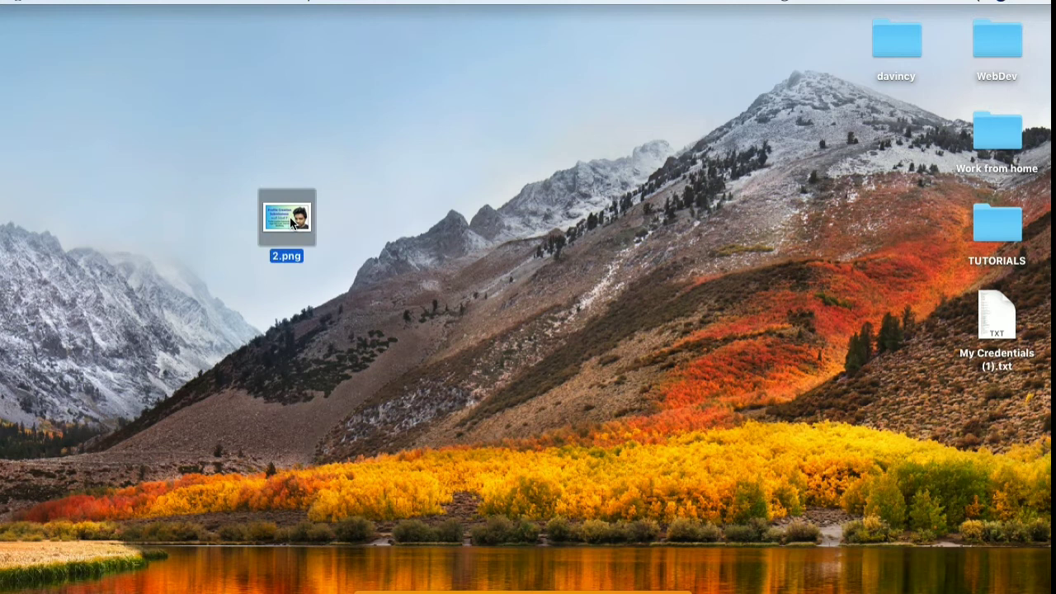
{"action": "right_click", "coordinate": [291, 221]}
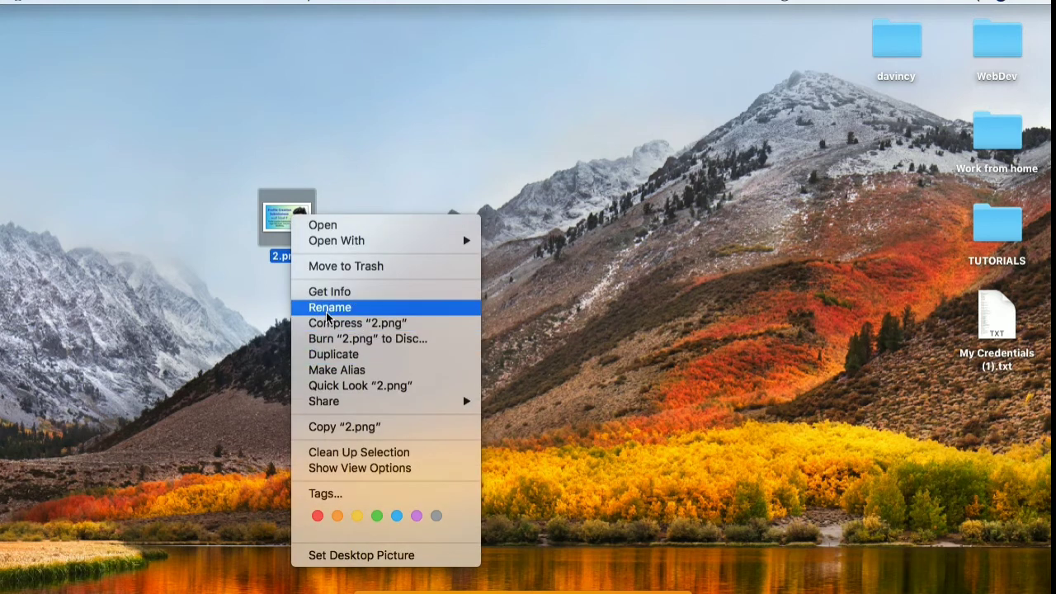
{"action": "left_click", "coordinate": [341, 294]}
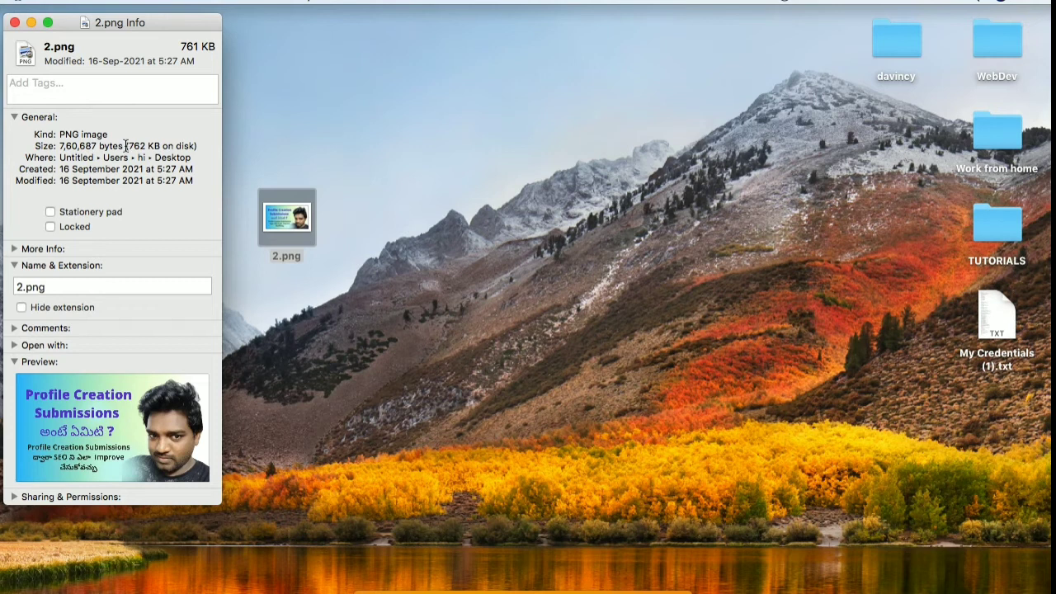
{"action": "left_click_drag", "start_coordinate": [128, 146], "coordinate": [202, 145]}
{"action": "left_click", "coordinate": [326, 143]}
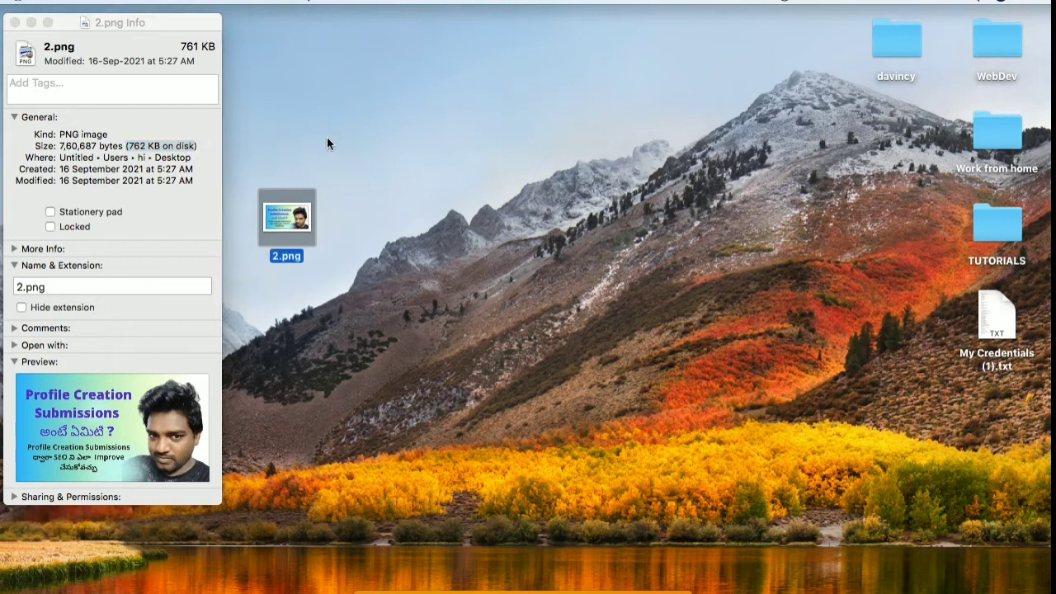
{"action": "left_click", "coordinate": [14, 23]}
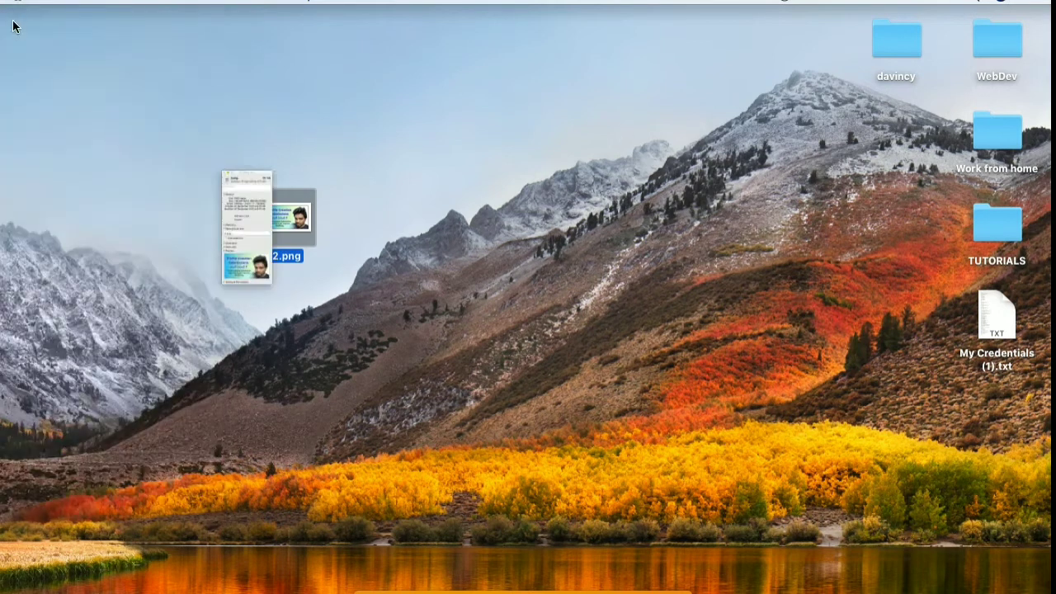
{"action": "left_click_drag", "start_coordinate": [291, 223], "coordinate": [926, 408]}
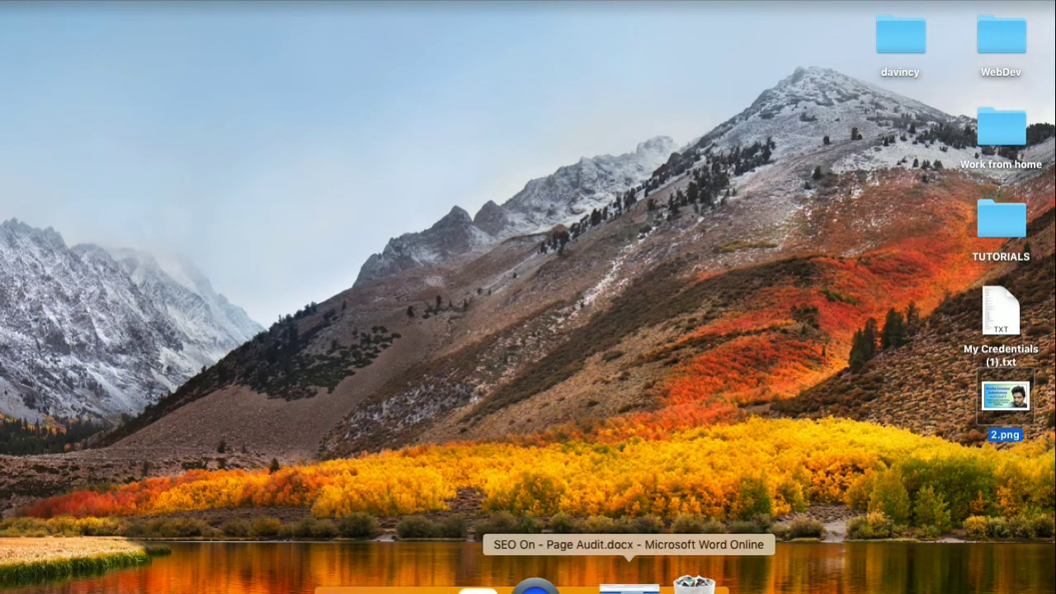
{"action": "left_click", "coordinate": [629, 587]}
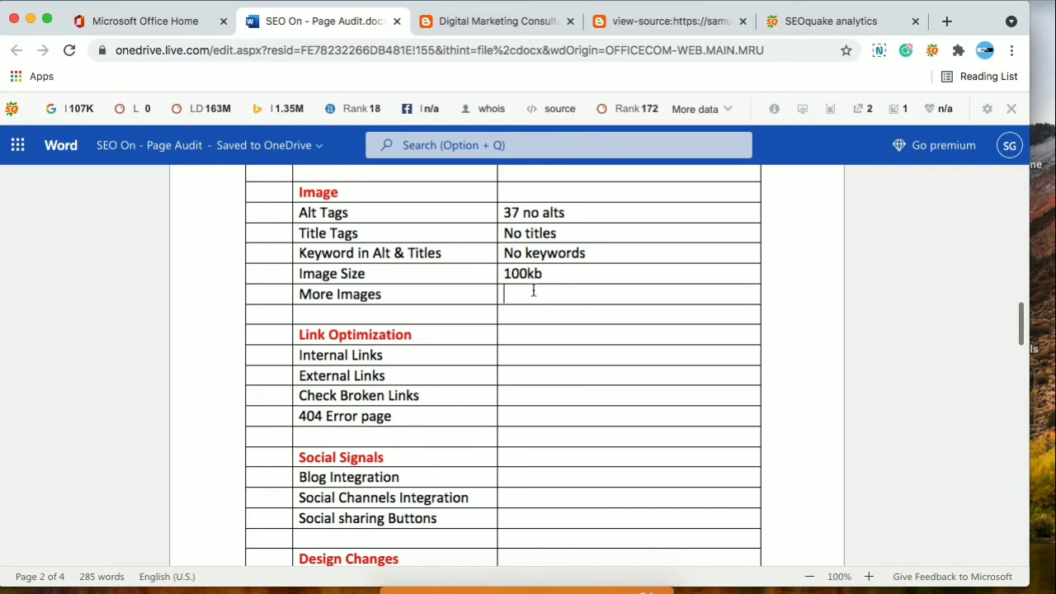
{"action": "left_click", "coordinate": [565, 272]}
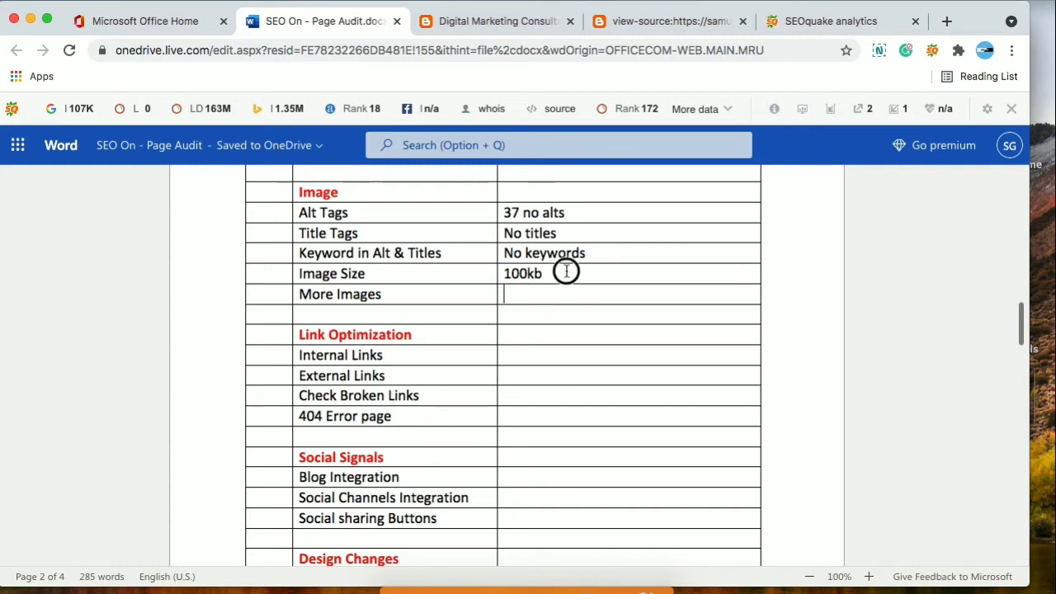
Upload 2.png from Downloads to Compressor.io for compression
{"action": "left_click", "coordinate": [944, 22]}
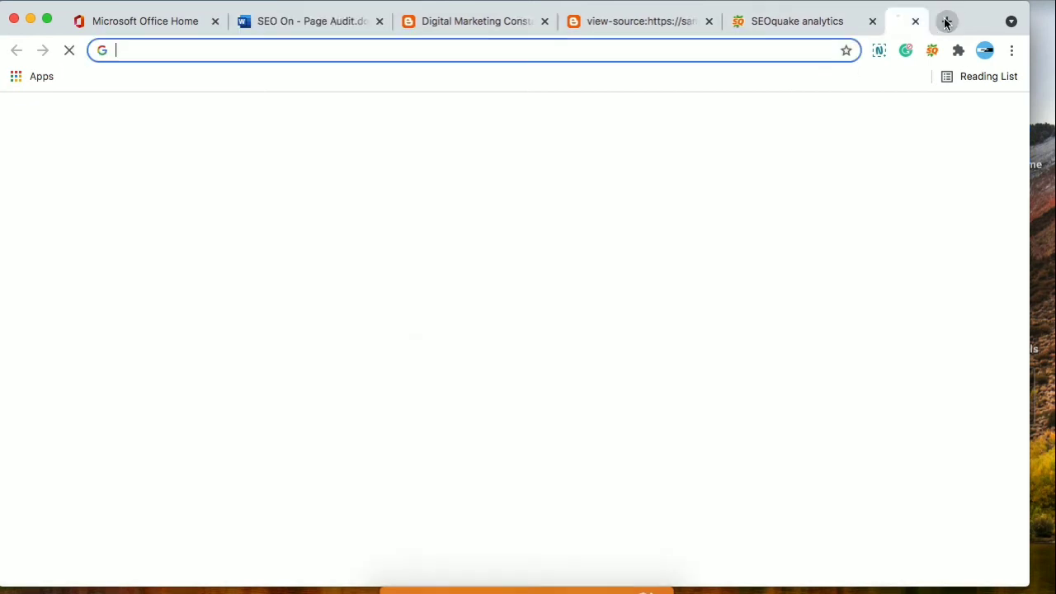
{"action": "type", "text": "copr"}
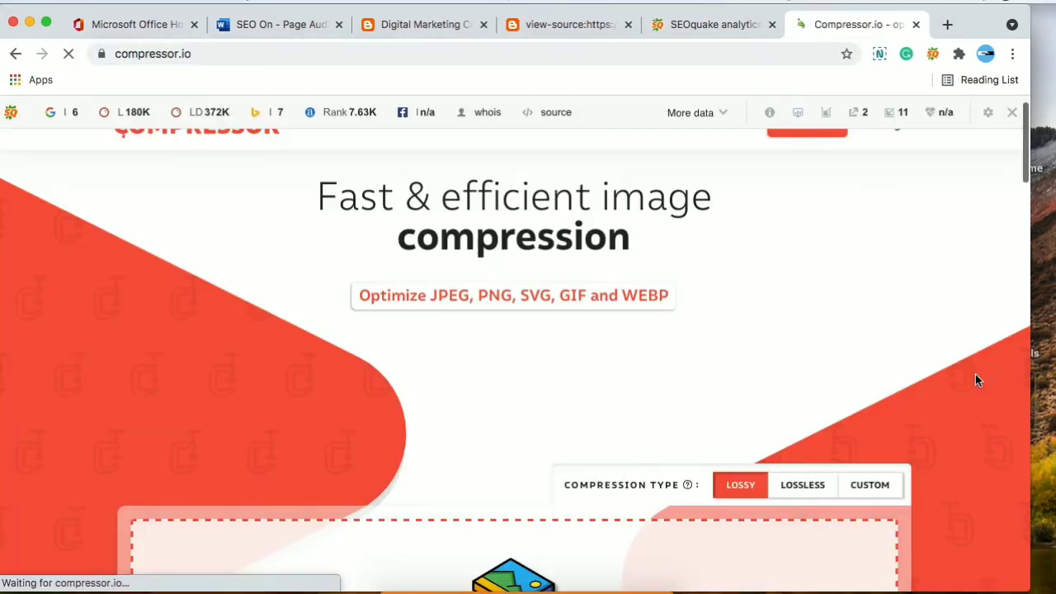
{"action": "scroll", "coordinate": [975, 379], "scroll_direction": "down", "scroll_amount": 5}
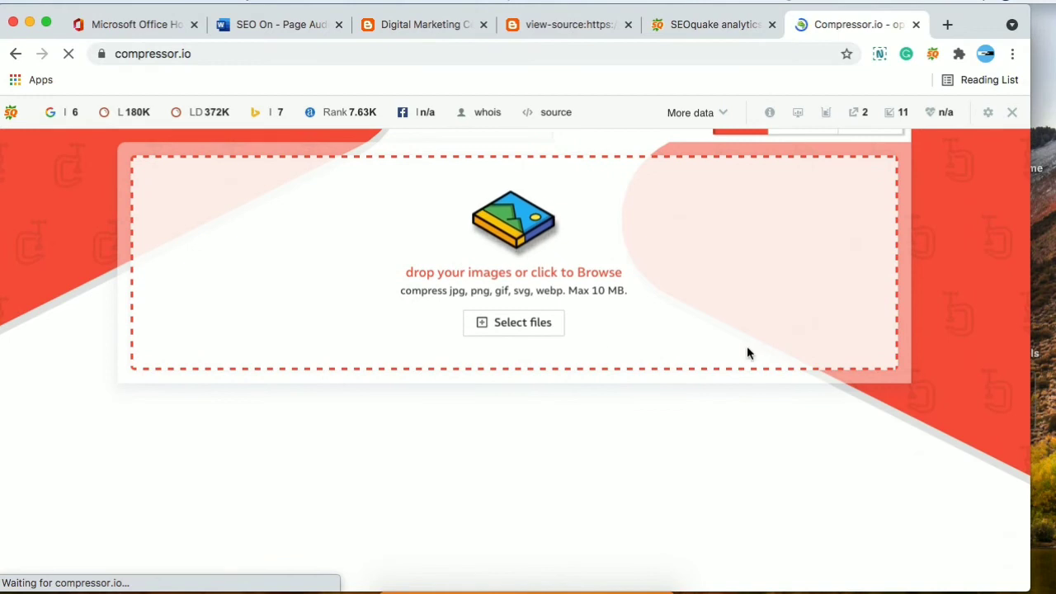
{"action": "left_click", "coordinate": [693, 269]}
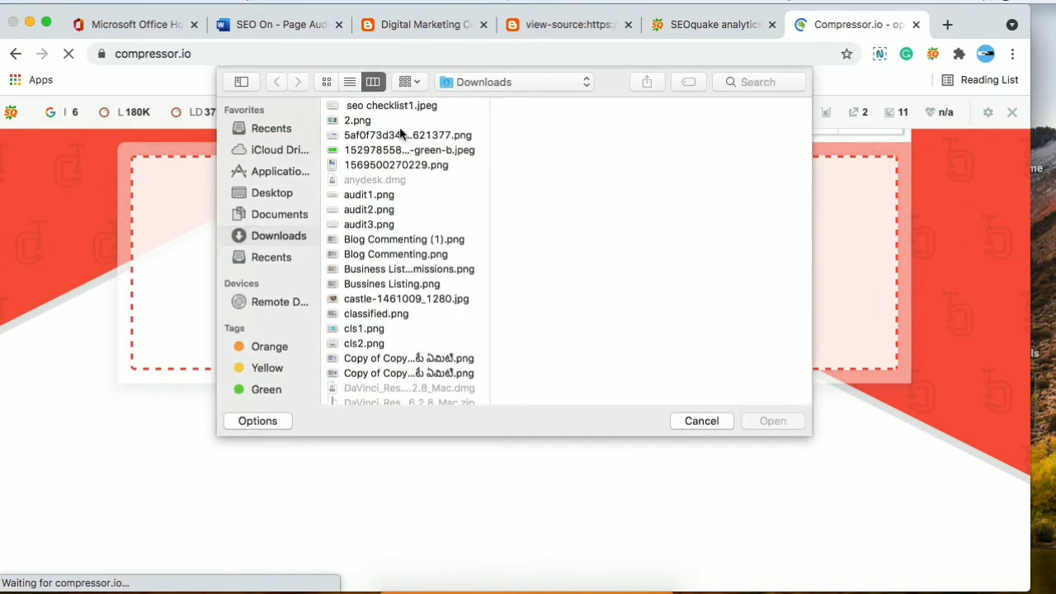
{"action": "left_click", "coordinate": [383, 120]}
{"action": "left_click", "coordinate": [772, 420]}
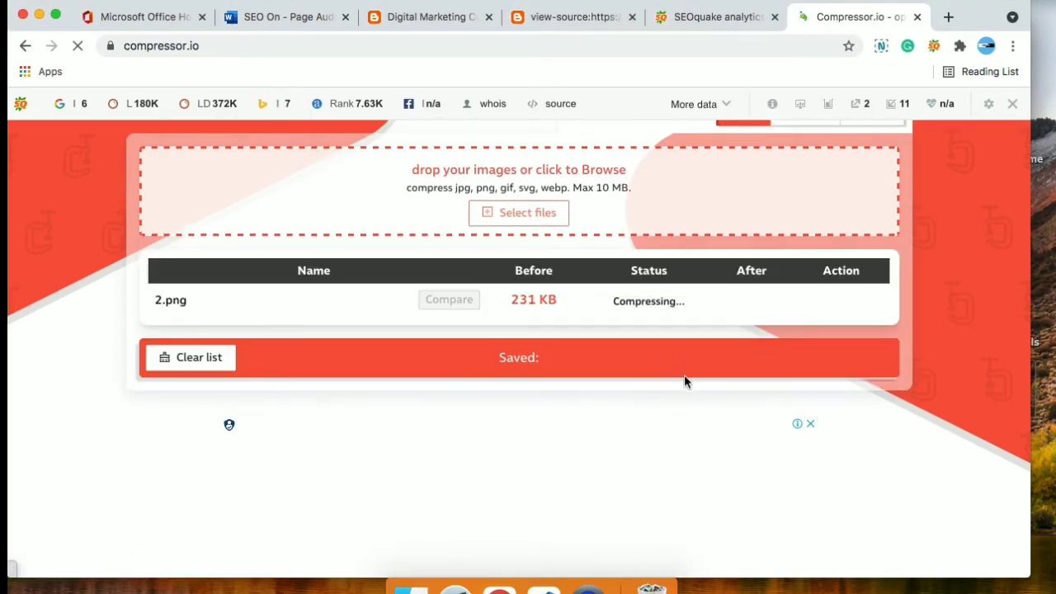
Compare the 231 KB before and 231KB after sizes, then close Compressor.io
{"action": "left_click_drag", "start_coordinate": [513, 301], "coordinate": [540, 301]}
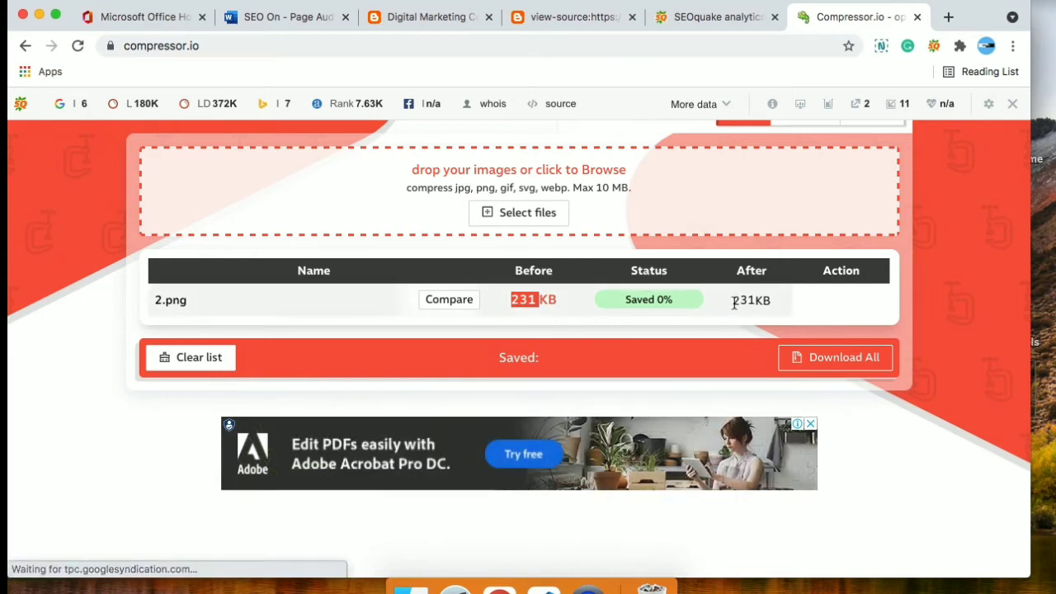
{"action": "left_click_drag", "start_coordinate": [738, 302], "coordinate": [773, 305]}
{"action": "left_click", "coordinate": [830, 302]}
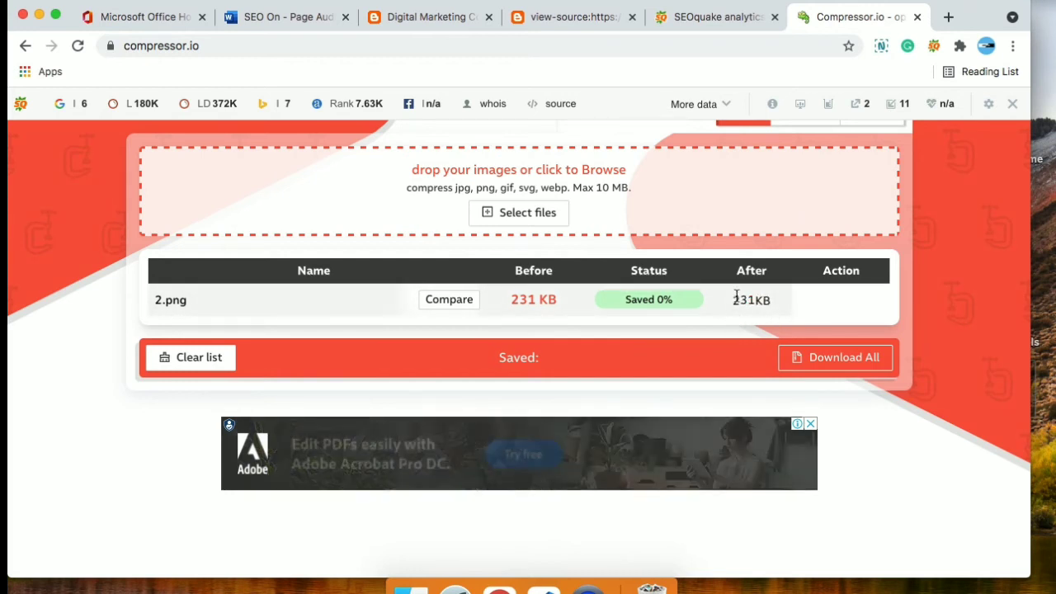
{"action": "left_click_drag", "start_coordinate": [734, 299], "coordinate": [771, 304]}
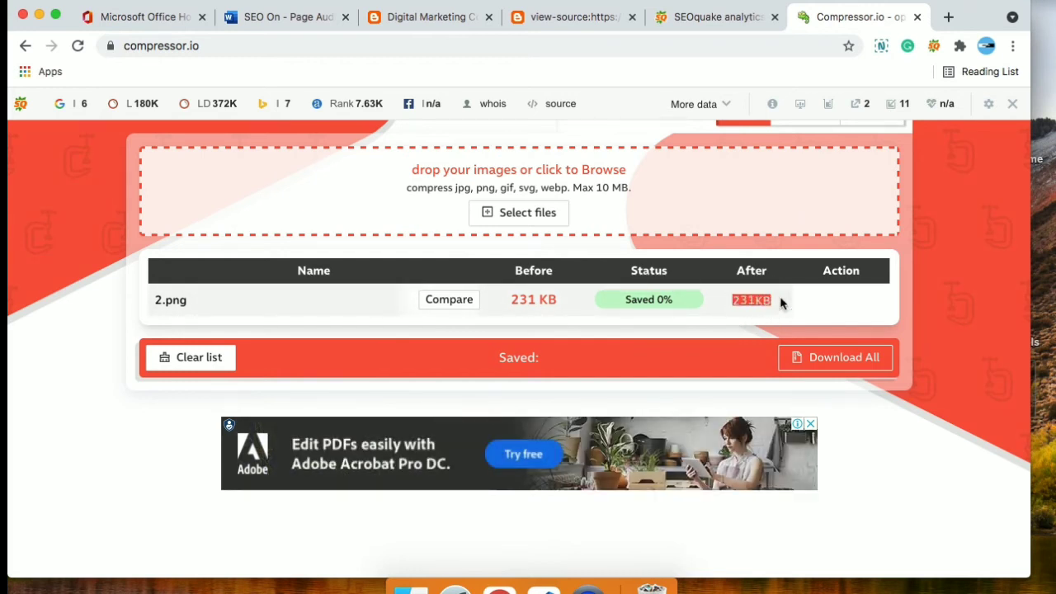
{"action": "left_click", "coordinate": [851, 311]}
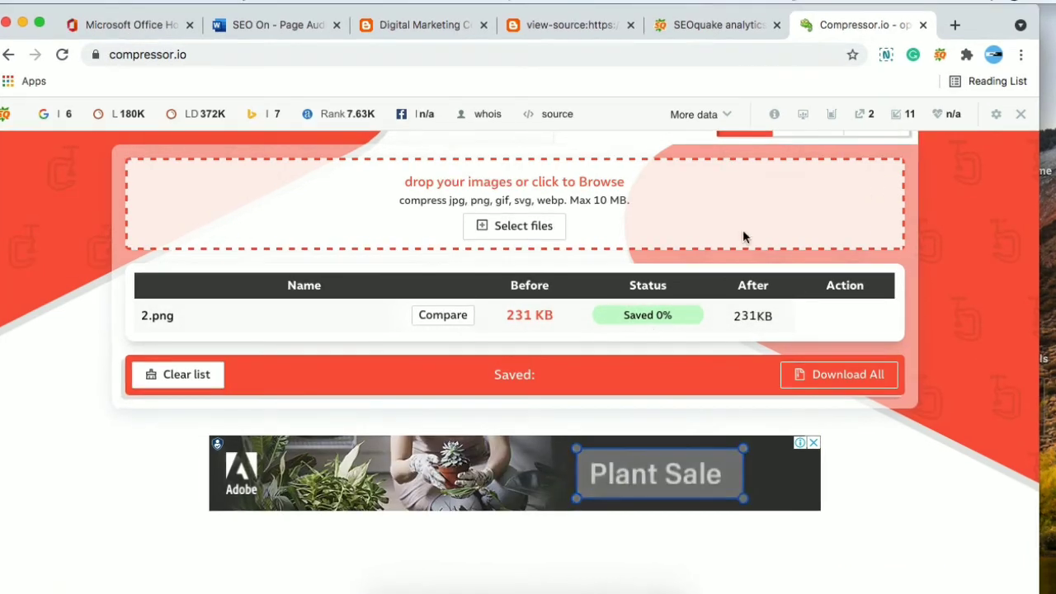
{"action": "left_click", "coordinate": [922, 26]}
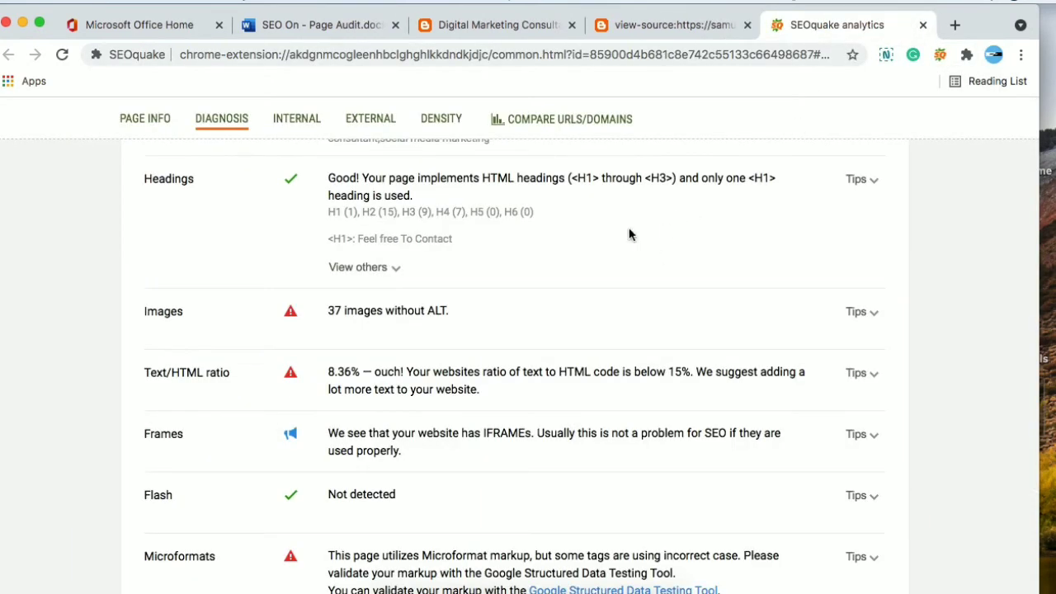
Place the caret in the More Images value cell of the audit document
{"action": "left_click", "coordinate": [330, 26]}
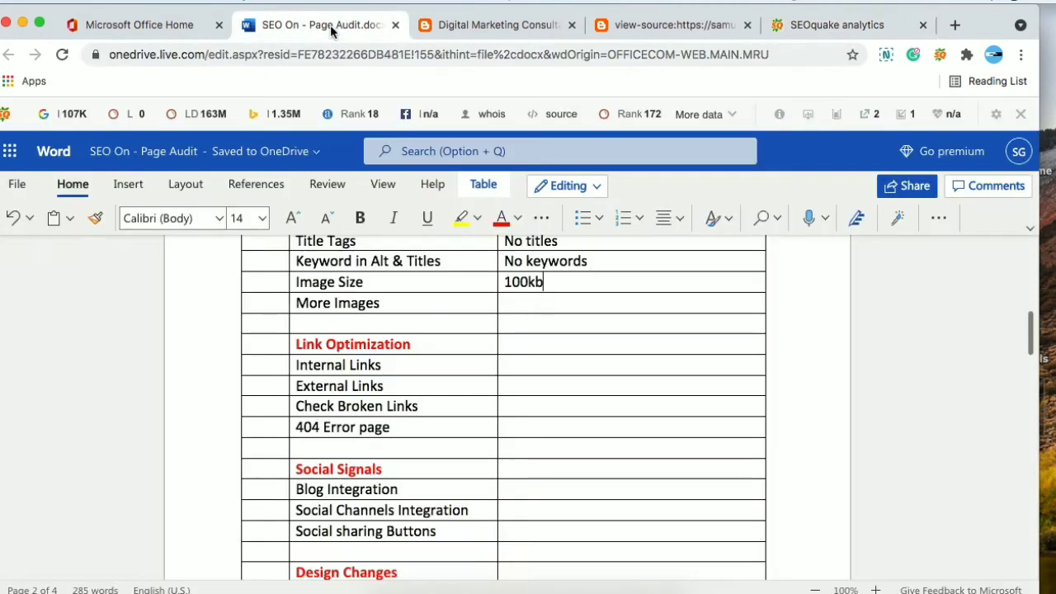
{"action": "left_click", "coordinate": [535, 300]}
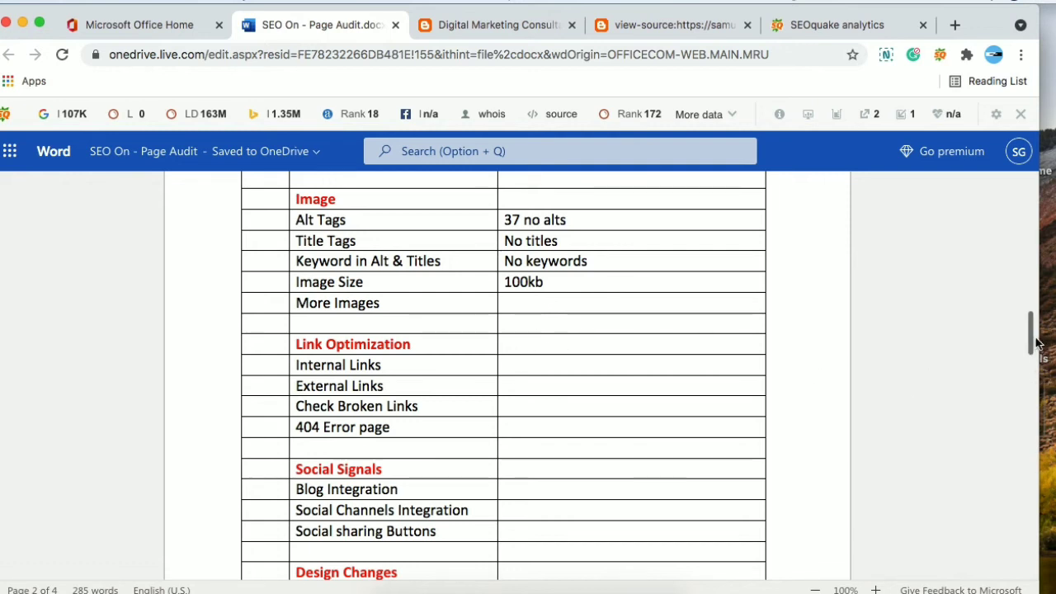
{"action": "left_click_drag", "start_coordinate": [1030, 339], "coordinate": [1031, 352]}
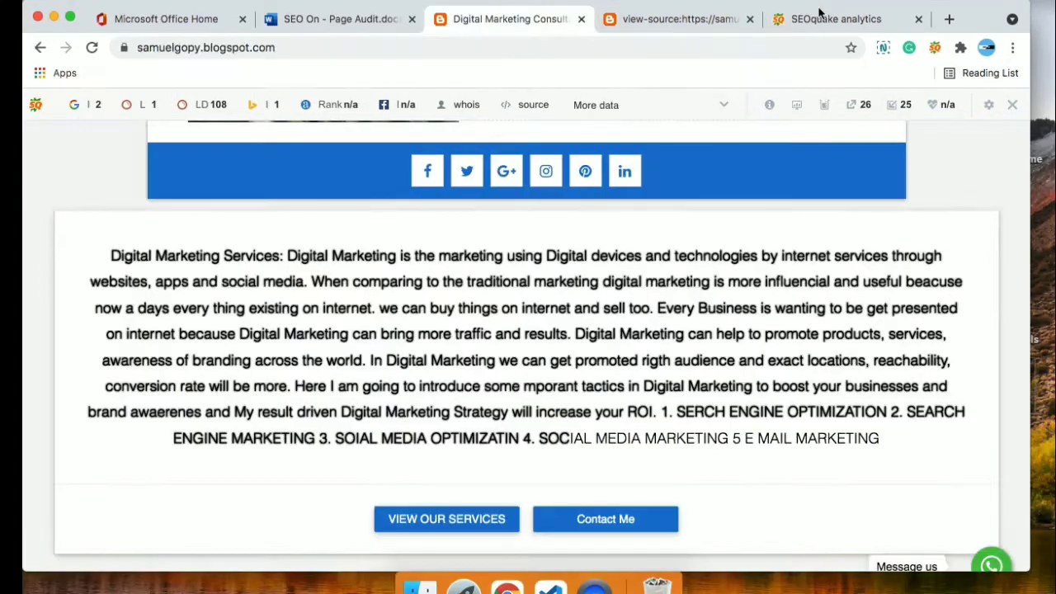
Read SEOquake's link totals for the blog: 25 internal and 26 external
{"action": "left_click", "coordinate": [819, 19]}
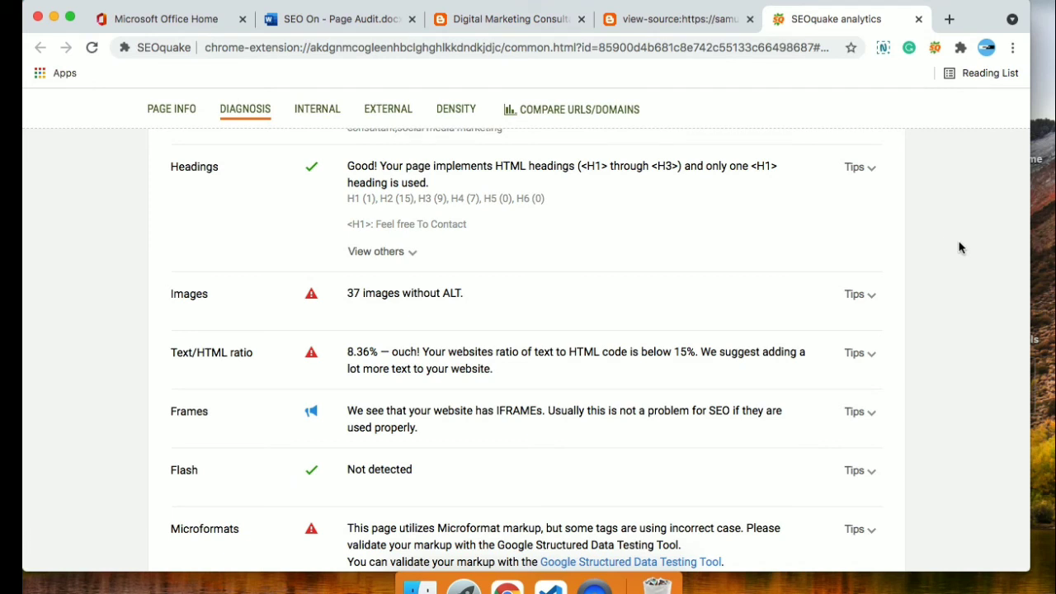
{"action": "scroll", "coordinate": [959, 247], "scroll_direction": "down", "scroll_amount": 3}
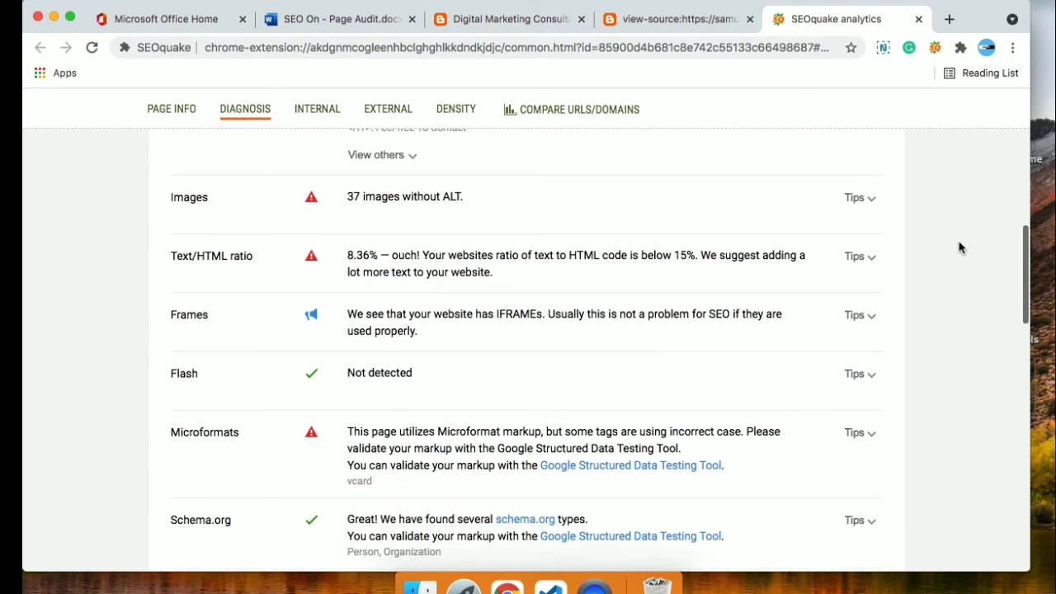
{"action": "scroll", "coordinate": [959, 247], "scroll_direction": "up", "scroll_amount": 2}
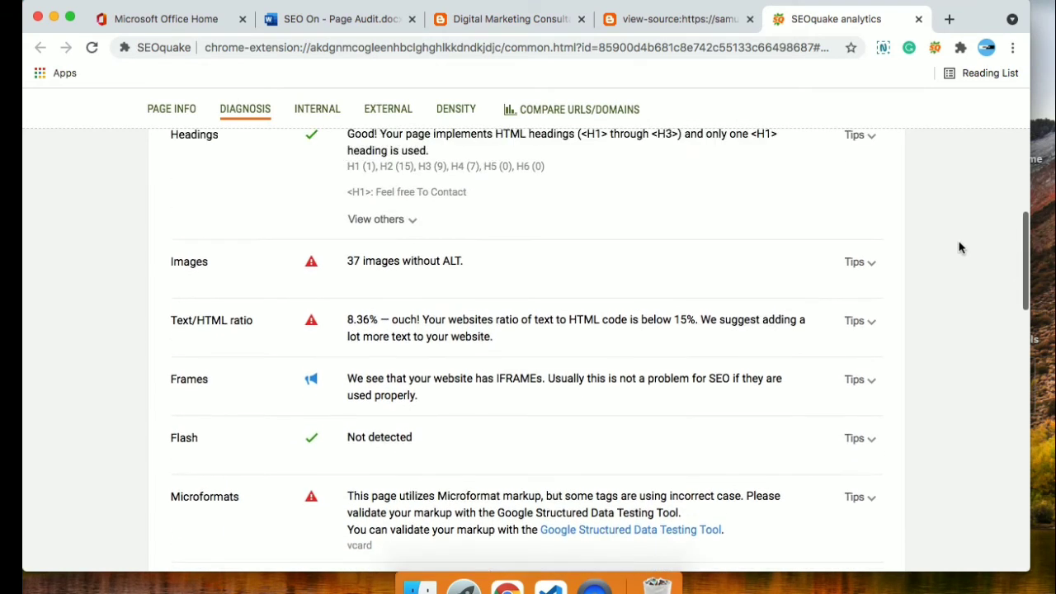
{"action": "left_click", "coordinate": [328, 110]}
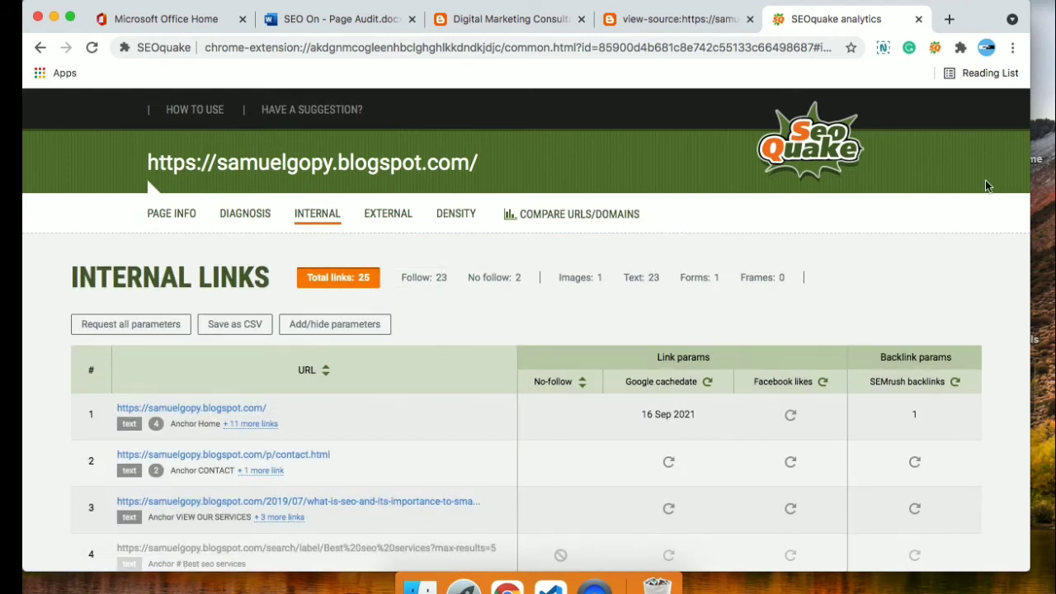
{"action": "scroll", "coordinate": [1000, 251], "scroll_direction": "down", "scroll_amount": 5}
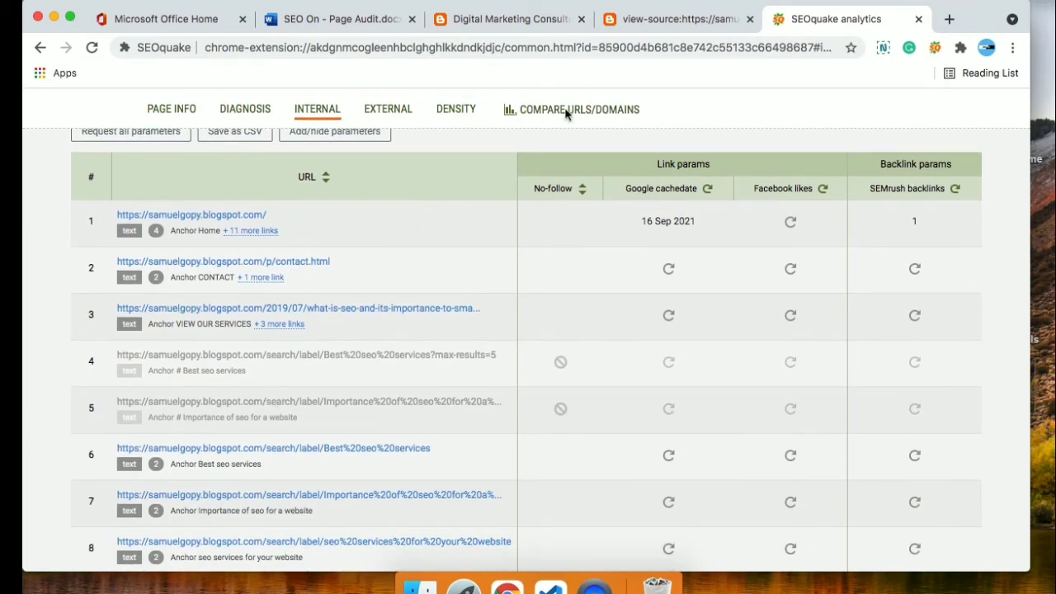
{"action": "left_click", "coordinate": [388, 108]}
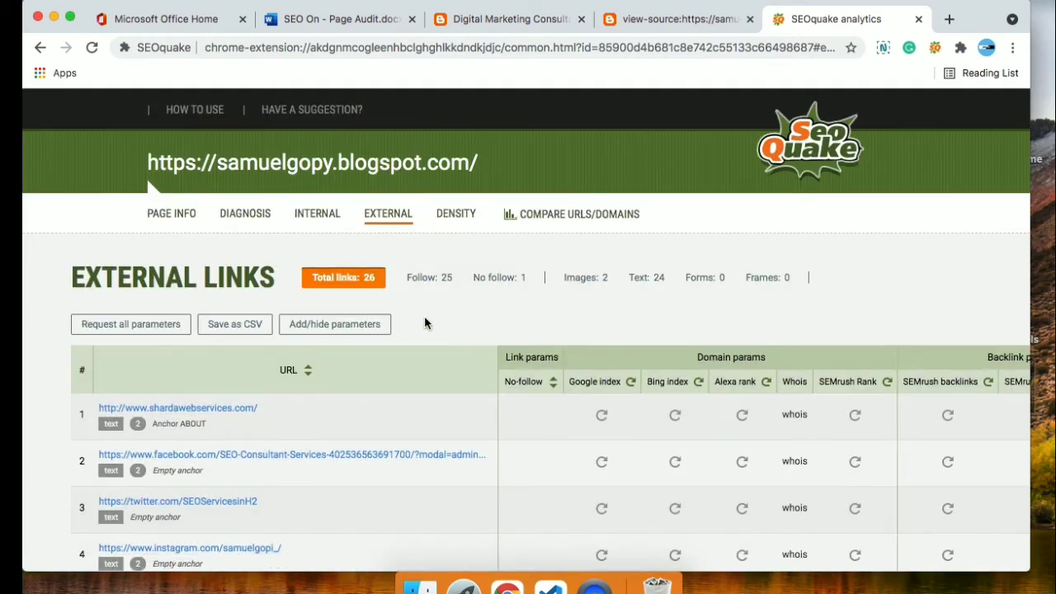
{"action": "scroll", "coordinate": [480, 316], "scroll_direction": "down", "scroll_amount": 5}
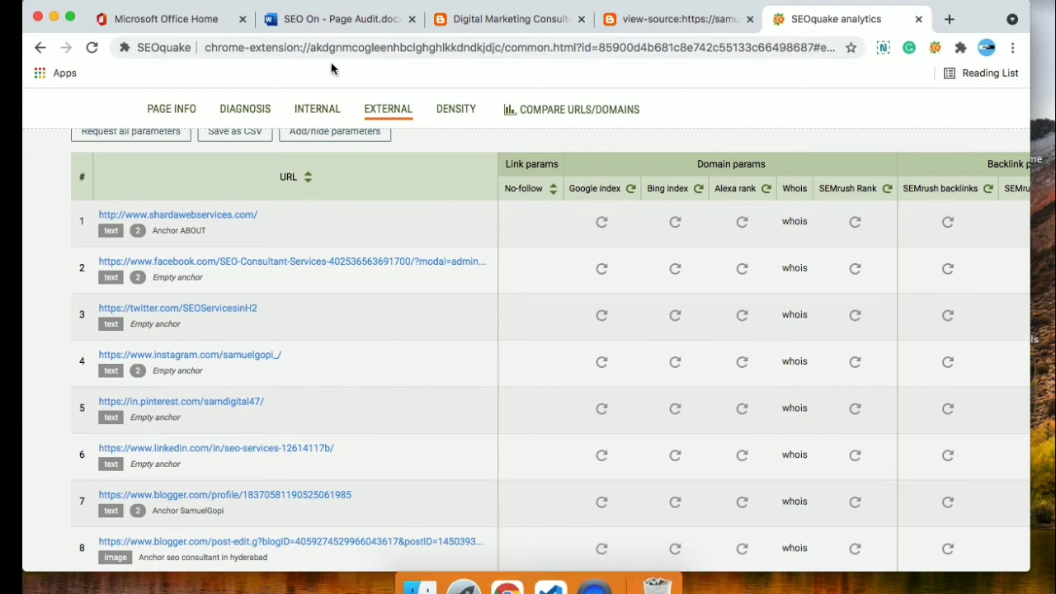
{"action": "left_click", "coordinate": [310, 25]}
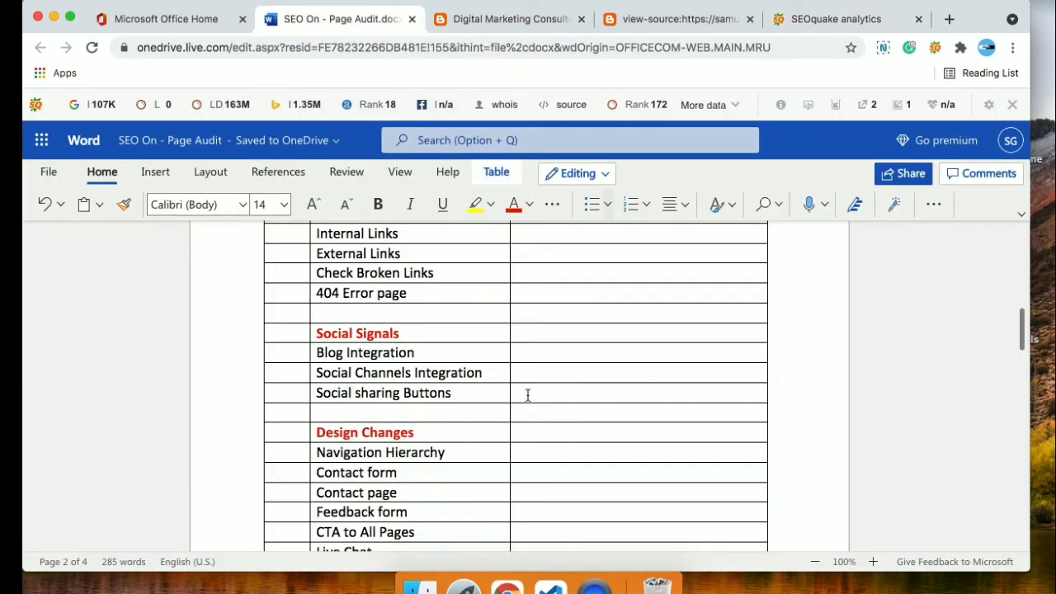
Enter 25 for Internal Links and 26 for External Links in the audit table
{"action": "left_click", "coordinate": [524, 233]}
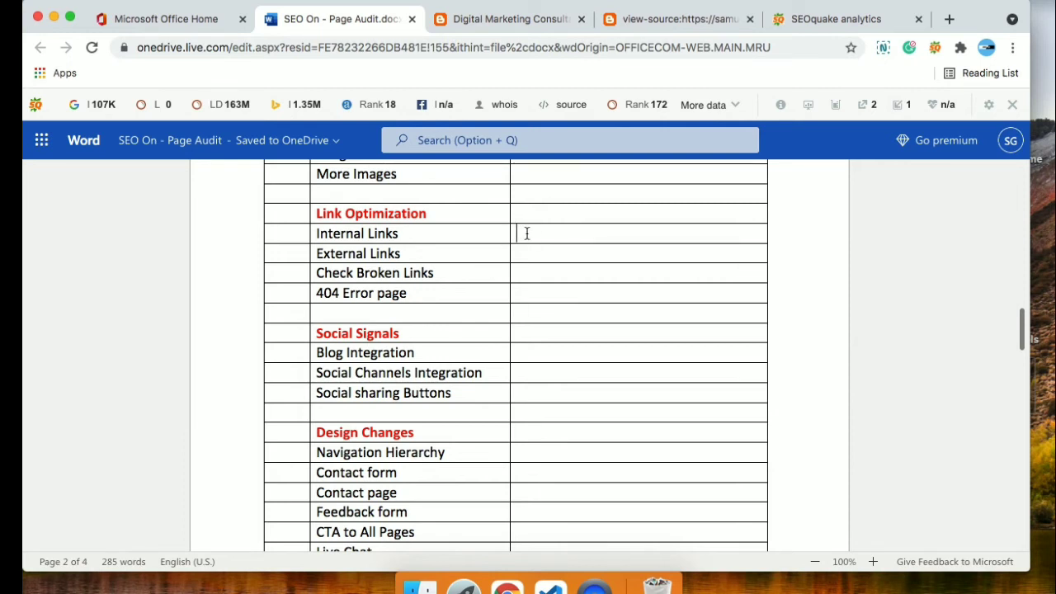
{"action": "type", "text": "25"}
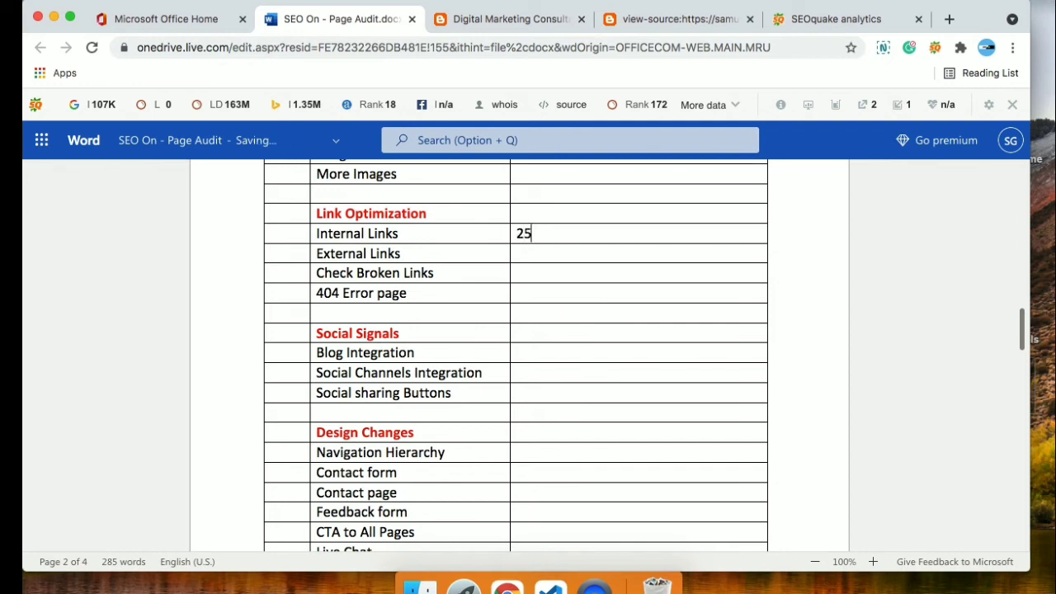
{"action": "left_click", "coordinate": [540, 254]}
{"action": "type", "text": "26"}
{"action": "left_click", "coordinate": [542, 272]}
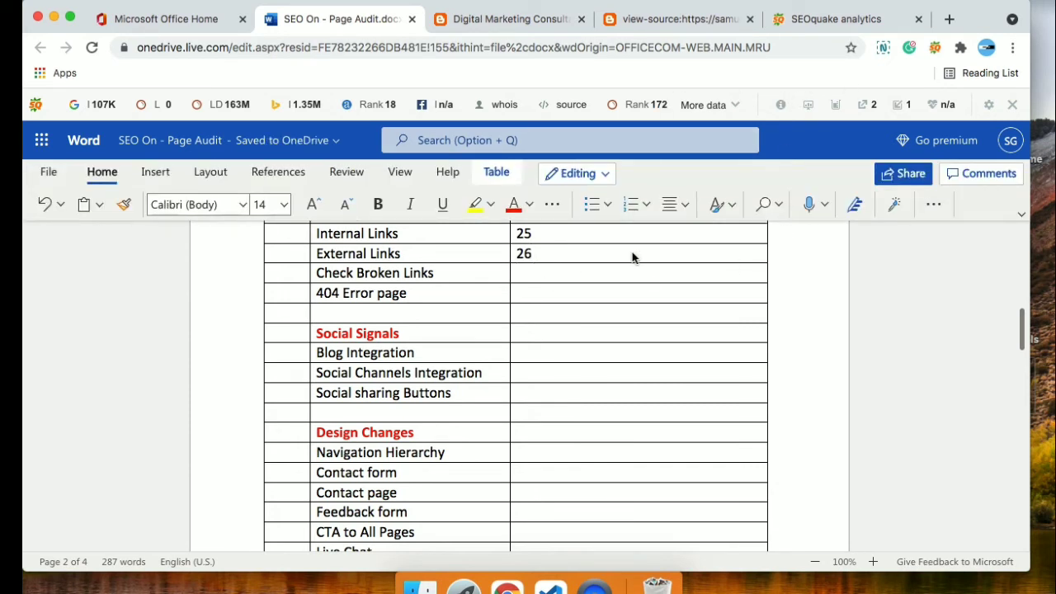
Close the SEOquake analytics report tab
{"action": "left_click", "coordinate": [521, 19]}
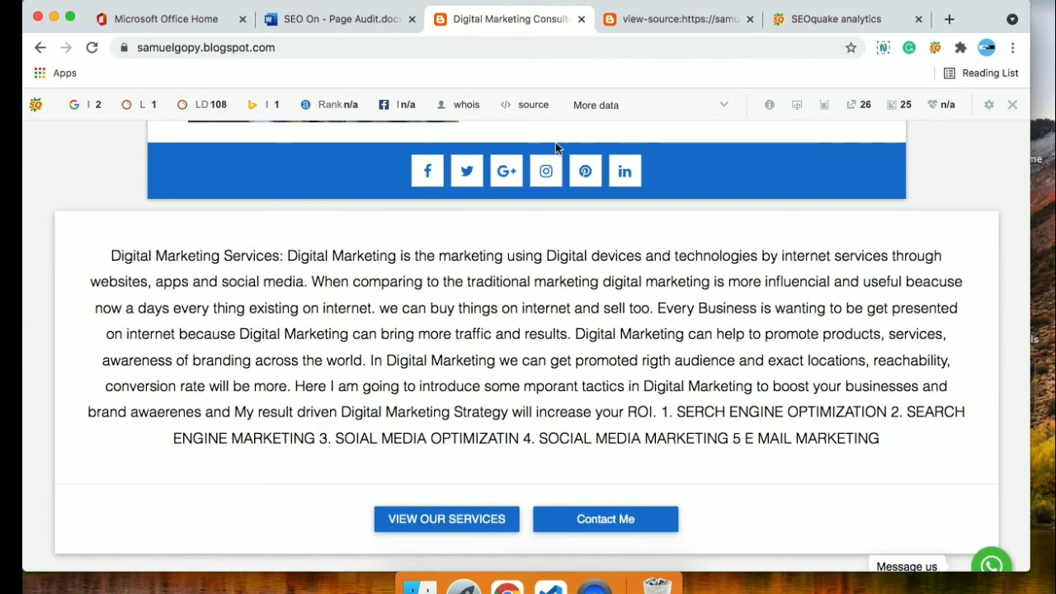
{"action": "left_click", "coordinate": [347, 19]}
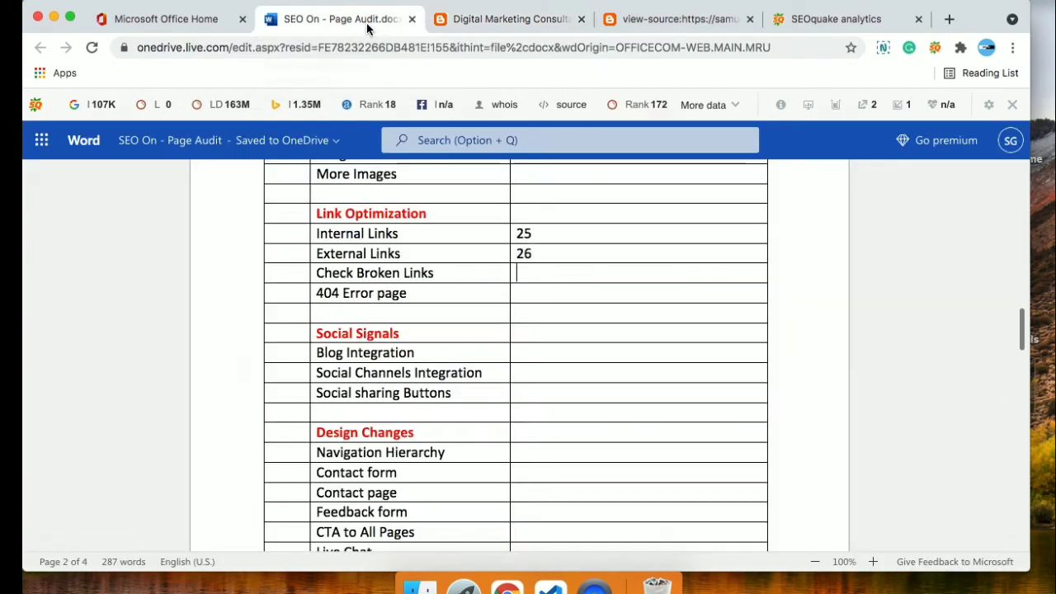
{"action": "left_click", "coordinate": [495, 16]}
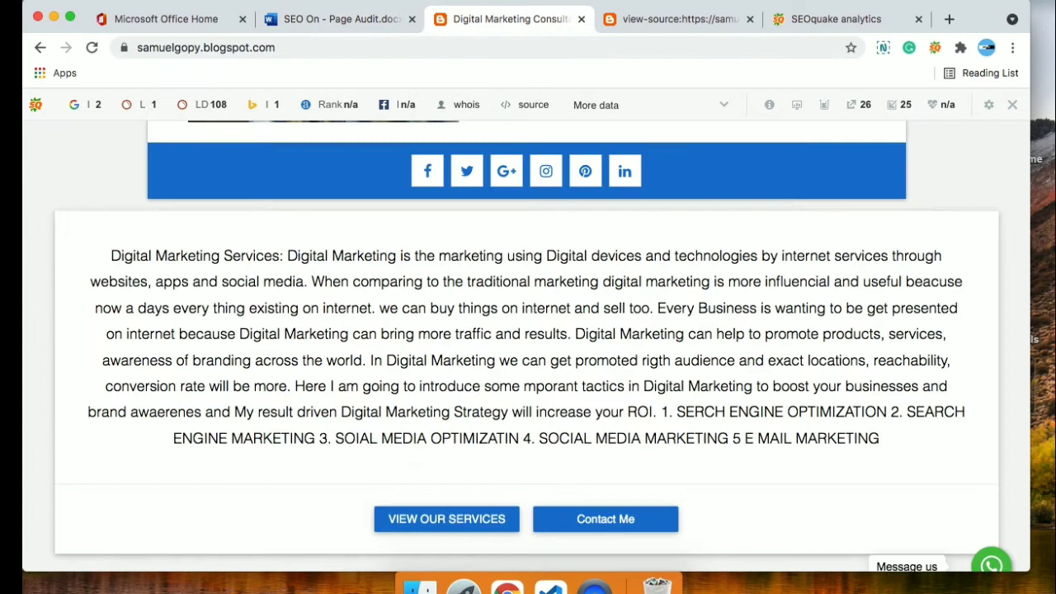
{"action": "left_click", "coordinate": [874, 23]}
{"action": "left_click", "coordinate": [918, 19]}
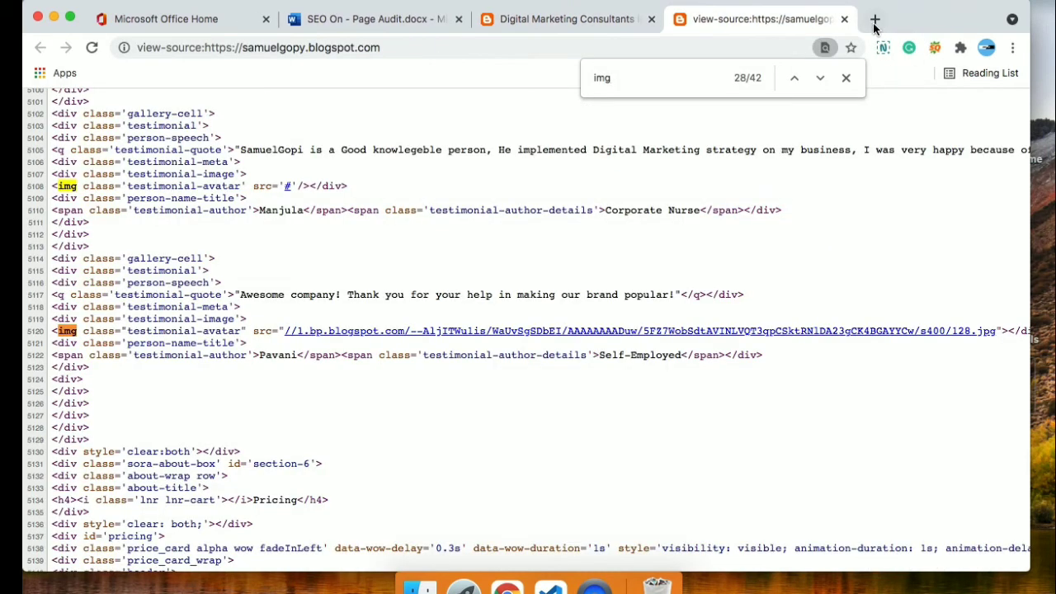
Search 'broken link checker' and enter the blog's address on brokenlinkcheck.com
{"action": "left_click", "coordinate": [873, 19]}
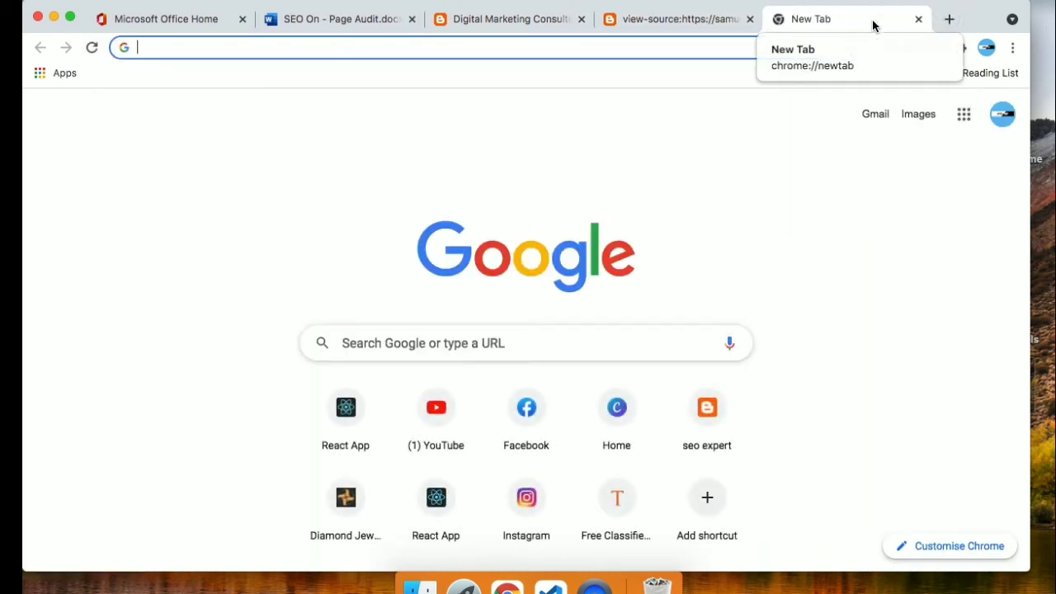
{"action": "type", "text": "broken link checker"}
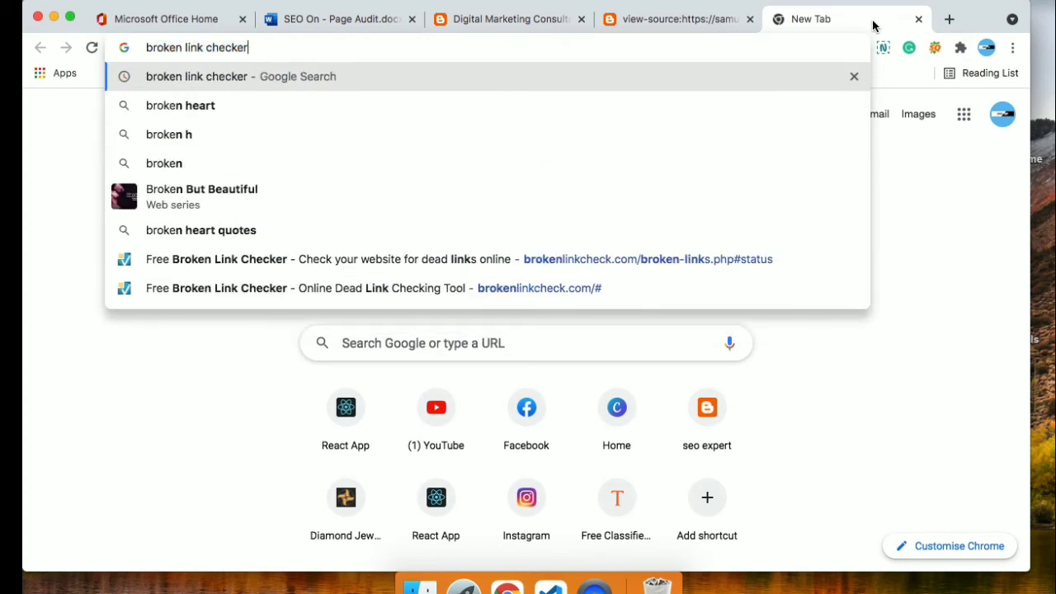
{"action": "key", "text": "Return"}
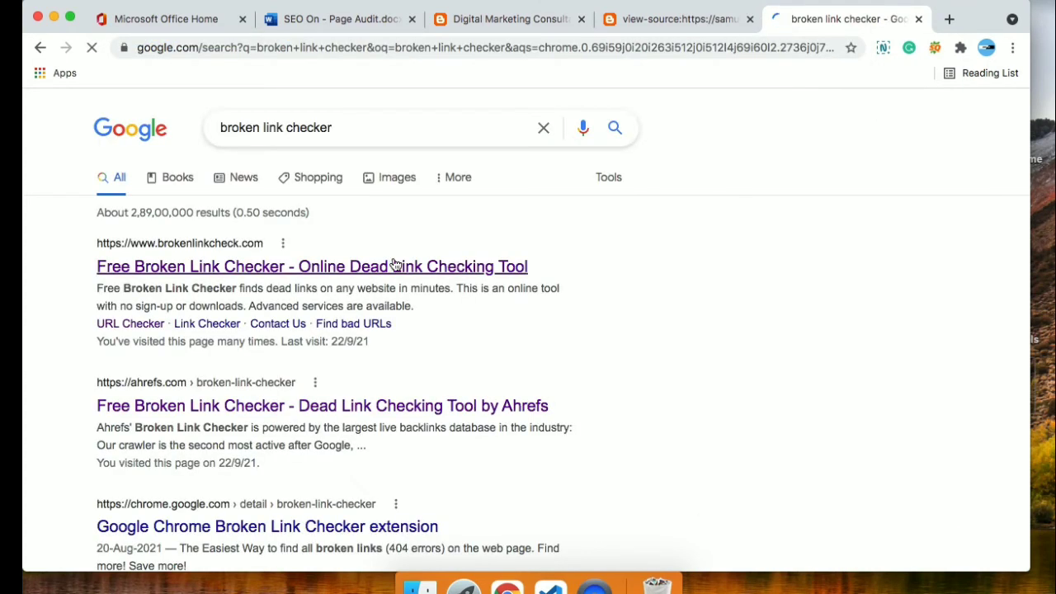
{"action": "left_click", "coordinate": [164, 268]}
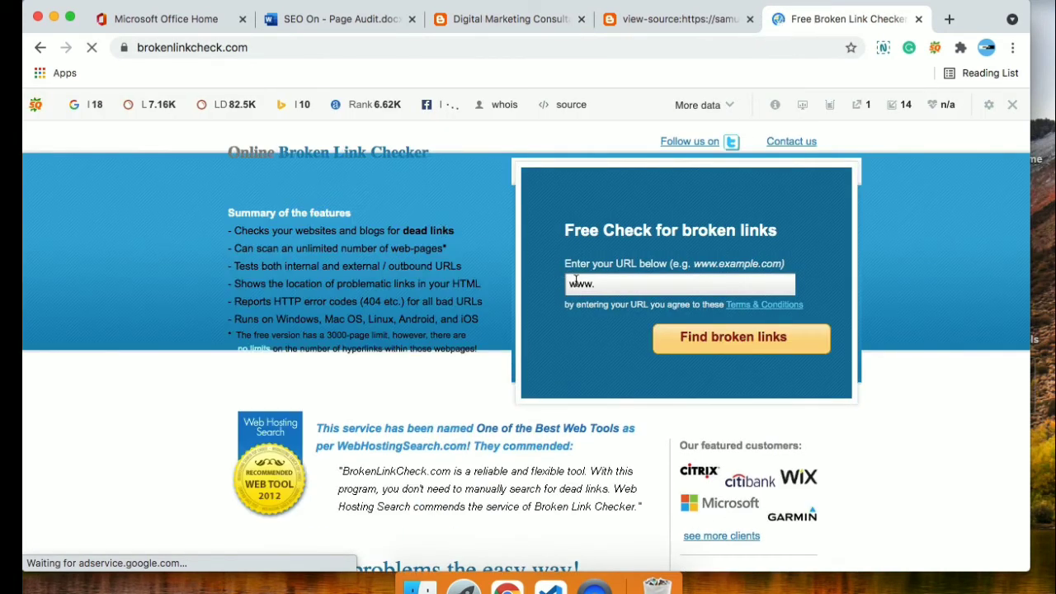
{"action": "left_click", "coordinate": [591, 282]}
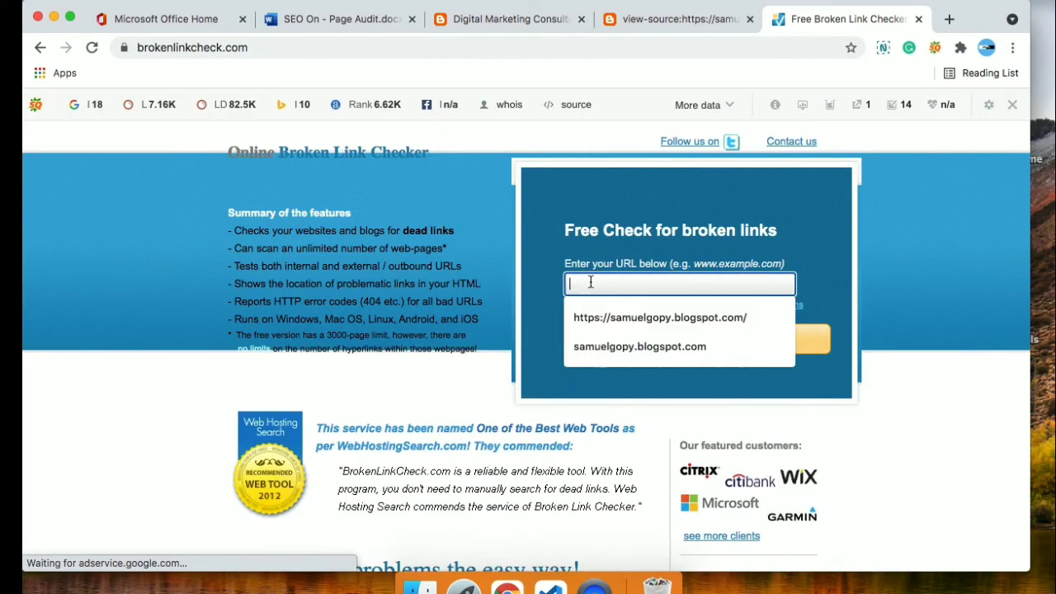
{"action": "left_click", "coordinate": [683, 319]}
{"action": "left_click", "coordinate": [695, 340]}
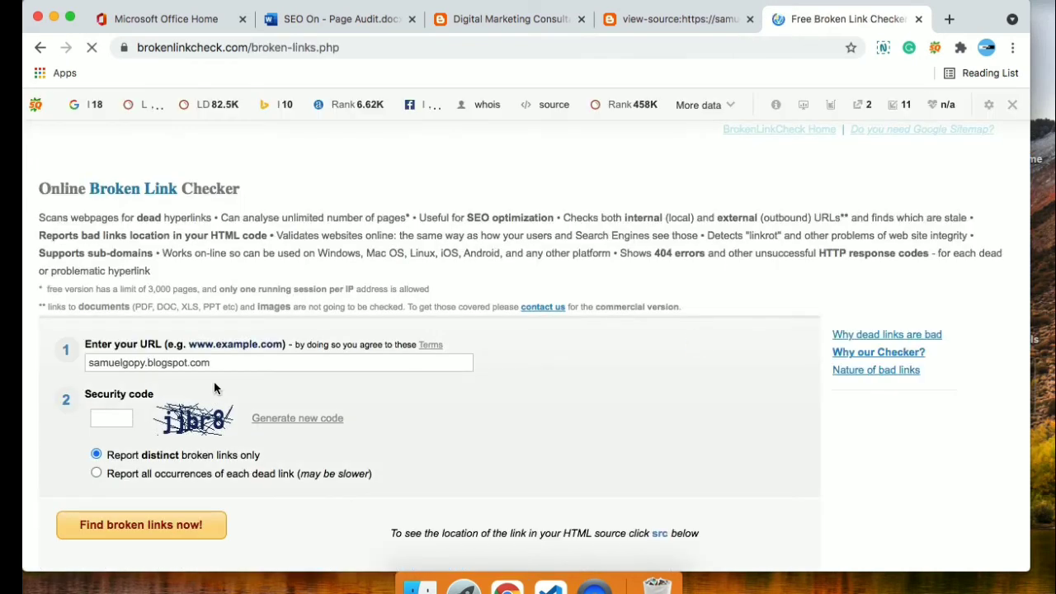
Fill in the security code, report all occurrences, and rerun the scan with a corrected code
{"action": "left_click", "coordinate": [122, 418]}
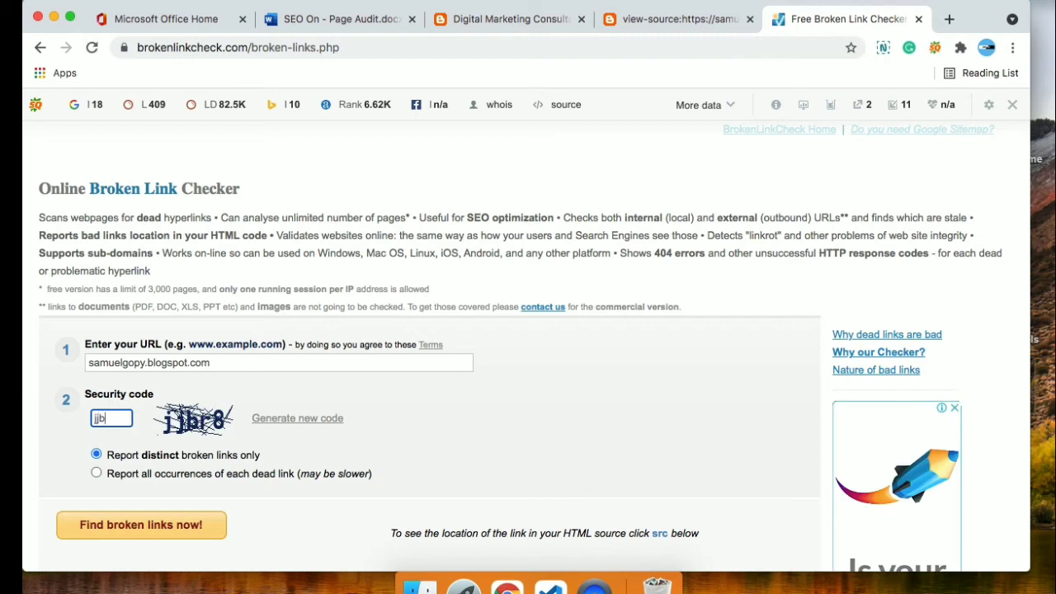
{"action": "type", "text": "jjbr8"}
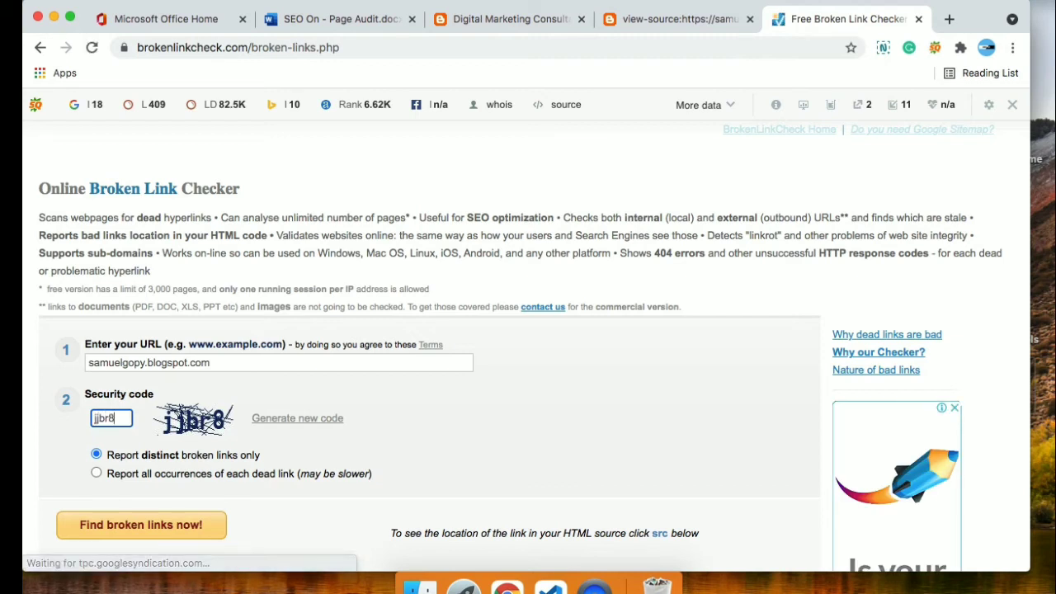
{"action": "left_click", "coordinate": [96, 474]}
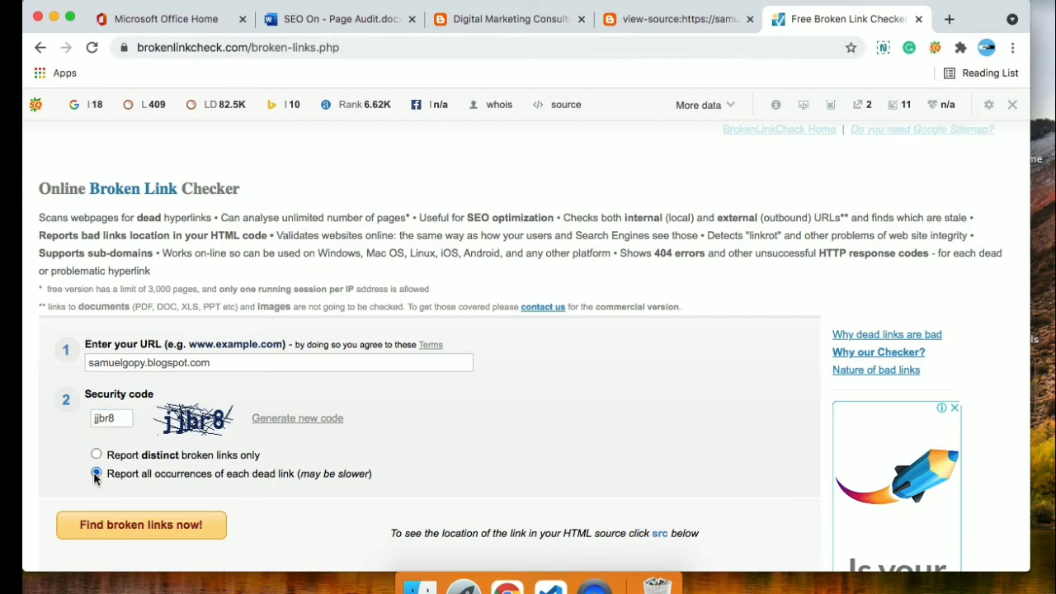
{"action": "left_click", "coordinate": [141, 526]}
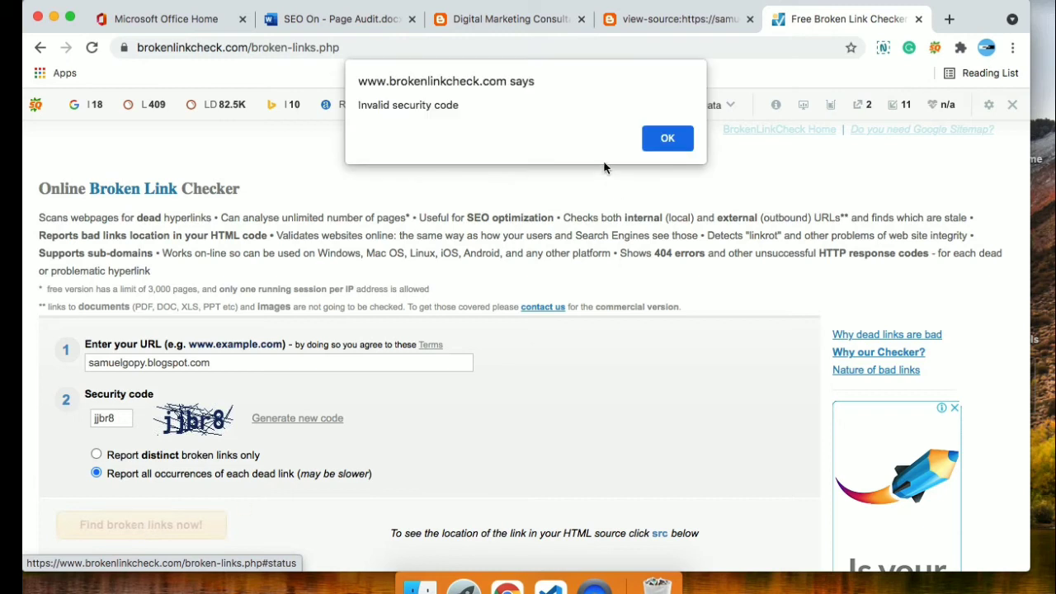
{"action": "left_click", "coordinate": [657, 140]}
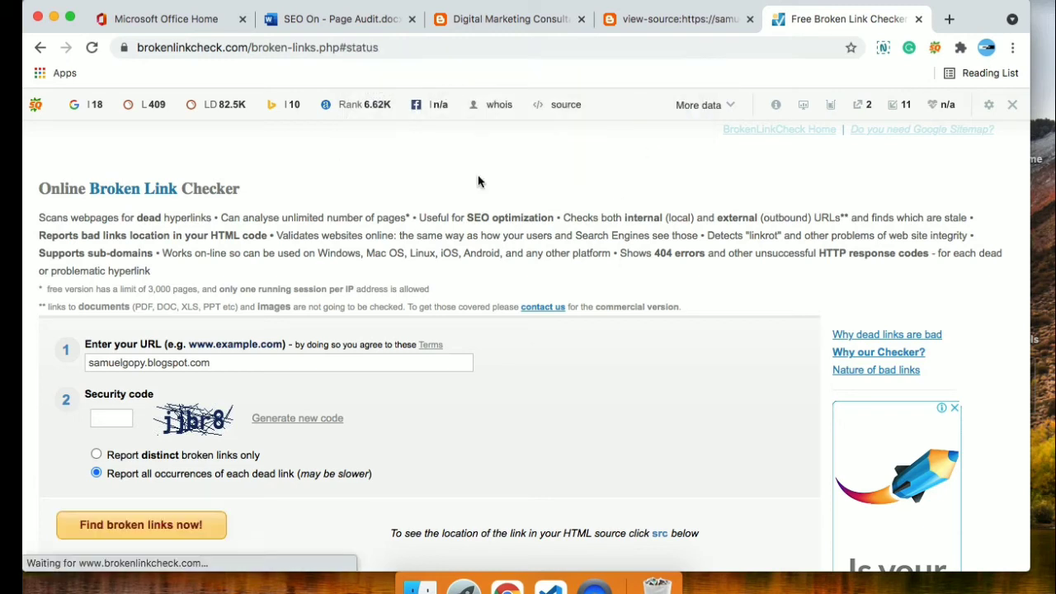
{"action": "left_click", "coordinate": [113, 417]}
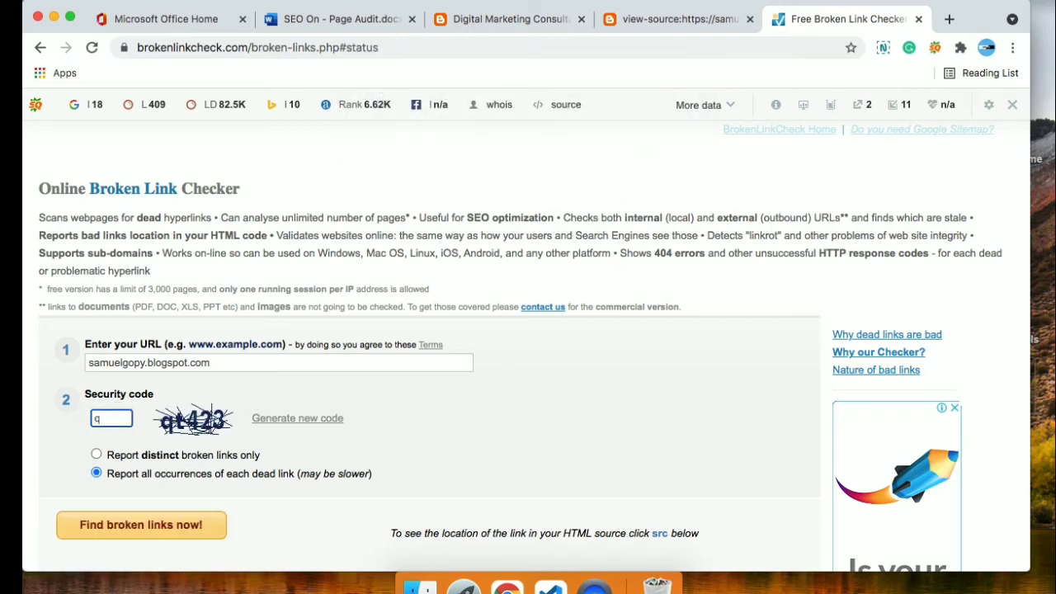
{"action": "type", "text": "qt423"}
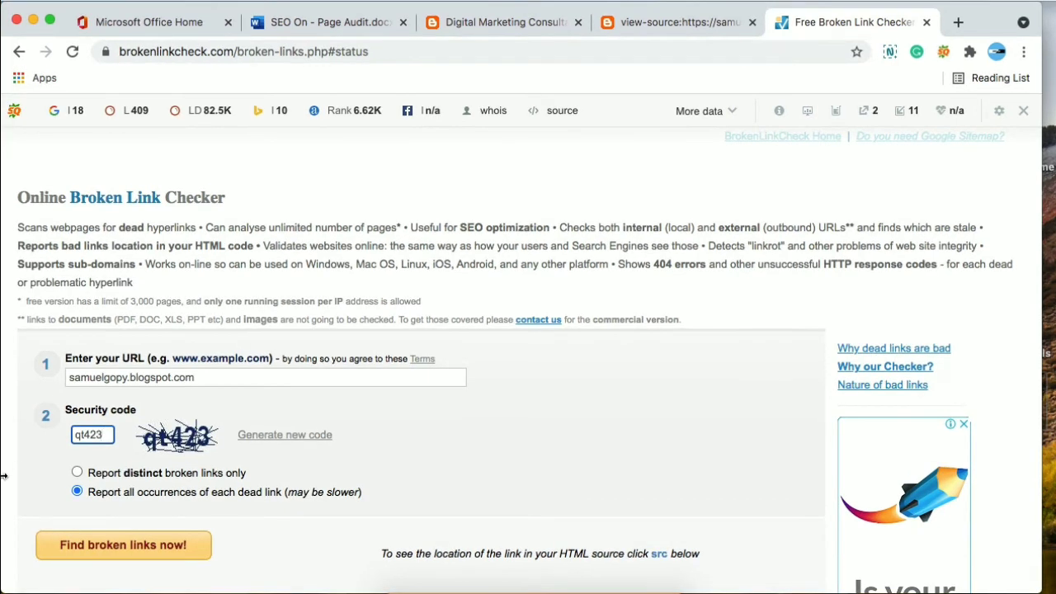
{"action": "left_click", "coordinate": [106, 556]}
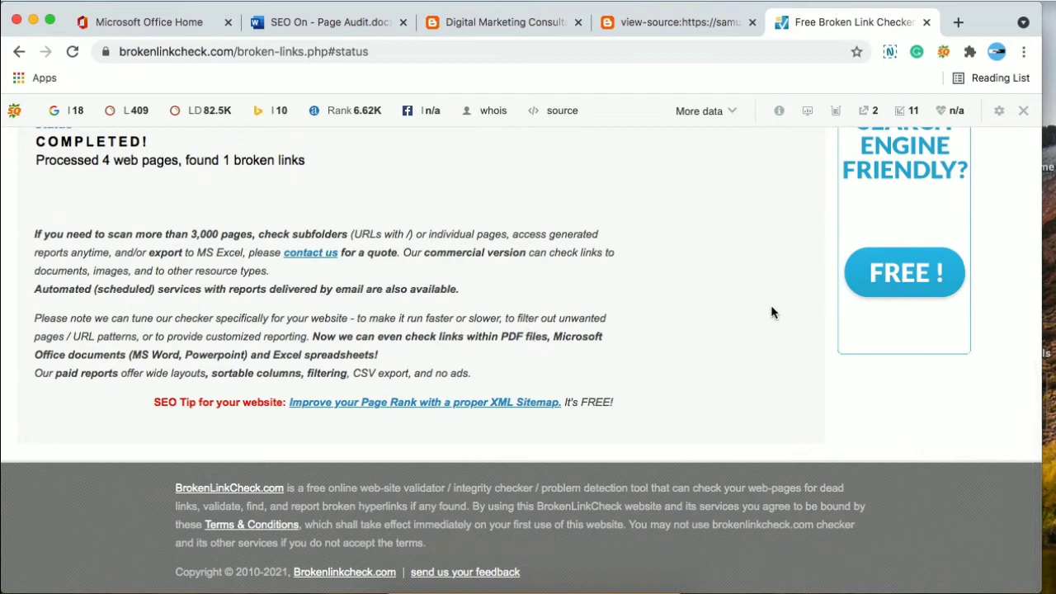
Read the result: 1 broken buddyblogger.in link with link text 'What is SEO?'
{"action": "scroll", "coordinate": [770, 305], "scroll_direction": "up", "scroll_amount": 3}
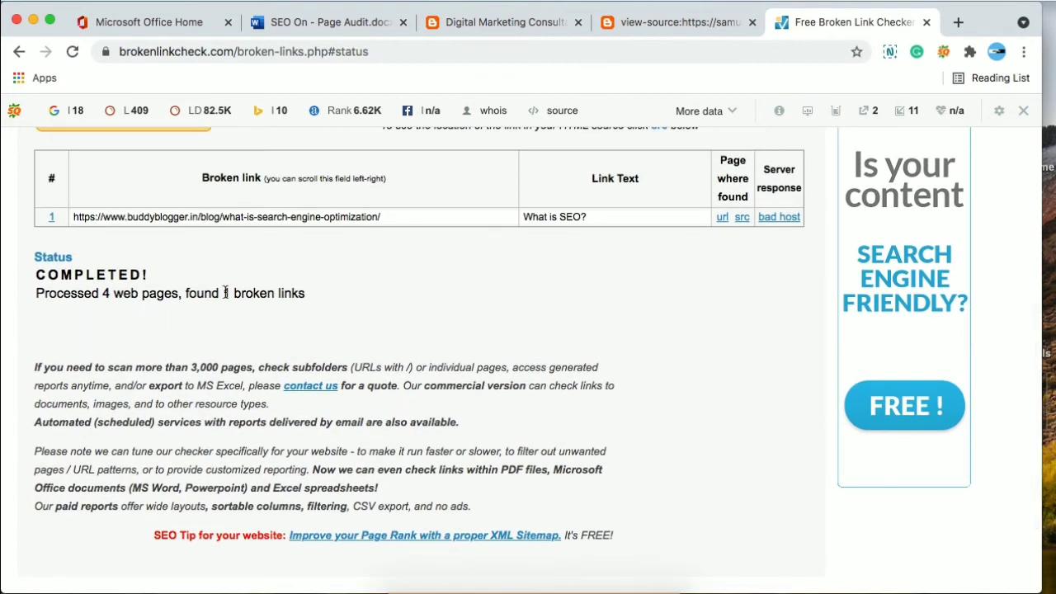
{"action": "left_click_drag", "start_coordinate": [225, 292], "coordinate": [306, 292]}
{"action": "left_click", "coordinate": [575, 309]}
{"action": "left_click_drag", "start_coordinate": [74, 217], "coordinate": [386, 217]}
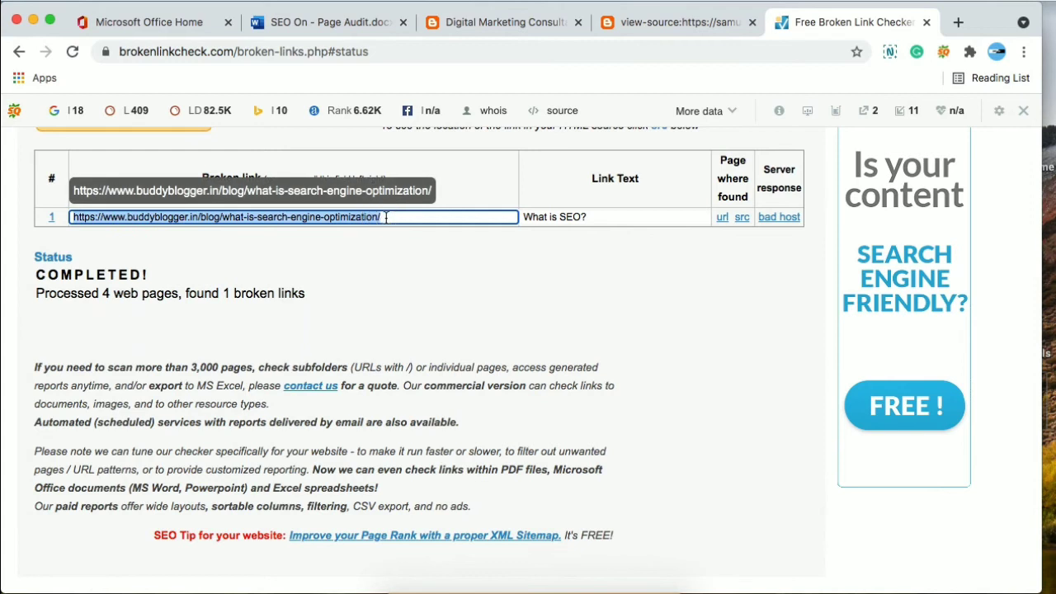
{"action": "left_click", "coordinate": [385, 217]}
{"action": "left_click", "coordinate": [605, 217]}
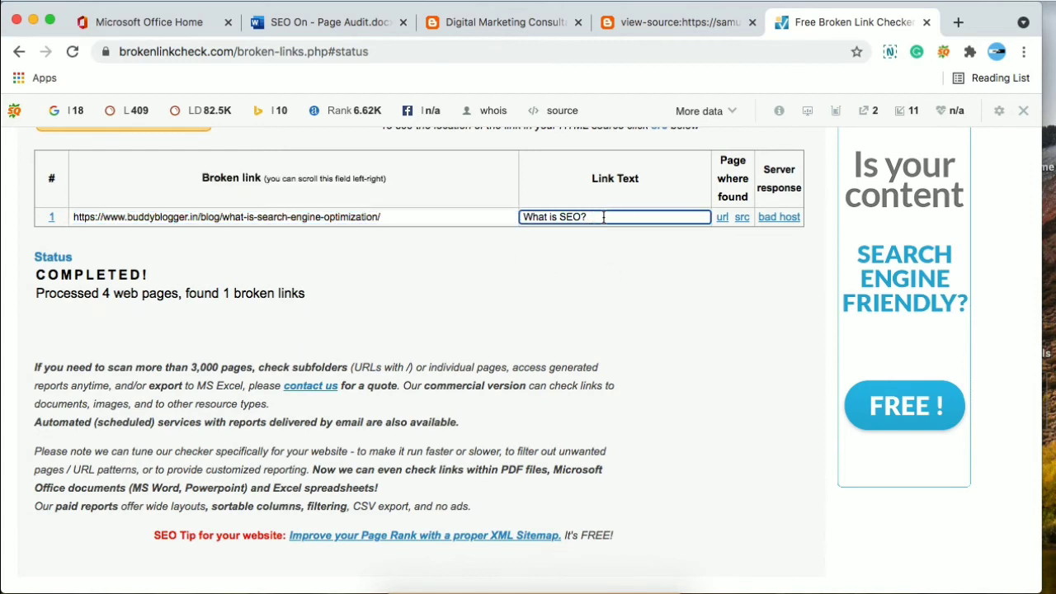
{"action": "left_click_drag", "start_coordinate": [603, 215], "coordinate": [524, 217]}
{"action": "left_click", "coordinate": [615, 254]}
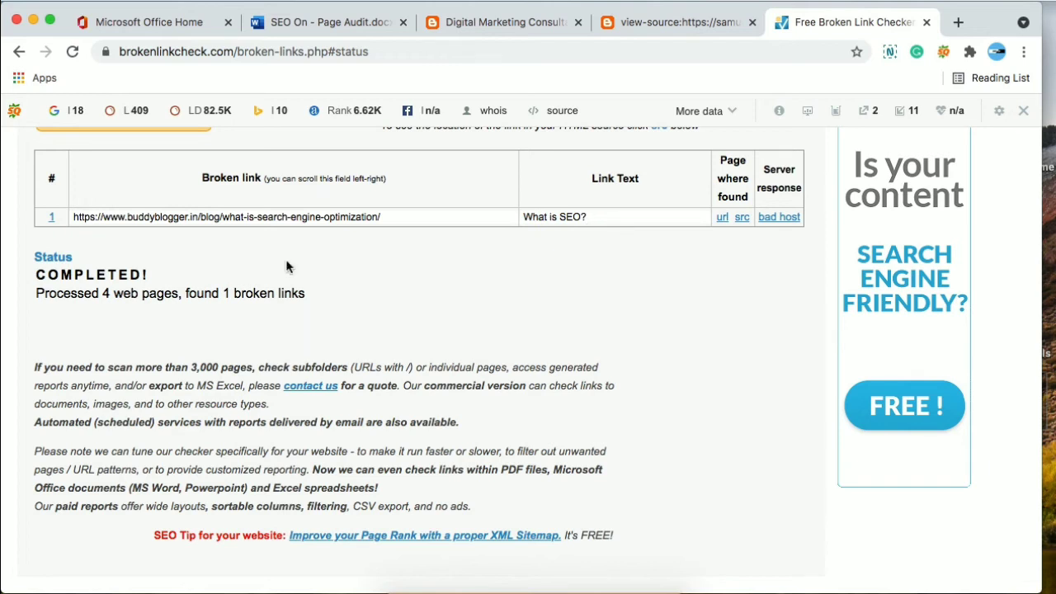
Open the 'What is Search Engine Optimization' post from the blog's home page
{"action": "left_click", "coordinate": [477, 24]}
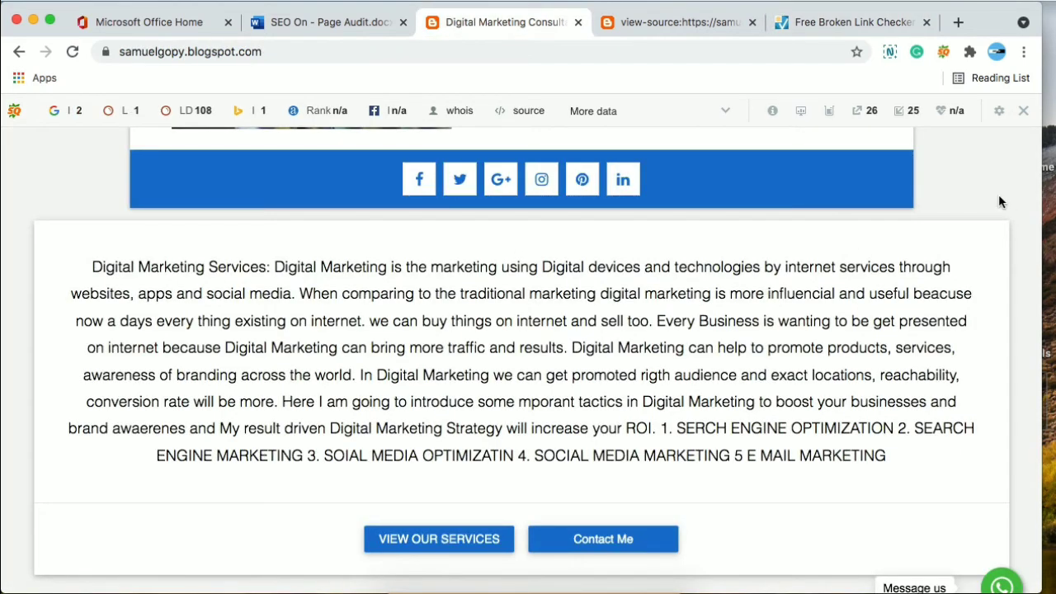
{"action": "scroll", "coordinate": [999, 201], "scroll_direction": "down", "scroll_amount": 6}
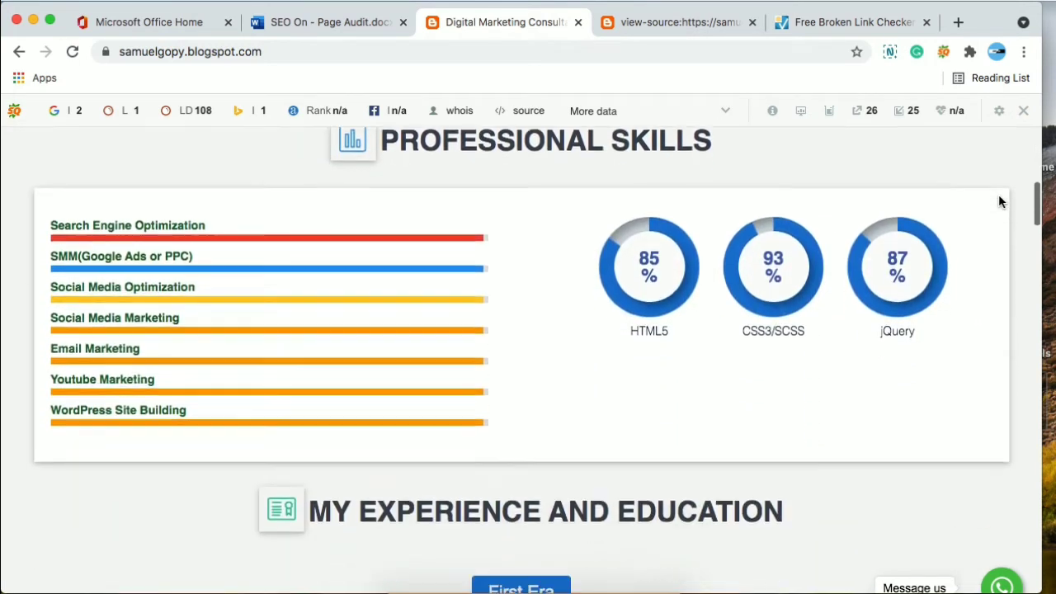
{"action": "scroll", "coordinate": [998, 201], "scroll_direction": "down", "scroll_amount": 8}
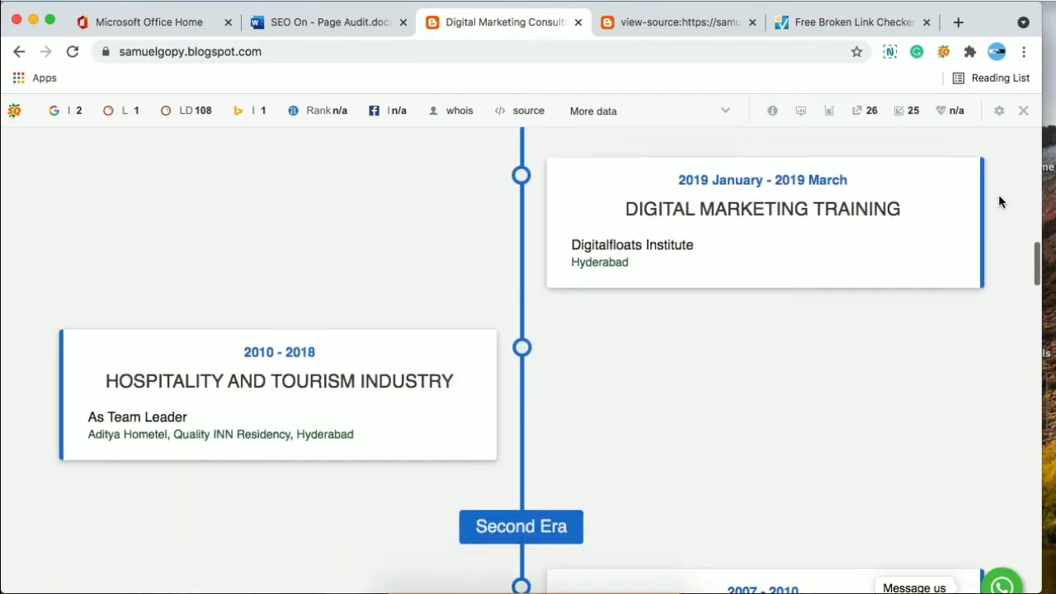
{"action": "scroll", "coordinate": [998, 202], "scroll_direction": "down", "scroll_amount": 12}
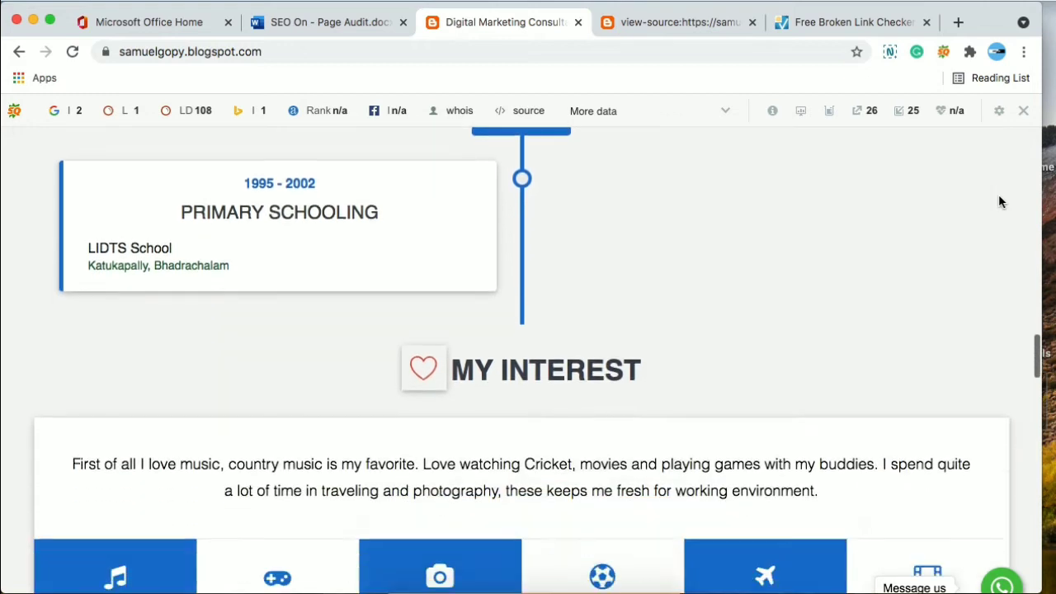
{"action": "scroll", "coordinate": [998, 202], "scroll_direction": "down", "scroll_amount": 7}
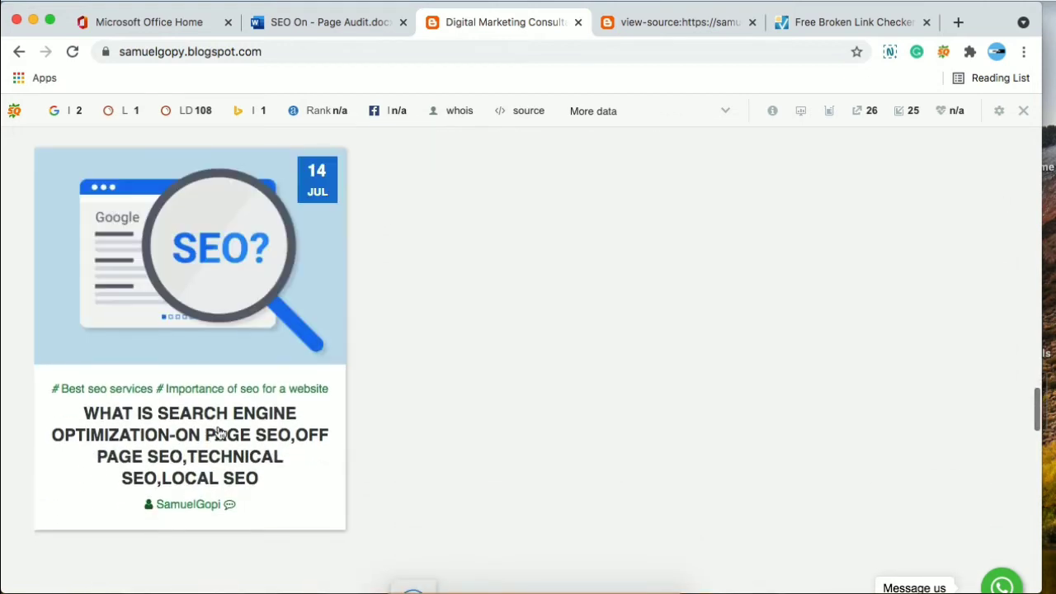
{"action": "left_click", "coordinate": [196, 446]}
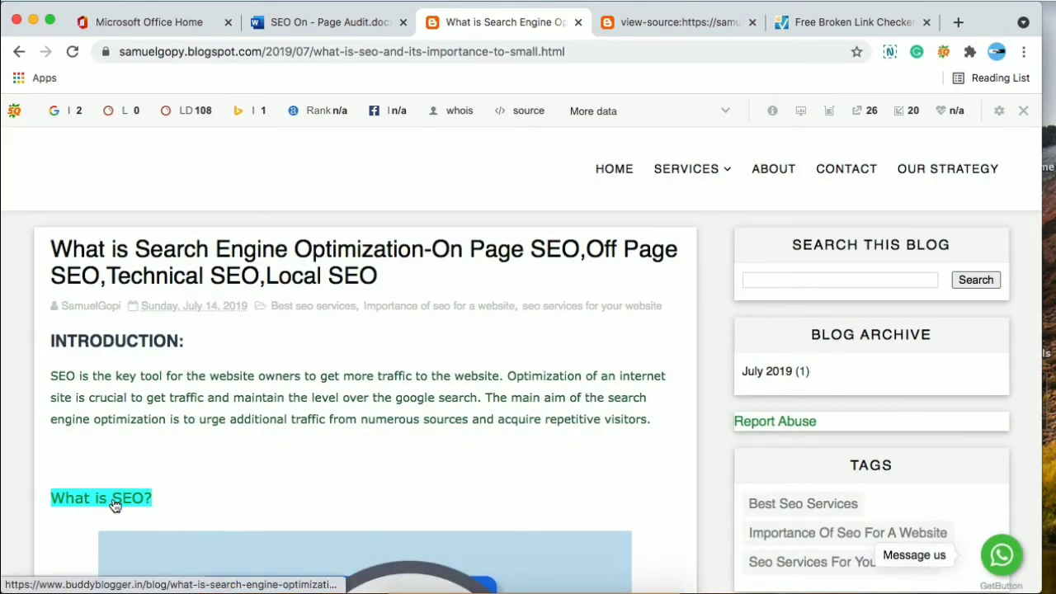
Confirm the post's 'What is SEO?' link fails, then inspect that link's HTML
{"action": "left_click", "coordinate": [115, 503]}
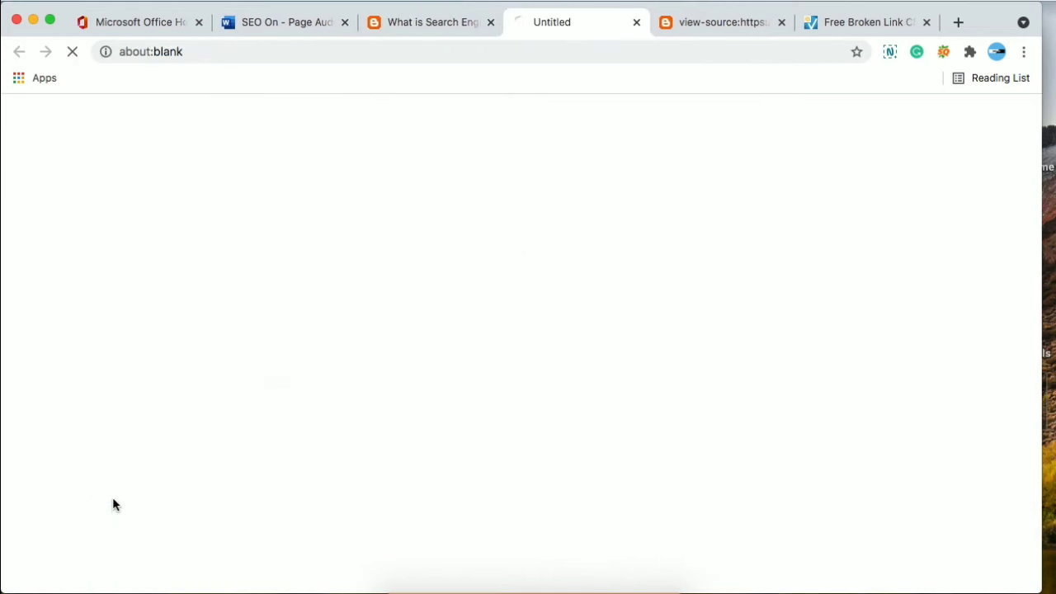
{"action": "left_click", "coordinate": [637, 23]}
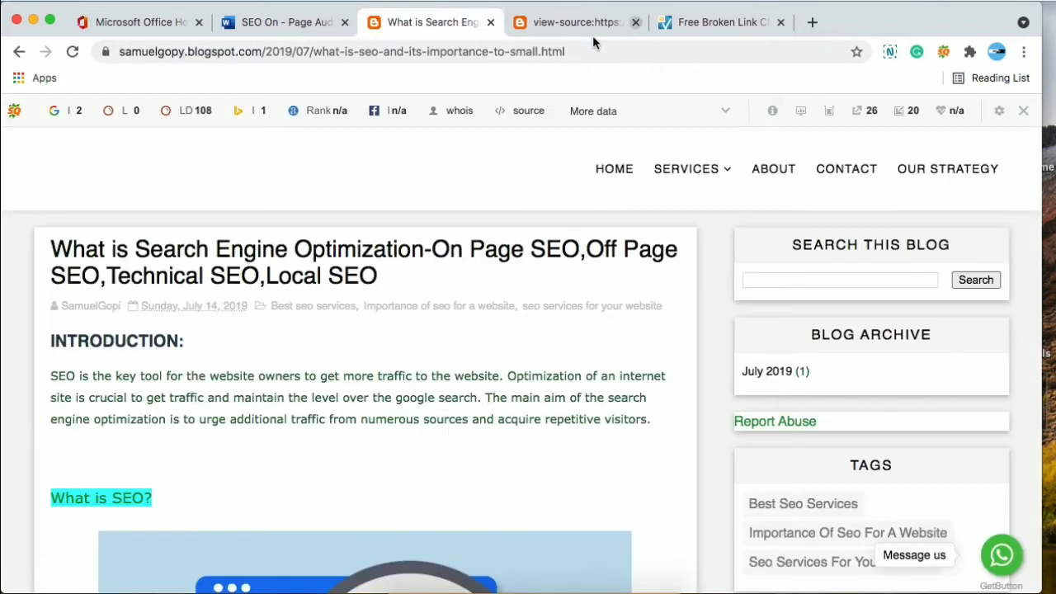
{"action": "right_click", "coordinate": [137, 509]}
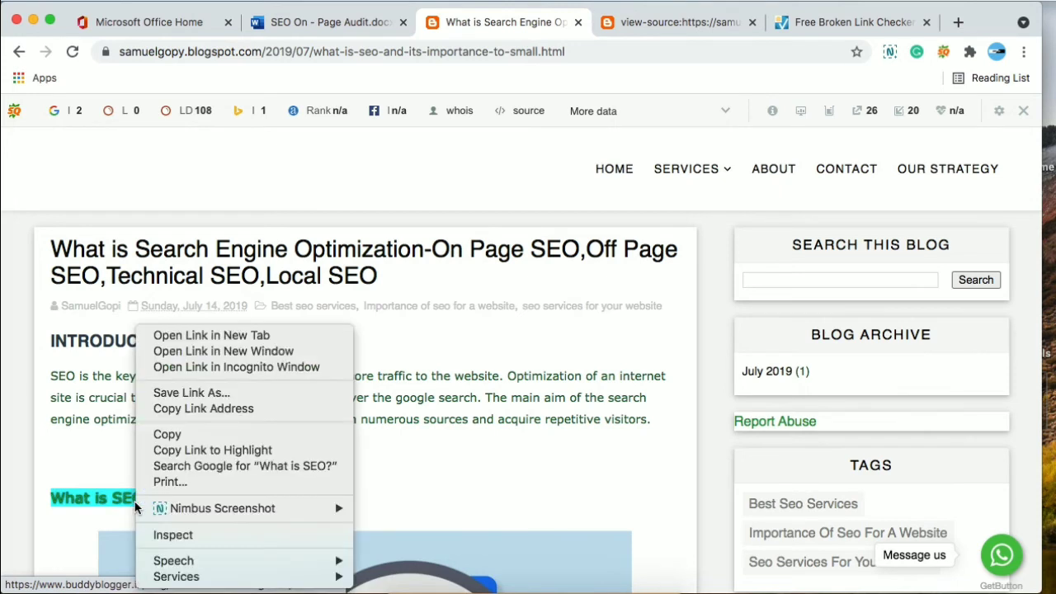
{"action": "left_click", "coordinate": [173, 535]}
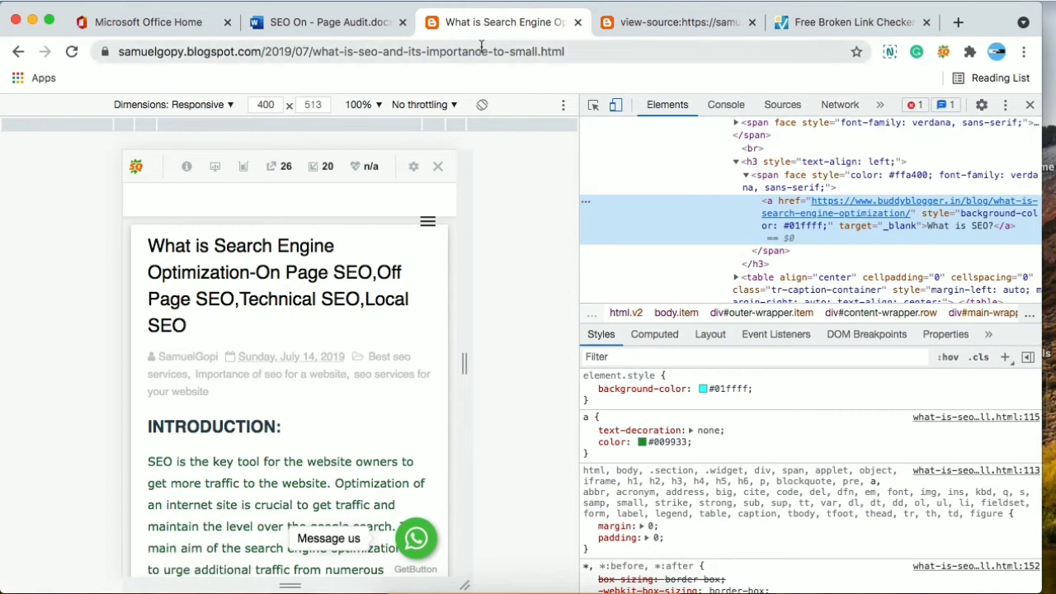
Enter '1 link' as the Check Broken Links result in the audit table
{"action": "left_click", "coordinate": [577, 22]}
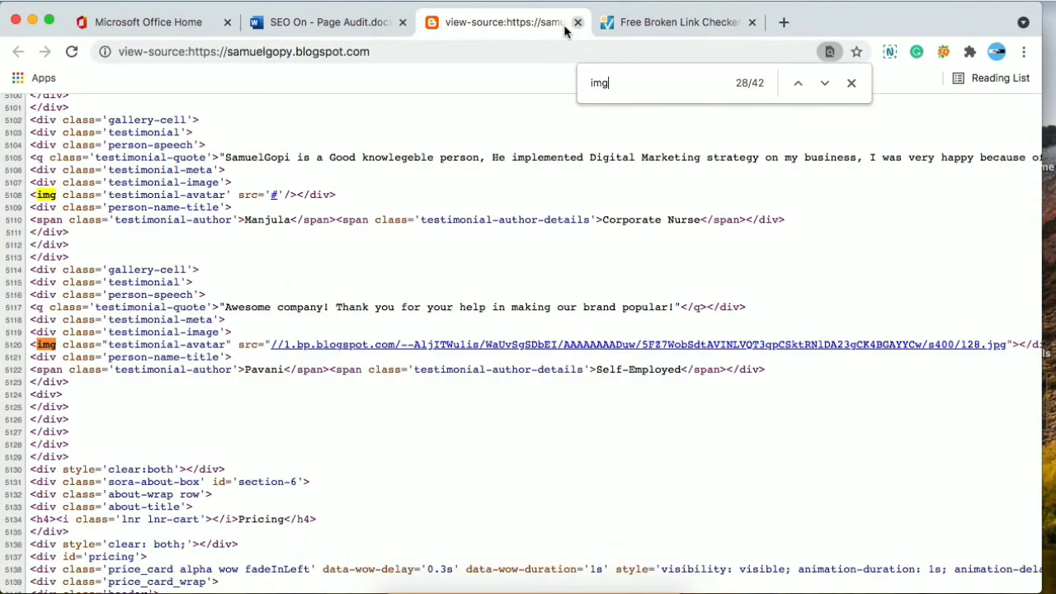
{"action": "left_click", "coordinate": [363, 18]}
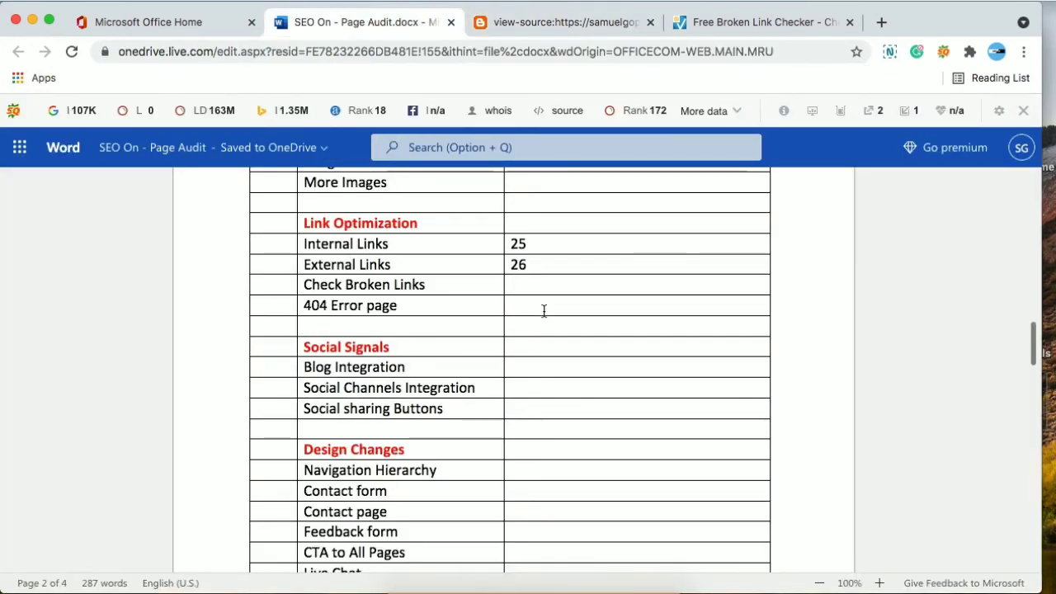
{"action": "type", "text": "1 l"}
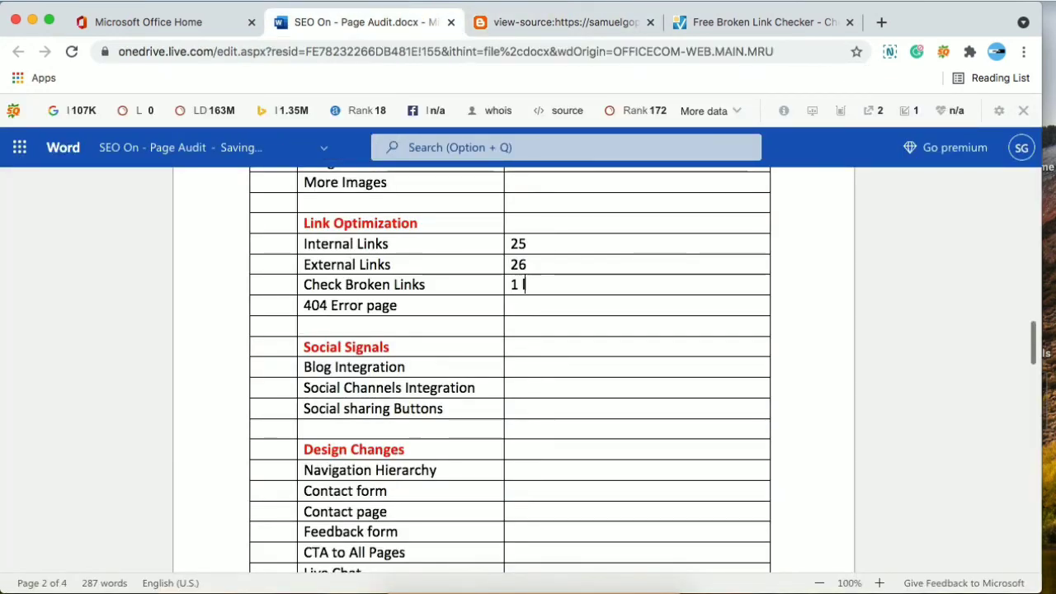
{"action": "type", "text": "ink"}
{"action": "left_click", "coordinate": [584, 307]}
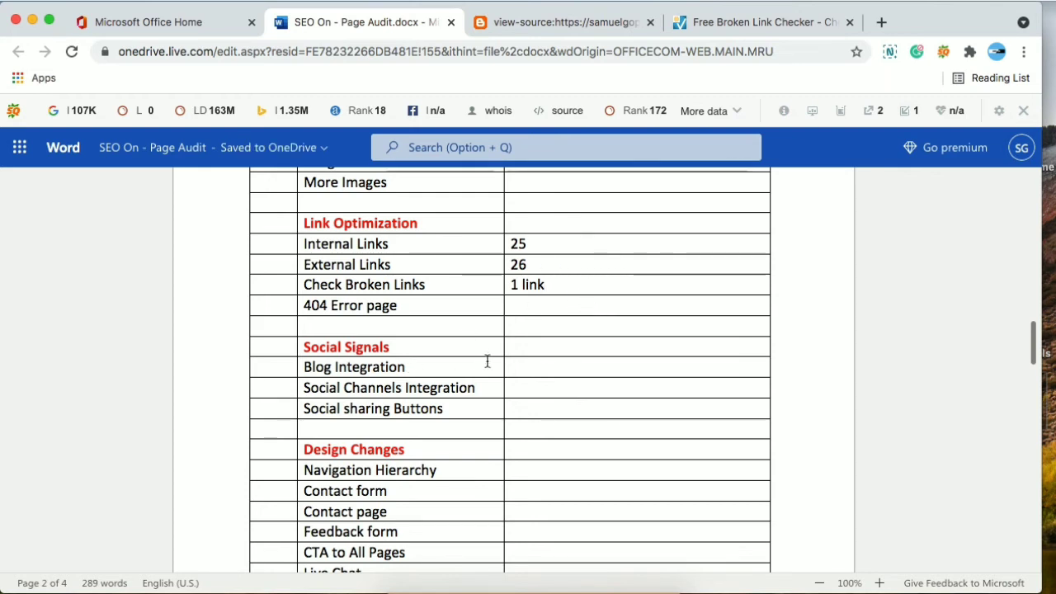
{"action": "mouse_move", "coordinate": [646, 180]}
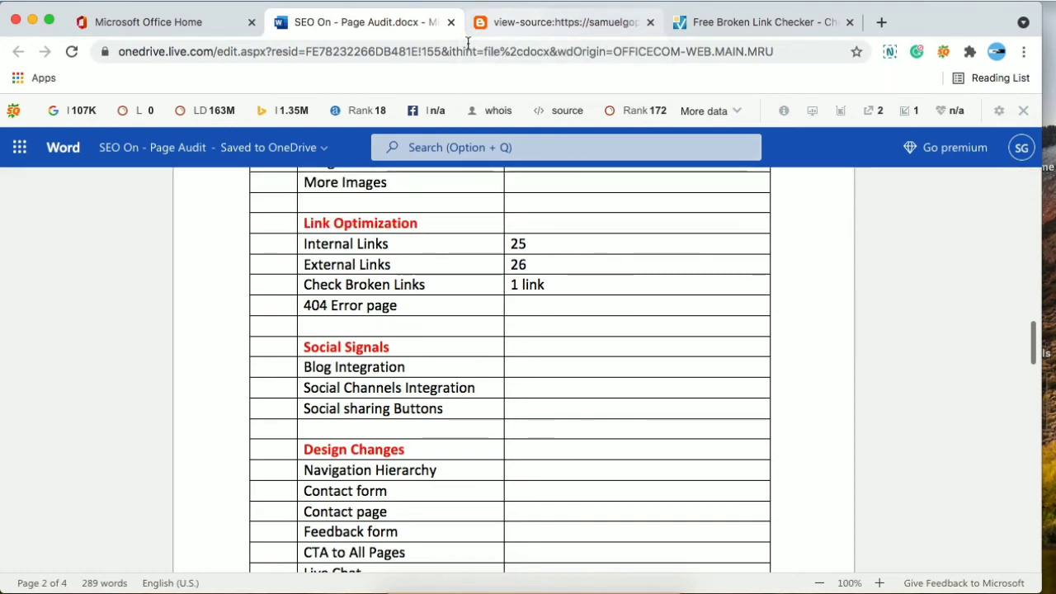
Close the page source and broken-link checker tabs and load the blog's home page
{"action": "left_click", "coordinate": [651, 22]}
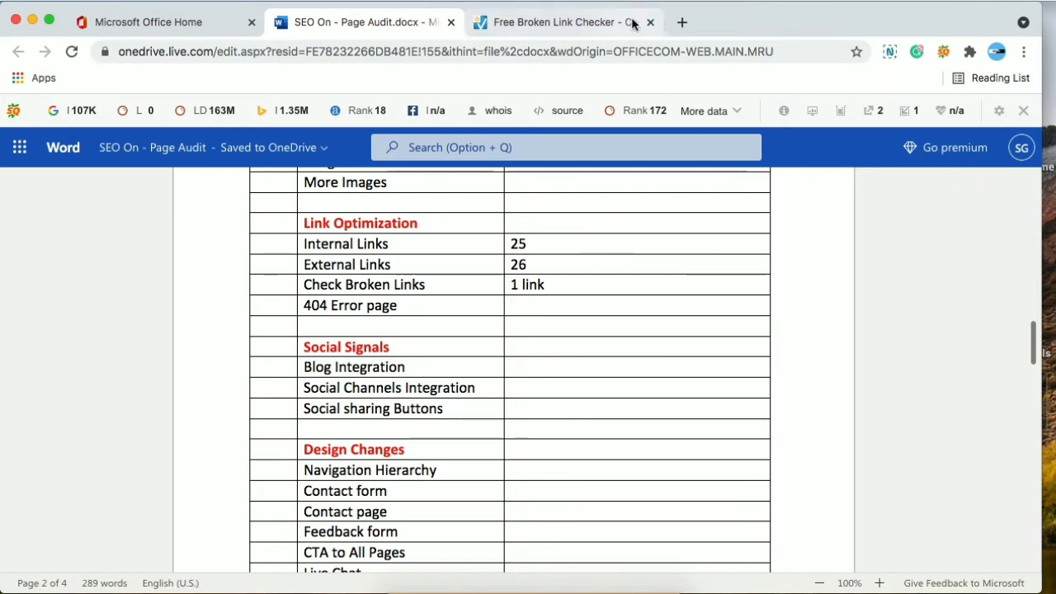
{"action": "left_click", "coordinate": [651, 22]}
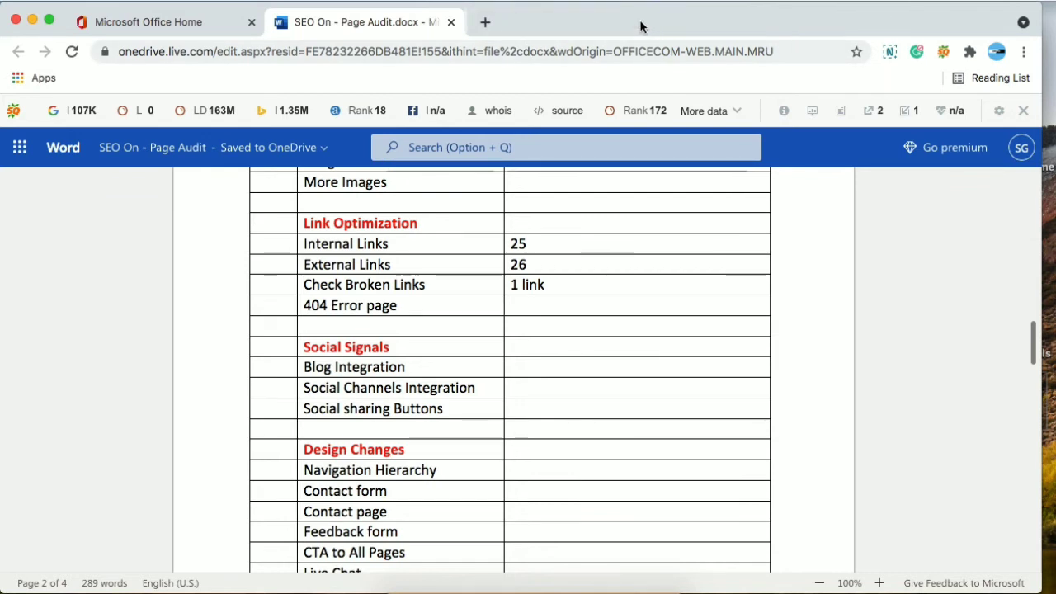
{"action": "left_click", "coordinate": [483, 22]}
{"action": "type", "text": "sa"}
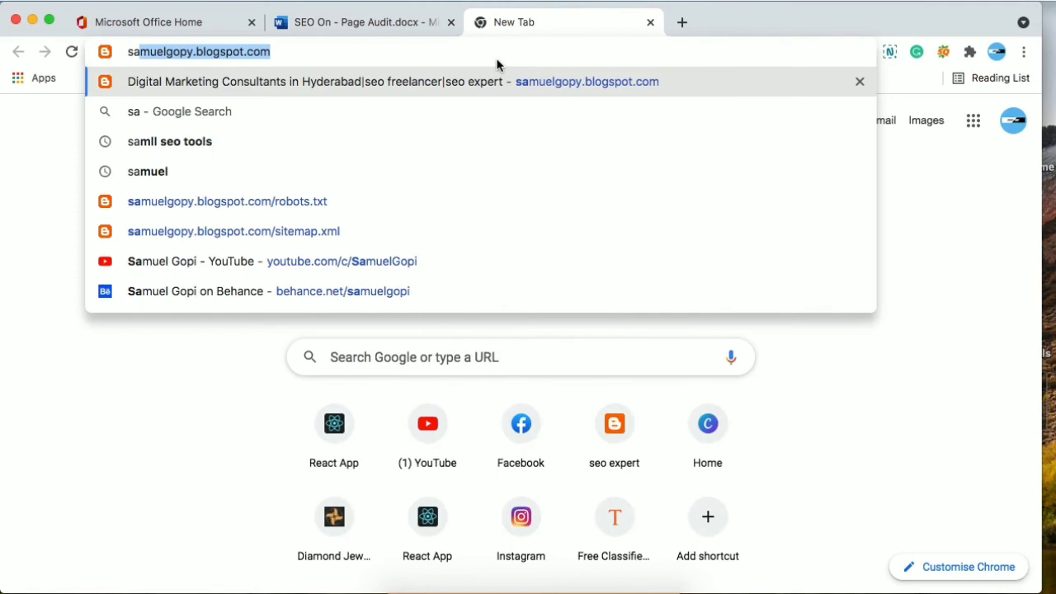
{"action": "key", "text": "Return"}
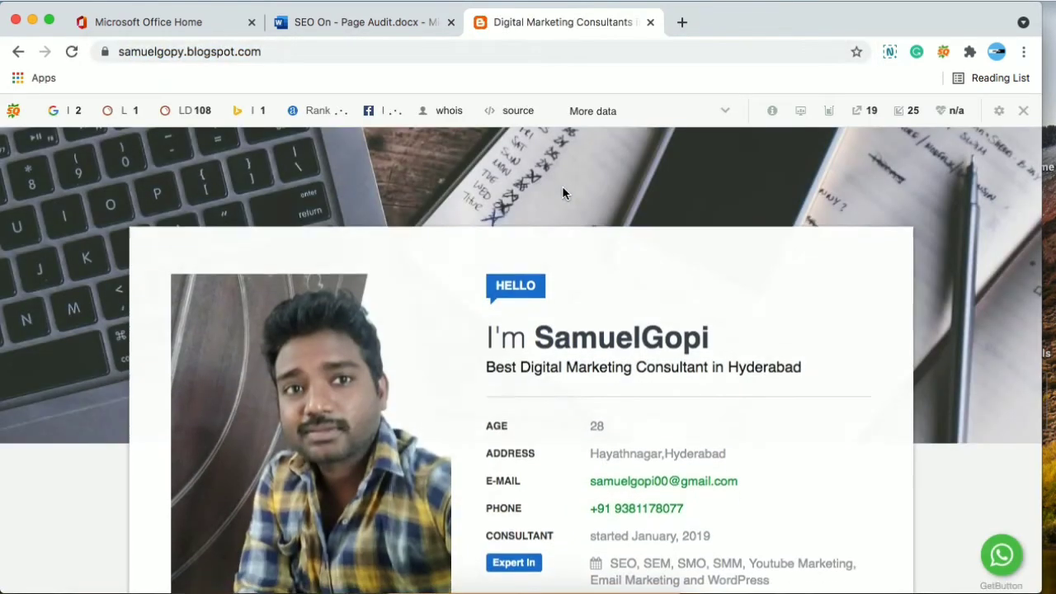
View the blog's 404 page via /adtocart, then go back home and scroll to Digital Marketing Services
{"action": "left_click", "coordinate": [346, 55]}
{"action": "left_click", "coordinate": [346, 55]}
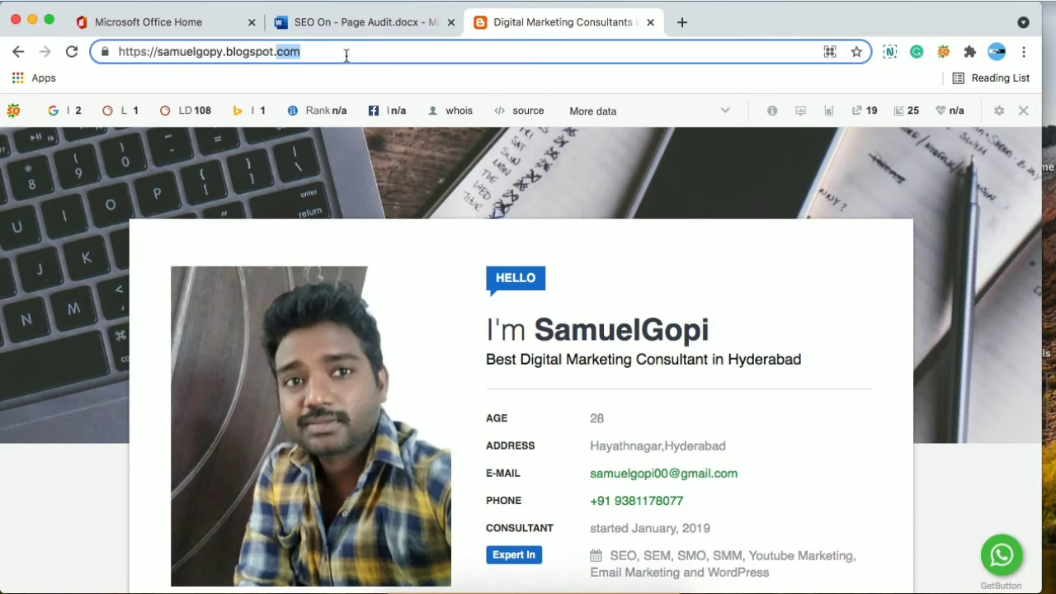
{"action": "type", "text": "/a"}
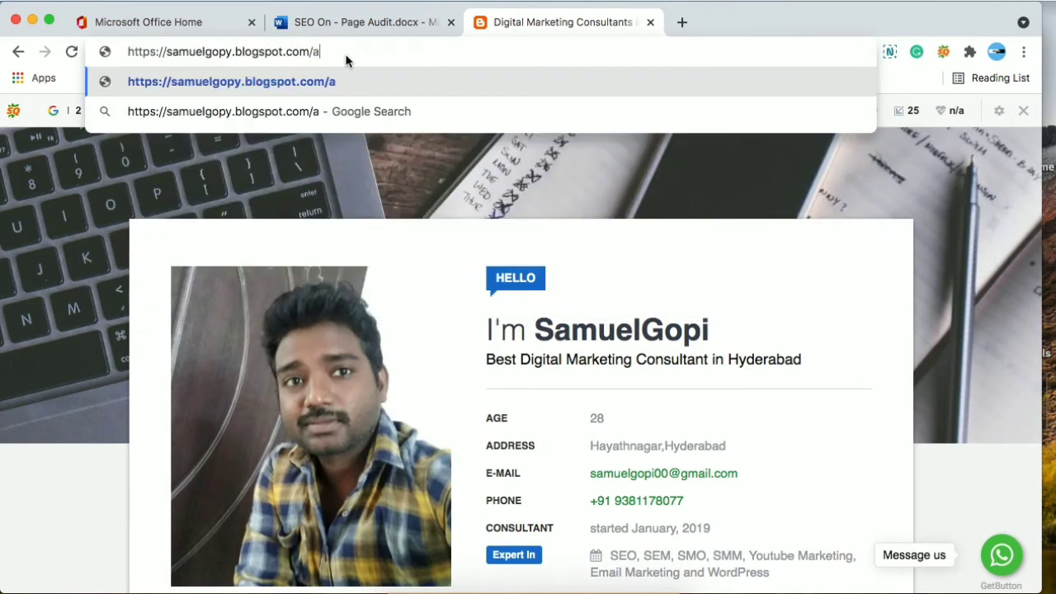
{"action": "type", "text": "dtocart"}
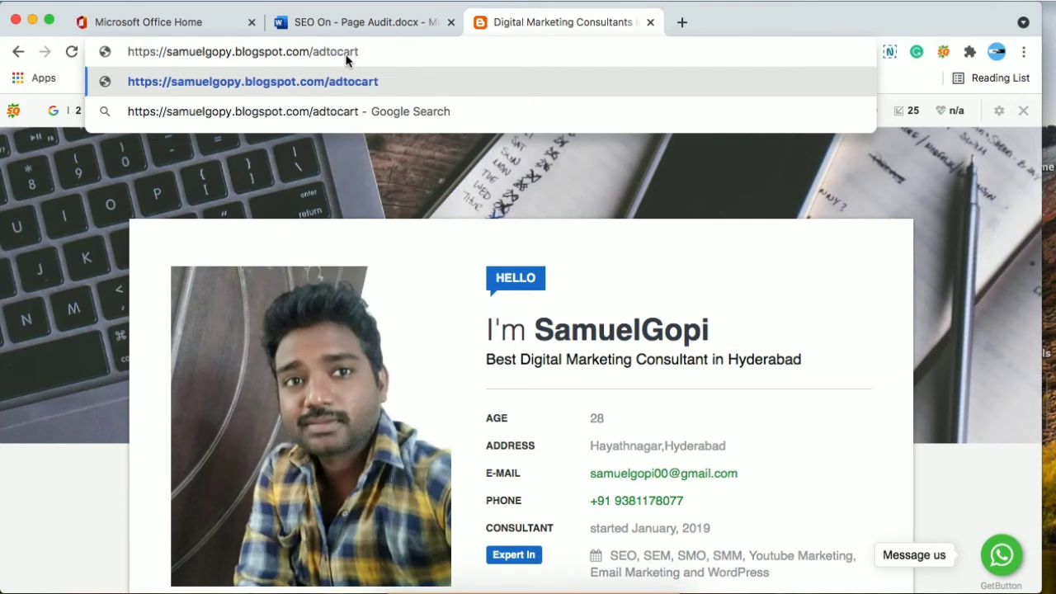
{"action": "key", "text": "Return"}
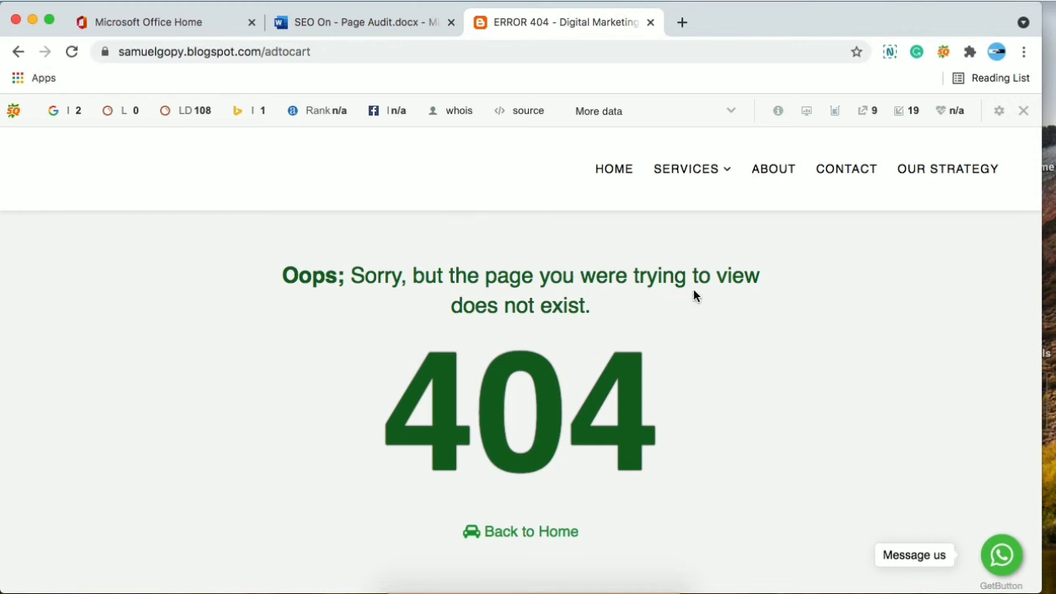
{"action": "left_click", "coordinate": [528, 532]}
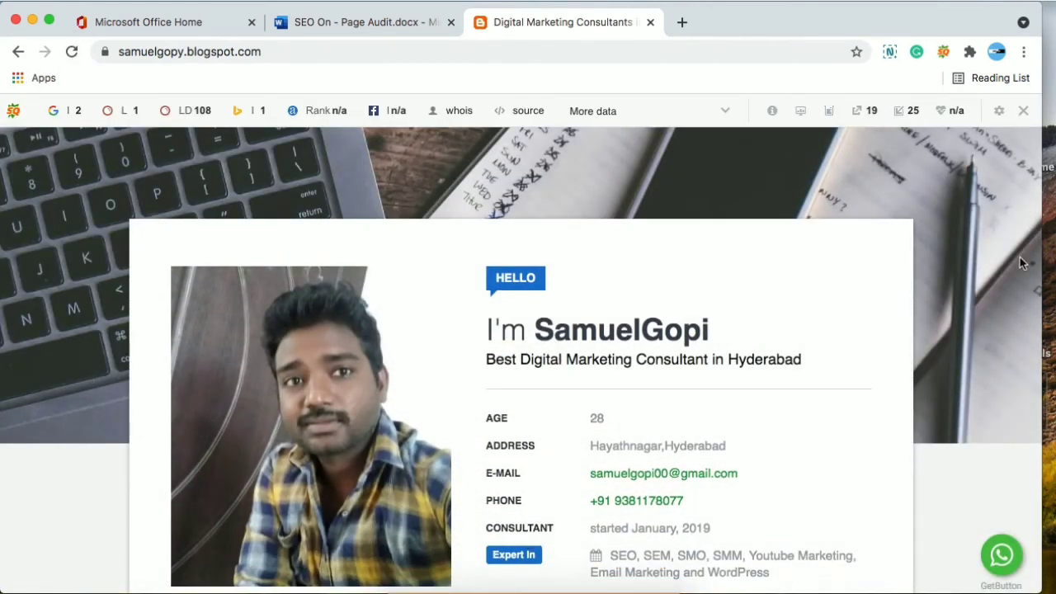
{"action": "scroll", "coordinate": [964, 269], "scroll_direction": "down", "scroll_amount": 5}
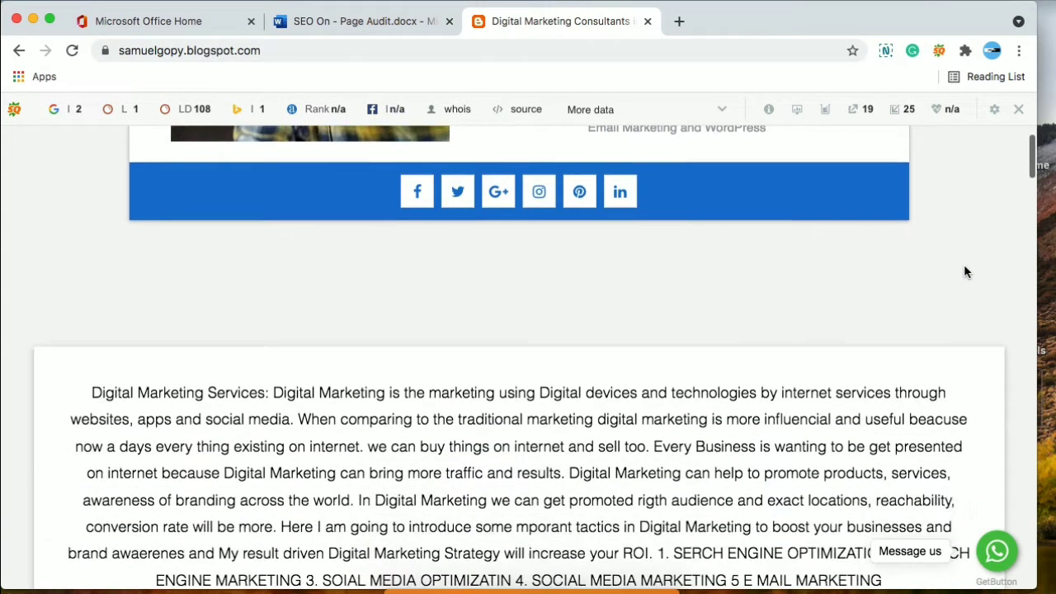
{"action": "scroll", "coordinate": [965, 271], "scroll_direction": "down", "scroll_amount": 3}
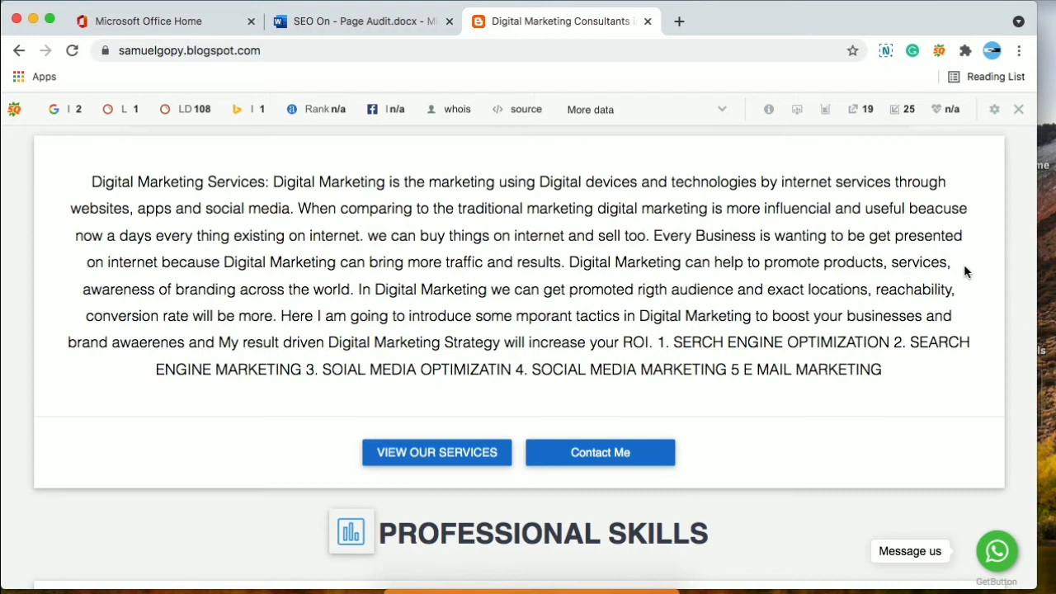
Mark the 404 Error page row as Exist in the audit table
{"action": "left_click", "coordinate": [357, 25]}
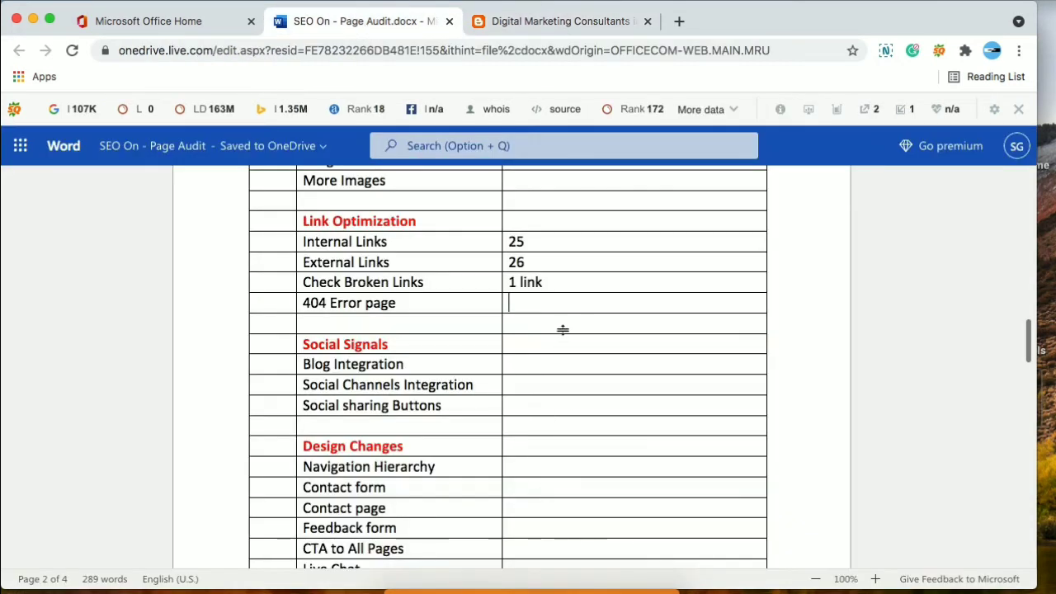
{"action": "type", "text": "Exist"}
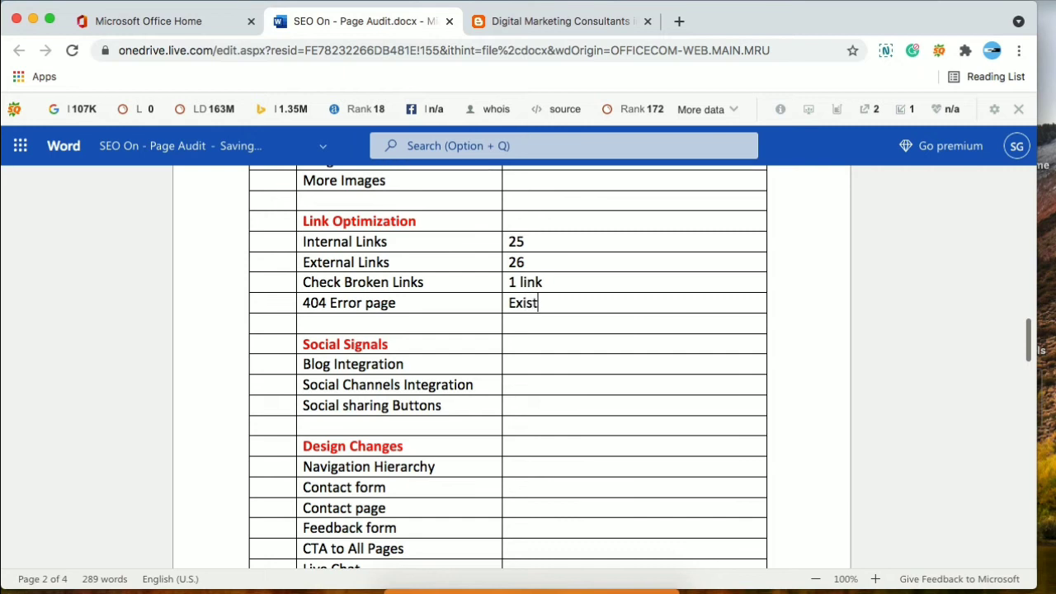
{"action": "left_click", "coordinate": [533, 366]}
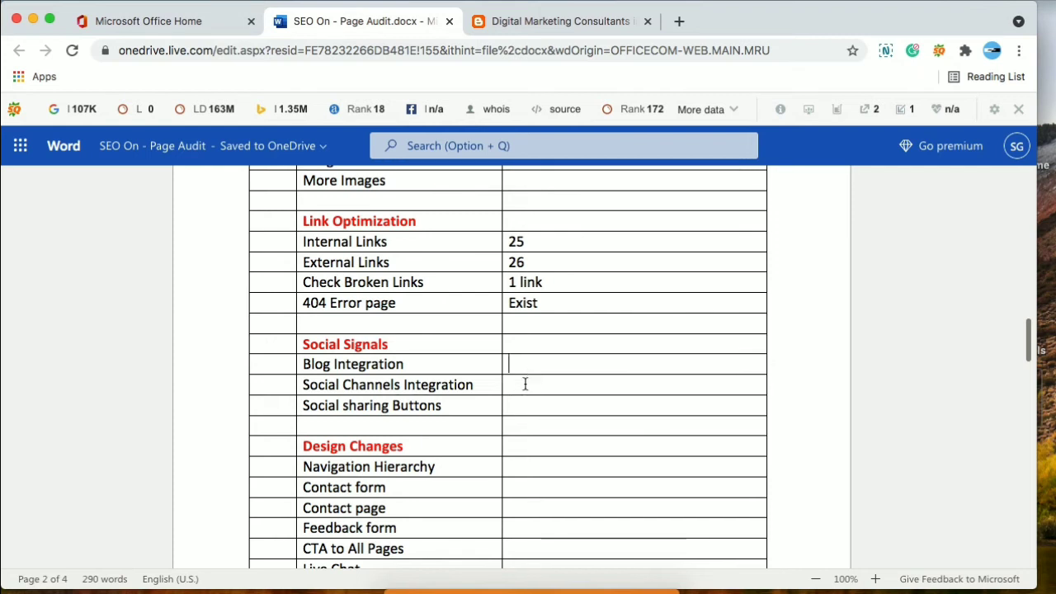
{"action": "left_click", "coordinate": [524, 383]}
{"action": "left_click", "coordinate": [515, 364]}
After checking the blog, enter 'To implemented' for Blog Integration
{"action": "left_click", "coordinate": [540, 29]}
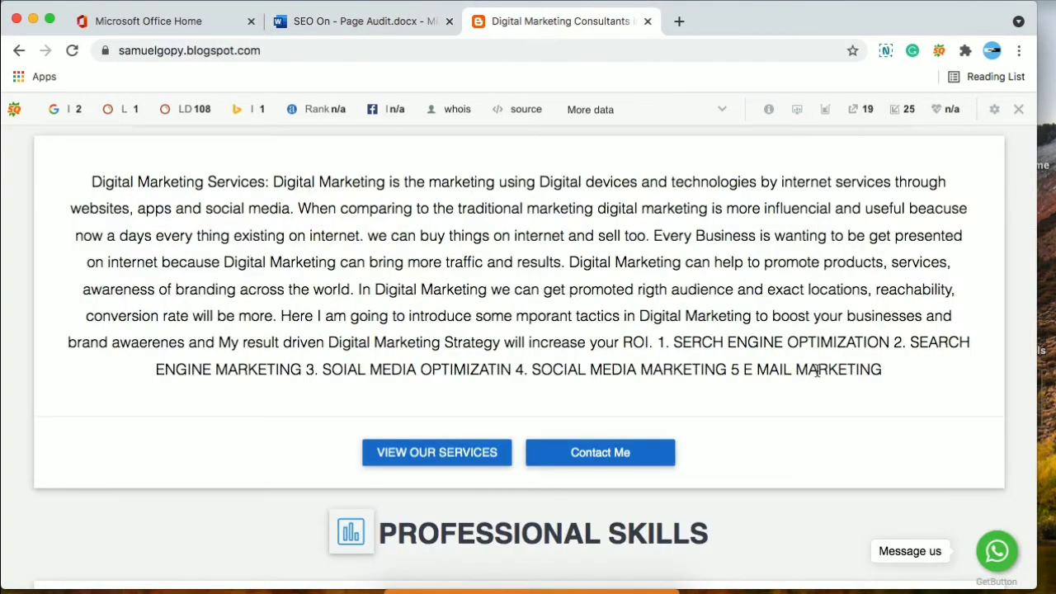
{"action": "scroll", "coordinate": [812, 371], "scroll_direction": "up", "scroll_amount": 8}
{"action": "scroll", "coordinate": [817, 375], "scroll_direction": "up", "scroll_amount": 3}
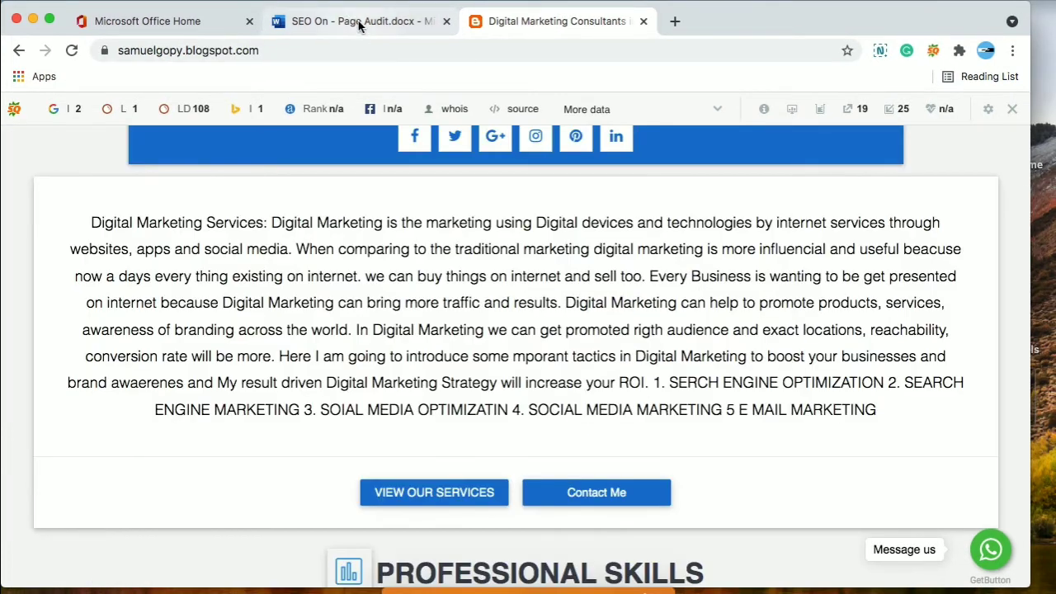
{"action": "left_click", "coordinate": [359, 23]}
{"action": "type", "text": "Not"}
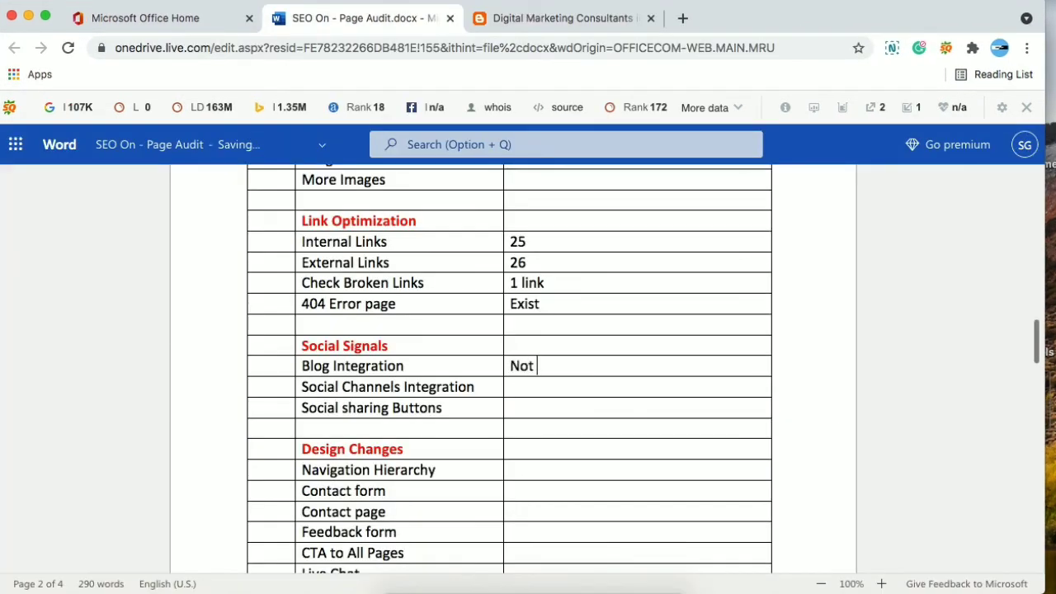
{"action": "key", "text": "BackSpace"}
{"action": "key", "text": "BackSpace"}
{"action": "key", "text": "BackSpace"}
{"action": "key", "text": "BackSpace"}
{"action": "type", "text": "to implem"}
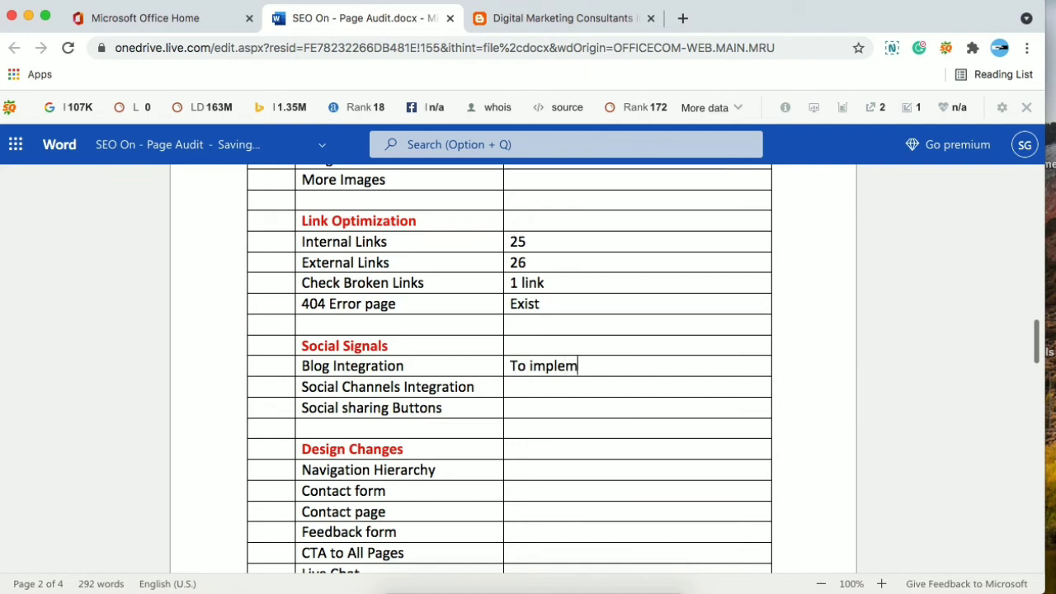
{"action": "type", "text": "emted"}
{"action": "key", "text": "BackSpace"}
{"action": "type", "text": "nted"}
After checking the blog's social links, mark Social Channels Integration as Exist
{"action": "left_click", "coordinate": [529, 29]}
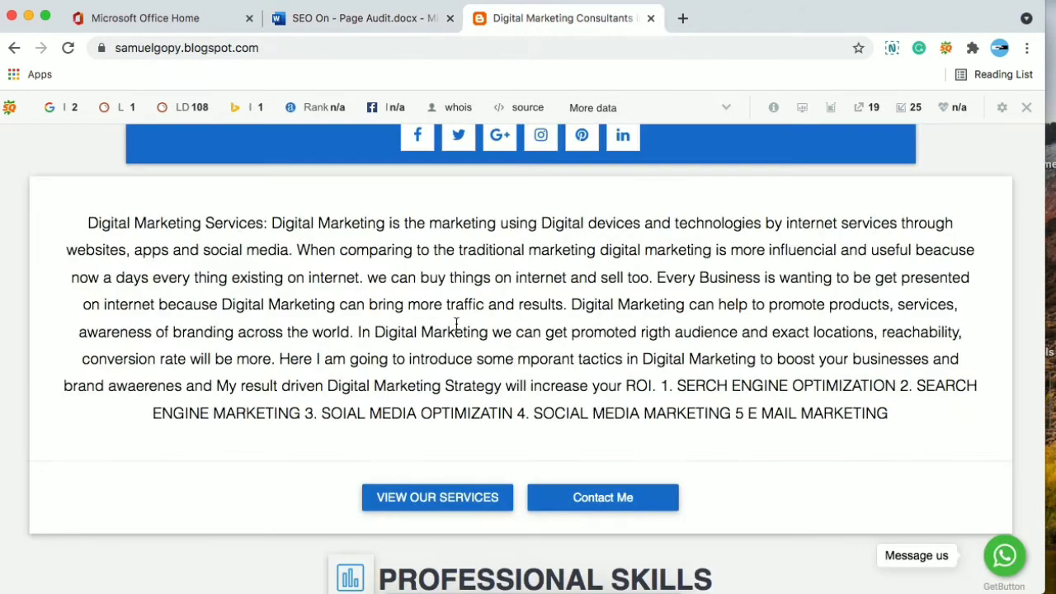
{"action": "scroll", "coordinate": [789, 216], "scroll_direction": "up", "scroll_amount": 4}
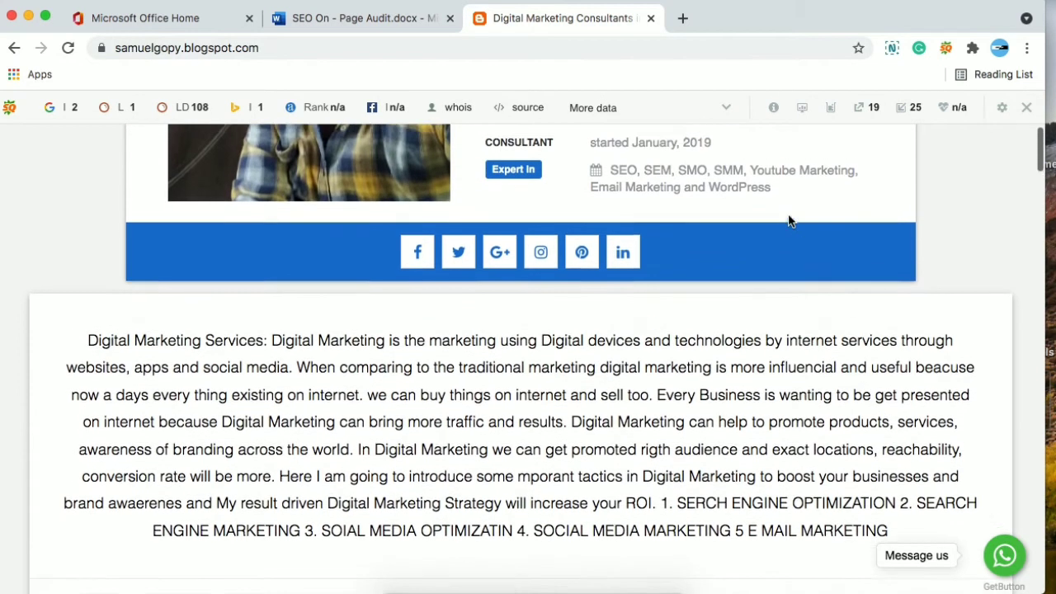
{"action": "scroll", "coordinate": [521, 356], "scroll_direction": "up", "scroll_amount": 2}
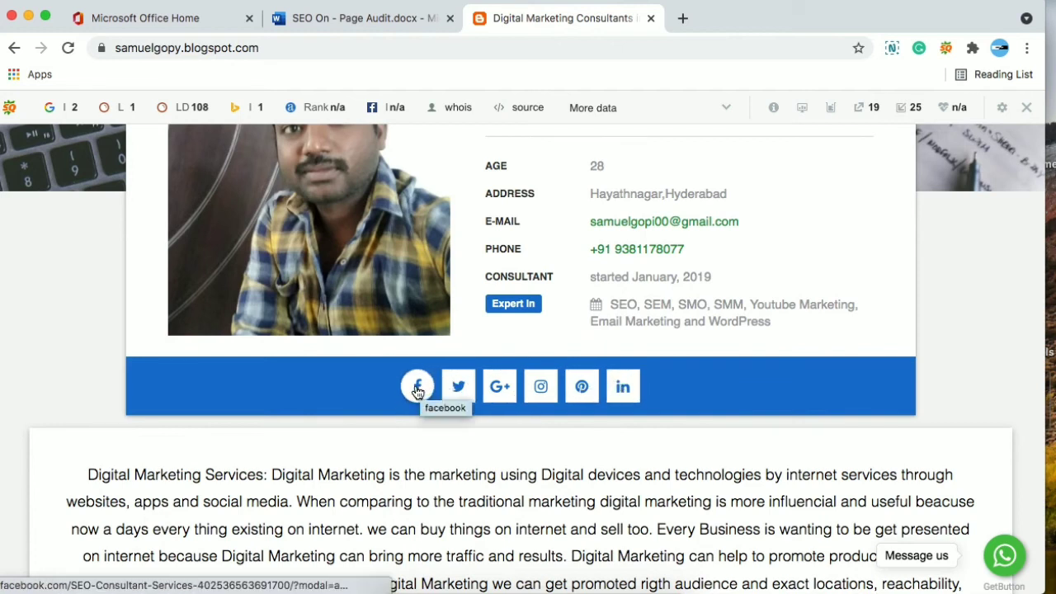
{"action": "left_click", "coordinate": [336, 15]}
{"action": "type", "text": "Exist"}
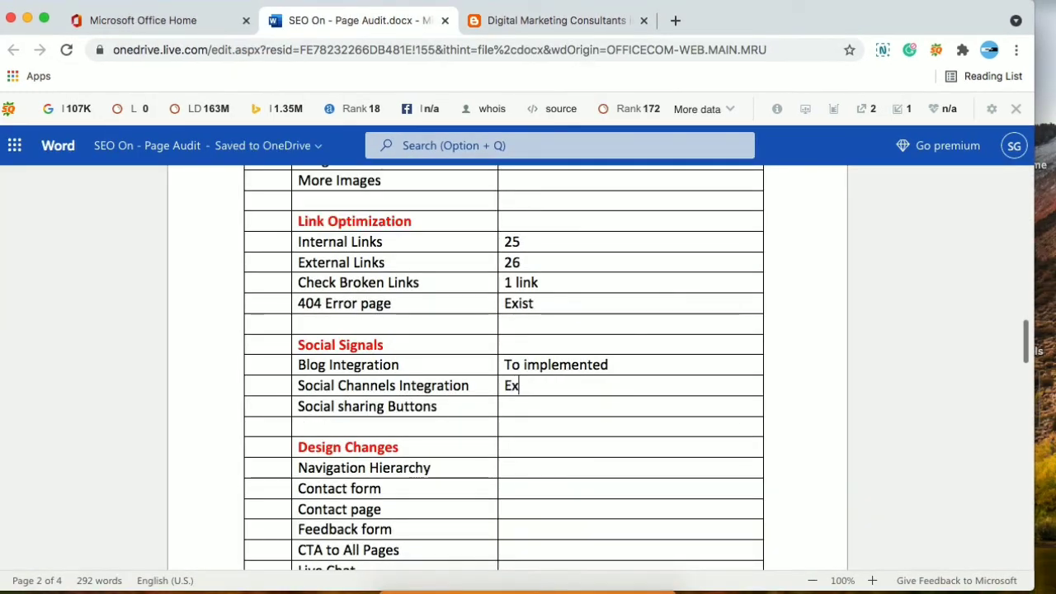
{"action": "left_click", "coordinate": [547, 414]}
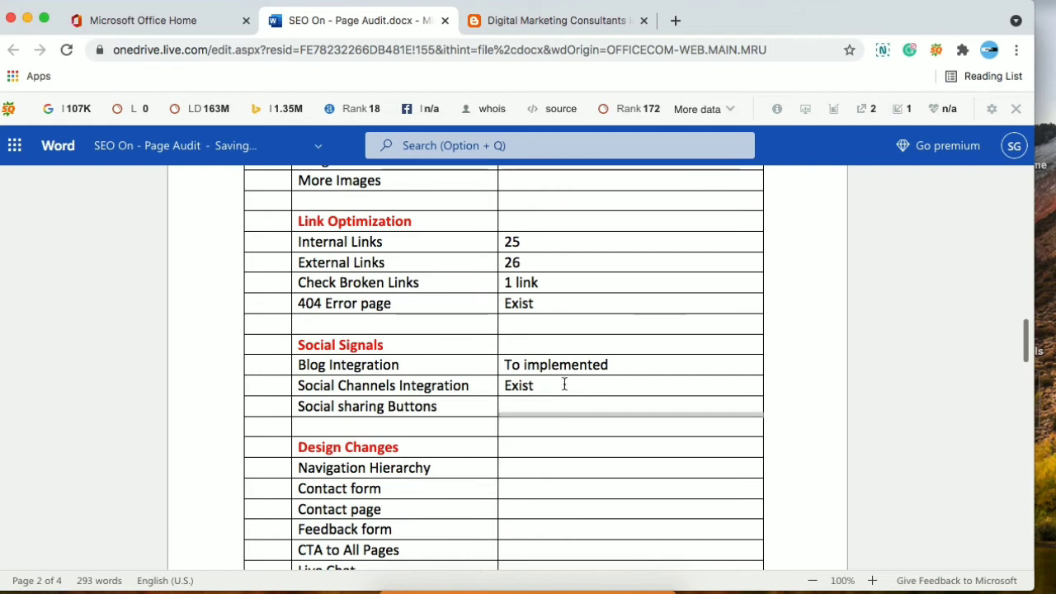
After looking for sharing buttons on the blog, mark Social sharing Buttons 'to implemented'
{"action": "left_click", "coordinate": [547, 23]}
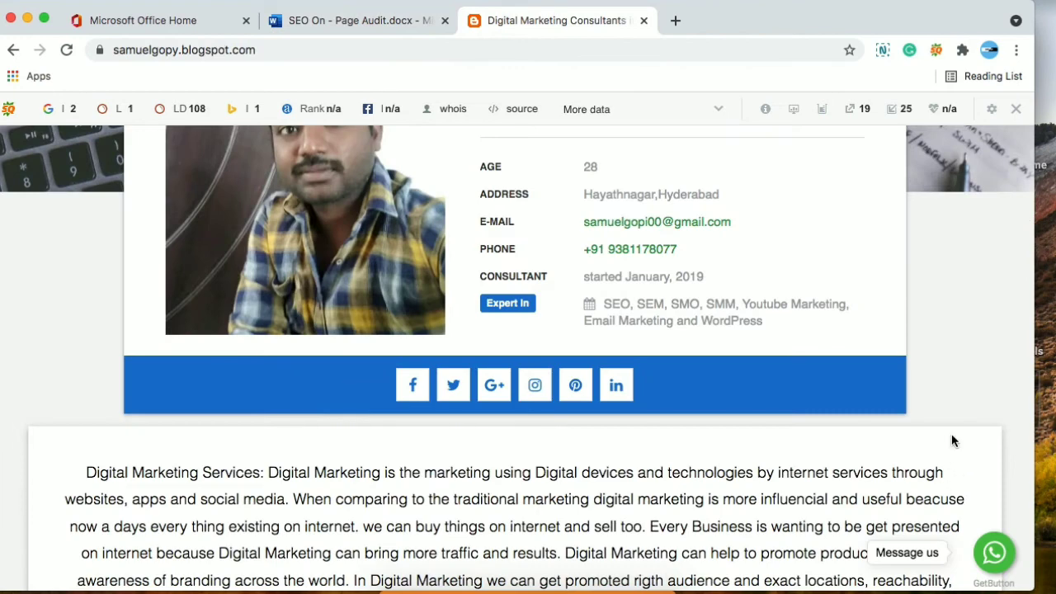
{"action": "scroll", "coordinate": [951, 441], "scroll_direction": "up", "scroll_amount": 3}
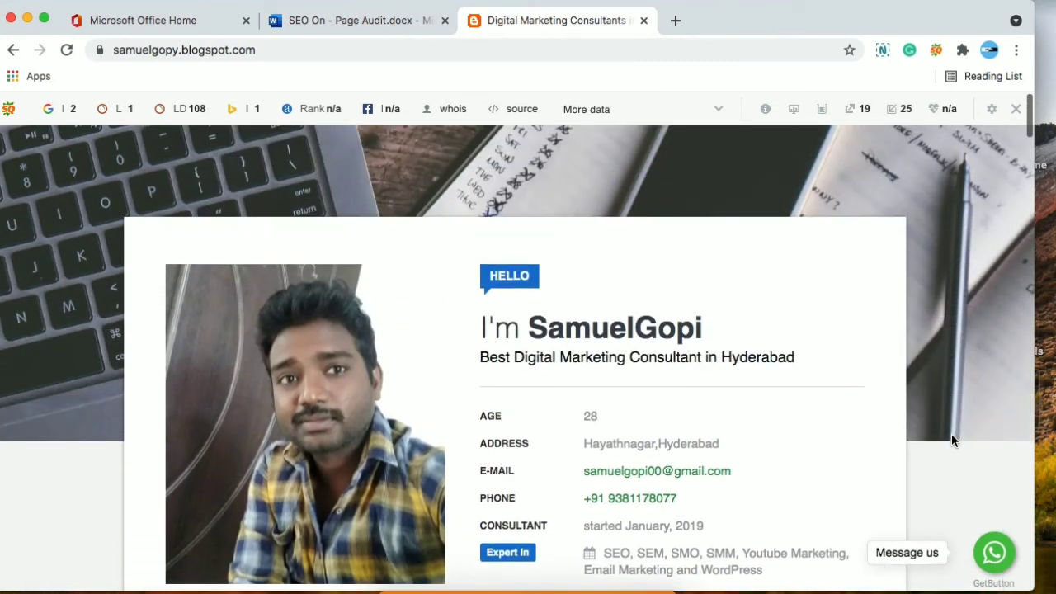
{"action": "scroll", "coordinate": [950, 441], "scroll_direction": "down", "scroll_amount": 6}
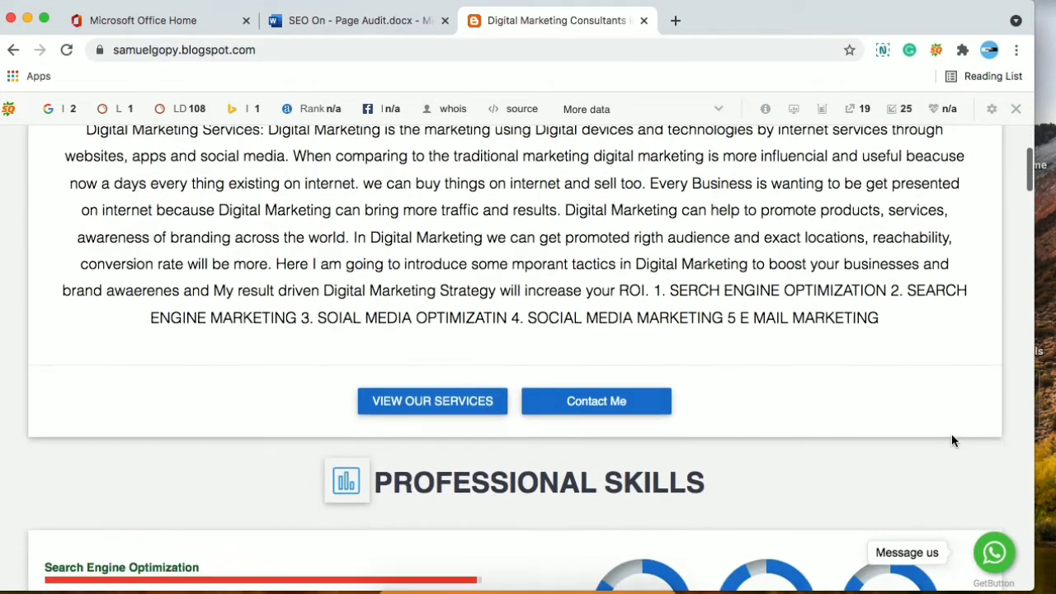
{"action": "scroll", "coordinate": [951, 442], "scroll_direction": "down", "scroll_amount": 7}
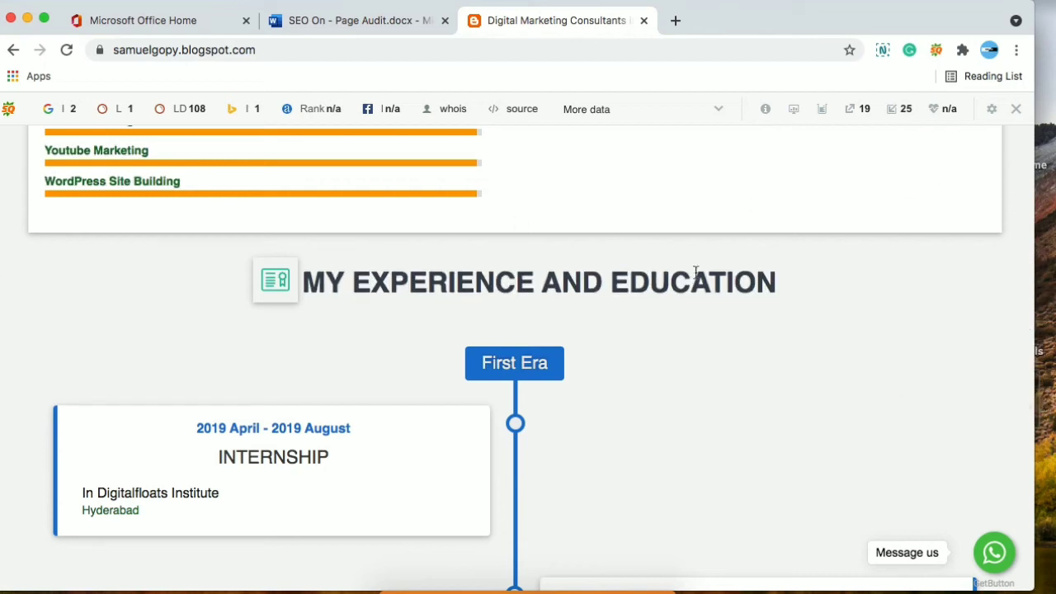
{"action": "left_click", "coordinate": [365, 23]}
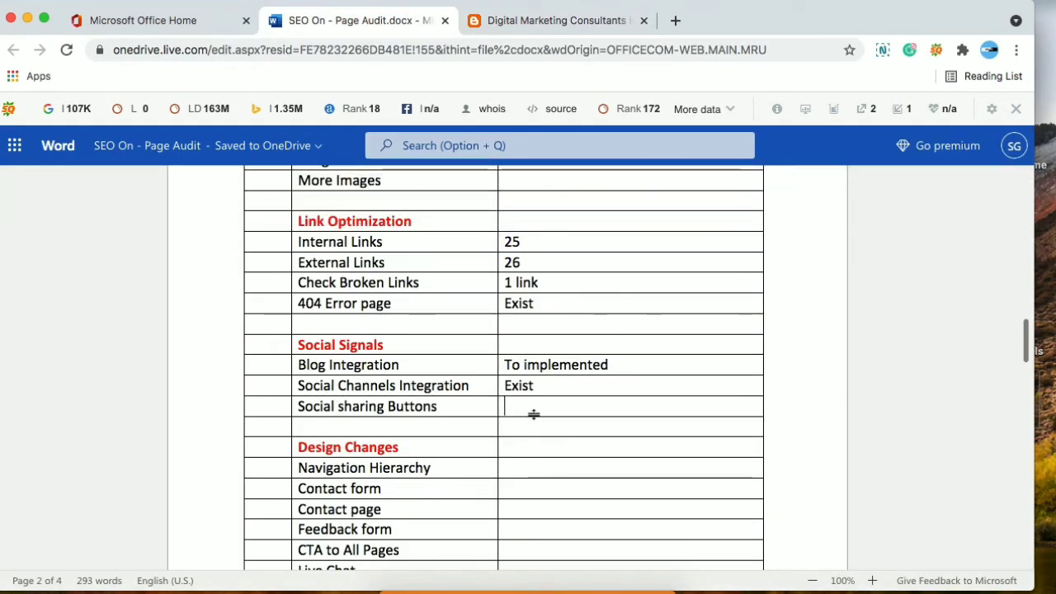
{"action": "left_click", "coordinate": [532, 414]}
{"action": "type", "text": "to imple"}
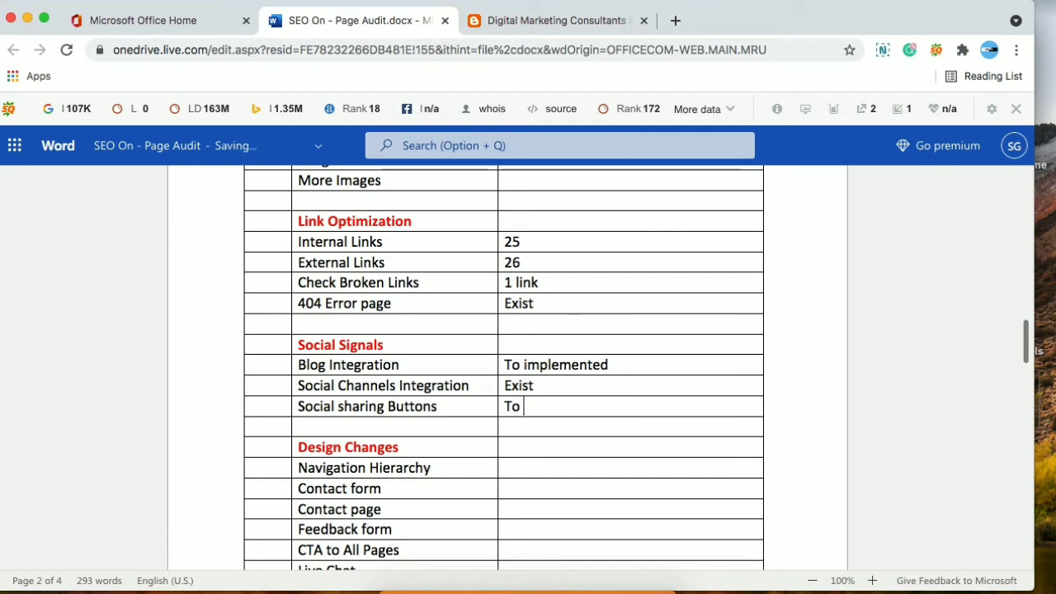
{"action": "type", "text": "mented"}
{"action": "left_click", "coordinate": [593, 424]}
After checking the blog's navigation, mark Navigation Hierarchy as 'to be implemented'
{"action": "left_click_drag", "start_coordinate": [1027, 334], "coordinate": [1025, 372]}
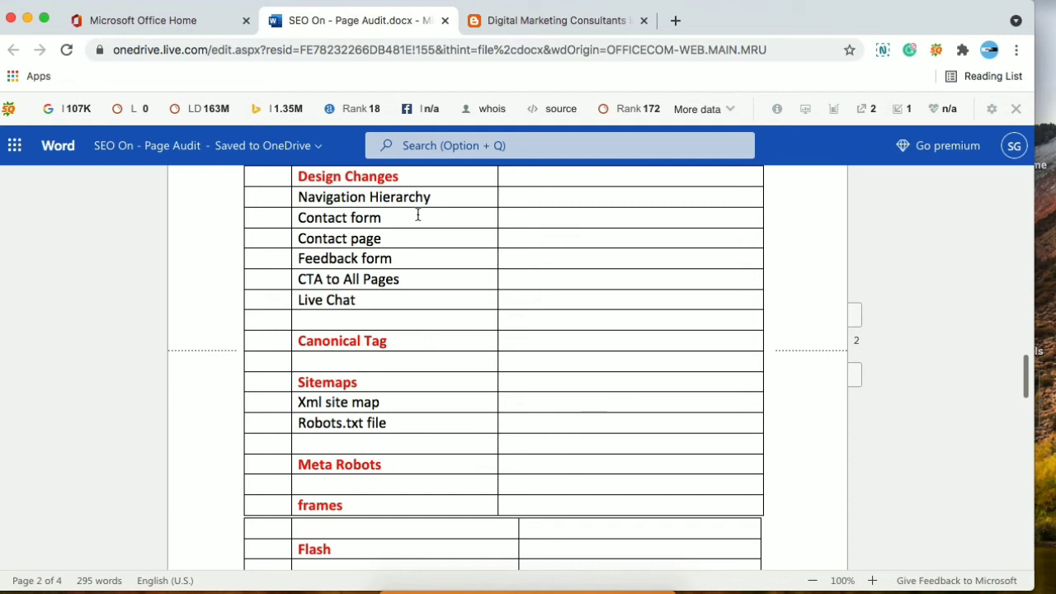
{"action": "left_click", "coordinate": [523, 23]}
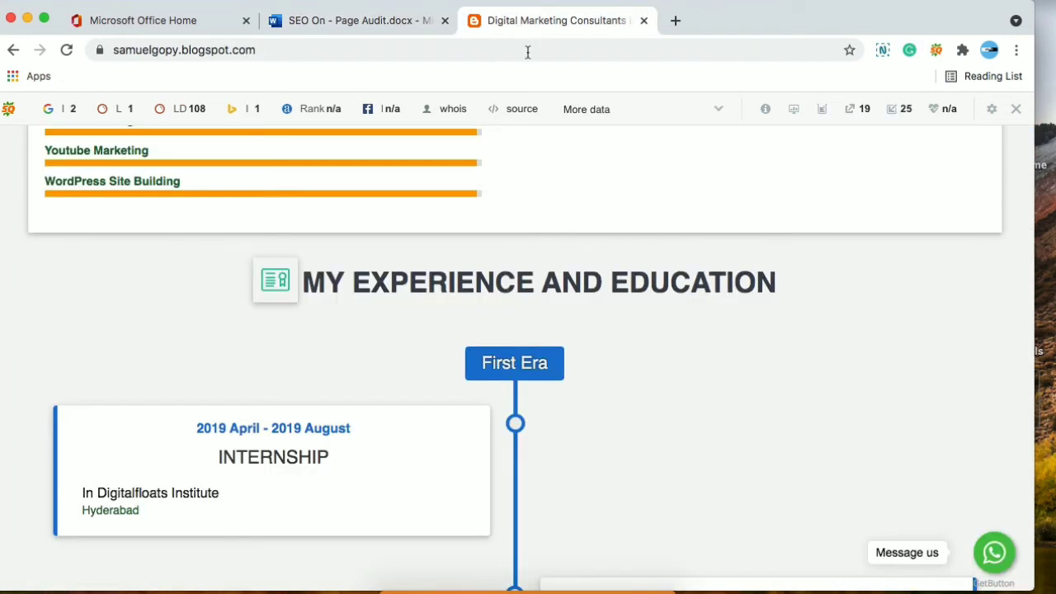
{"action": "scroll", "coordinate": [930, 342], "scroll_direction": "up", "scroll_amount": 5}
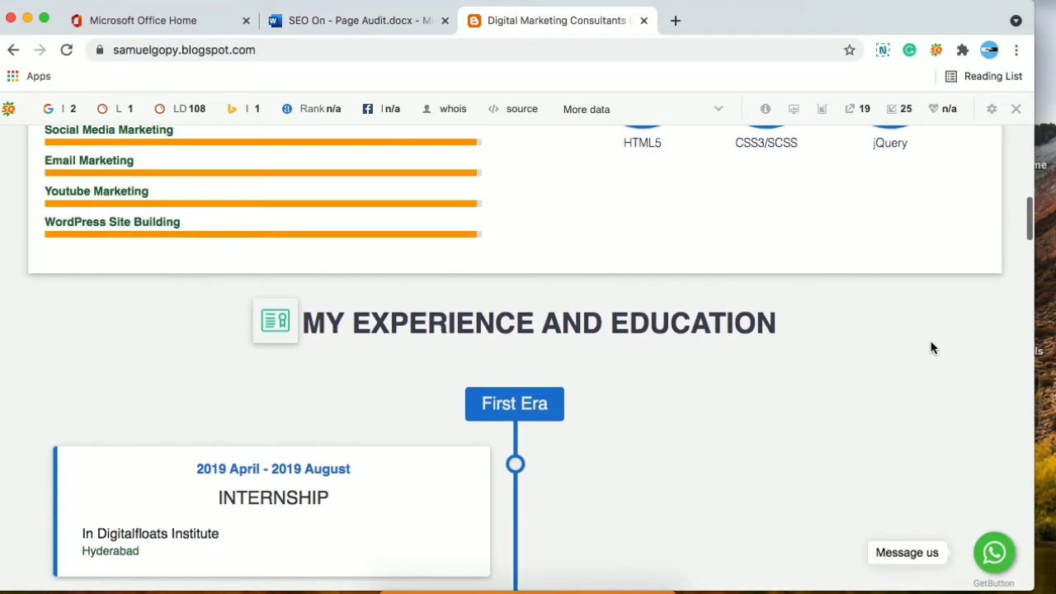
{"action": "scroll", "coordinate": [931, 347], "scroll_direction": "up", "scroll_amount": 15}
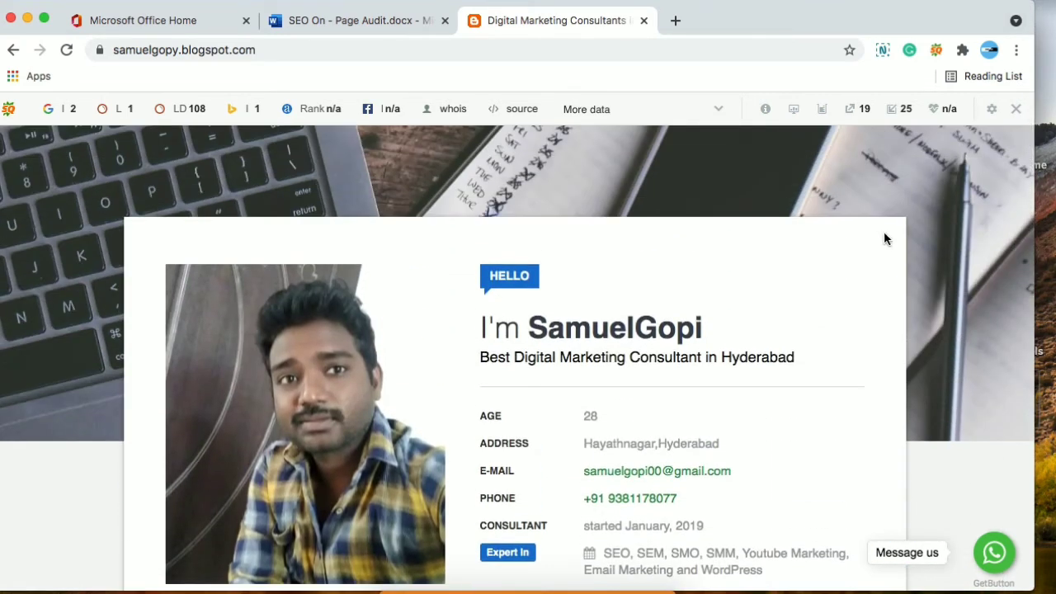
{"action": "left_click", "coordinate": [334, 10]}
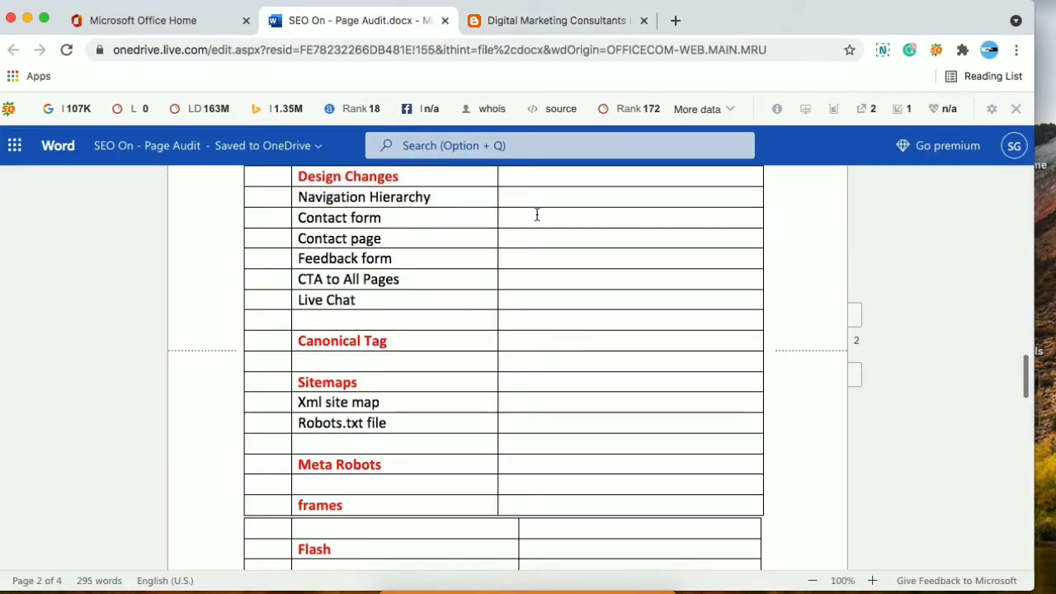
{"action": "type", "text": "to"}
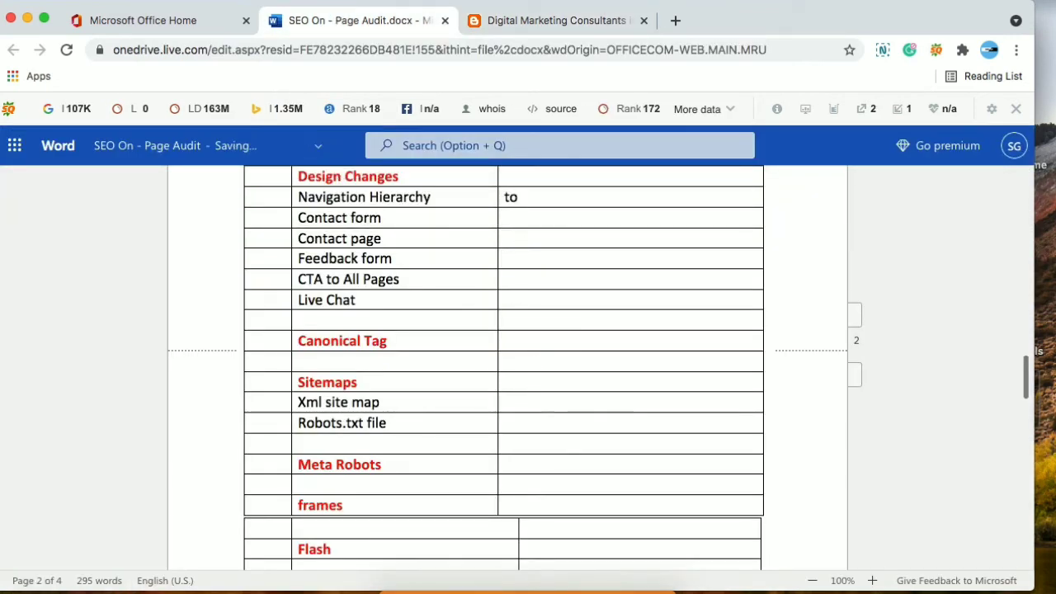
{"action": "type", "text": " be "}
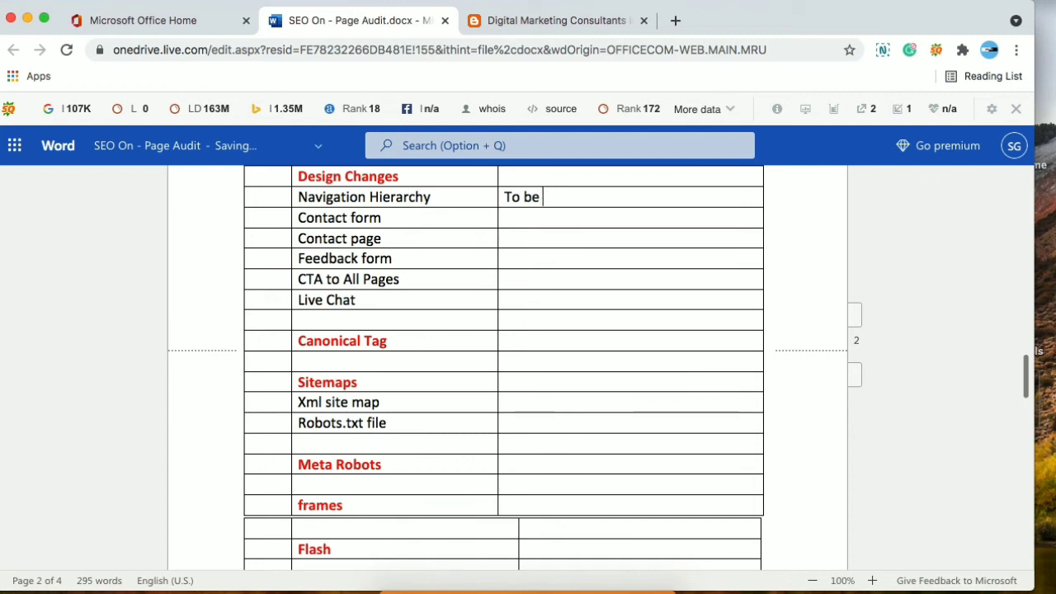
{"action": "type", "text": "implemented"}
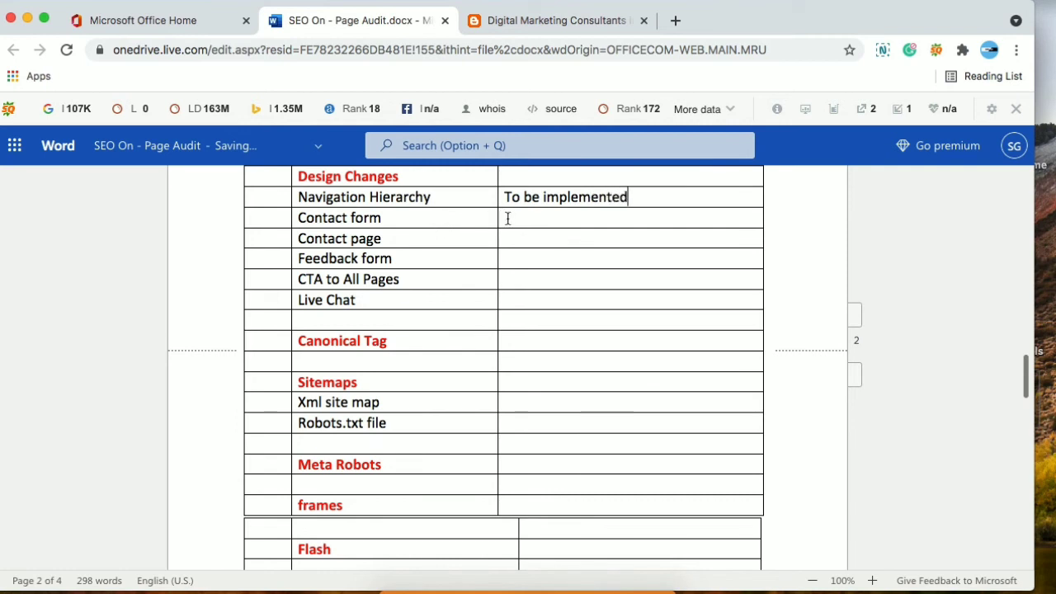
Scroll the blog down to the Get In Touch contact form and test its fields
{"action": "left_click", "coordinate": [523, 26]}
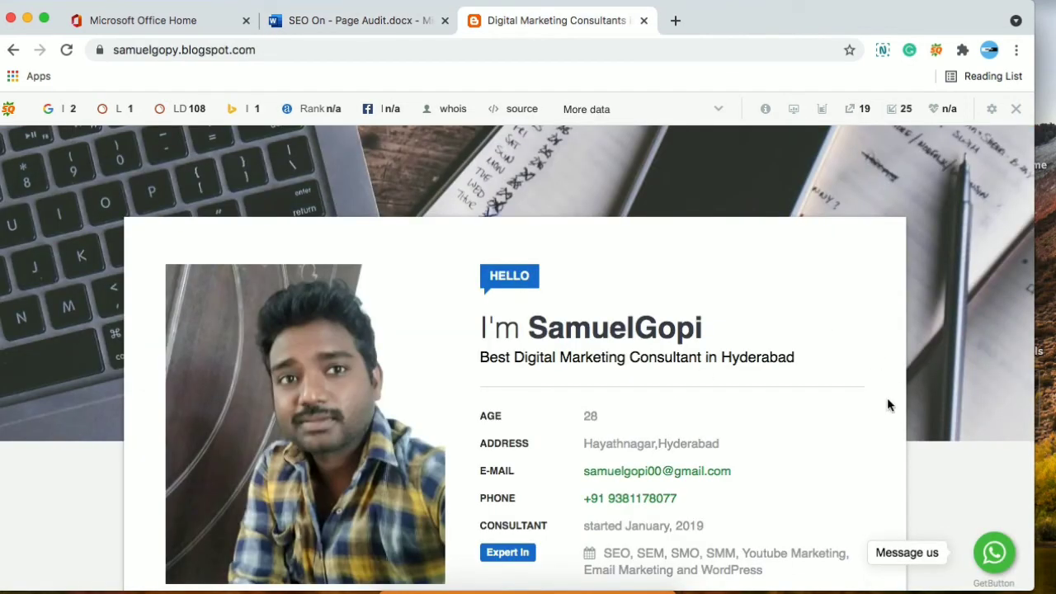
{"action": "scroll", "coordinate": [887, 400], "scroll_direction": "down", "scroll_amount": 5}
{"action": "scroll", "coordinate": [886, 397], "scroll_direction": "down", "scroll_amount": 15}
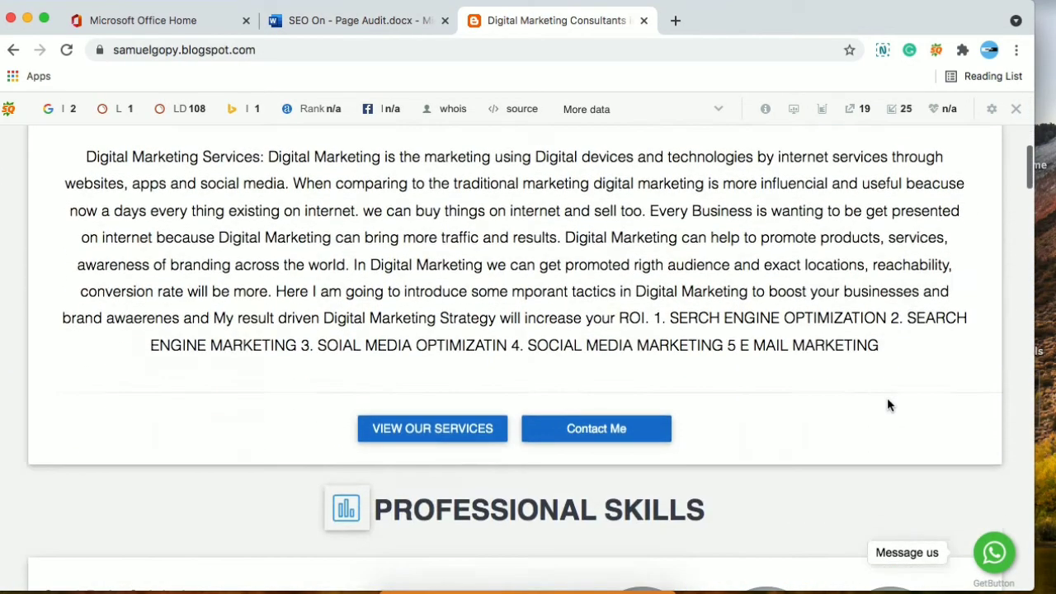
{"action": "scroll", "coordinate": [888, 400], "scroll_direction": "down", "scroll_amount": 15}
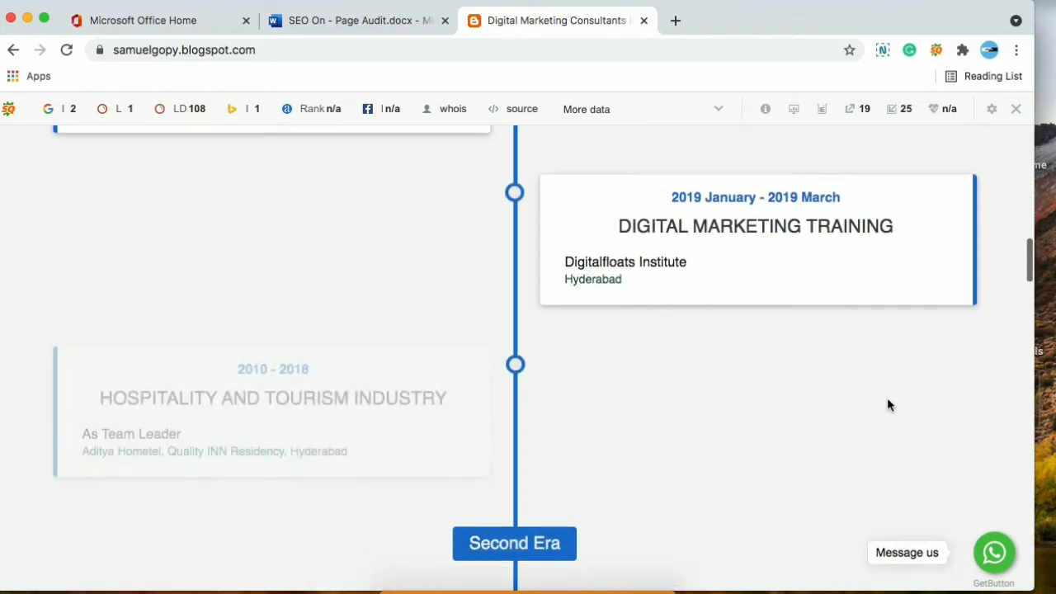
{"action": "scroll", "coordinate": [887, 398], "scroll_direction": "down", "scroll_amount": 15}
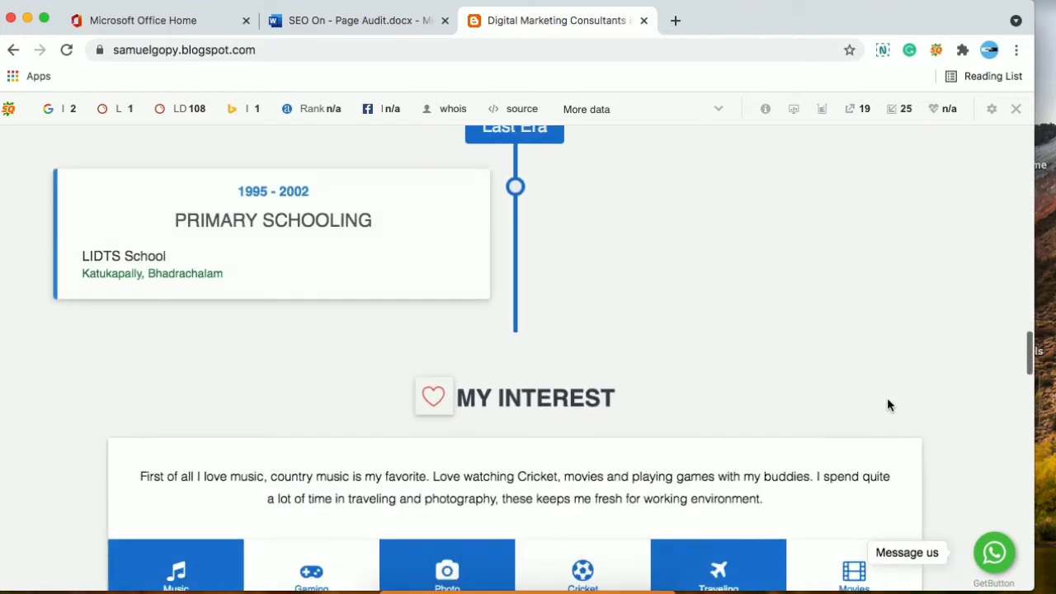
{"action": "scroll", "coordinate": [887, 399], "scroll_direction": "down", "scroll_amount": 15}
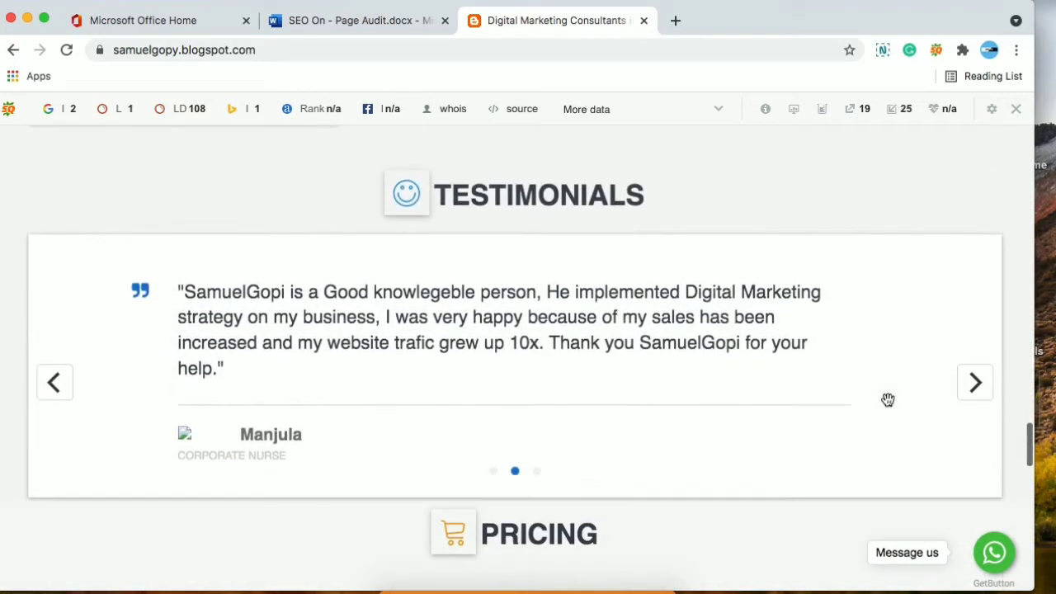
{"action": "scroll", "coordinate": [887, 399], "scroll_direction": "down", "scroll_amount": 10}
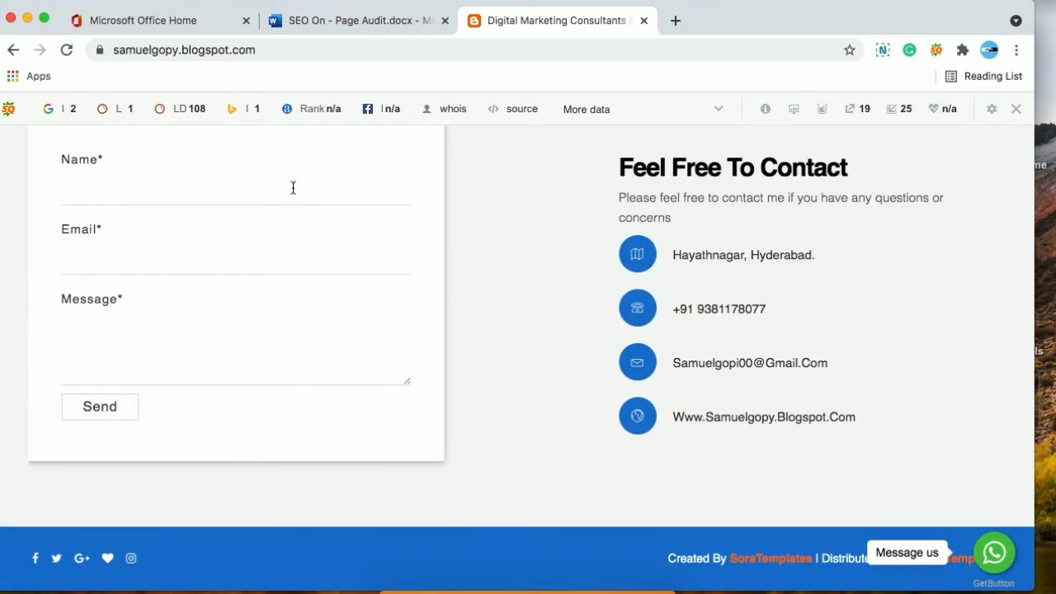
{"action": "left_click", "coordinate": [250, 197]}
{"action": "left_click", "coordinate": [511, 296]}
{"action": "left_click", "coordinate": [338, 23]}
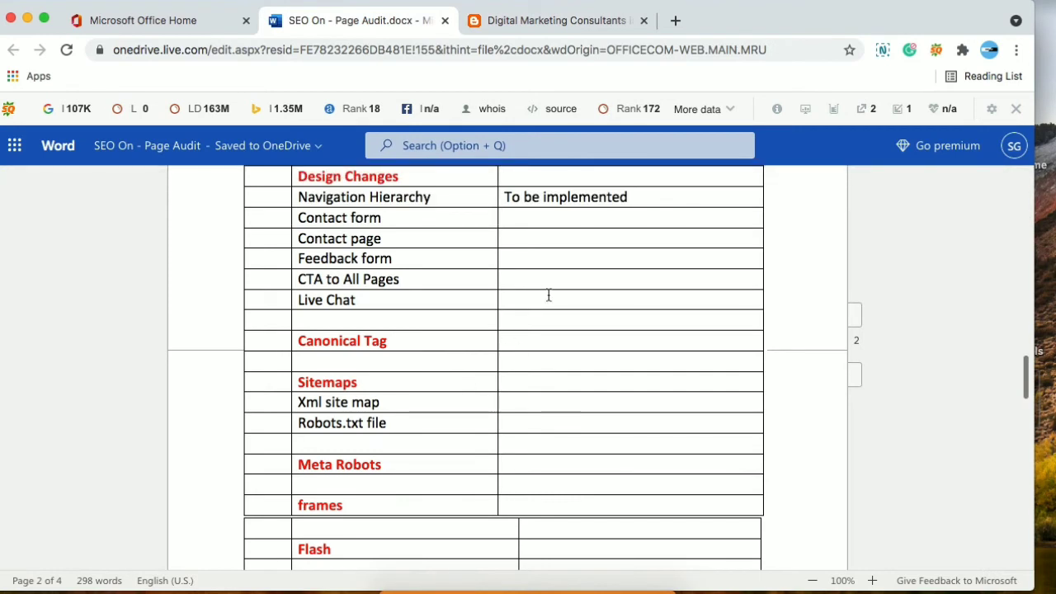
Mark Contact form and Contact page as Exist in the audit table
{"action": "type", "text": "Exist"}
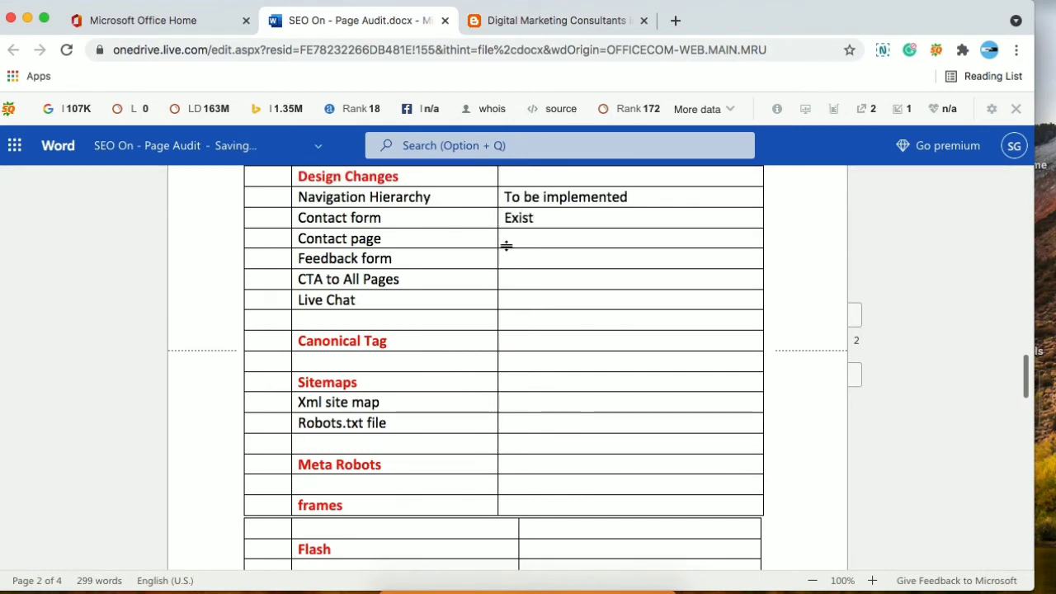
{"action": "left_click", "coordinate": [511, 237]}
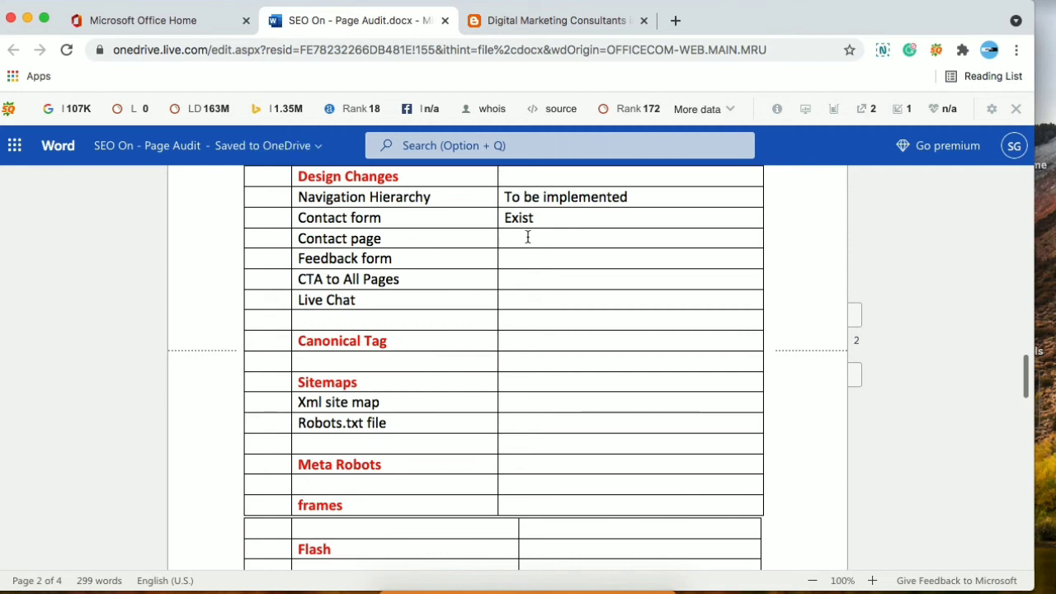
{"action": "type", "text": "e"}
{"action": "key", "text": "BackSpace"}
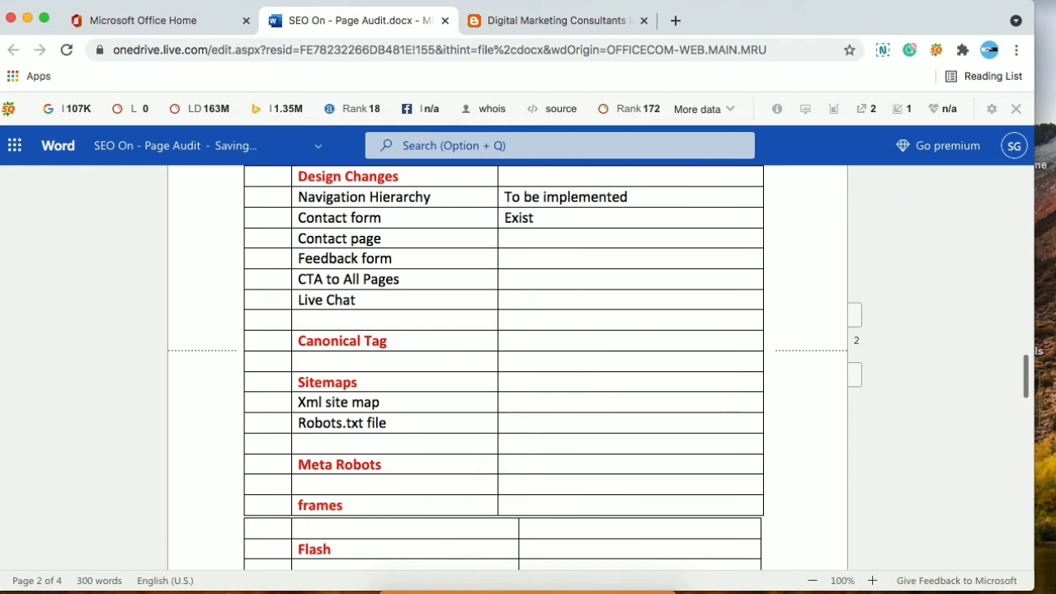
{"action": "type", "text": "Exist"}
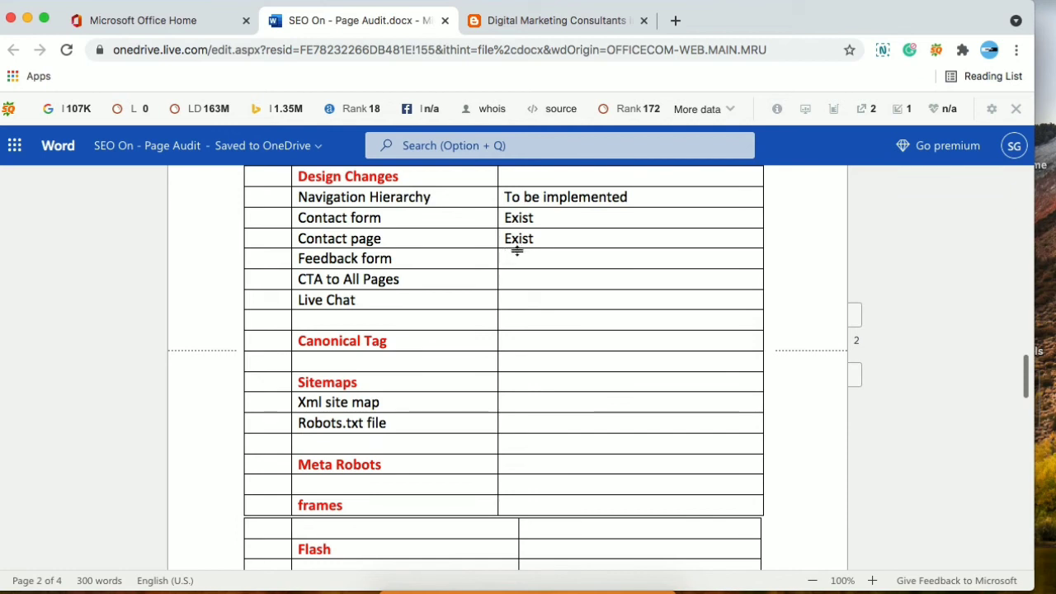
Mark Feedback form 'To implemted' and CTA to All Pages 'to be implemented'
{"action": "type", "text": "TO"}
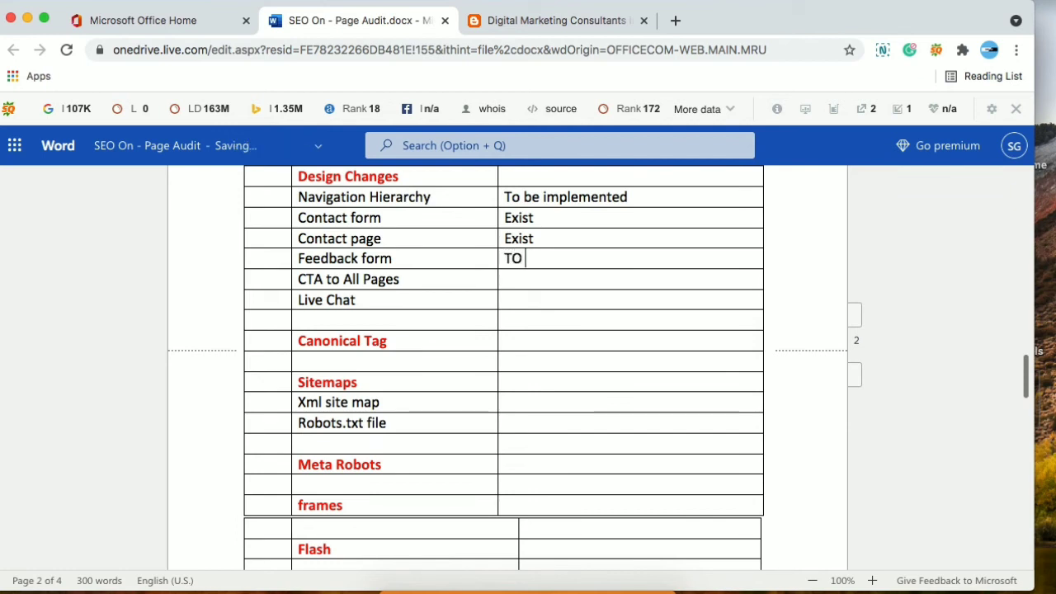
{"action": "key", "text": "BackSpace"}
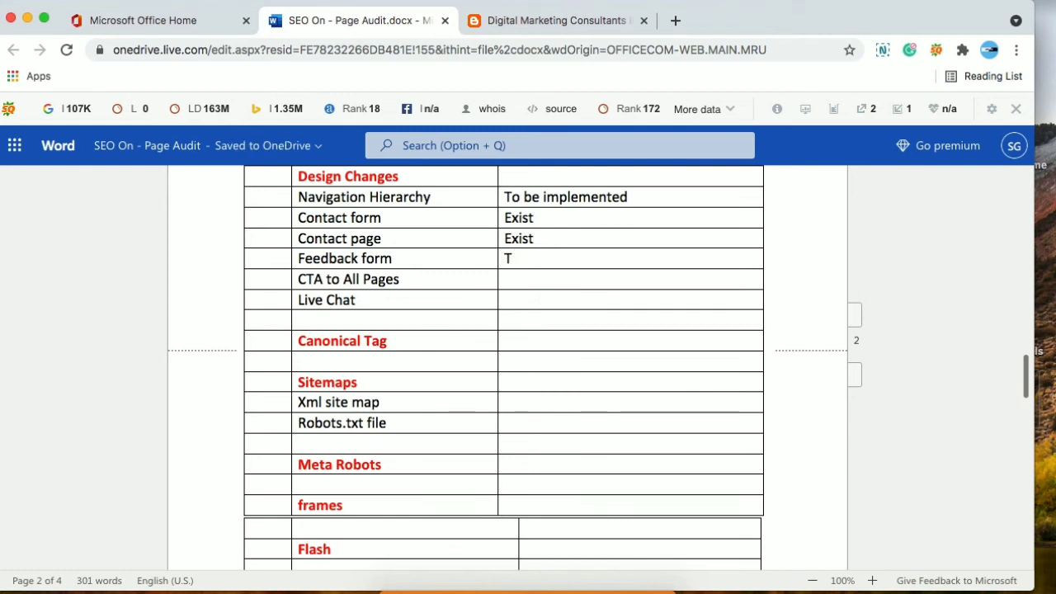
{"action": "type", "text": "o impl"}
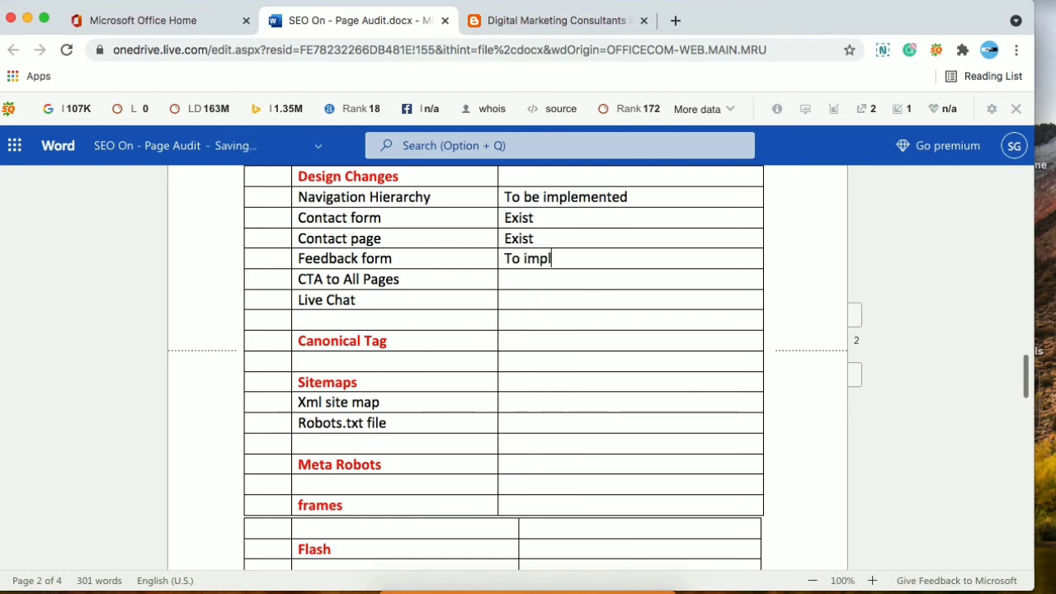
{"action": "type", "text": "emted"}
{"action": "left_click", "coordinate": [530, 276]}
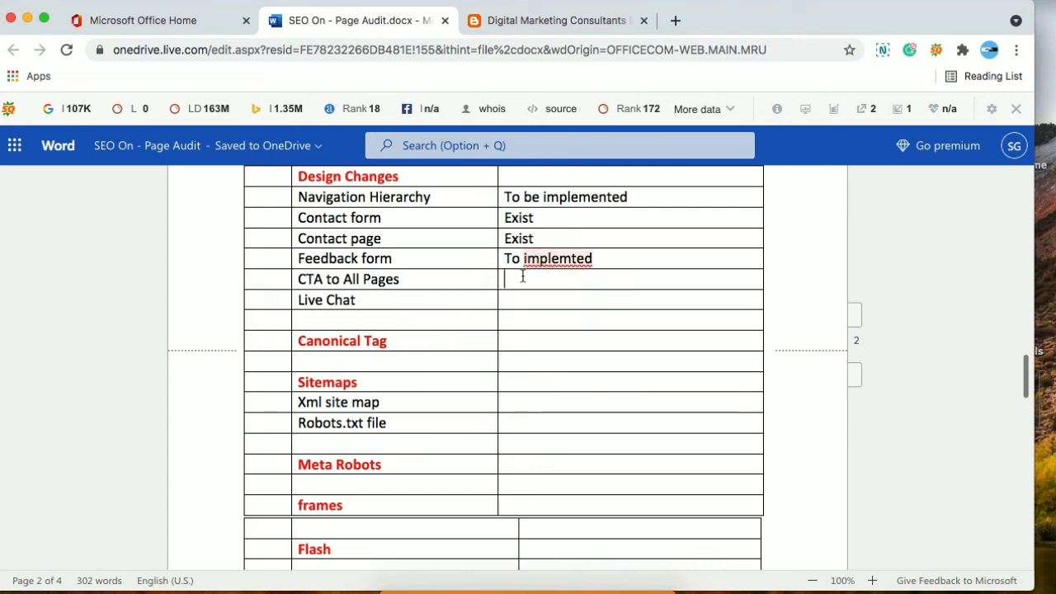
{"action": "type", "text": "no"}
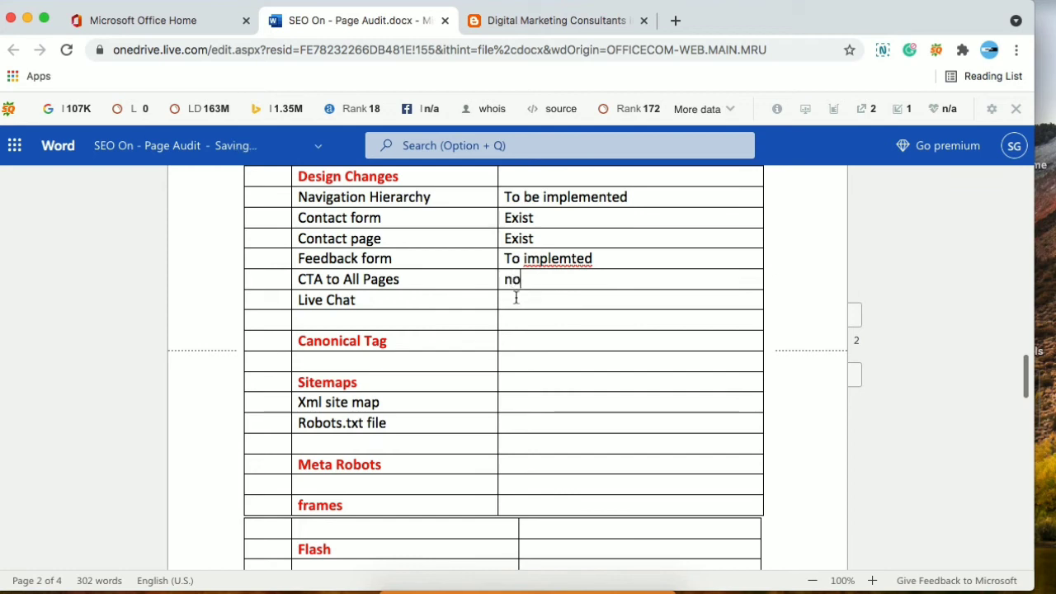
{"action": "key", "text": "BackSpace"}
{"action": "key", "text": "BackSpace"}
{"action": "type", "text": "to be"}
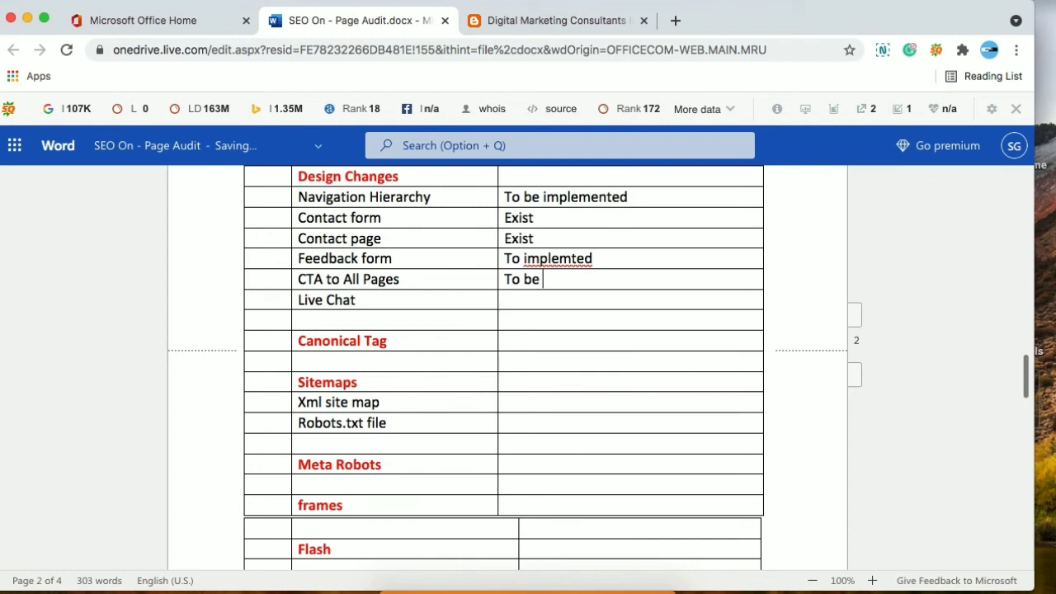
{"action": "type", "text": " imple"}
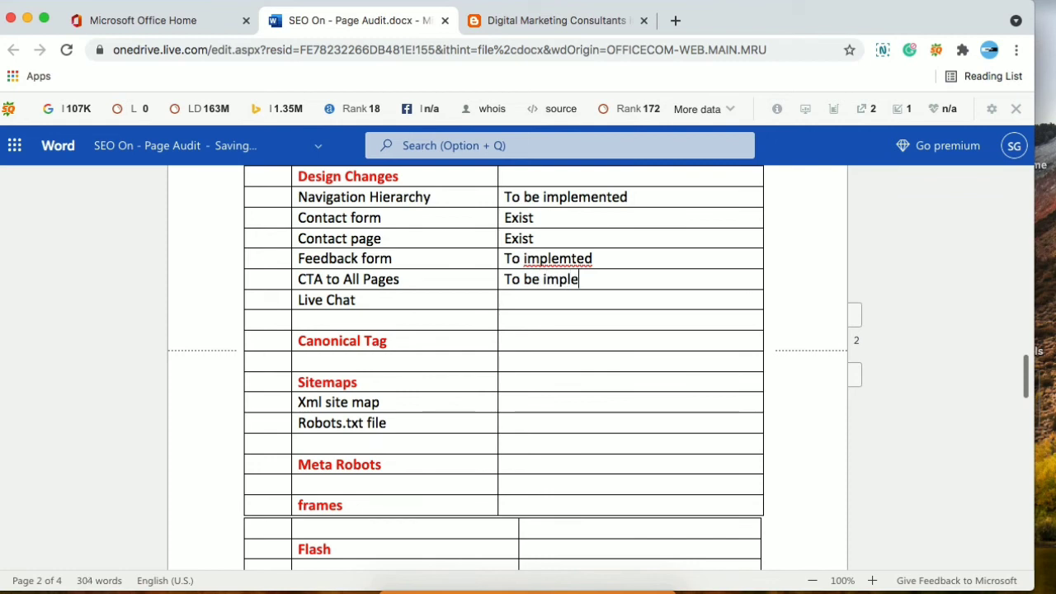
{"action": "type", "text": "mented"}
Confirm the blog's WhatsApp Message us chat button, then mark Live Chat as Exist
{"action": "left_click", "coordinate": [523, 19]}
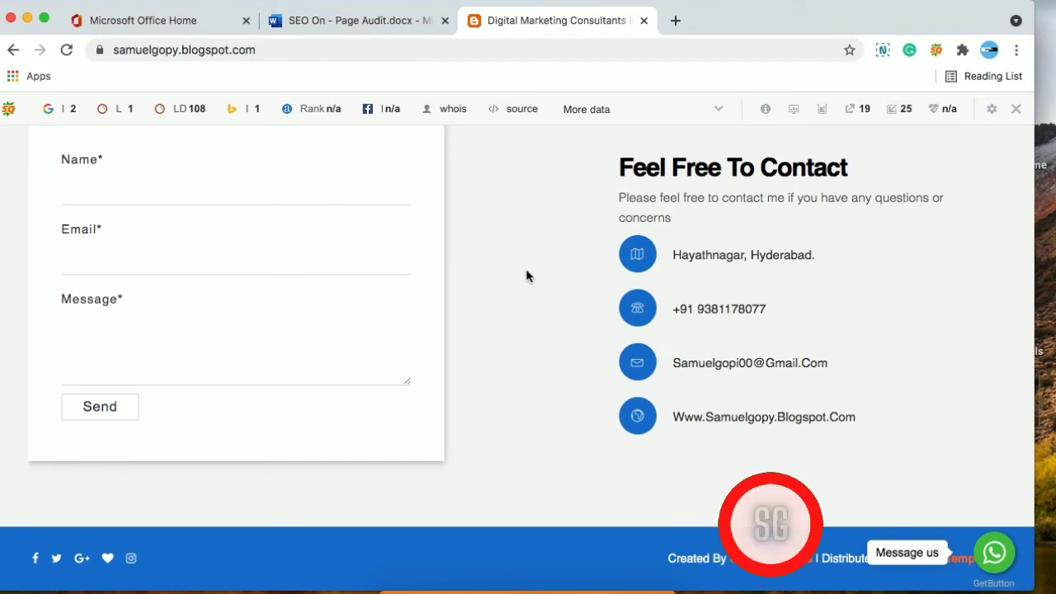
{"action": "left_click", "coordinate": [996, 555]}
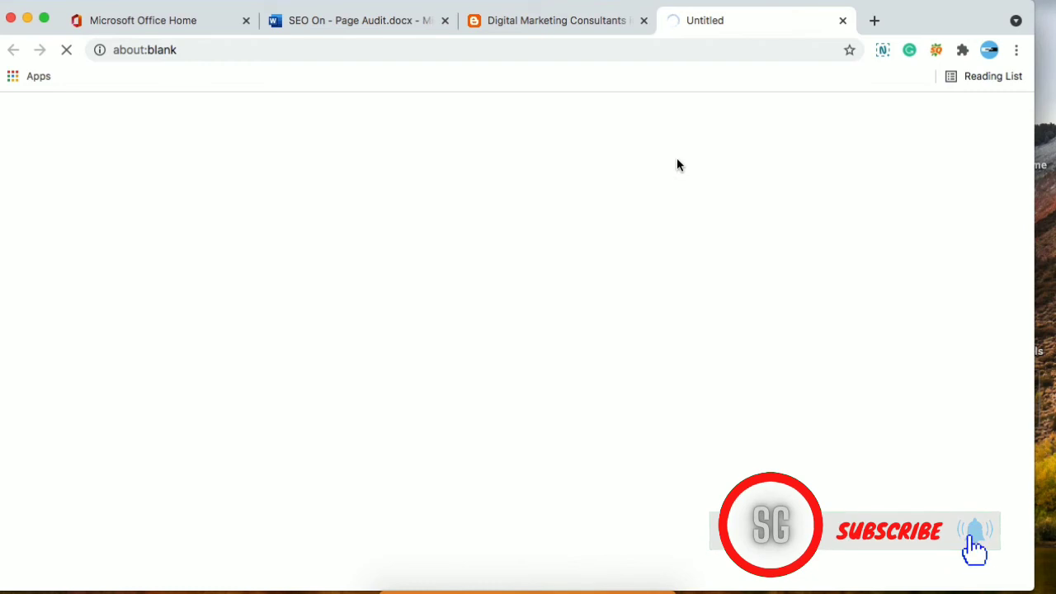
{"action": "left_click", "coordinate": [841, 20]}
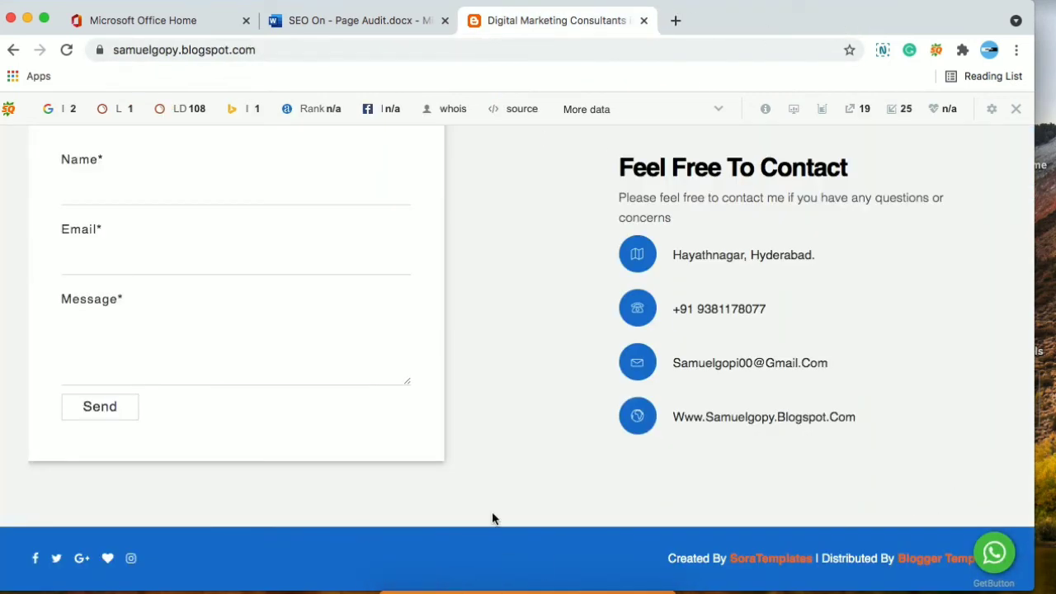
{"action": "left_click", "coordinate": [321, 19]}
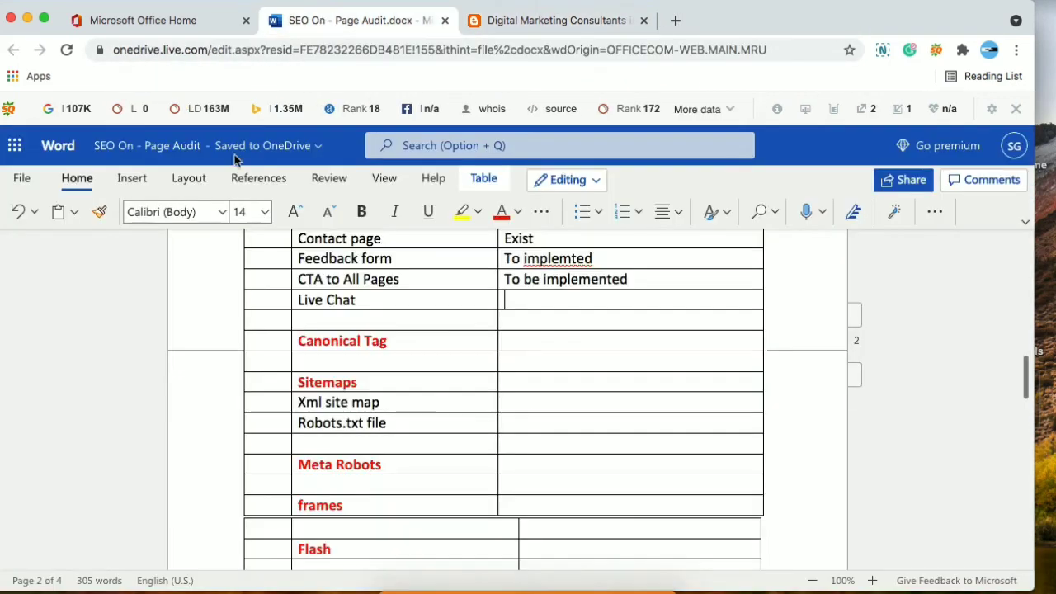
{"action": "type", "text": "Exist"}
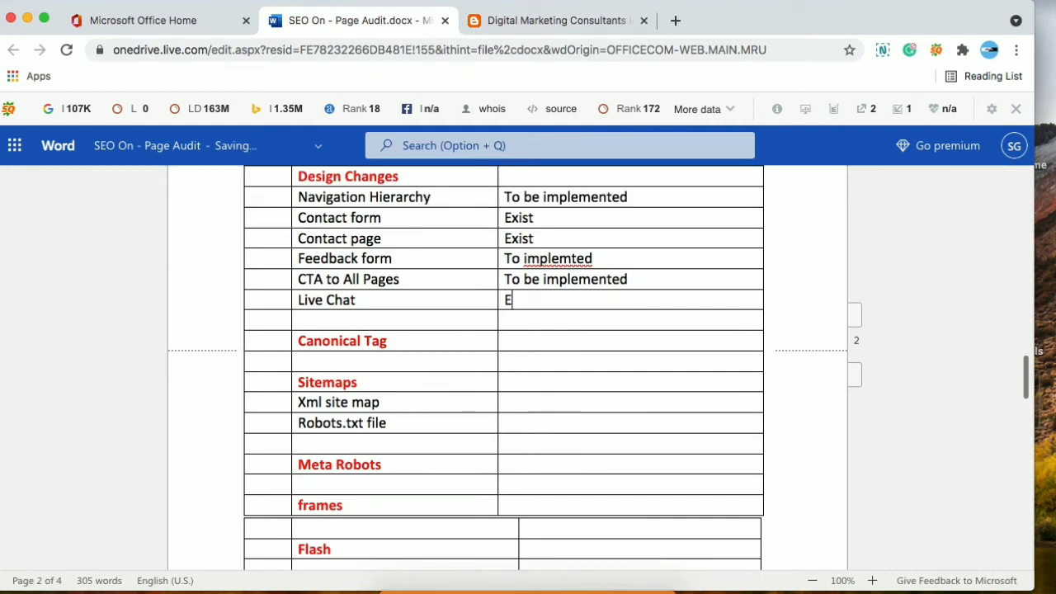
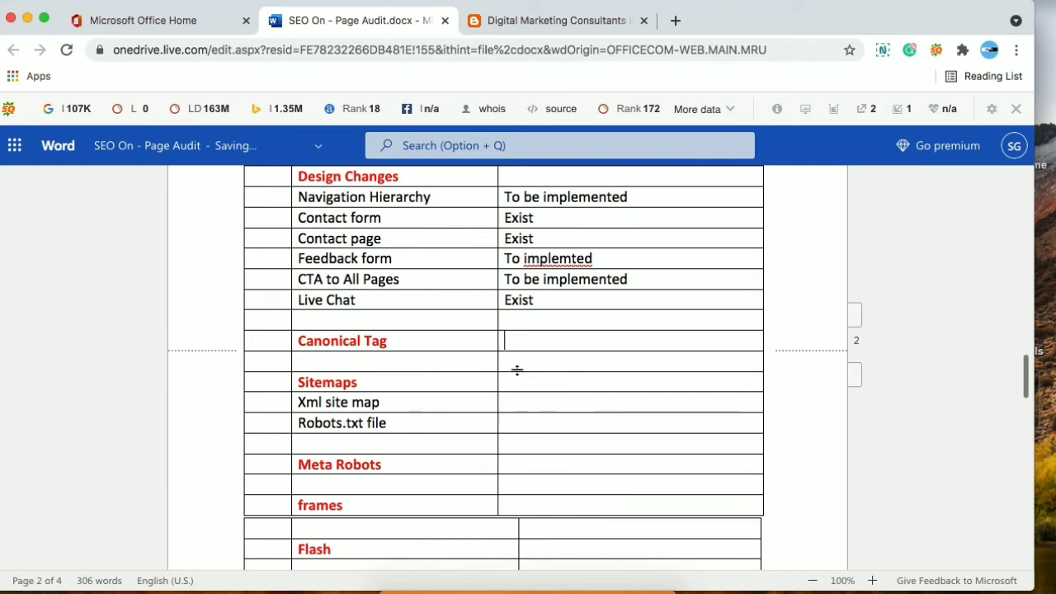
Find the canonical link in the blog homepage's page source
{"action": "left_click", "coordinate": [530, 18]}
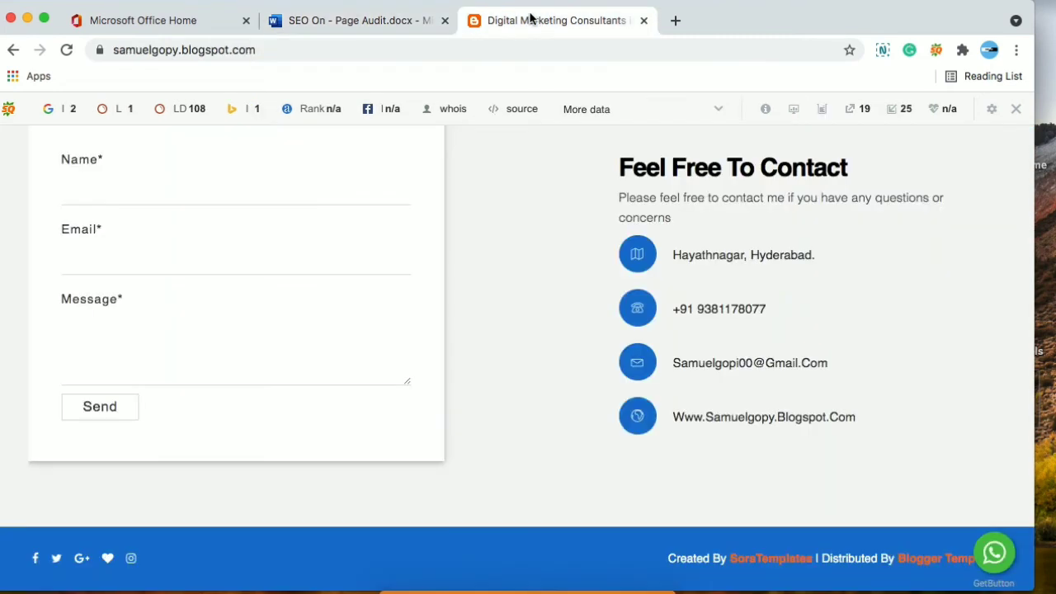
{"action": "right_click", "coordinate": [481, 93]}
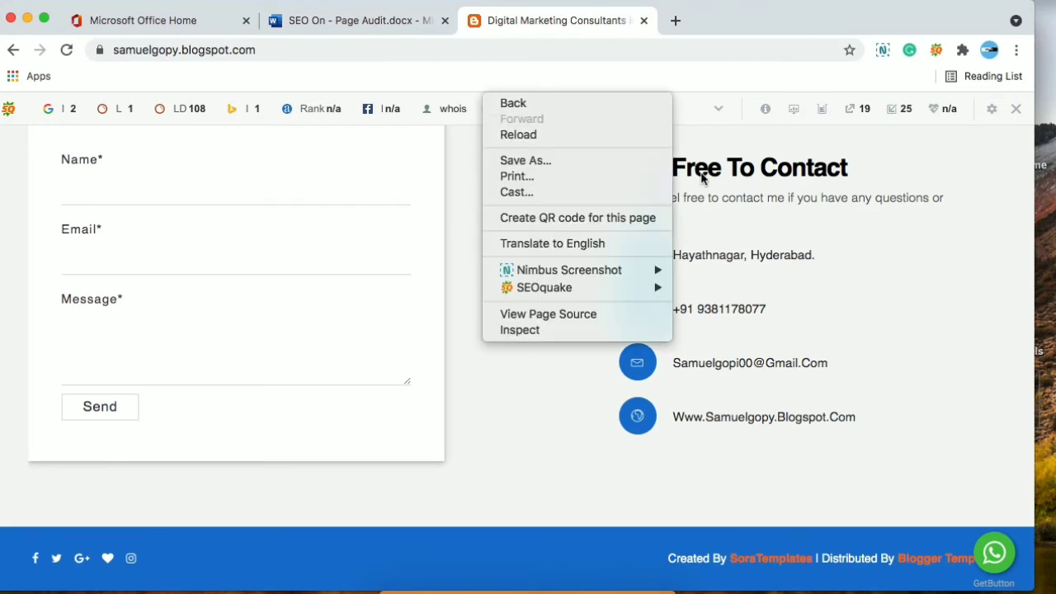
{"action": "left_click", "coordinate": [577, 322]}
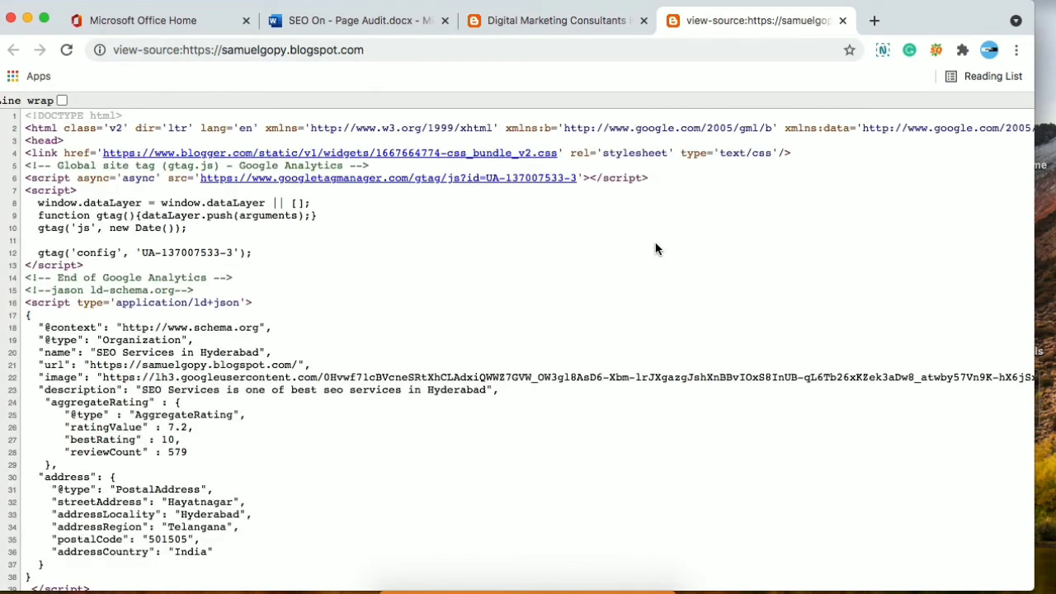
{"action": "key", "text": "super+f"}
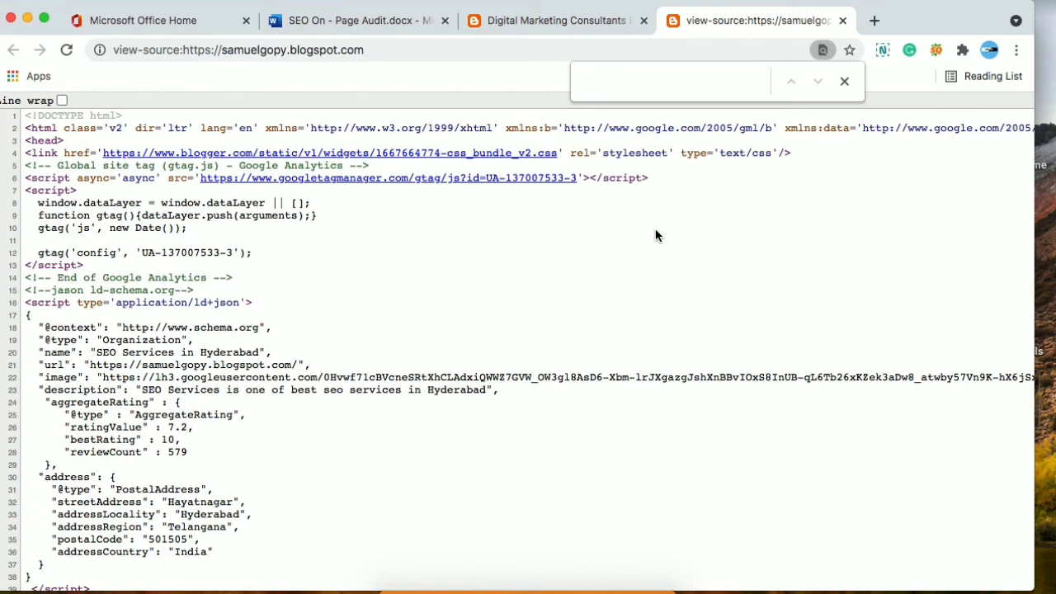
{"action": "type", "text": "ca"}
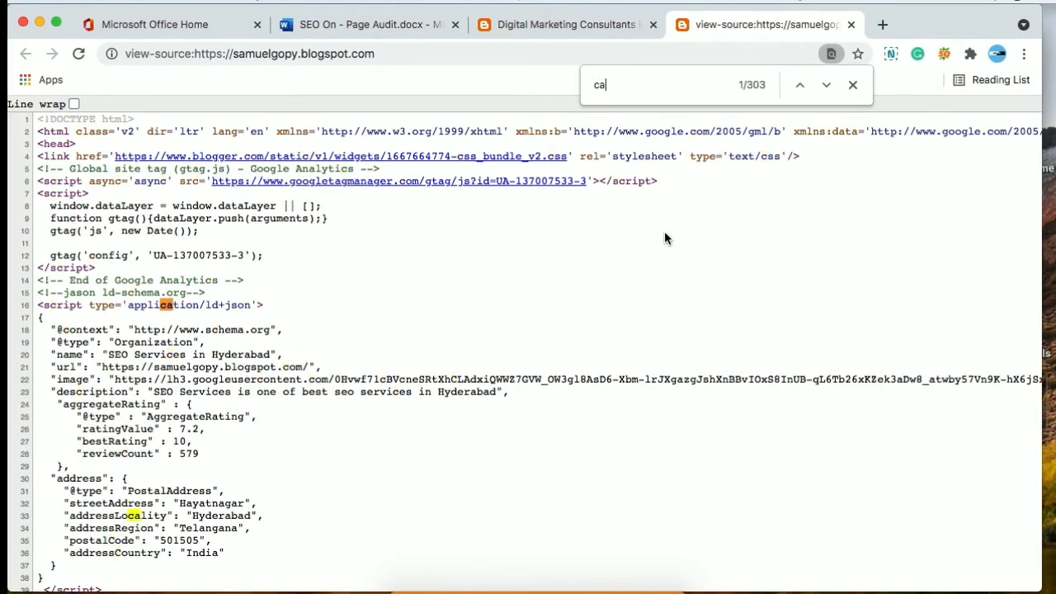
{"action": "type", "text": "nonical"}
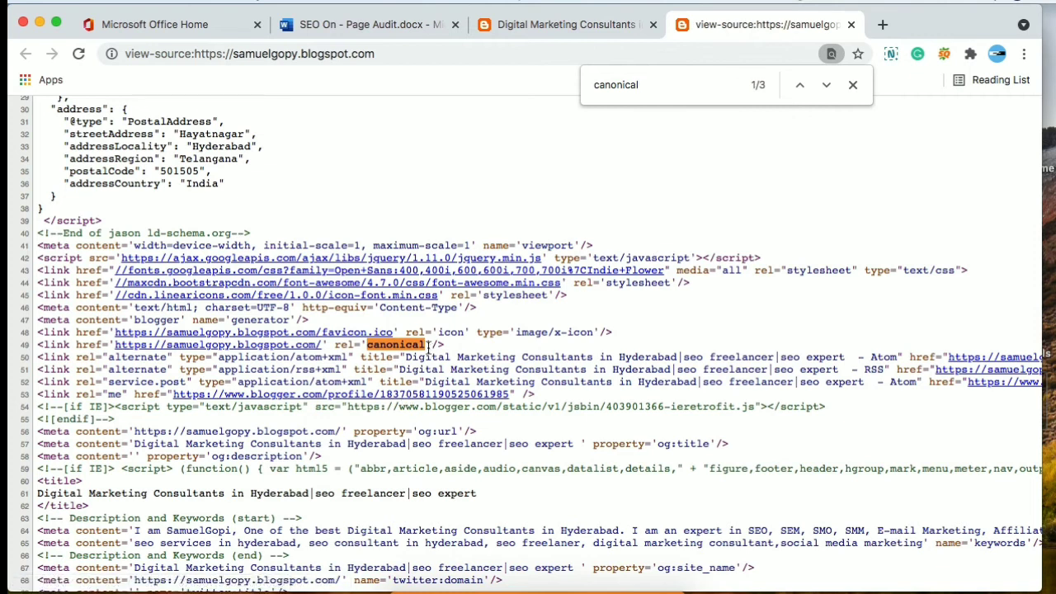
{"action": "left_click_drag", "start_coordinate": [452, 347], "coordinate": [162, 346]}
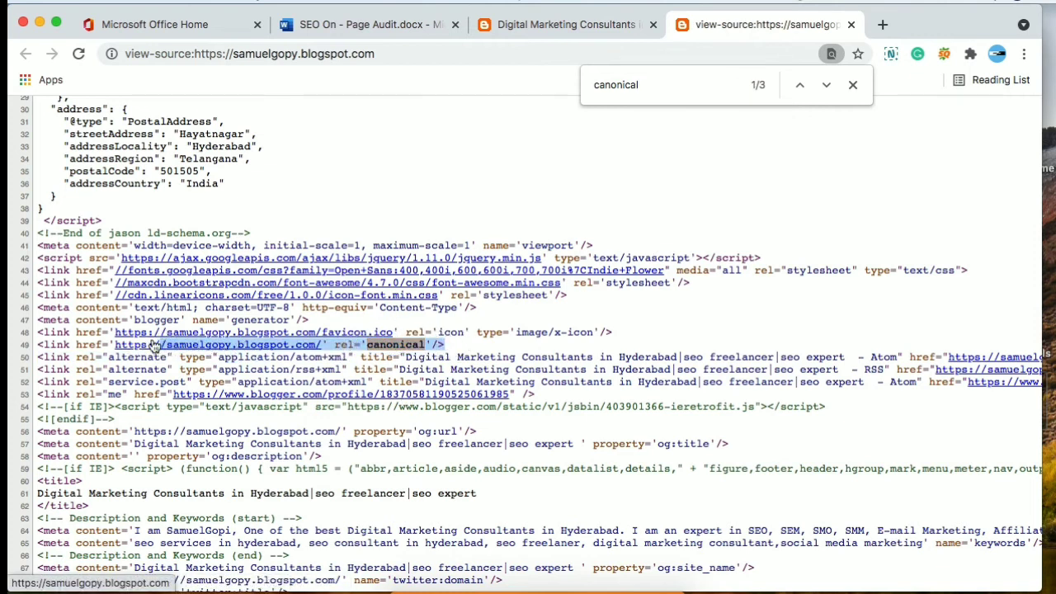
{"action": "left_click", "coordinate": [474, 345]}
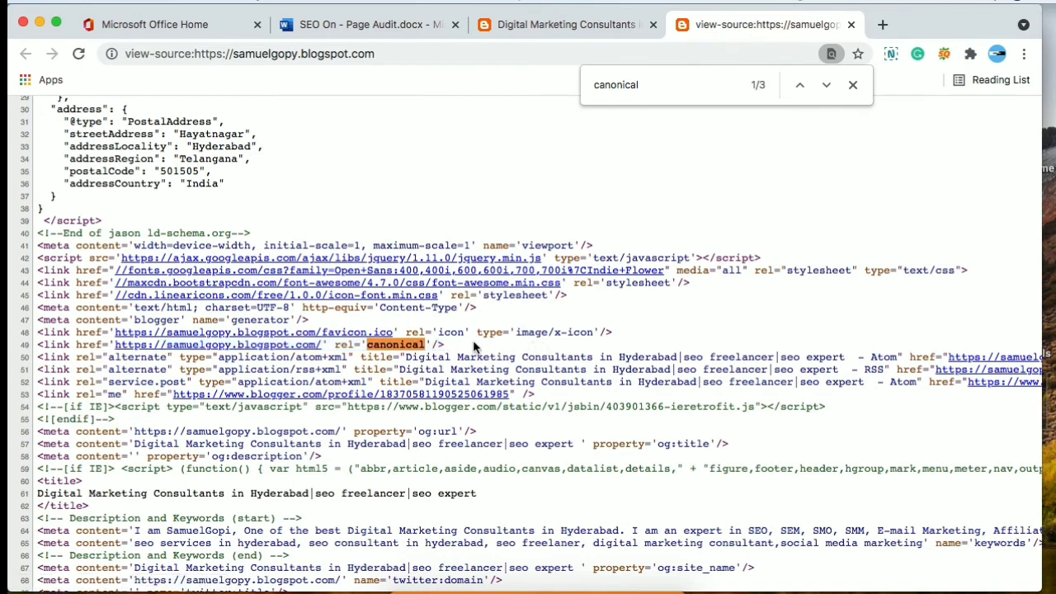
Enter 'Exist' beside Canonical Tag in the audit table
{"action": "left_click", "coordinate": [346, 24]}
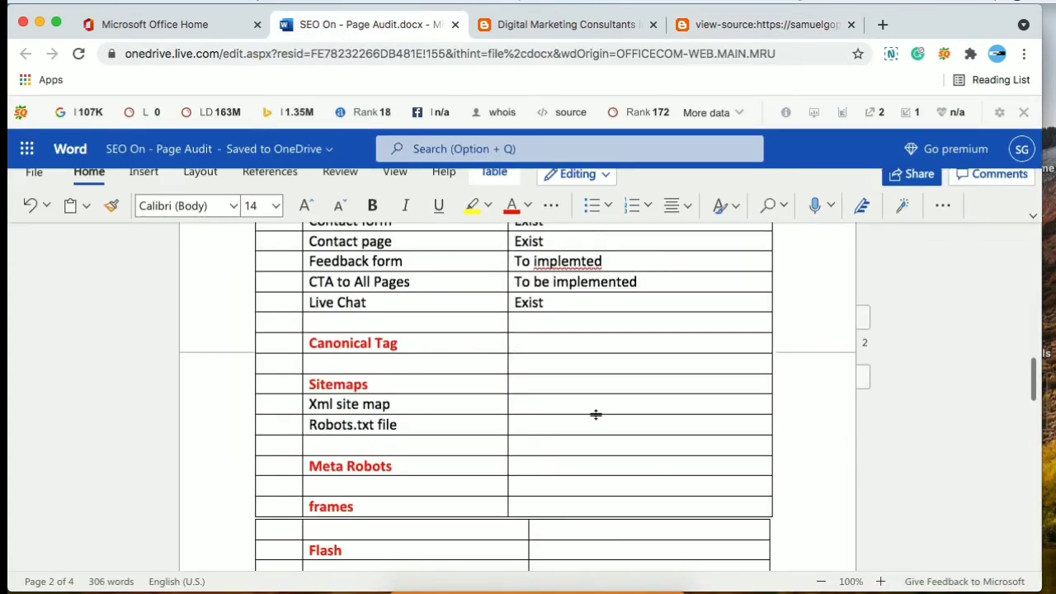
{"action": "type", "text": "E"}
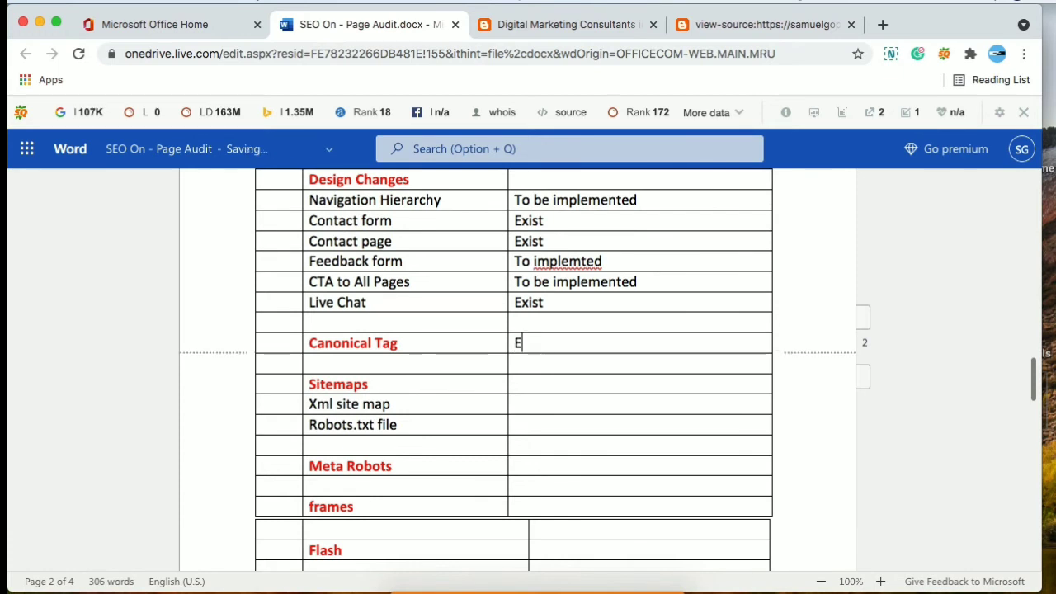
{"action": "type", "text": "xist"}
{"action": "left_click", "coordinate": [562, 384]}
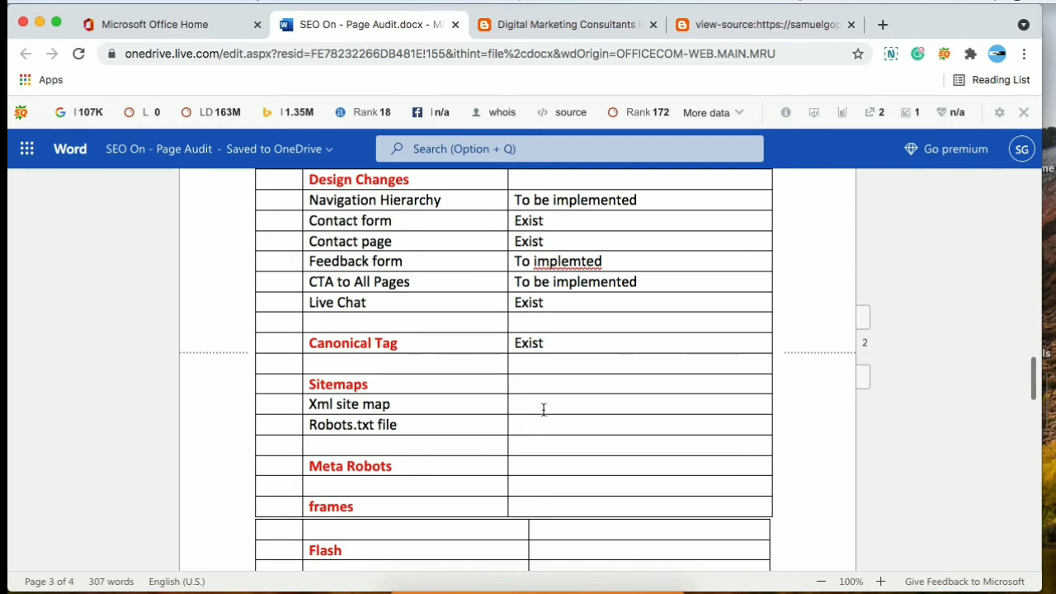
Open the blog's /sitemap.xml and review its contents
{"action": "left_click", "coordinate": [516, 25]}
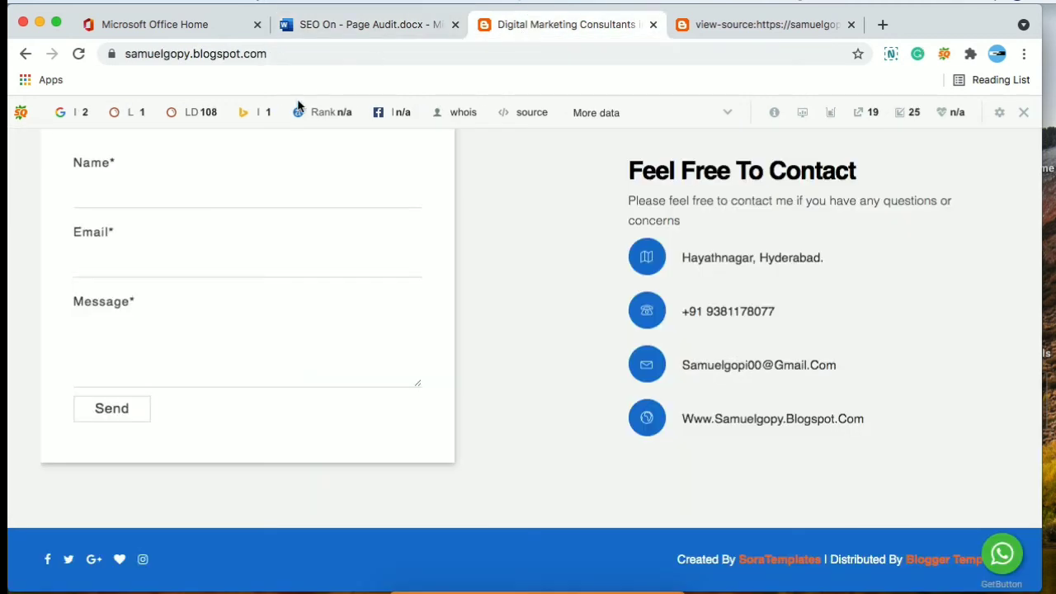
{"action": "left_click", "coordinate": [320, 54]}
{"action": "left_click", "coordinate": [320, 54]}
{"action": "left_click", "coordinate": [320, 53]}
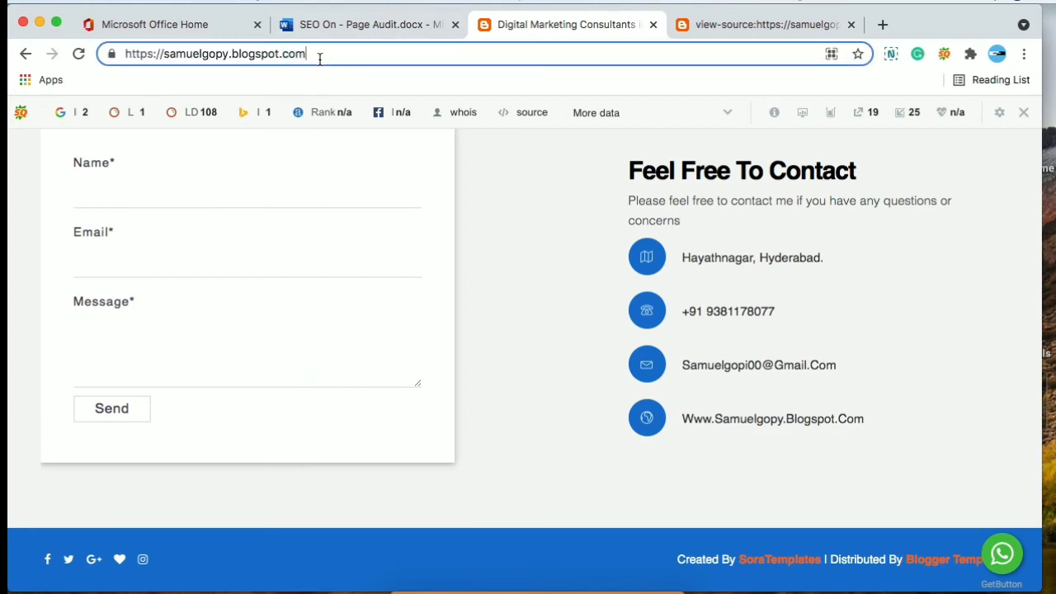
{"action": "type", "text": "/"}
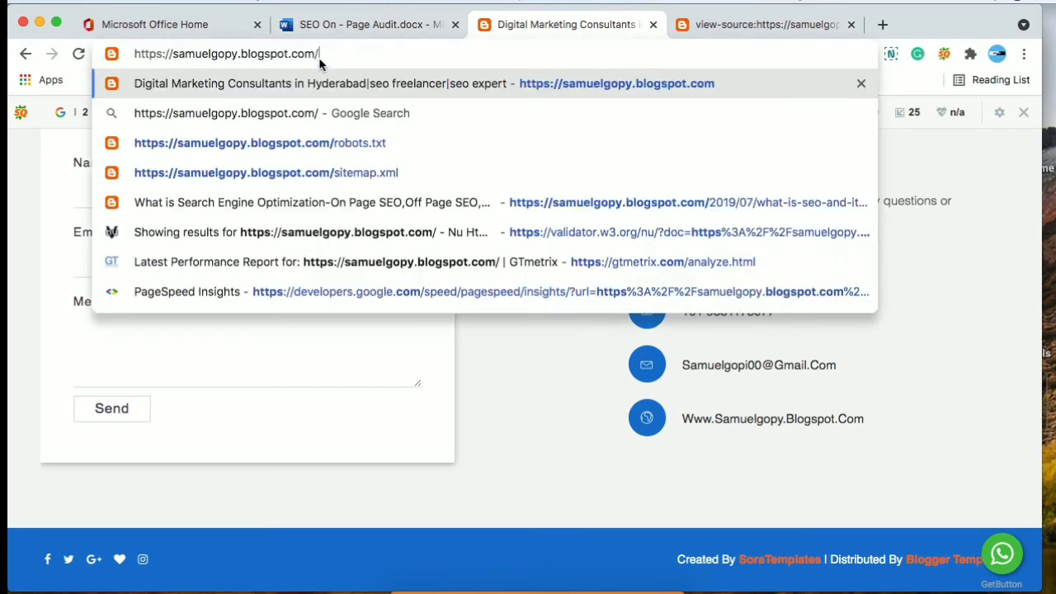
{"action": "type", "text": "site"}
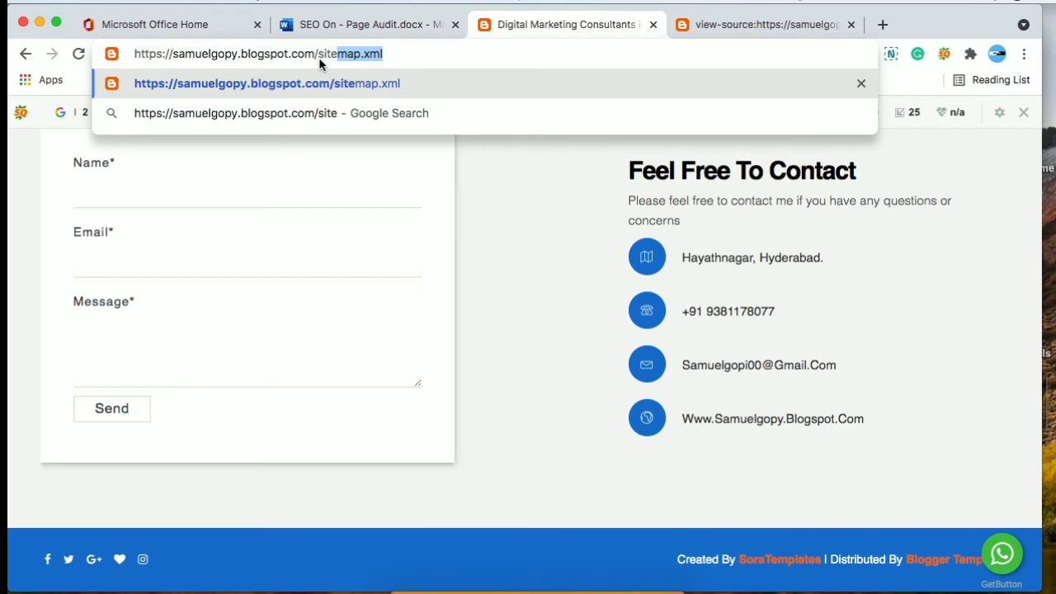
{"action": "key", "text": "Right"}
{"action": "key", "text": "Return"}
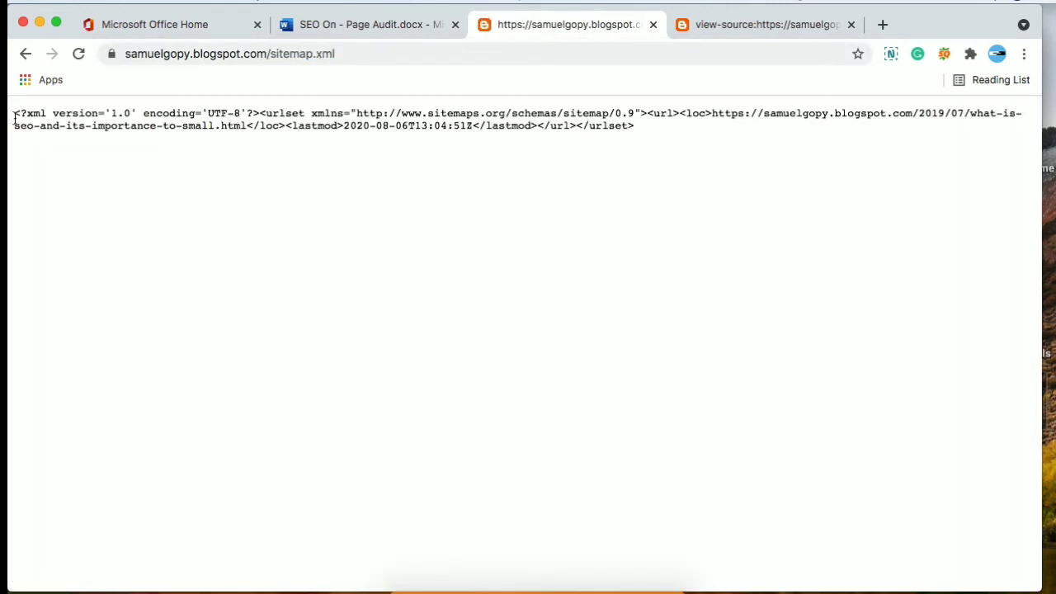
{"action": "left_click_drag", "start_coordinate": [16, 112], "coordinate": [282, 138]}
{"action": "left_click", "coordinate": [282, 139]}
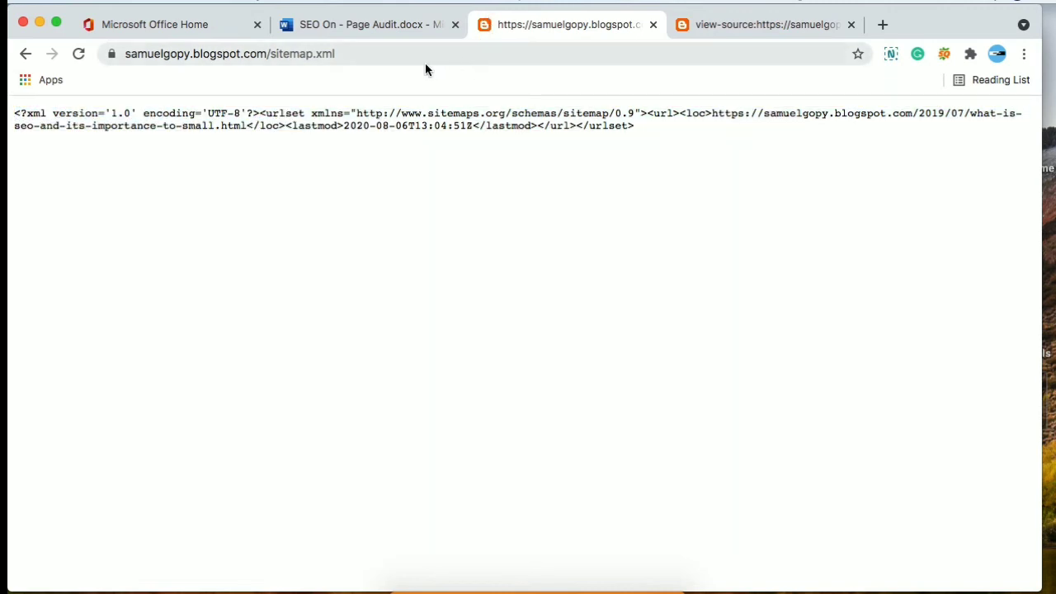
{"action": "left_click", "coordinate": [25, 54]}
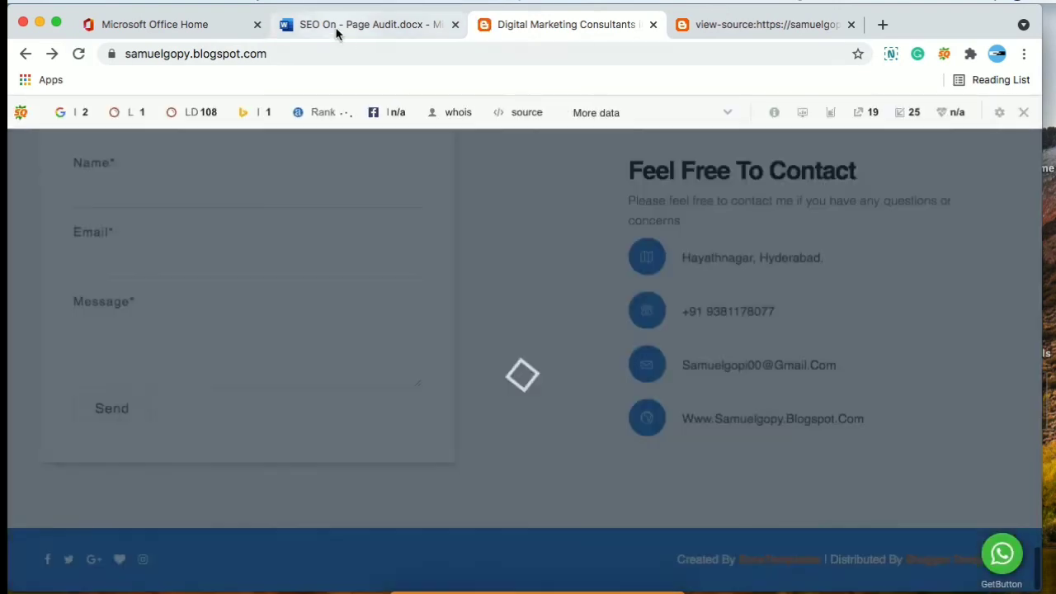
Move 'Exist' from the Sitemaps row to the Xml site map row
{"action": "left_click", "coordinate": [337, 26]}
{"action": "type", "text": "E"}
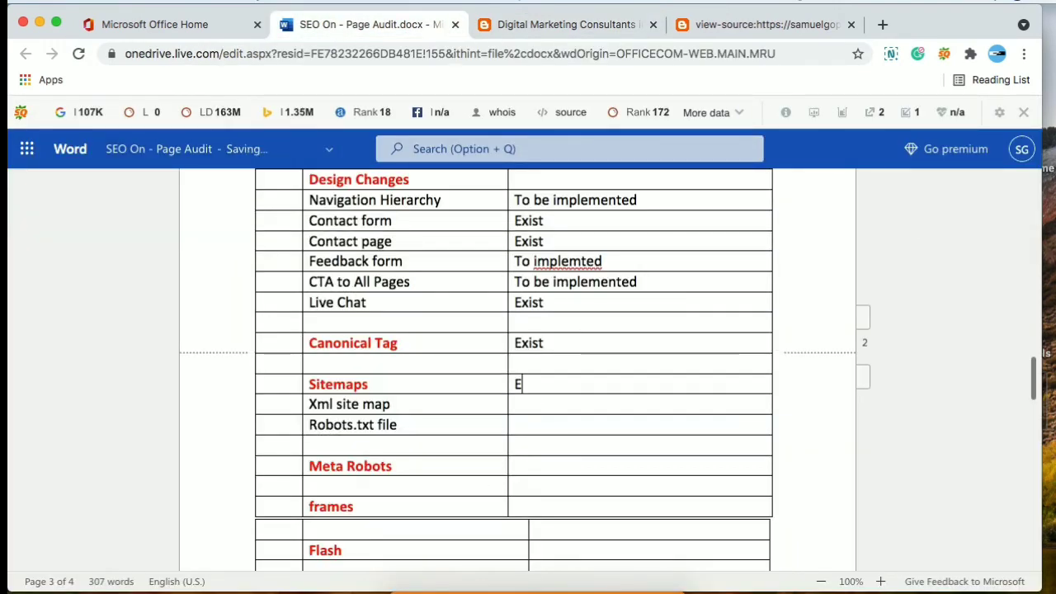
{"action": "type", "text": "xist"}
{"action": "left_click", "coordinate": [556, 404]}
{"action": "left_click_drag", "start_coordinate": [544, 384], "coordinate": [513, 385]}
{"action": "key", "text": "super+c"}
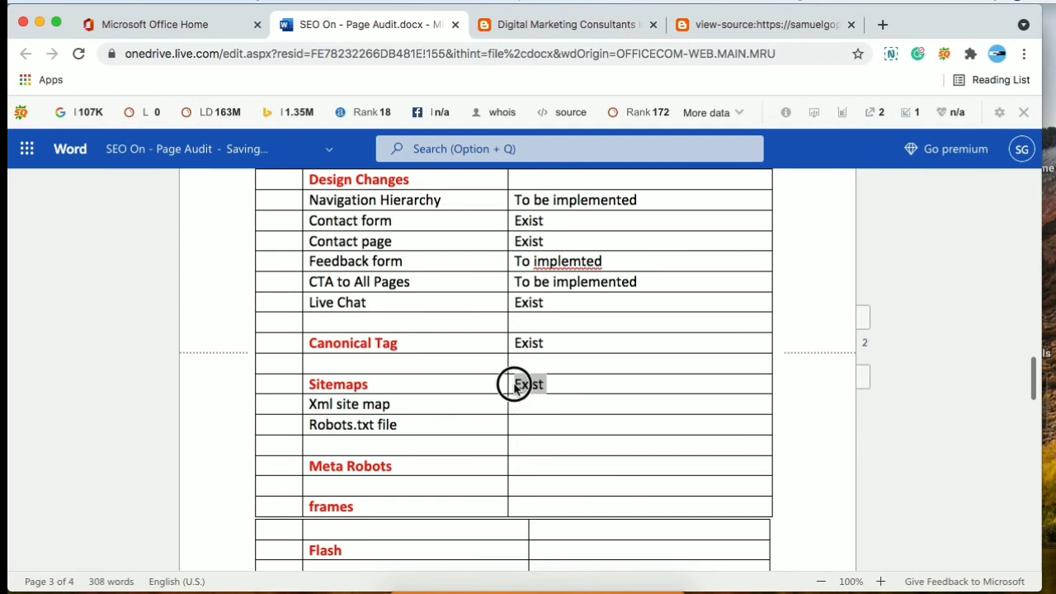
{"action": "key", "text": "BackSpace"}
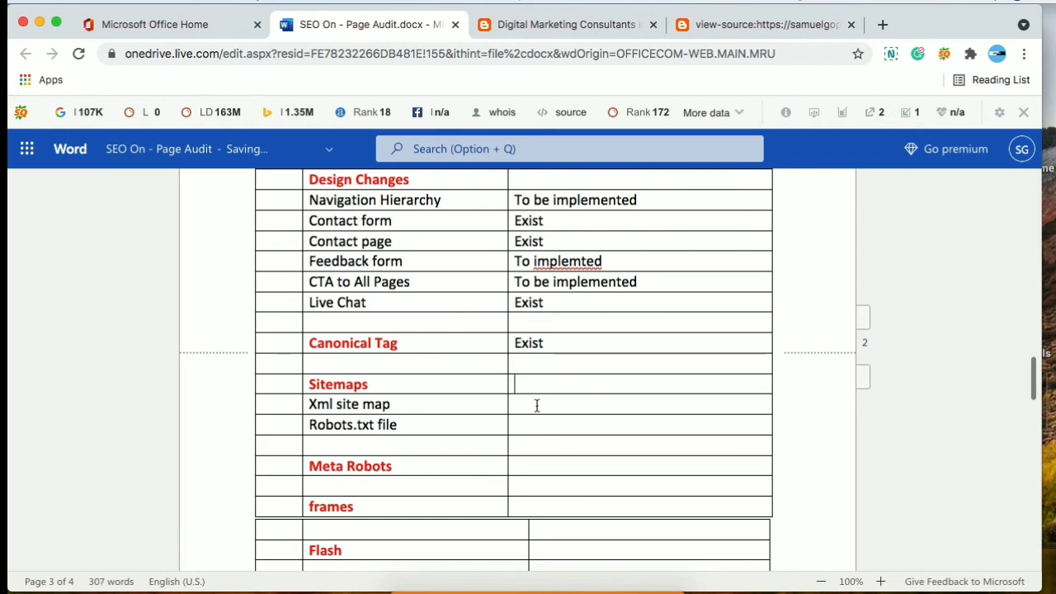
{"action": "key", "text": "super+v"}
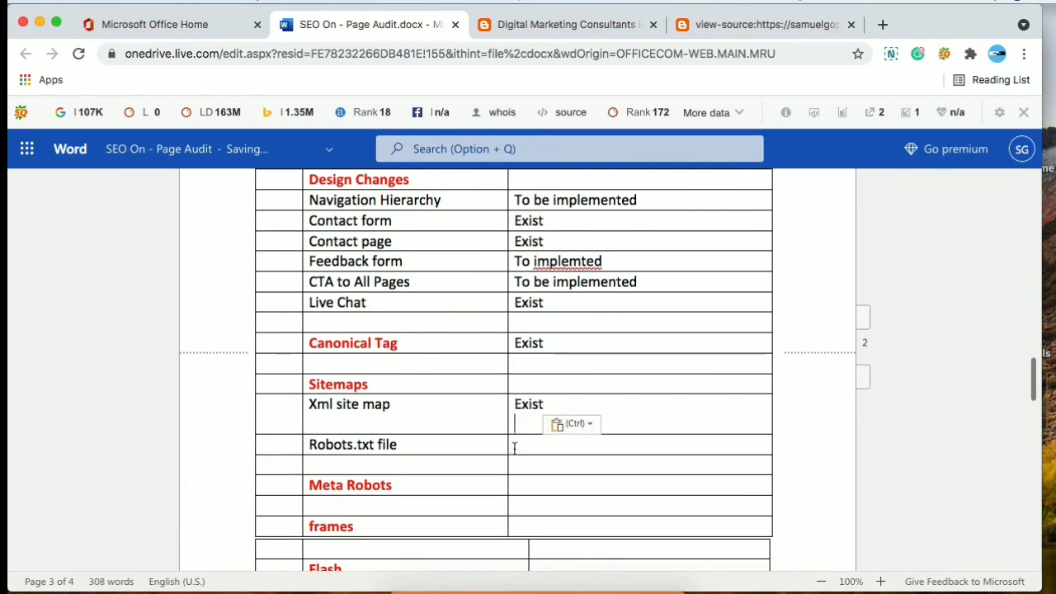
{"action": "key", "text": "BackSpace"}
{"action": "key", "text": "BackSpace"}
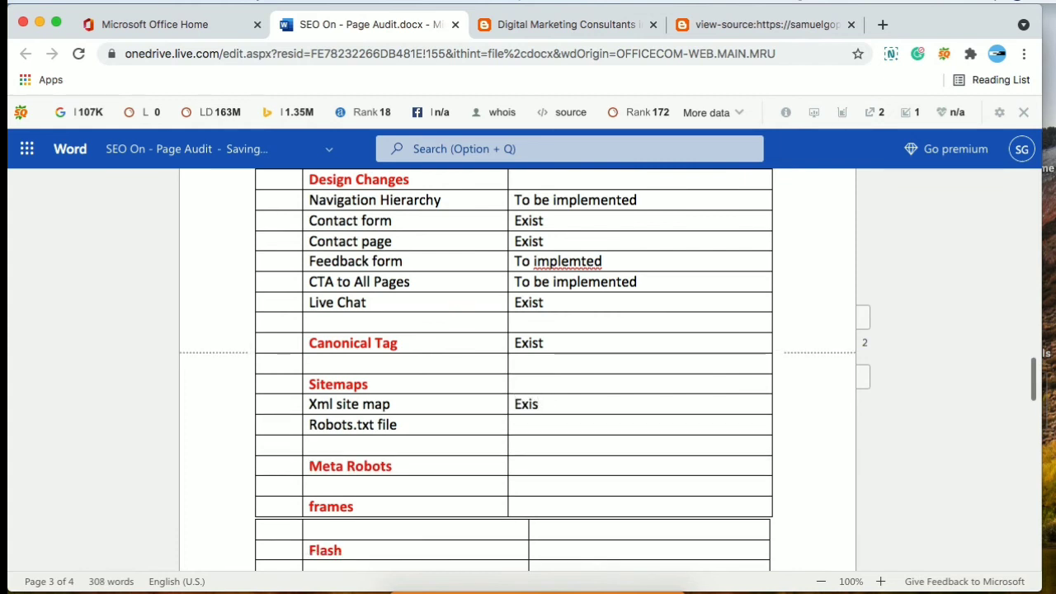
{"action": "type", "text": "t"}
Open the blog's /robots.txt and review its rules
{"action": "left_click", "coordinate": [533, 26]}
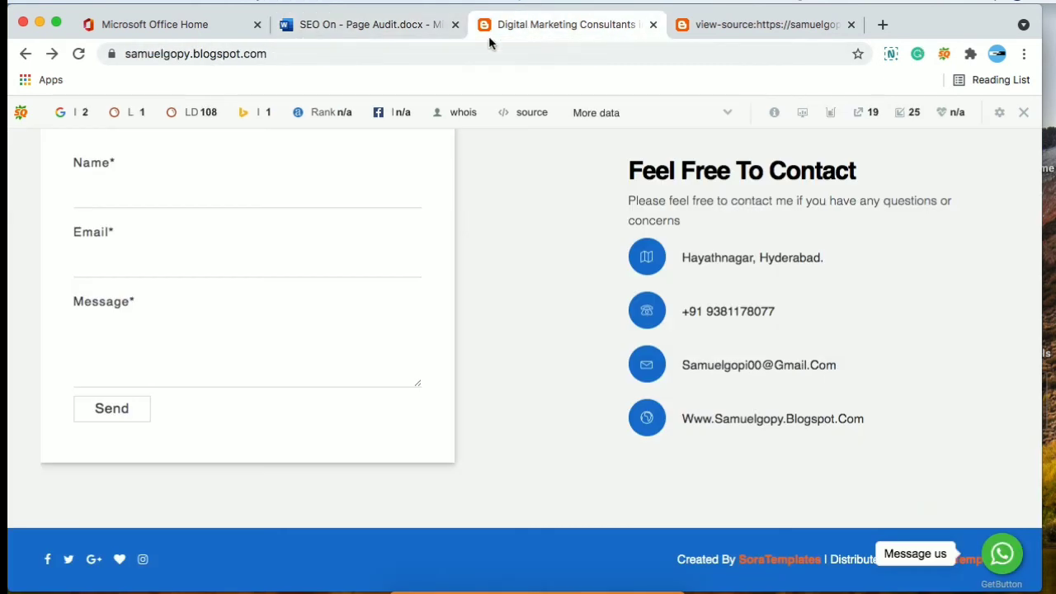
{"action": "double_click", "coordinate": [329, 47]}
{"action": "left_click", "coordinate": [328, 55]}
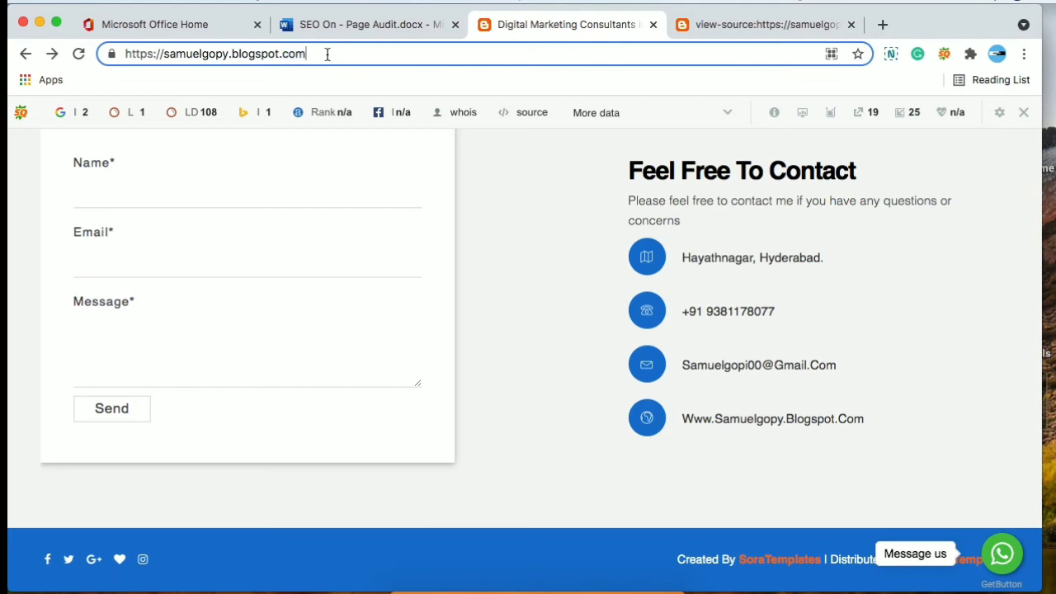
{"action": "type", "text": "/"}
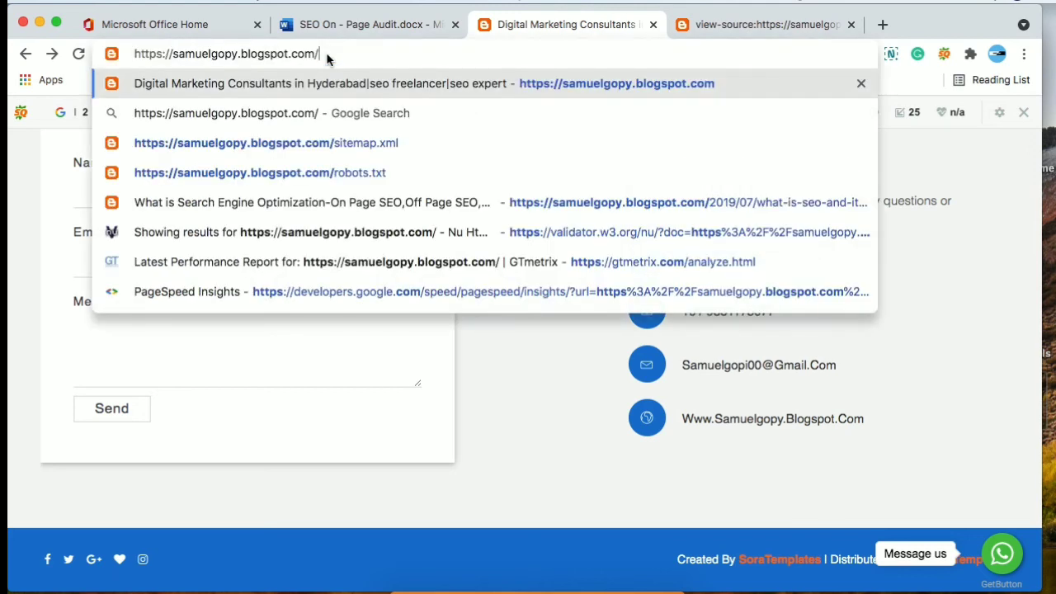
{"action": "type", "text": "robots"}
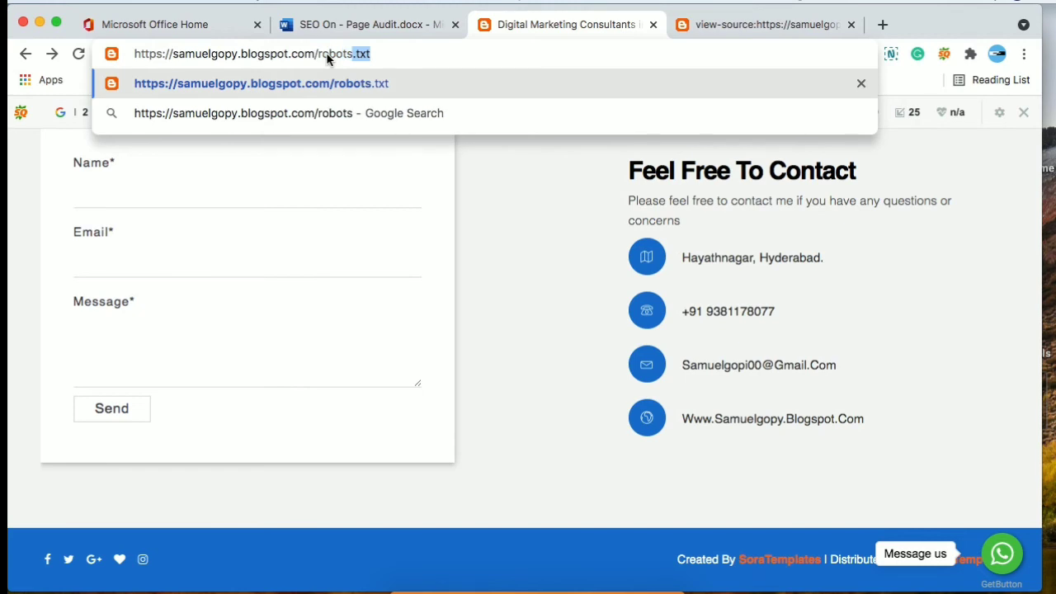
{"action": "key", "text": "Return"}
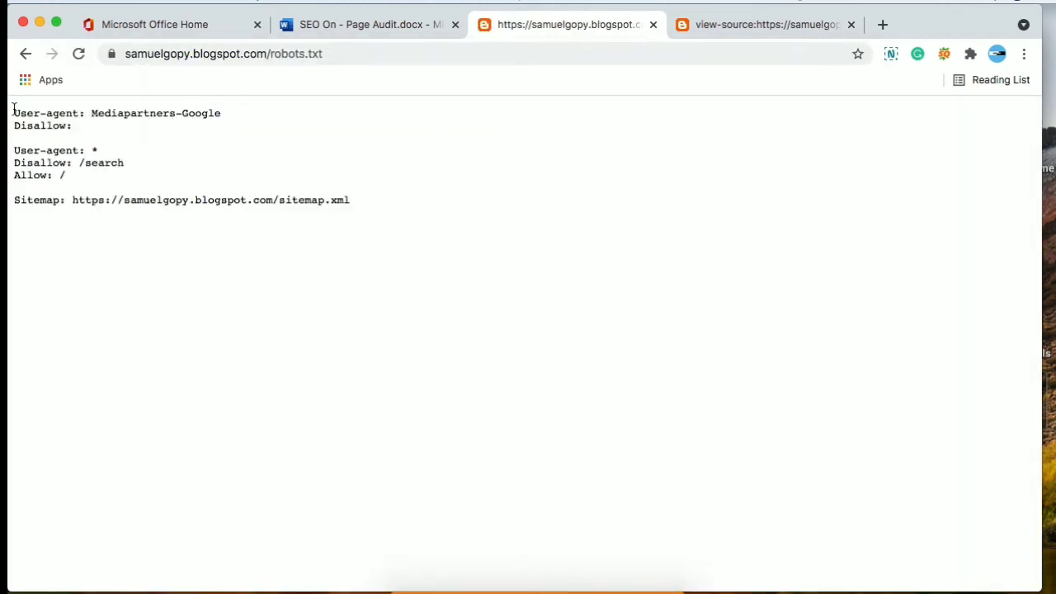
{"action": "left_click_drag", "start_coordinate": [13, 110], "coordinate": [359, 205]}
{"action": "left_click", "coordinate": [358, 204]}
Begin entering 'exist' in the Robots.txt file cell
{"action": "left_click", "coordinate": [24, 55]}
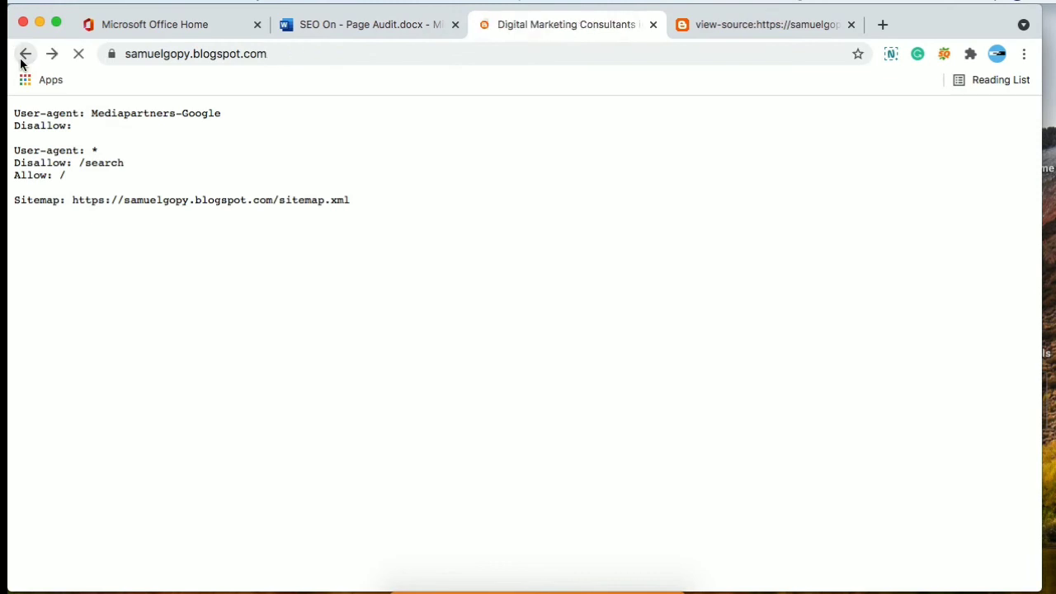
{"action": "left_click", "coordinate": [347, 26]}
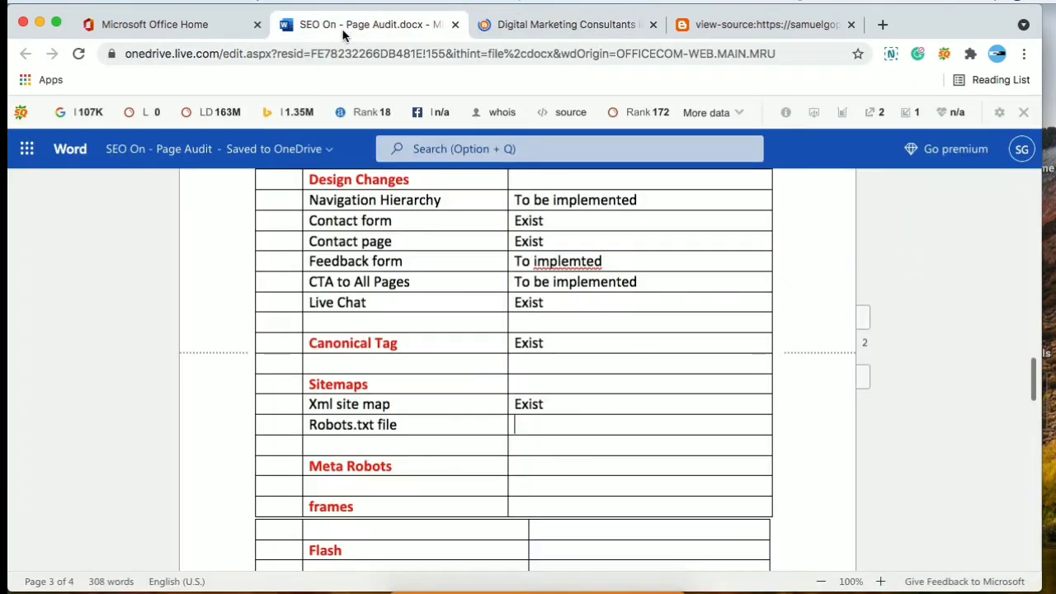
{"action": "type", "text": "e"}
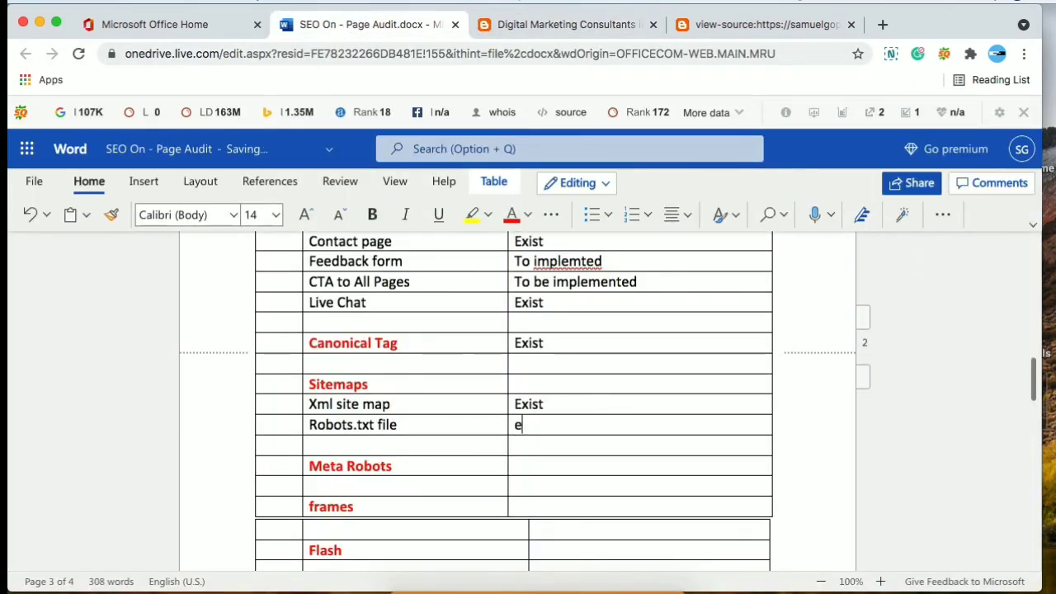
{"action": "type", "text": "xist"}
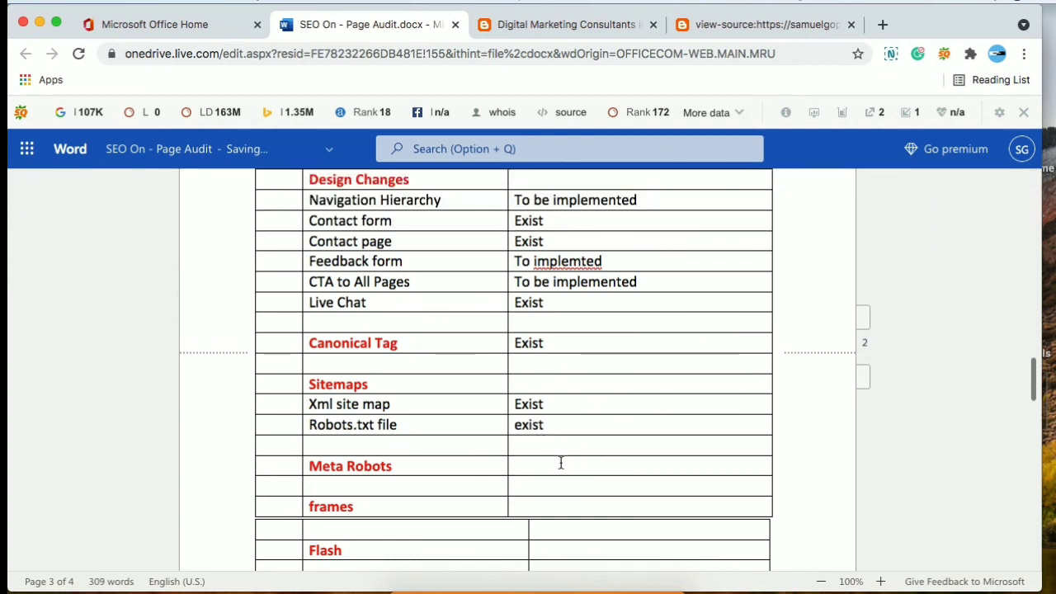
Search the blog's page source for 'robots'
{"action": "left_click", "coordinate": [738, 28]}
{"action": "left_click_drag", "start_coordinate": [645, 89], "coordinate": [571, 103]}
{"action": "type", "text": "ro"}
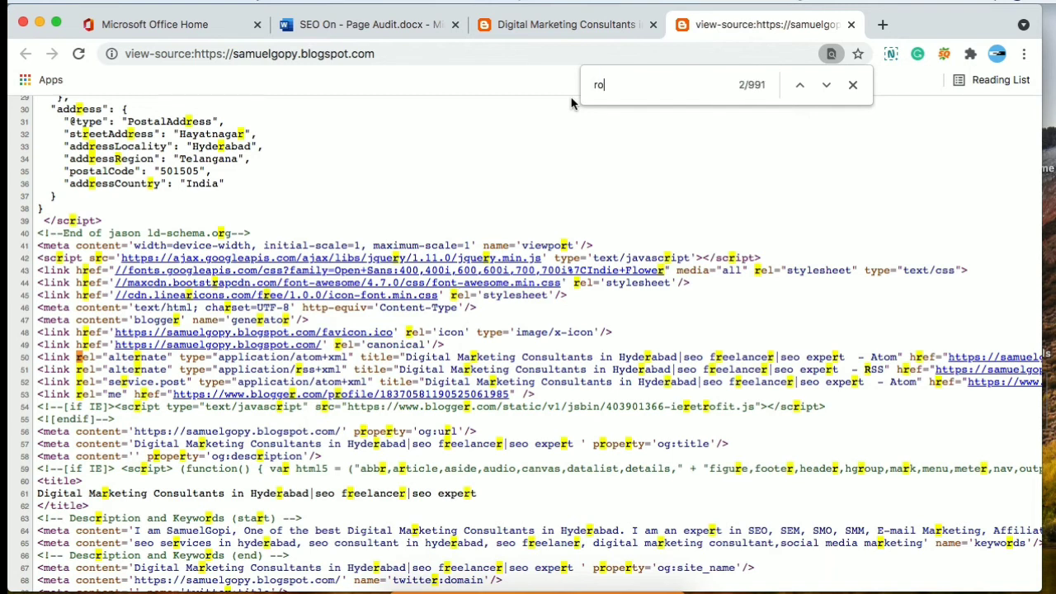
{"action": "type", "text": "bots"}
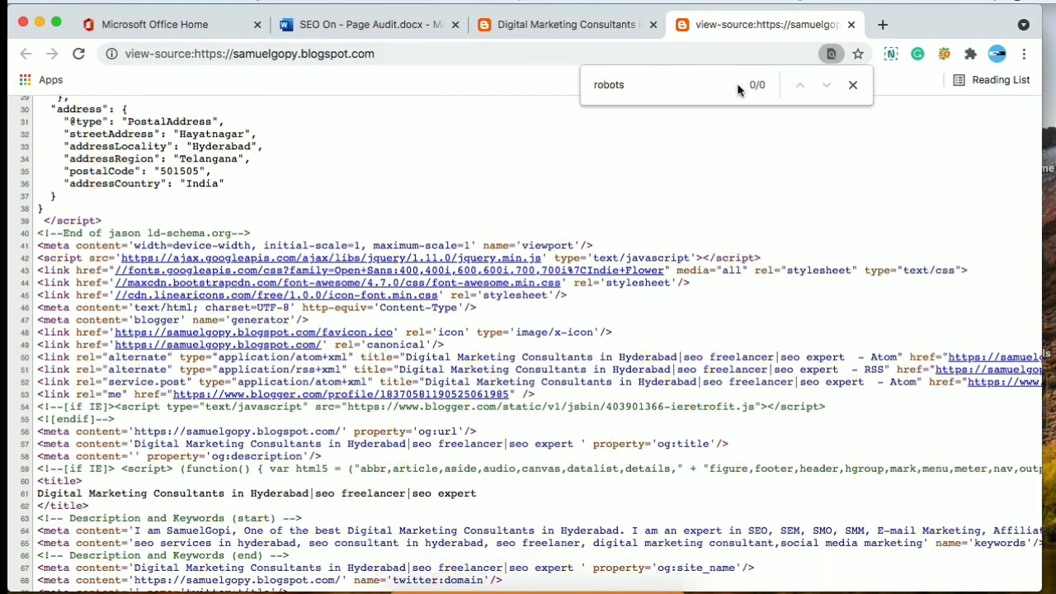
{"action": "left_click", "coordinate": [765, 87]}
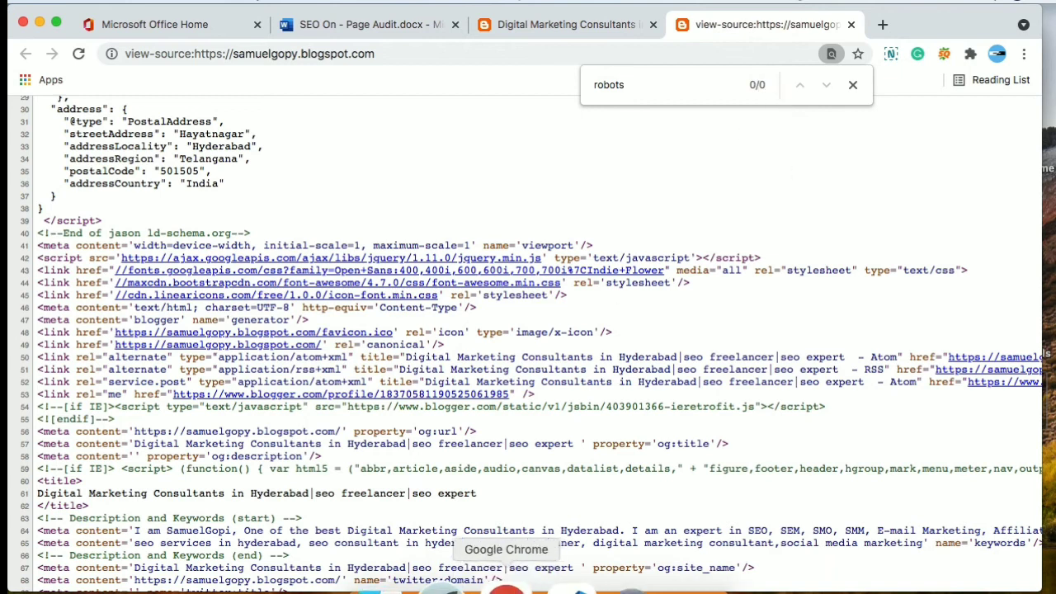
Enter 'To implemented' for Meta Robots and move down to Domain Factors
{"action": "left_click", "coordinate": [360, 26]}
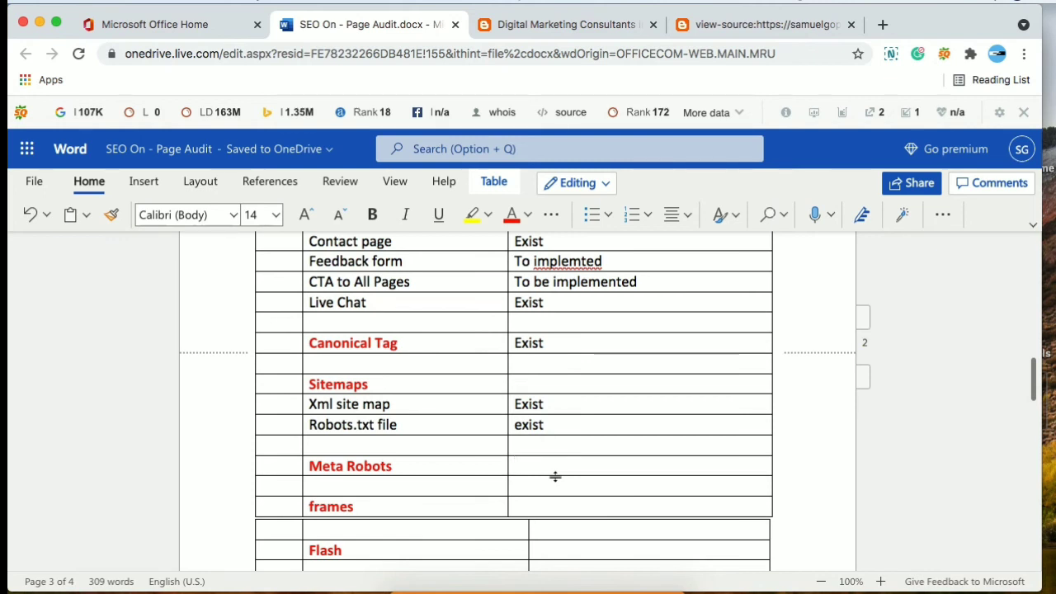
{"action": "left_click", "coordinate": [555, 476]}
{"action": "type", "text": "To impl"}
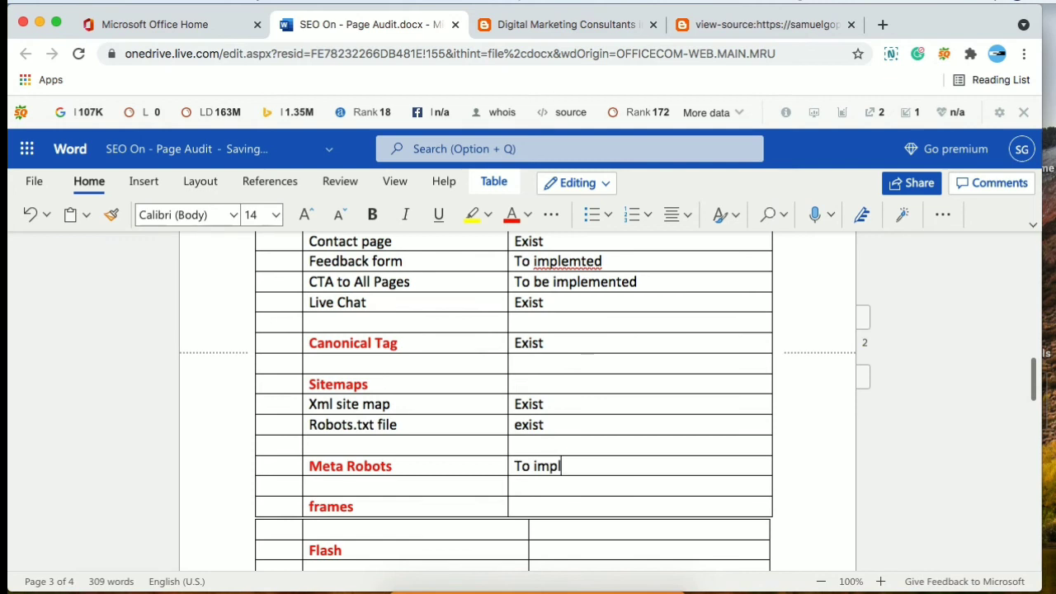
{"action": "type", "text": "emented"}
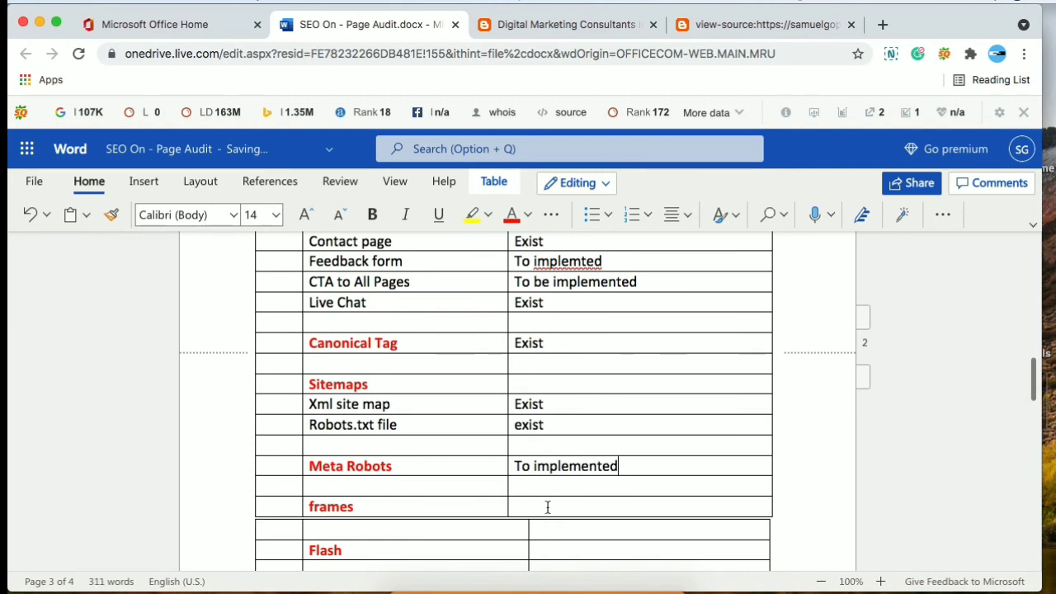
{"action": "left_click", "coordinate": [547, 506]}
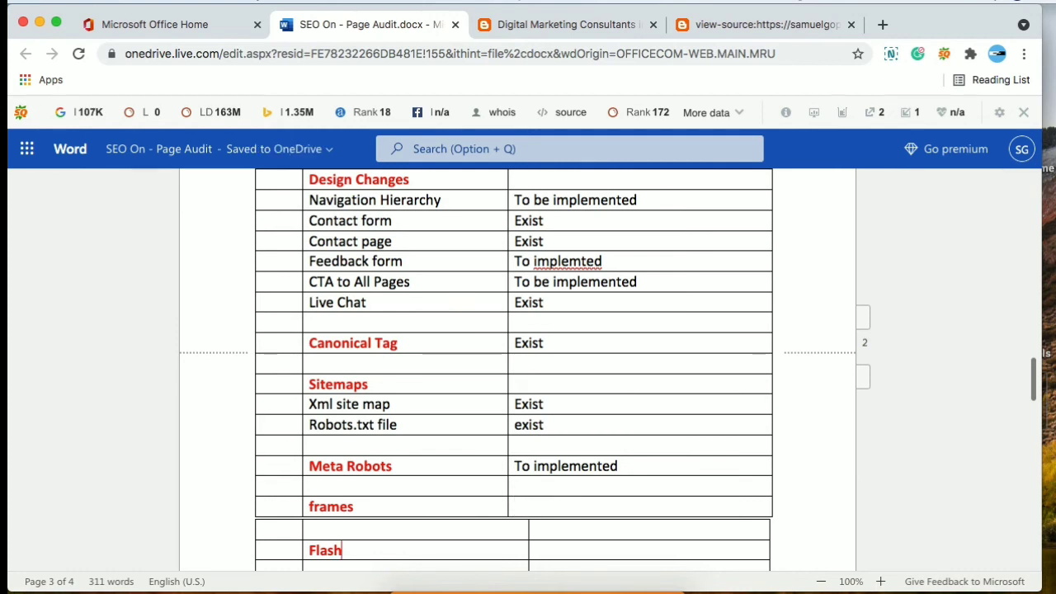
{"action": "key", "text": "Down"}
{"action": "key", "text": "Down"}
{"action": "key", "text": "Down"}
{"action": "key", "text": "Down"}
{"action": "key", "text": "Down"}
{"action": "key", "text": "Down"}
{"action": "key", "text": "Down"}
{"action": "key", "text": "Down"}
{"action": "key", "text": "Down"}
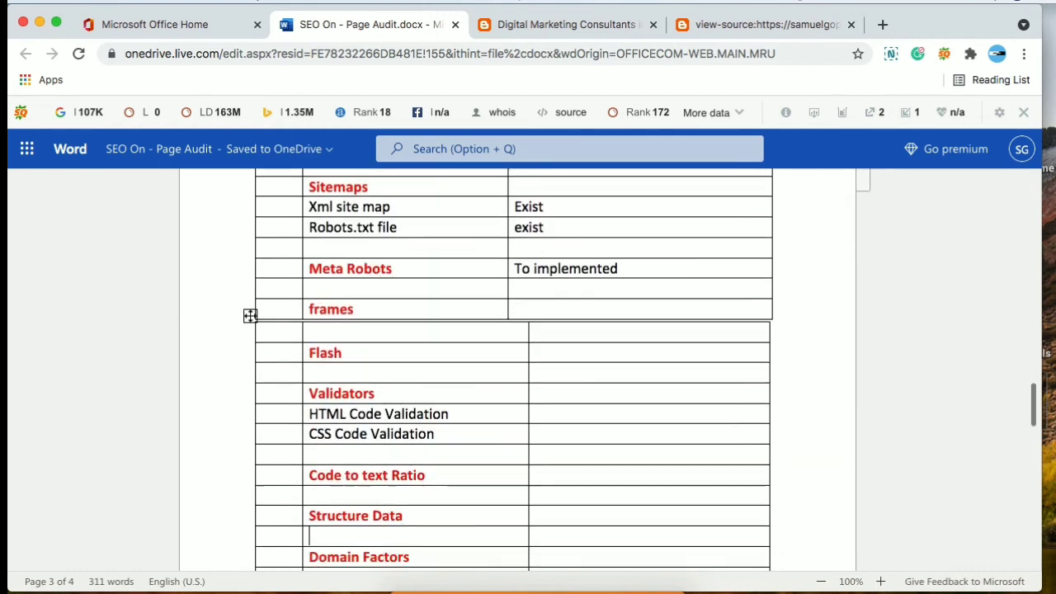
{"action": "key", "text": "Down"}
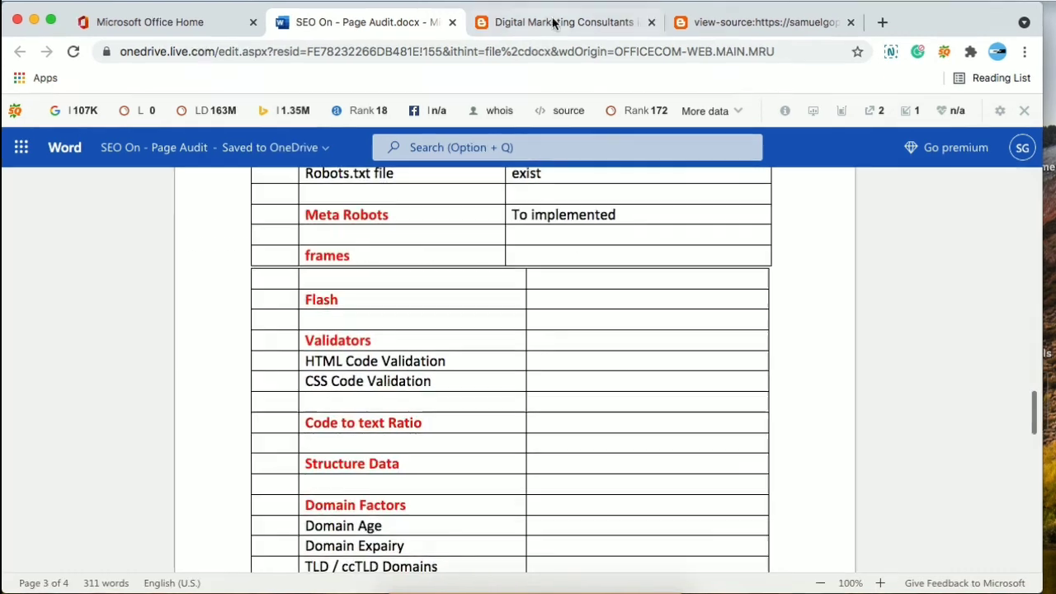
Run SEOquake's page diagnosis on the blog and locate the Frames IFRAME finding
{"action": "left_click", "coordinate": [554, 24]}
{"action": "left_click", "coordinate": [944, 53]}
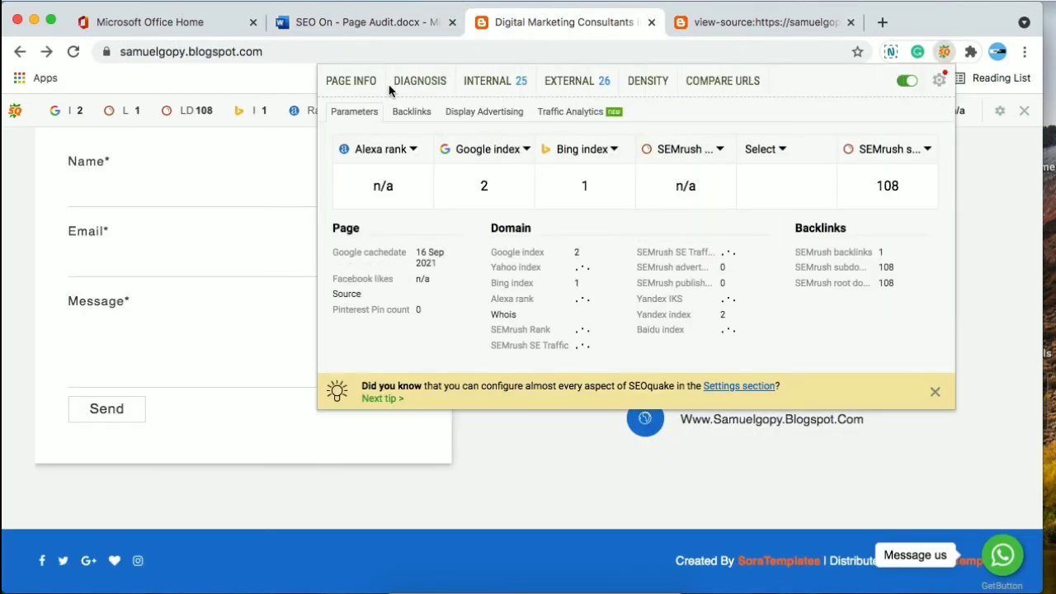
{"action": "left_click", "coordinate": [421, 84]}
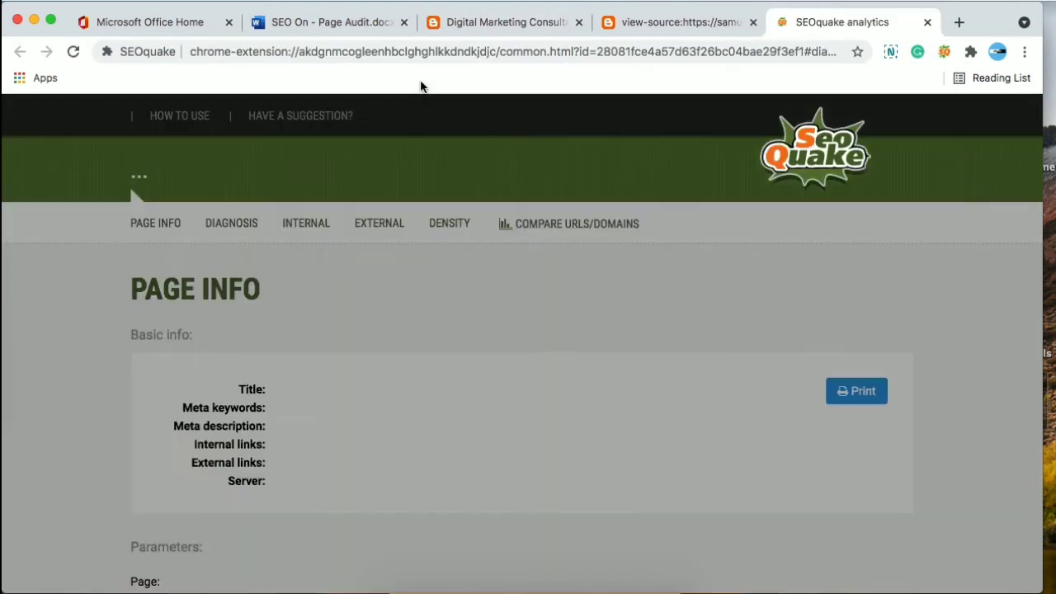
{"action": "scroll", "coordinate": [982, 345], "scroll_direction": "down", "scroll_amount": 10}
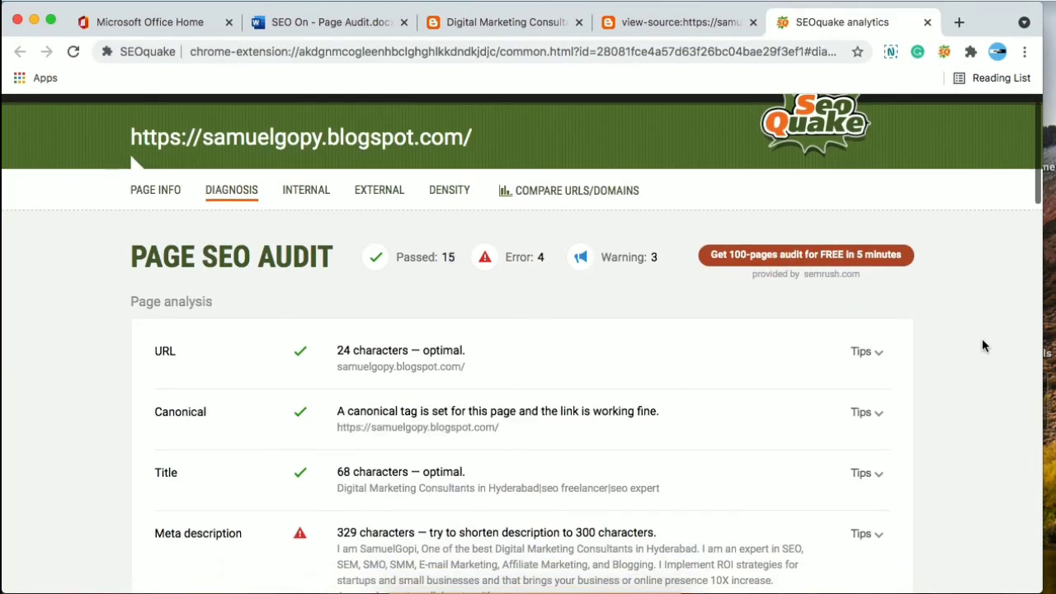
{"action": "scroll", "coordinate": [982, 346], "scroll_direction": "down", "scroll_amount": 4}
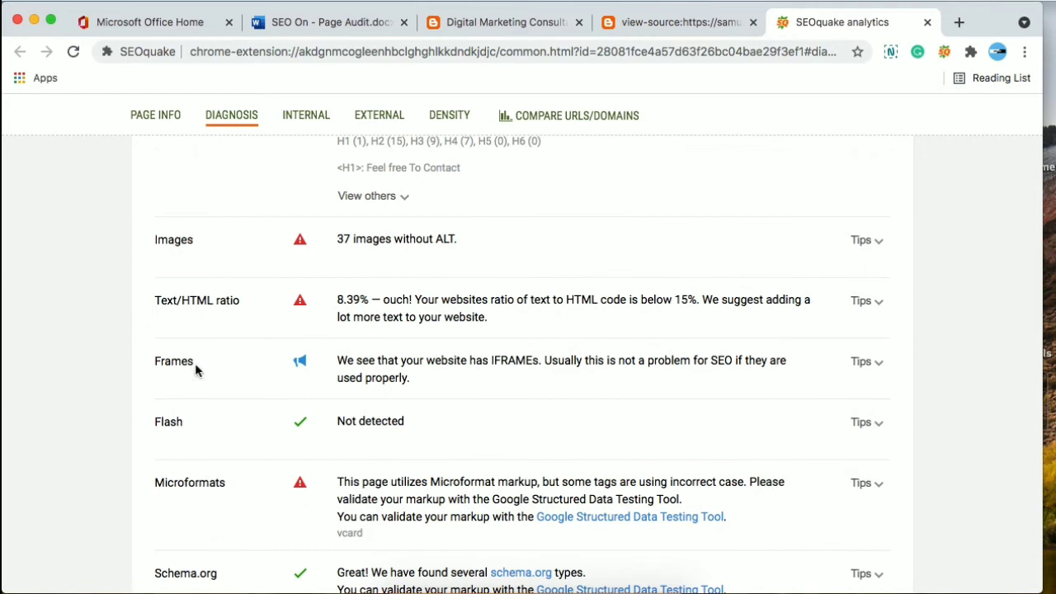
{"action": "left_click_drag", "start_coordinate": [195, 365], "coordinate": [134, 370]}
{"action": "left_click", "coordinate": [208, 374]}
{"action": "left_click_drag", "start_coordinate": [342, 367], "coordinate": [511, 394]}
Enter 'Exist' for the frames row in the audit table
{"action": "left_click", "coordinate": [511, 349]}
{"action": "left_click", "coordinate": [511, 15]}
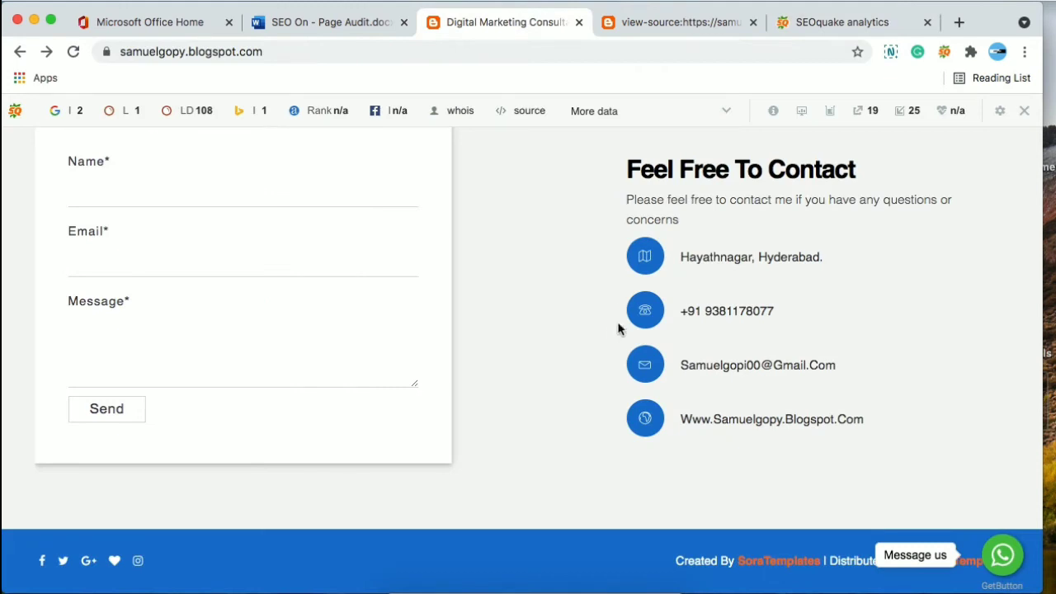
{"action": "left_click", "coordinate": [336, 27]}
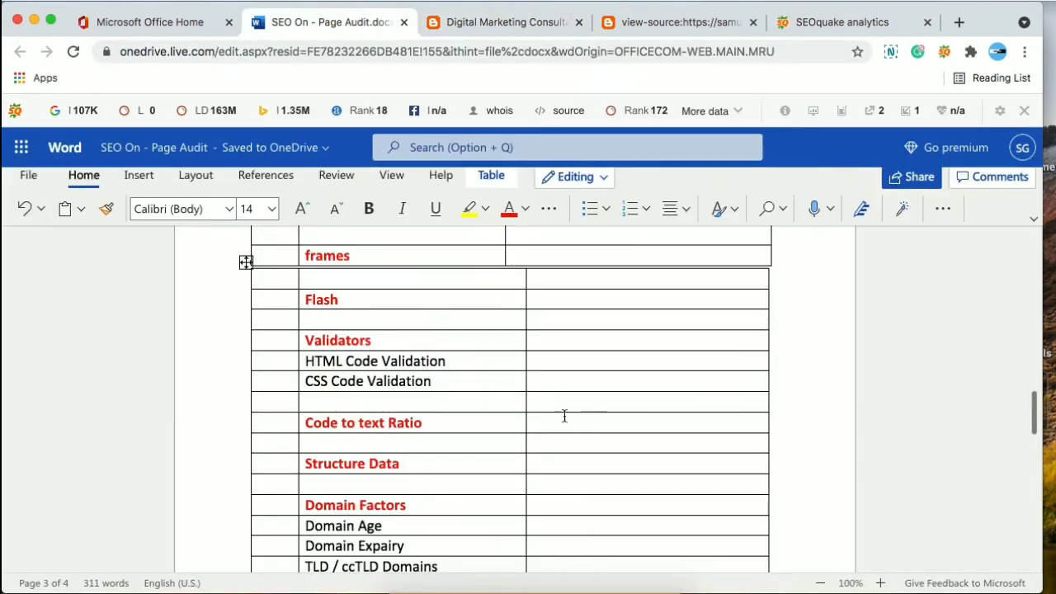
{"action": "left_click", "coordinate": [551, 259]}
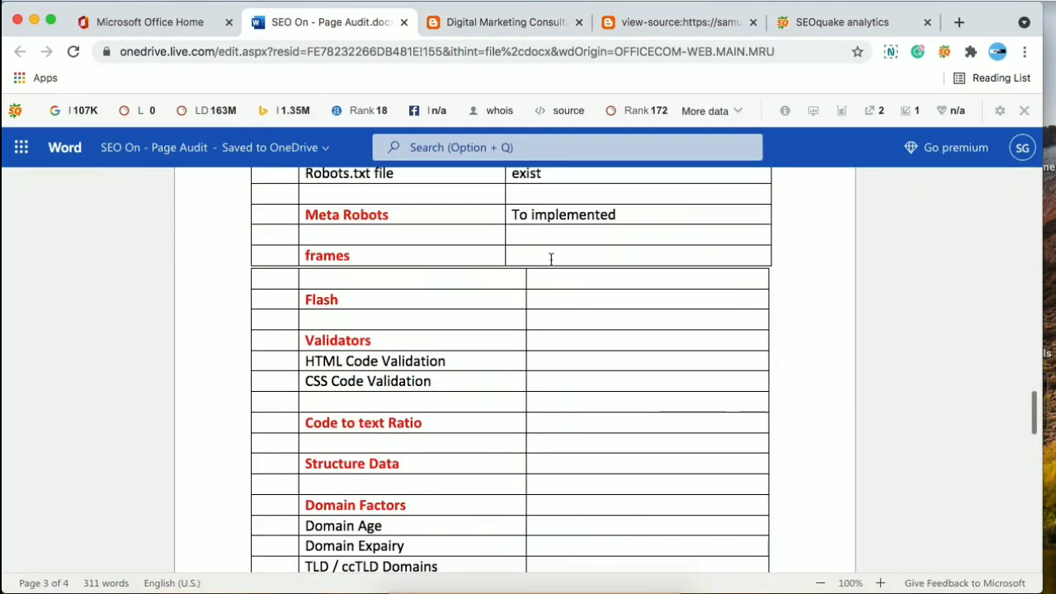
{"action": "type", "text": "Exi"}
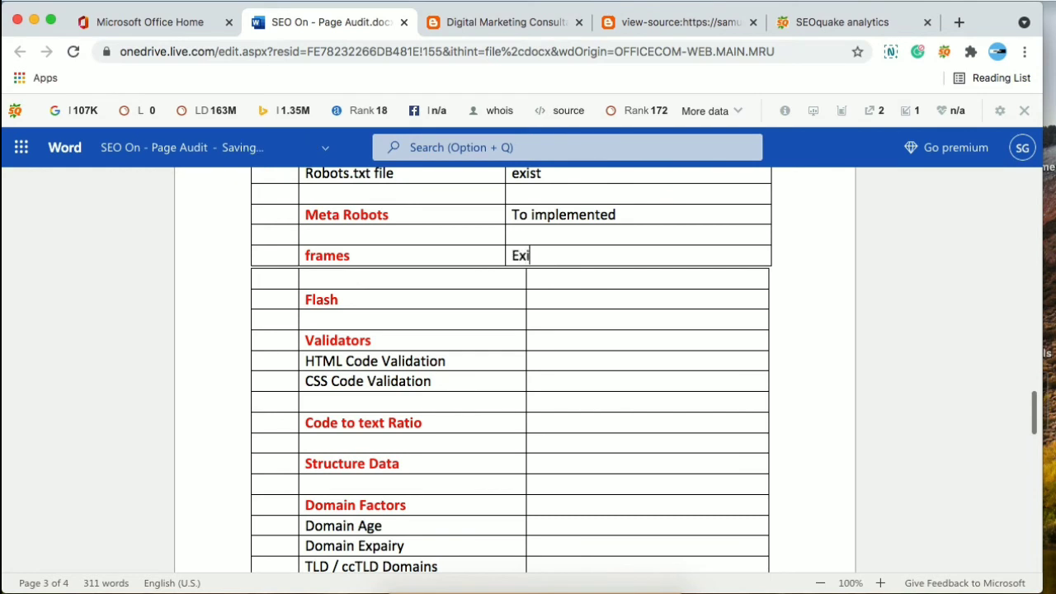
{"action": "type", "text": "st"}
{"action": "left_click", "coordinate": [589, 282]}
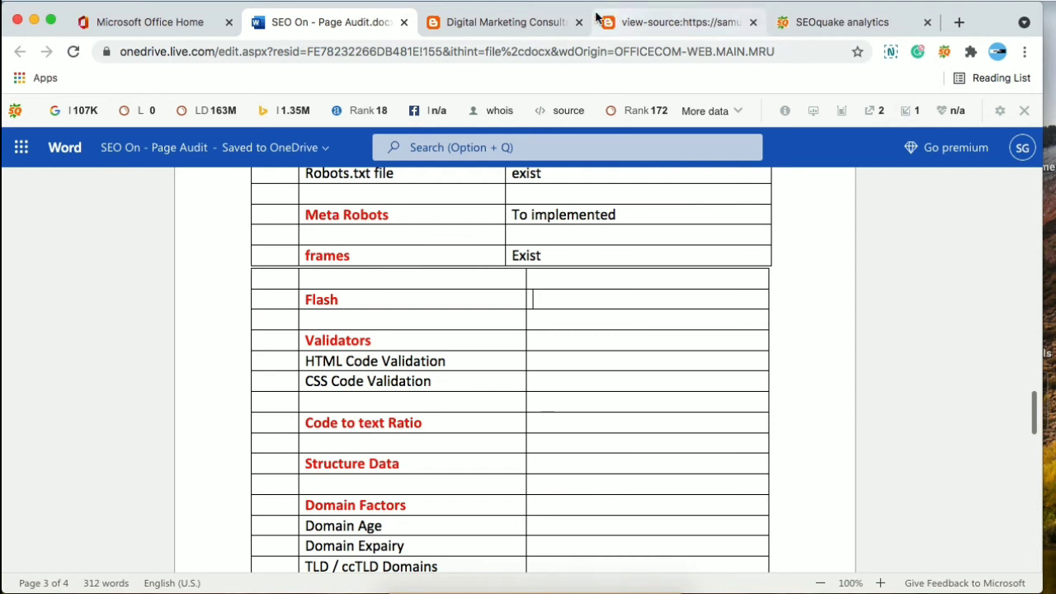
Confirm SEOquake shows Flash not detected and enter 'Not exist' for Flash
{"action": "left_click", "coordinate": [824, 24]}
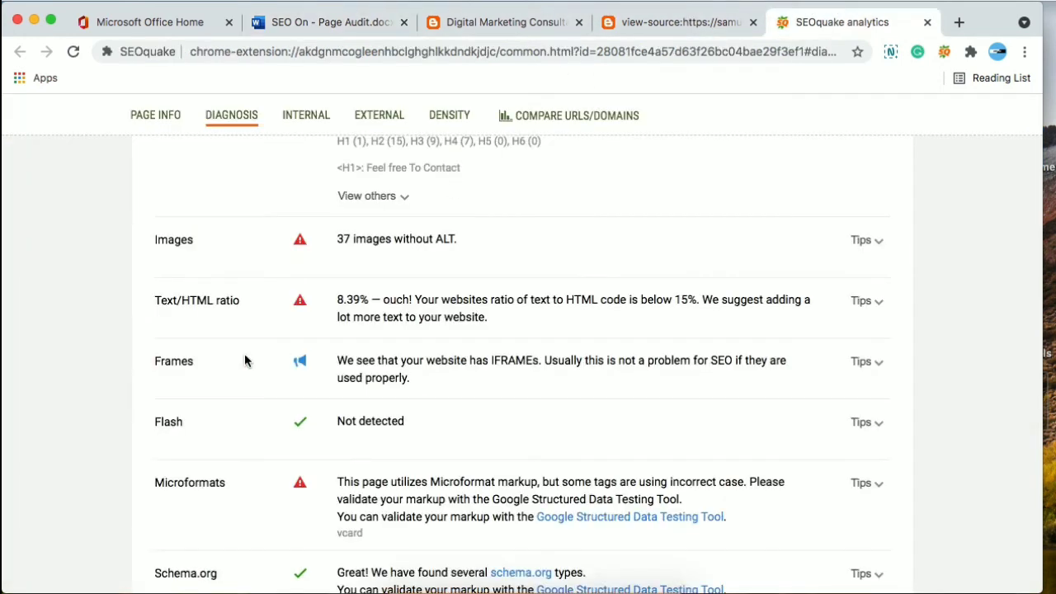
{"action": "left_click_drag", "start_coordinate": [425, 421], "coordinate": [332, 421]}
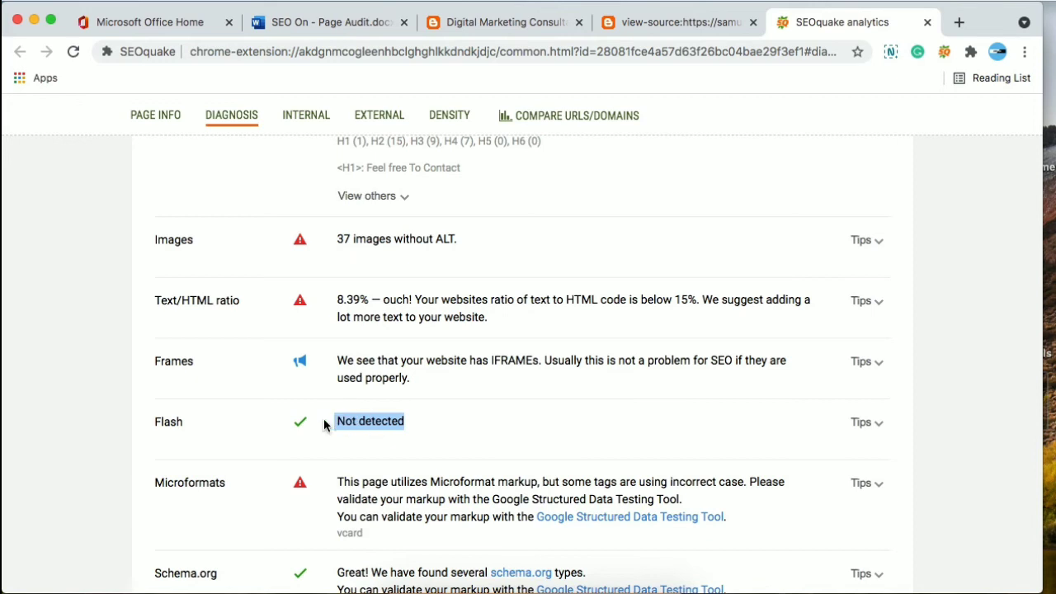
{"action": "left_click", "coordinate": [468, 421]}
{"action": "left_click", "coordinate": [318, 30]}
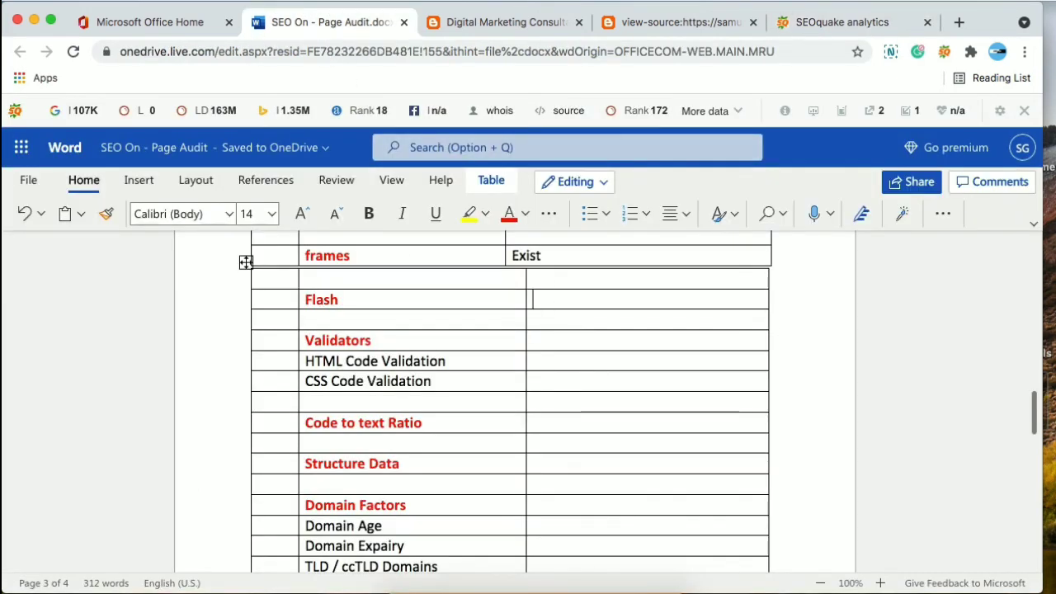
{"action": "type", "text": "Not ex"}
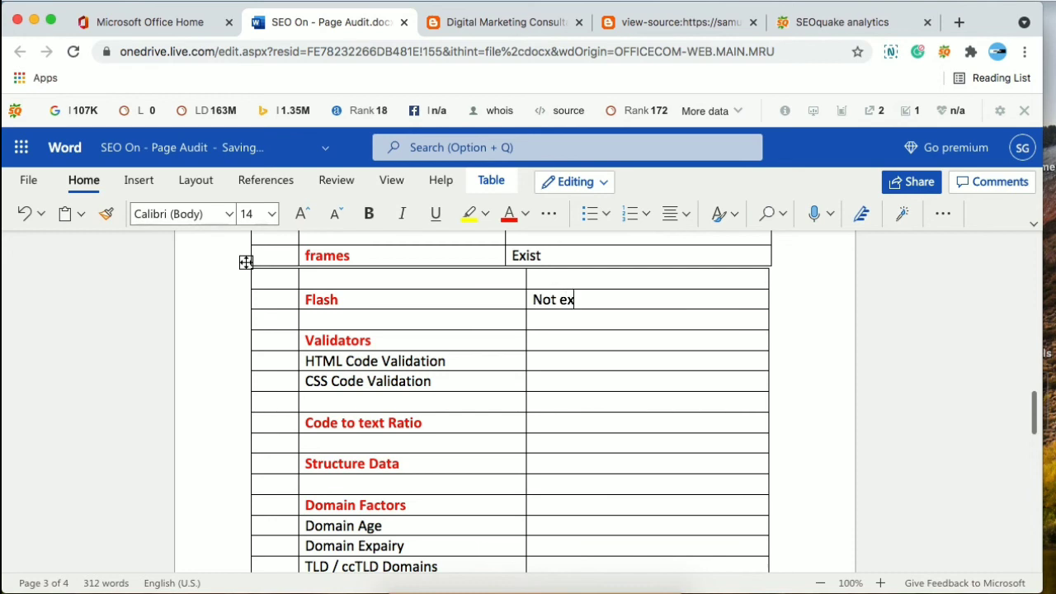
{"action": "type", "text": "ist"}
{"action": "left_click", "coordinate": [587, 353]}
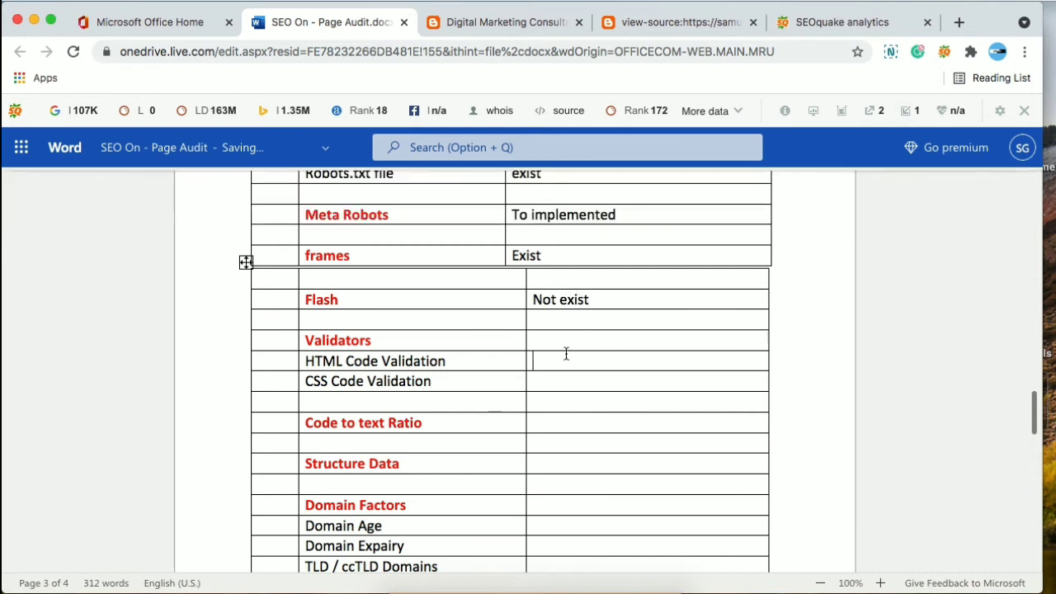
Close the SEOquake analytics tab
{"action": "left_click", "coordinate": [573, 364]}
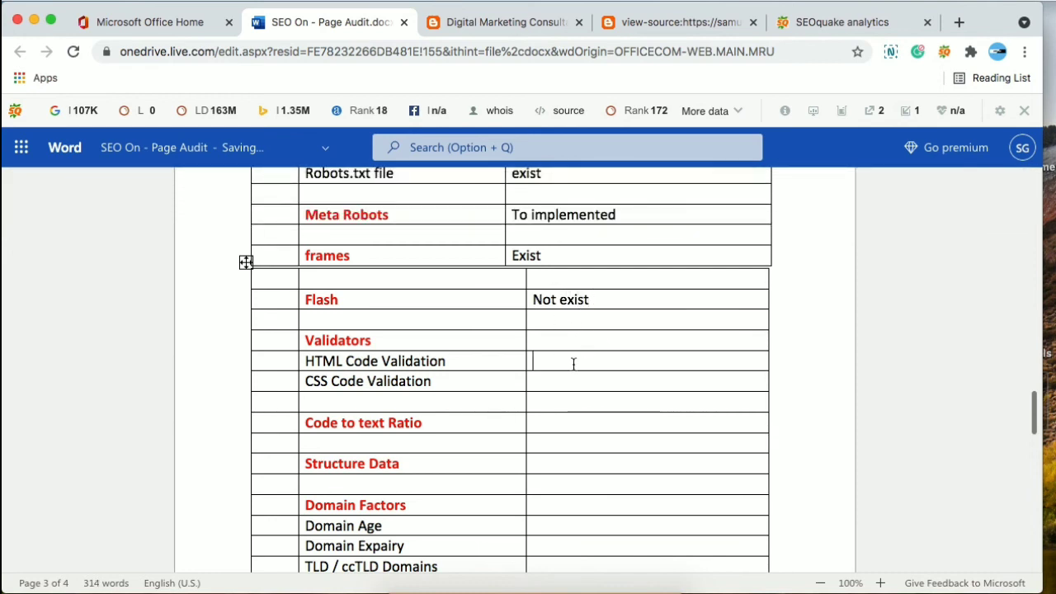
{"action": "left_click", "coordinate": [548, 381]}
{"action": "left_click", "coordinate": [547, 380]}
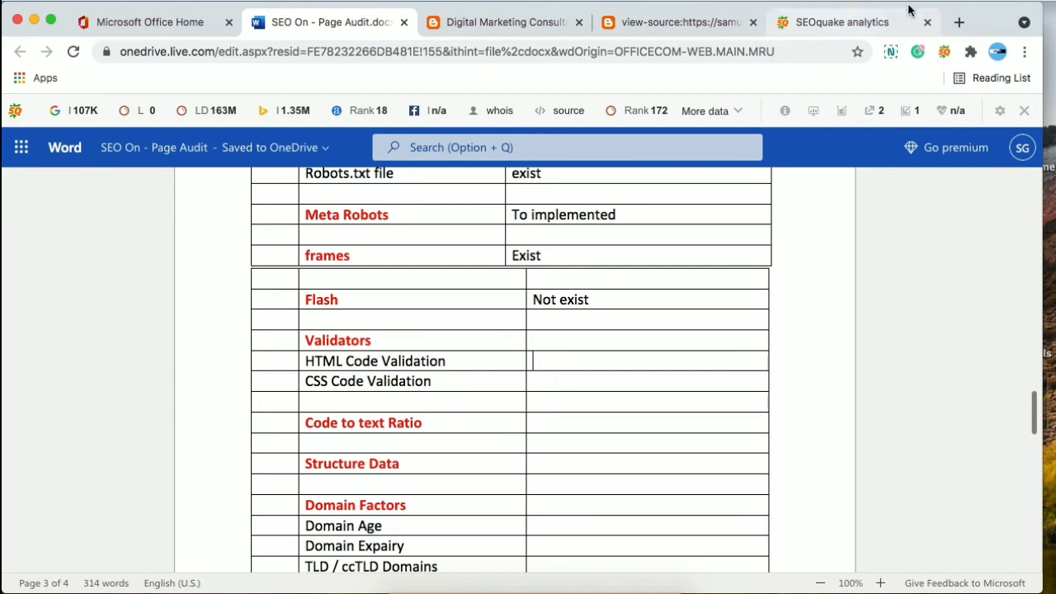
{"action": "left_click", "coordinate": [927, 22]}
Validate the blog's homepage URL in the W3C Markup Validation Service
{"action": "left_click", "coordinate": [881, 23]}
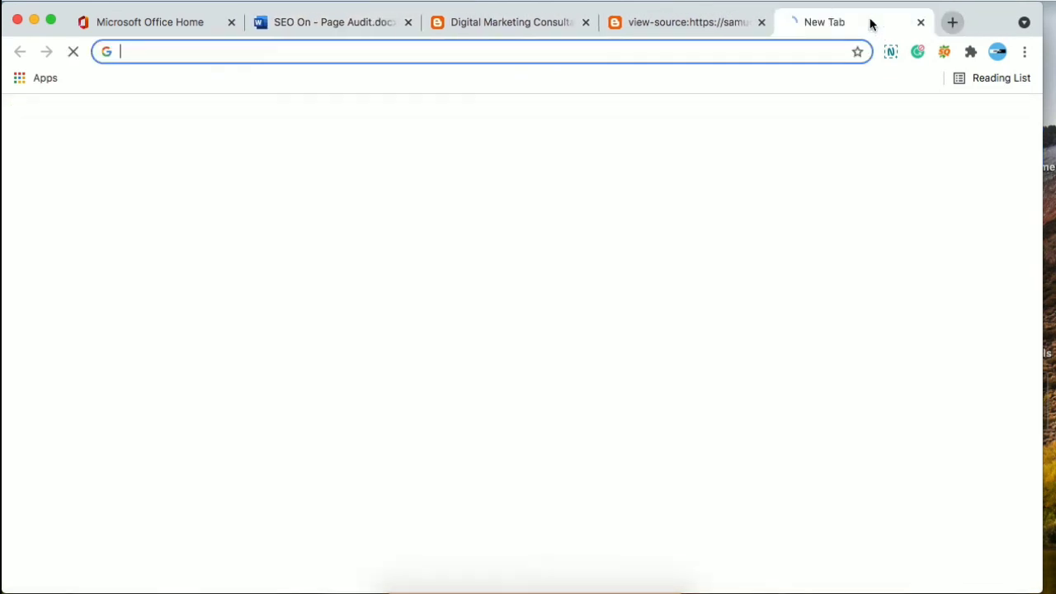
{"action": "type", "text": "vali"}
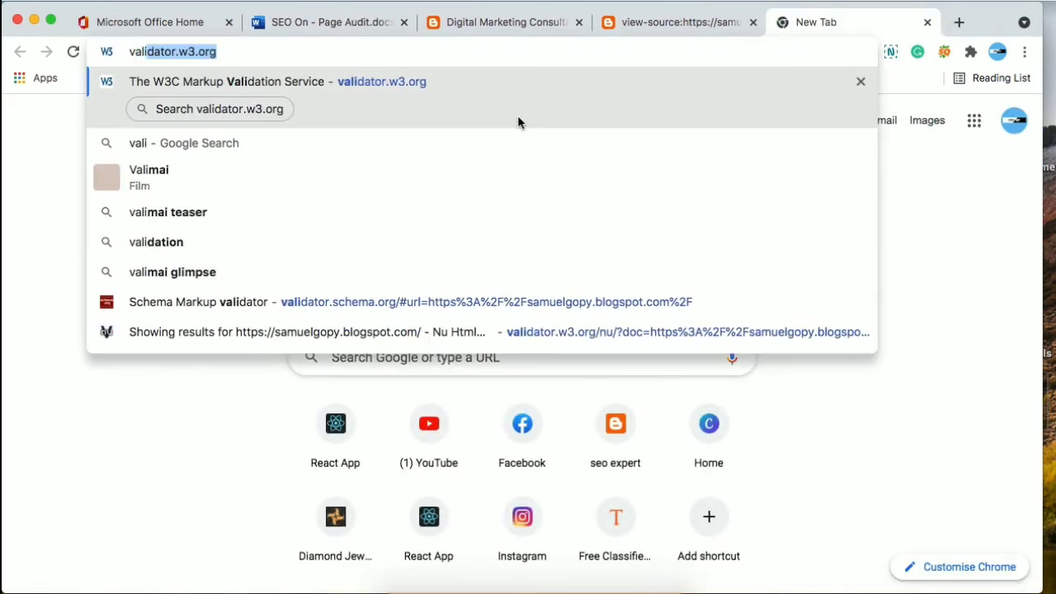
{"action": "type", "text": "dator.w3.org"}
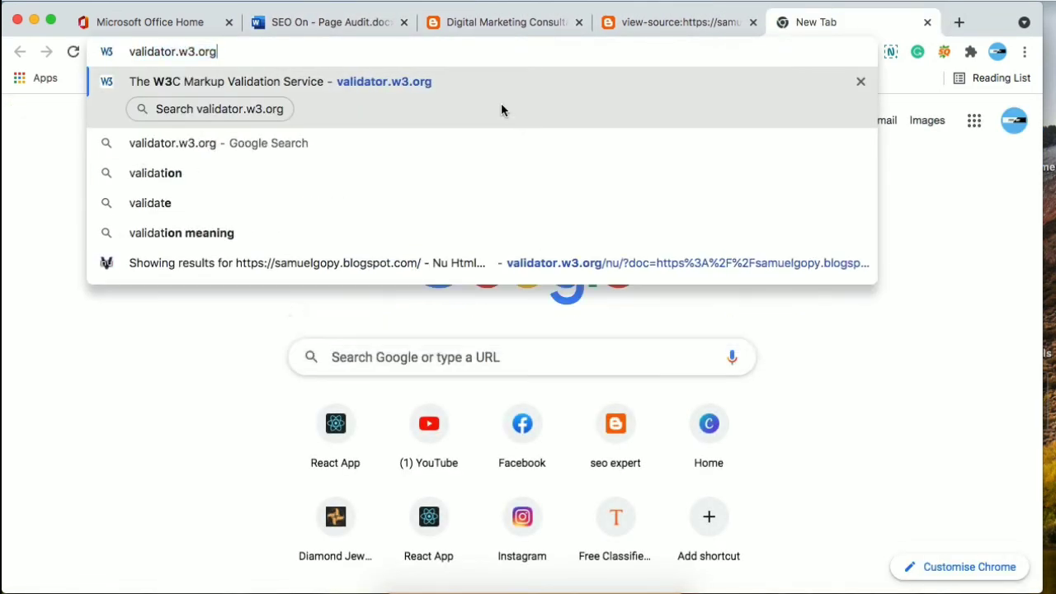
{"action": "key", "text": "Return"}
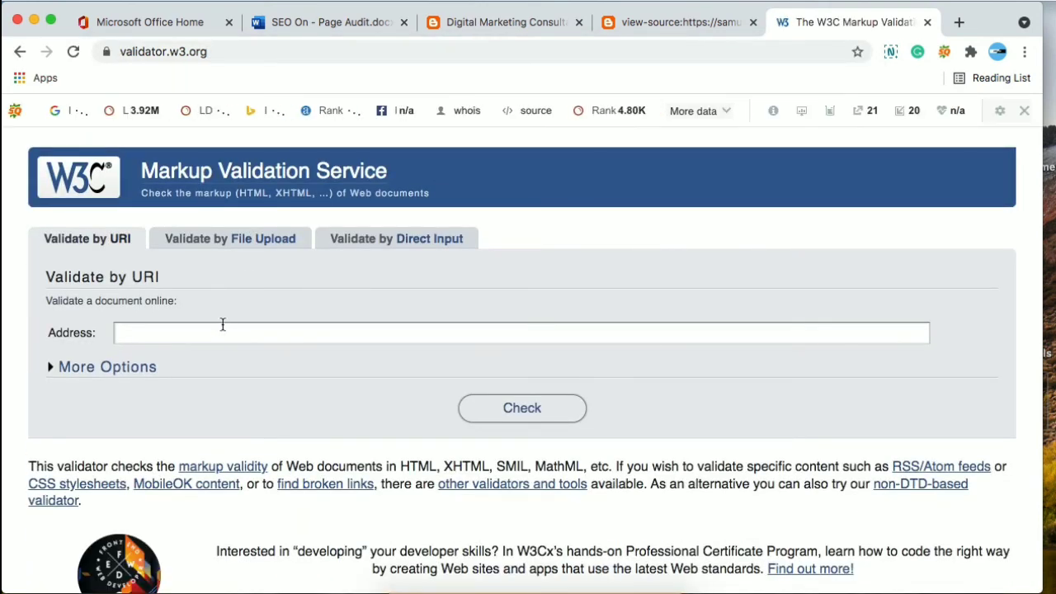
{"action": "left_click", "coordinate": [222, 324]}
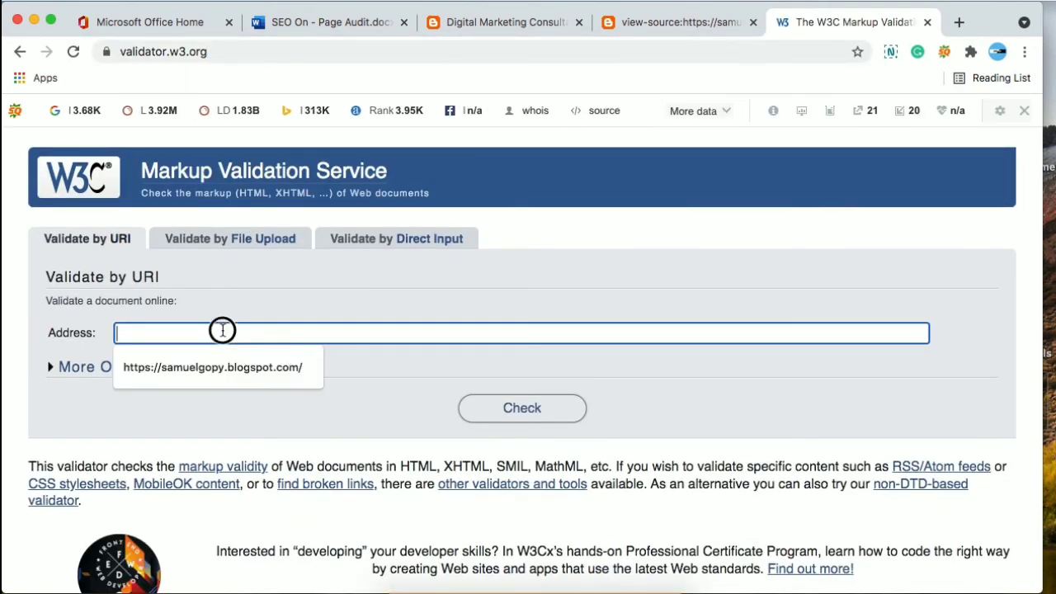
{"action": "left_click", "coordinate": [224, 365]}
{"action": "left_click", "coordinate": [523, 412]}
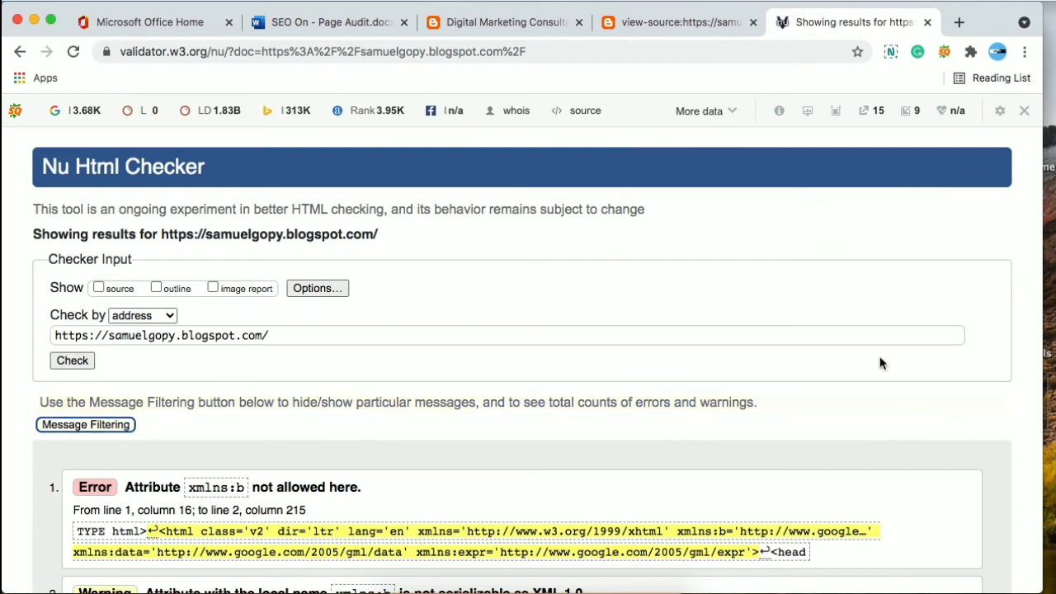
Review the validator's listed errors and warnings, such as disallowed xmlns attributes
{"action": "scroll", "coordinate": [904, 450], "scroll_direction": "down", "scroll_amount": 1}
{"action": "scroll", "coordinate": [903, 449], "scroll_direction": "down", "scroll_amount": 5}
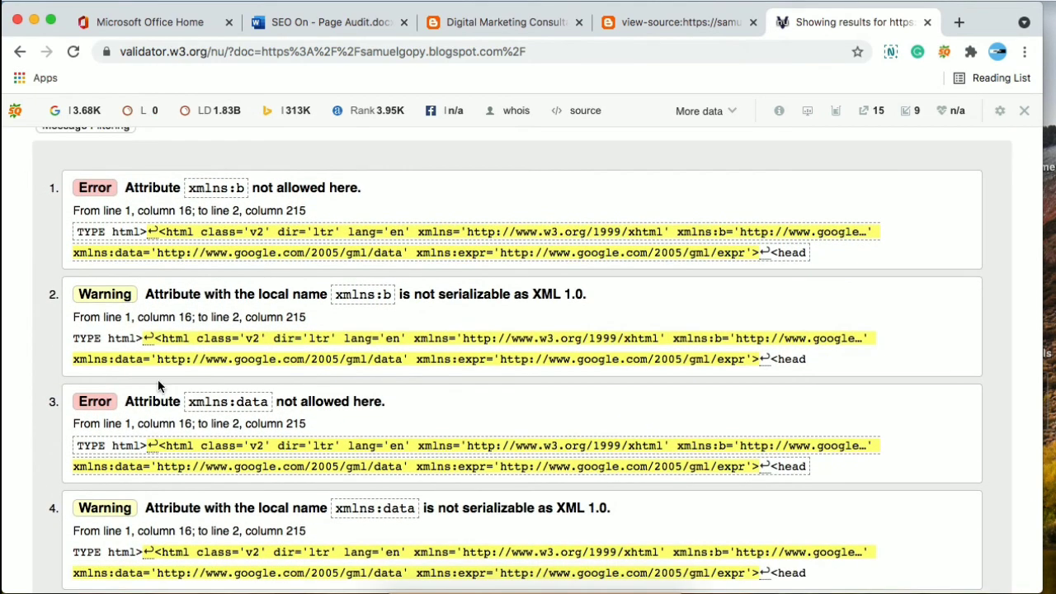
{"action": "scroll", "coordinate": [303, 209], "scroll_direction": "down", "scroll_amount": 8}
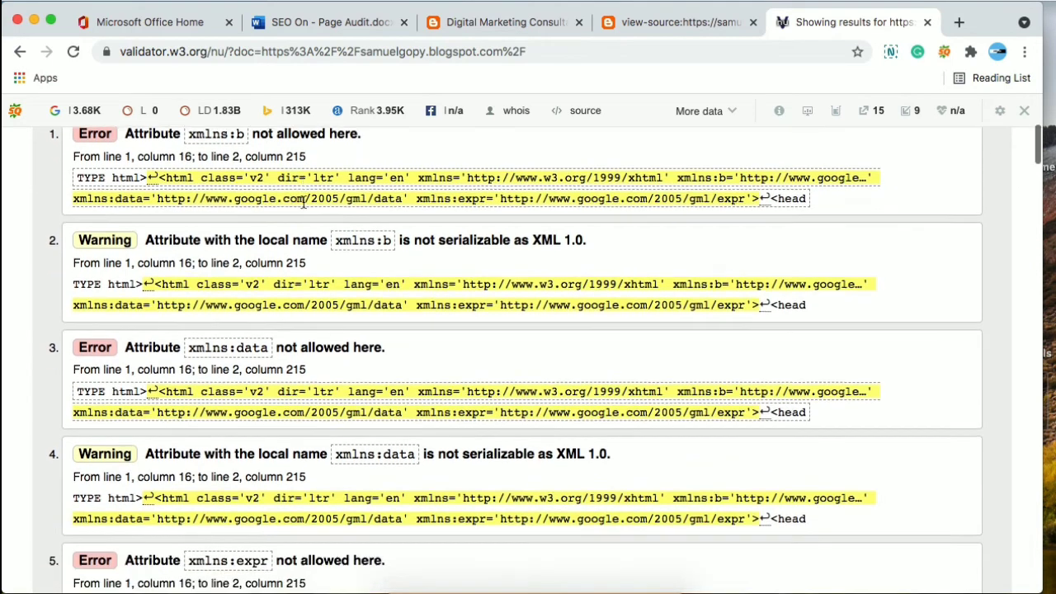
{"action": "scroll", "coordinate": [304, 202], "scroll_direction": "down", "scroll_amount": 15}
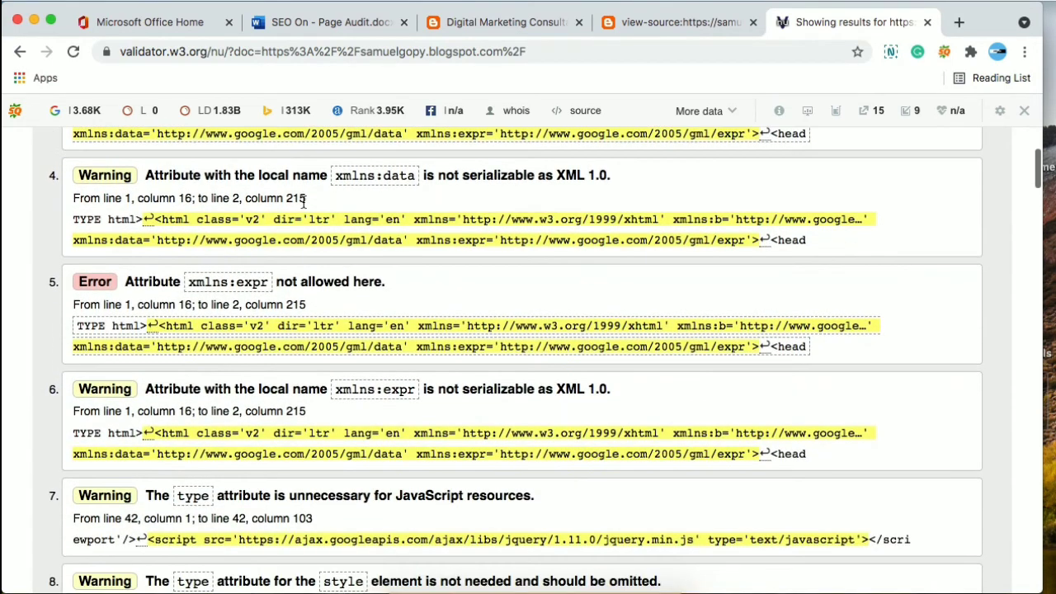
{"action": "scroll", "coordinate": [303, 209], "scroll_direction": "up", "scroll_amount": 2}
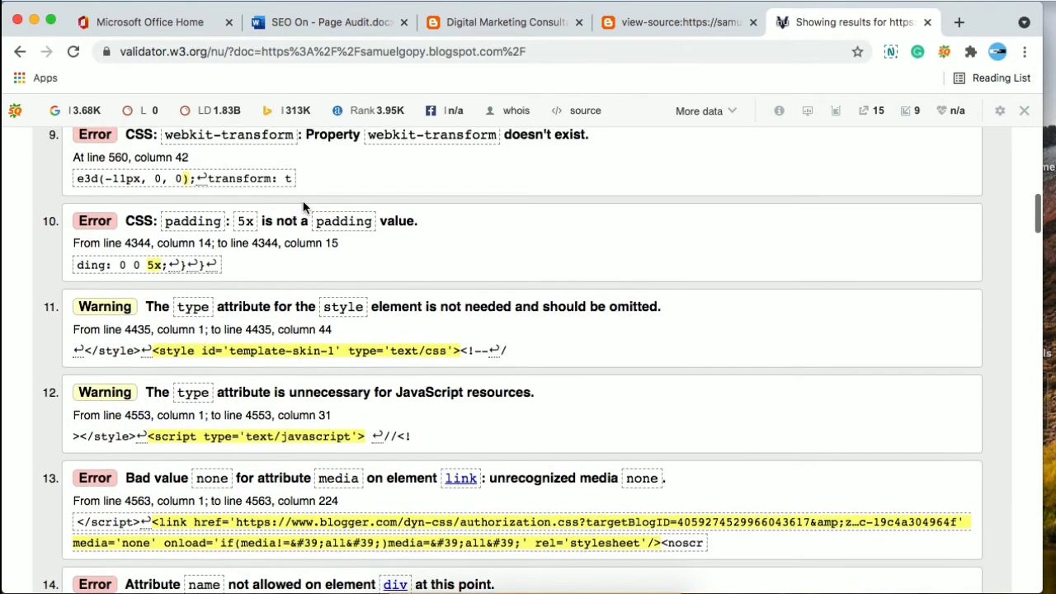
{"action": "left_click", "coordinate": [334, 23]}
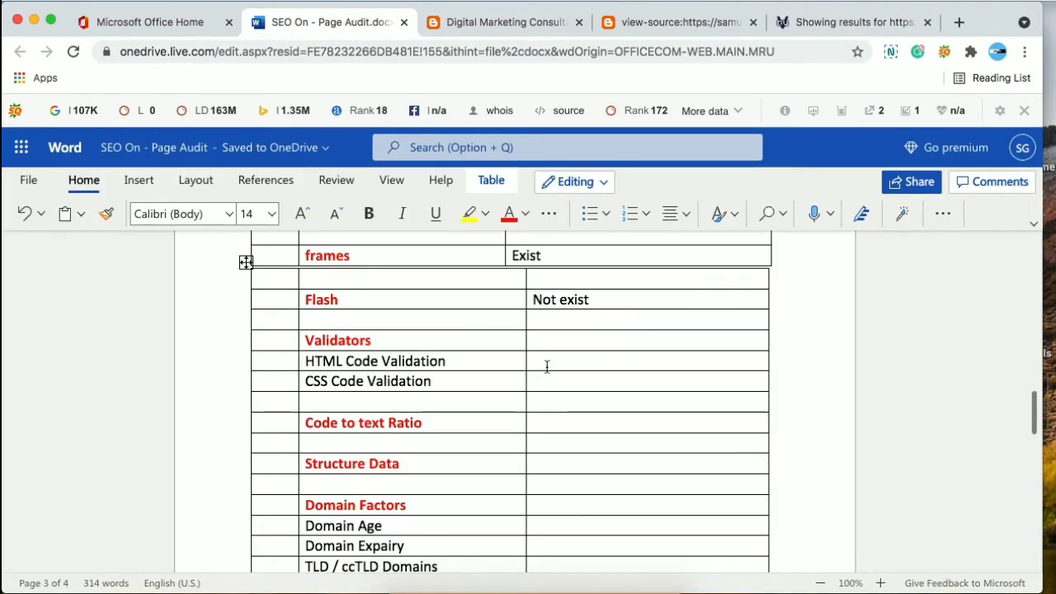
Enter 'To implemented' for HTML Code Validation and 'To be implmented' for CSS Code Validation
{"action": "type", "text": "o"}
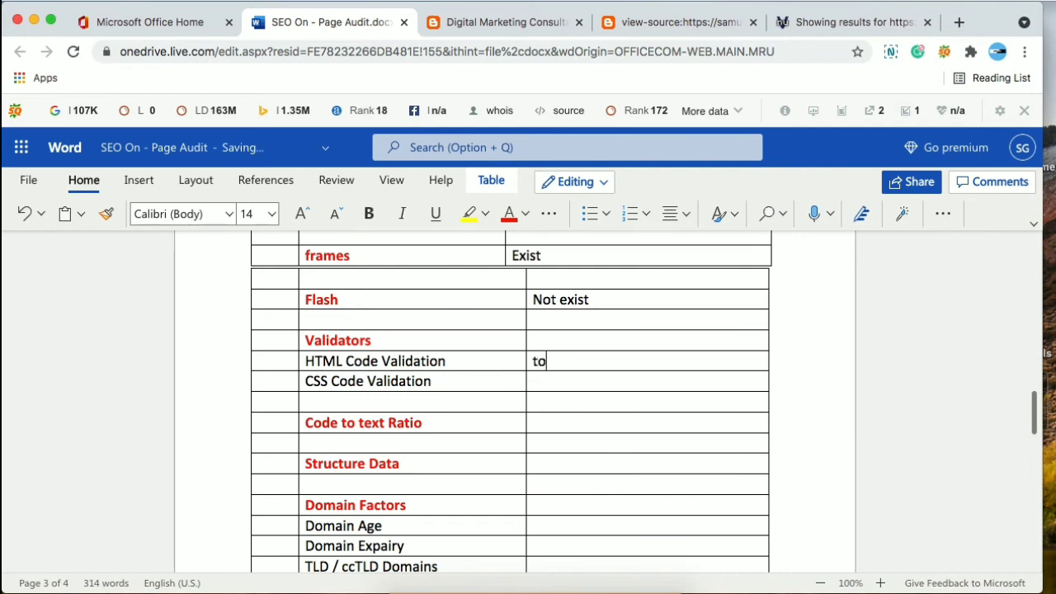
{"action": "type", "text": " imple"}
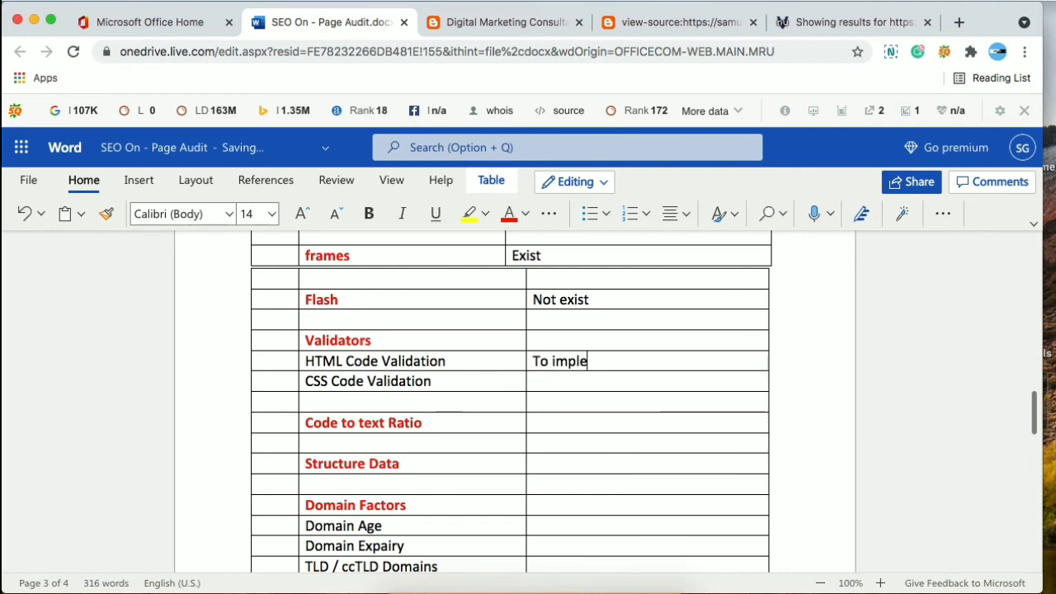
{"action": "type", "text": "ytmented"}
{"action": "left_click", "coordinate": [577, 385]}
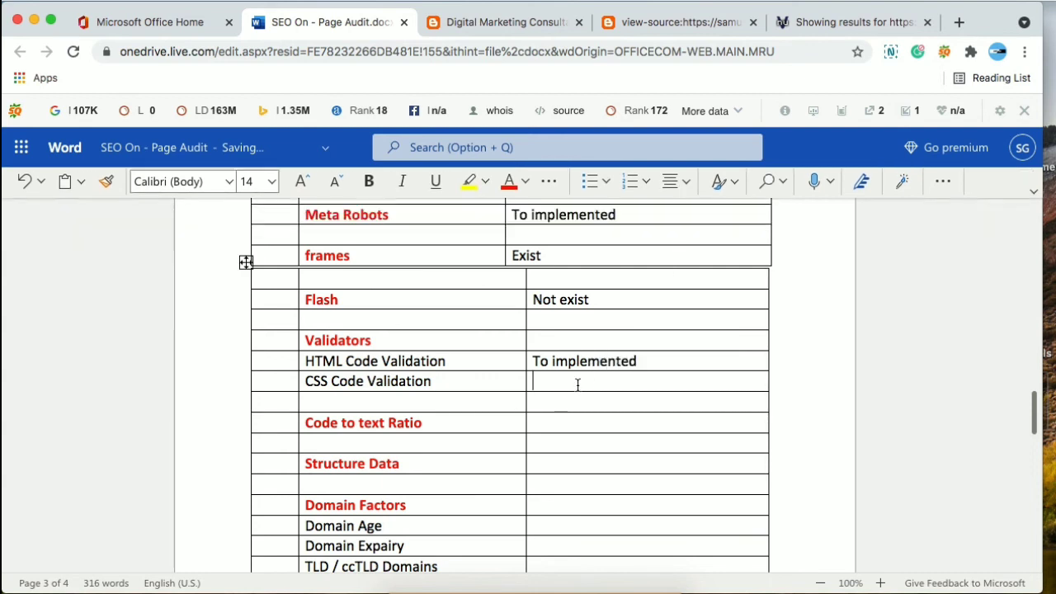
{"action": "type", "text": "to "}
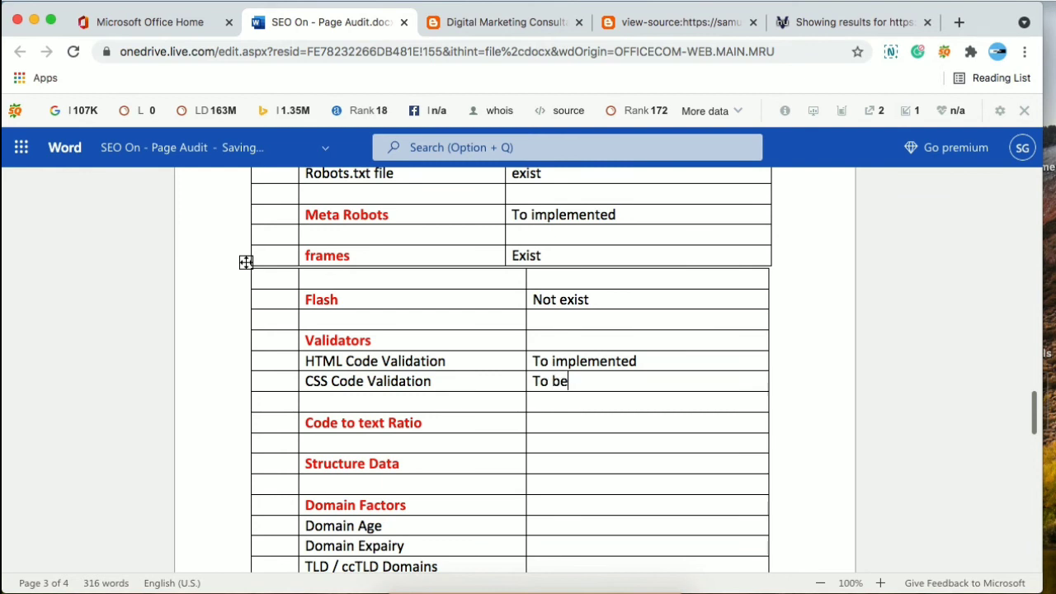
{"action": "type", "text": "be implmented"}
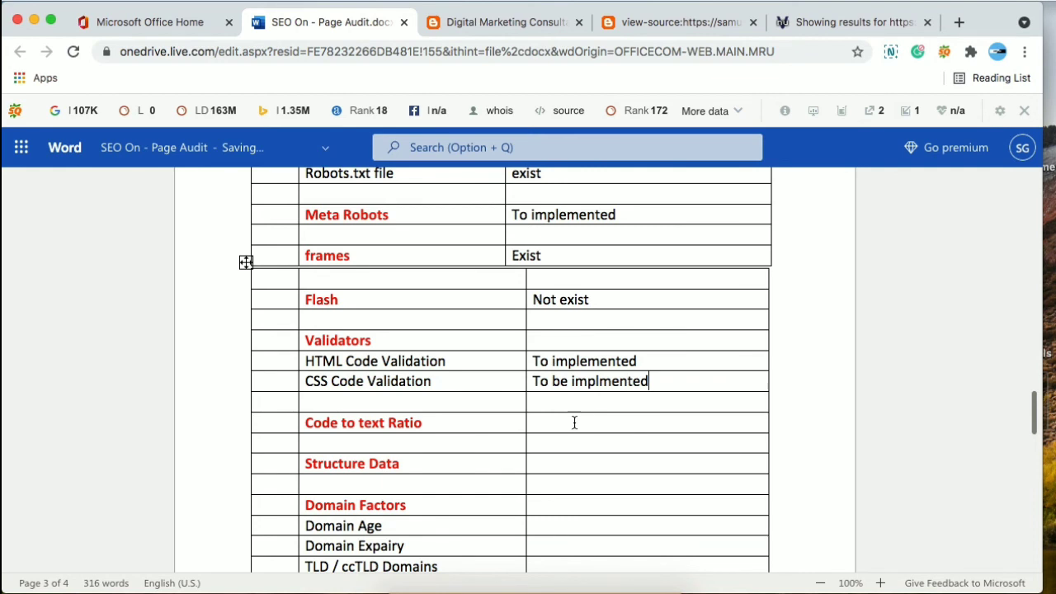
{"action": "left_click", "coordinate": [567, 420]}
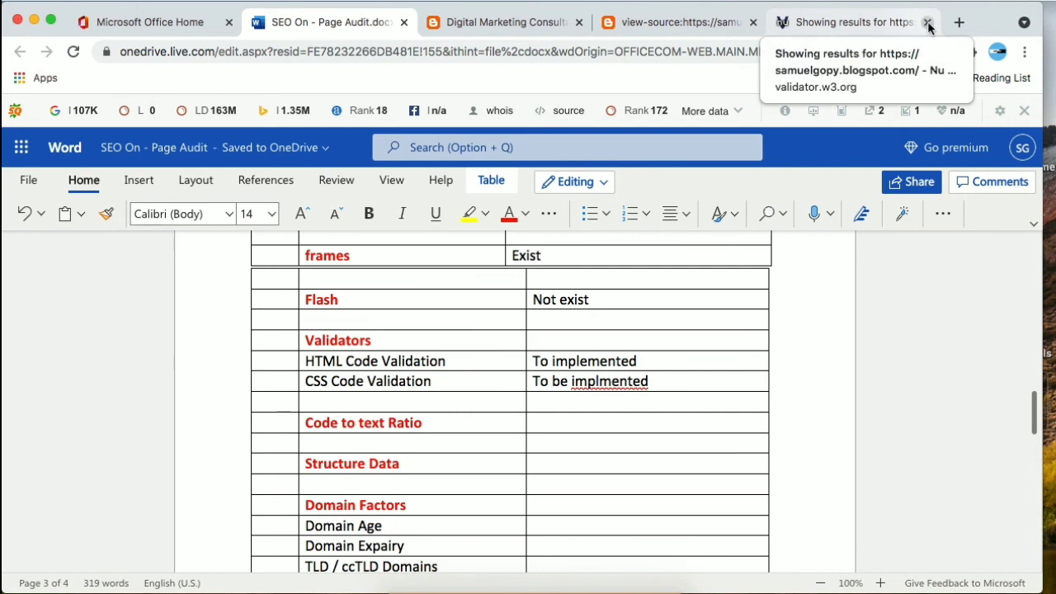
Replace the validator tab with a search for the SmallSEOTools Code to Text Ratio Checker
{"action": "left_click", "coordinate": [927, 23]}
{"action": "left_click", "coordinate": [881, 23]}
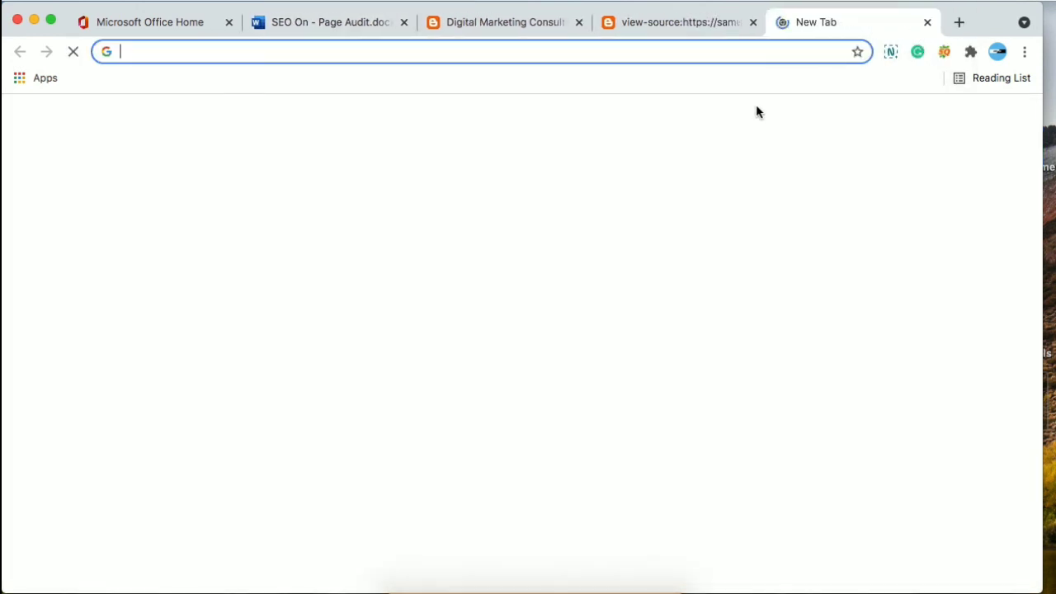
{"action": "type", "text": "code"}
{"action": "key", "text": "Right"}
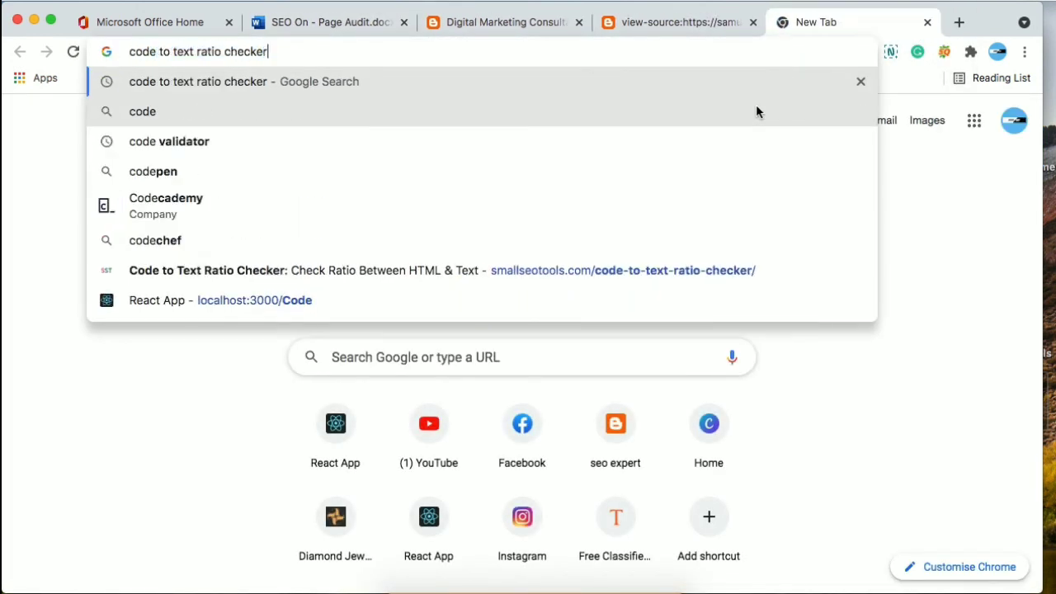
{"action": "key", "text": "Return"}
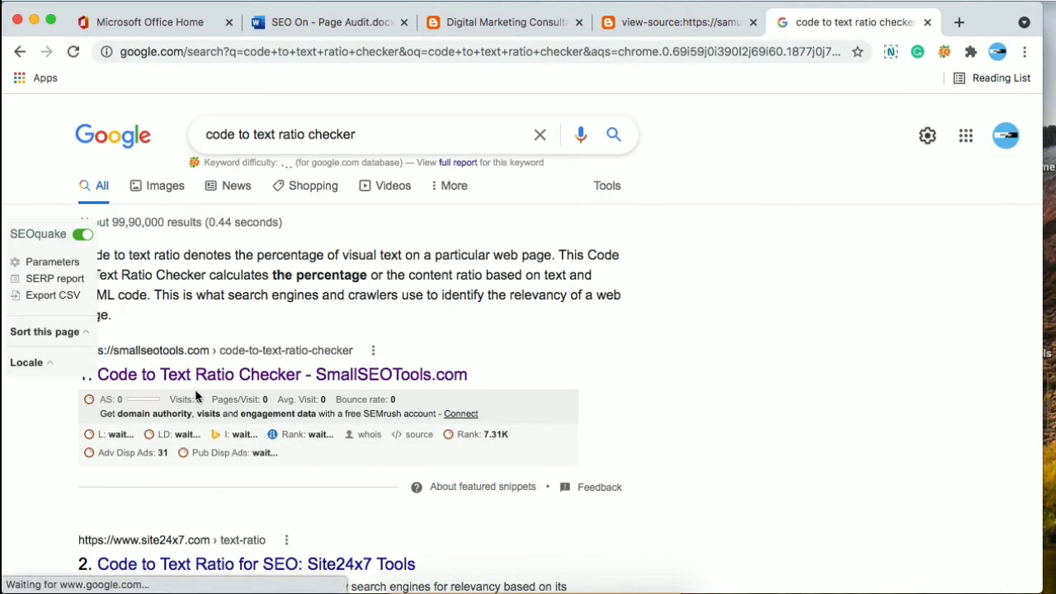
{"action": "left_click", "coordinate": [212, 378]}
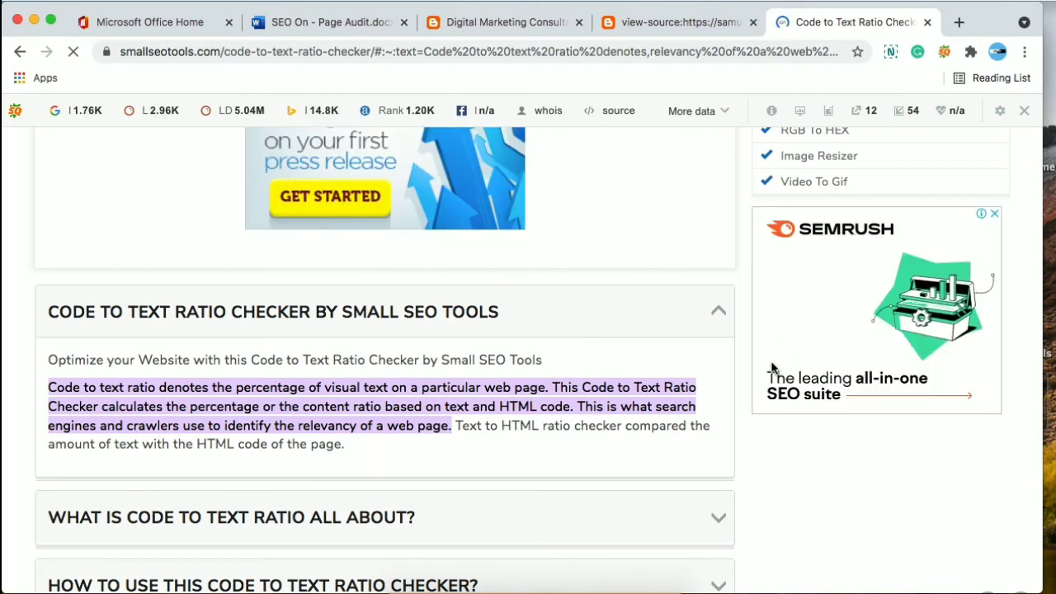
Check the blog homepage's code-to-text ratio, which comes out at 2%
{"action": "scroll", "coordinate": [773, 367], "scroll_direction": "up", "scroll_amount": 8}
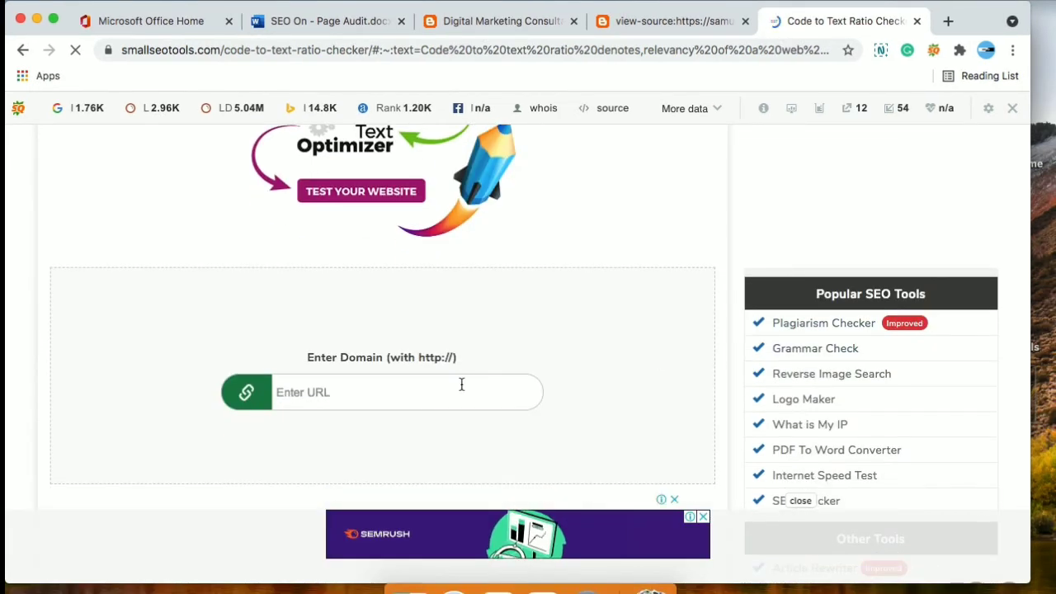
{"action": "left_click", "coordinate": [423, 390]}
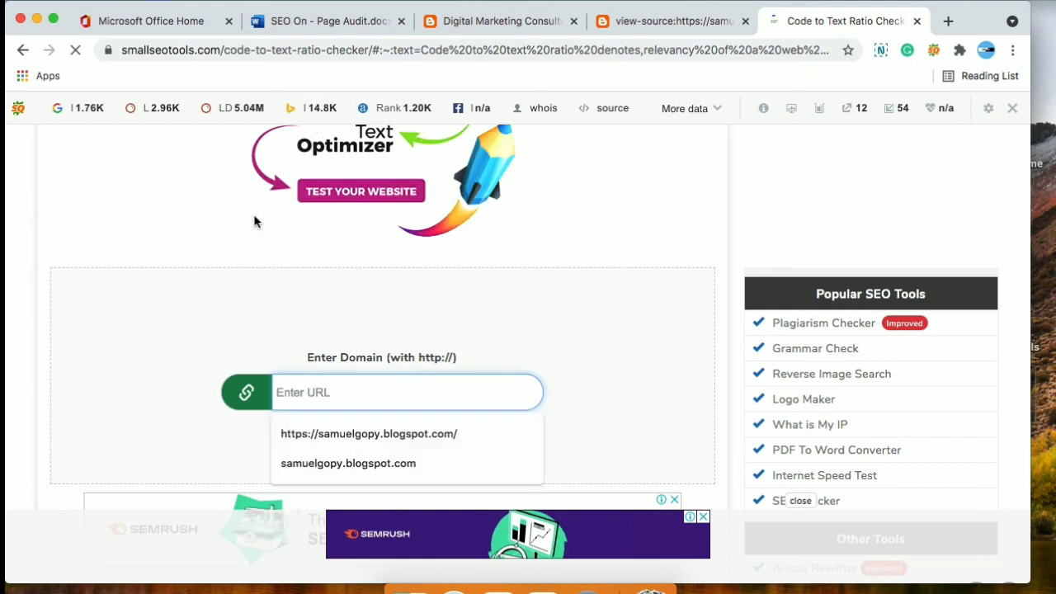
{"action": "type", "text": "Exist"}
{"action": "key", "text": "BackSpace"}
{"action": "key", "text": "BackSpace"}
{"action": "key", "text": "BackSpace"}
{"action": "key", "text": "BackSpace"}
{"action": "key", "text": "BackSpace"}
{"action": "key", "text": "BackSpace"}
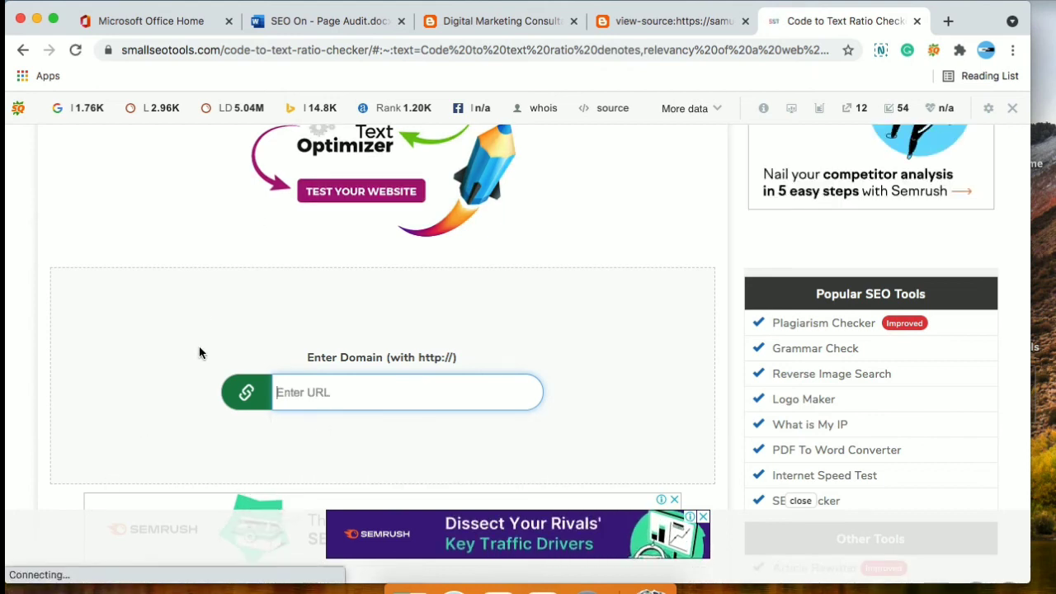
{"action": "left_click", "coordinate": [320, 393]}
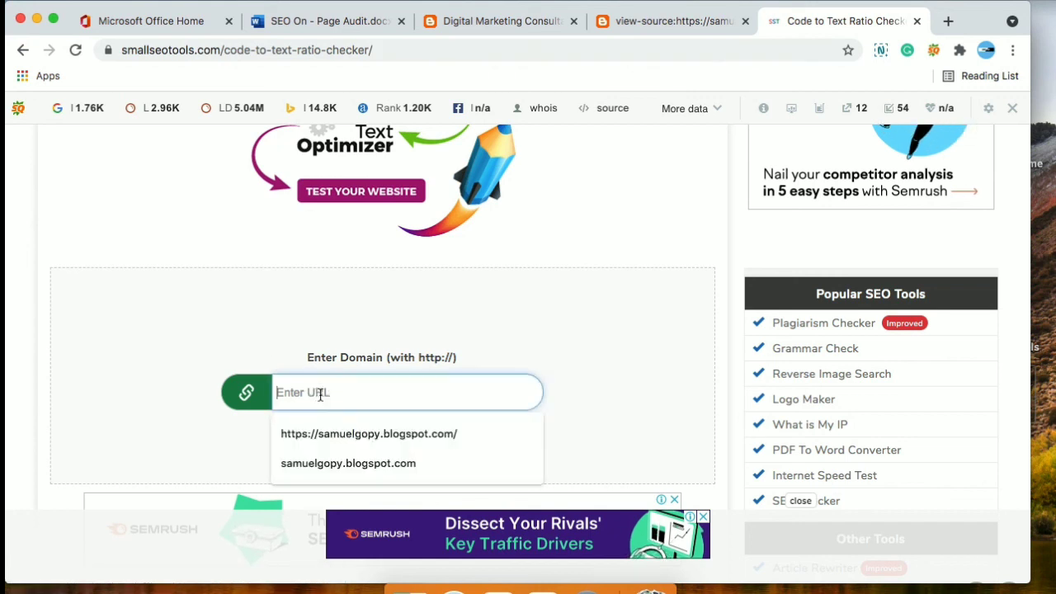
{"action": "left_click", "coordinate": [335, 434]}
{"action": "scroll", "coordinate": [613, 370], "scroll_direction": "down", "scroll_amount": 5}
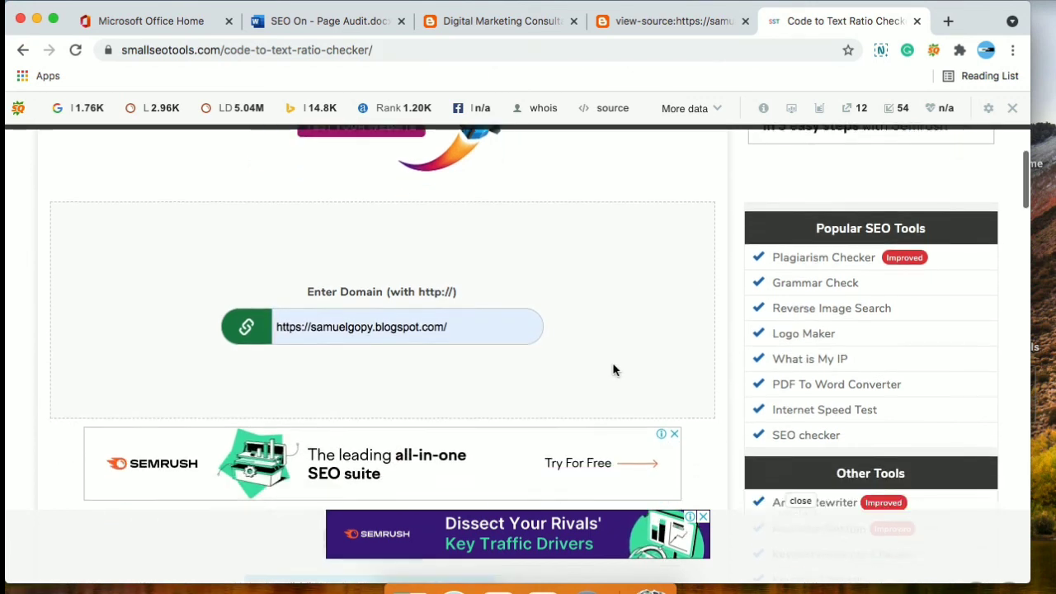
{"action": "left_click", "coordinate": [369, 377]}
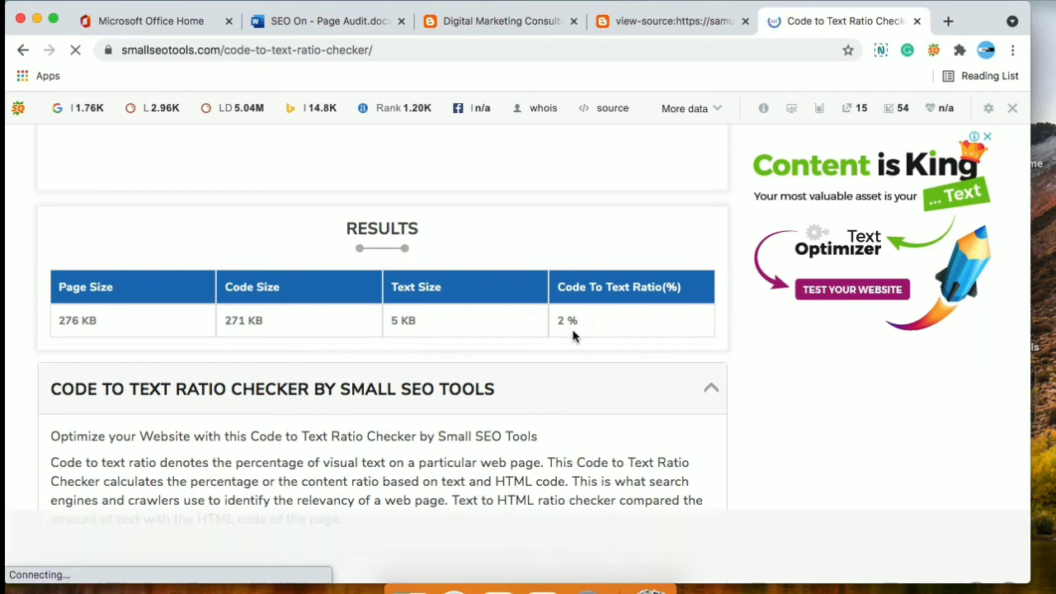
{"action": "left_click_drag", "start_coordinate": [584, 321], "coordinate": [547, 314]}
{"action": "left_click", "coordinate": [598, 318]}
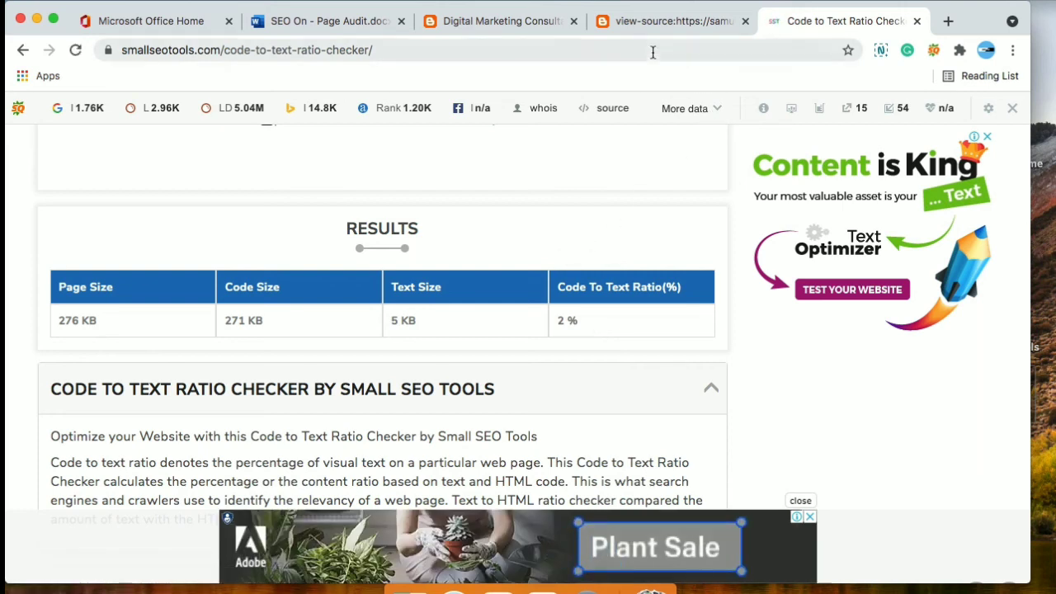
{"action": "left_click", "coordinate": [330, 20]}
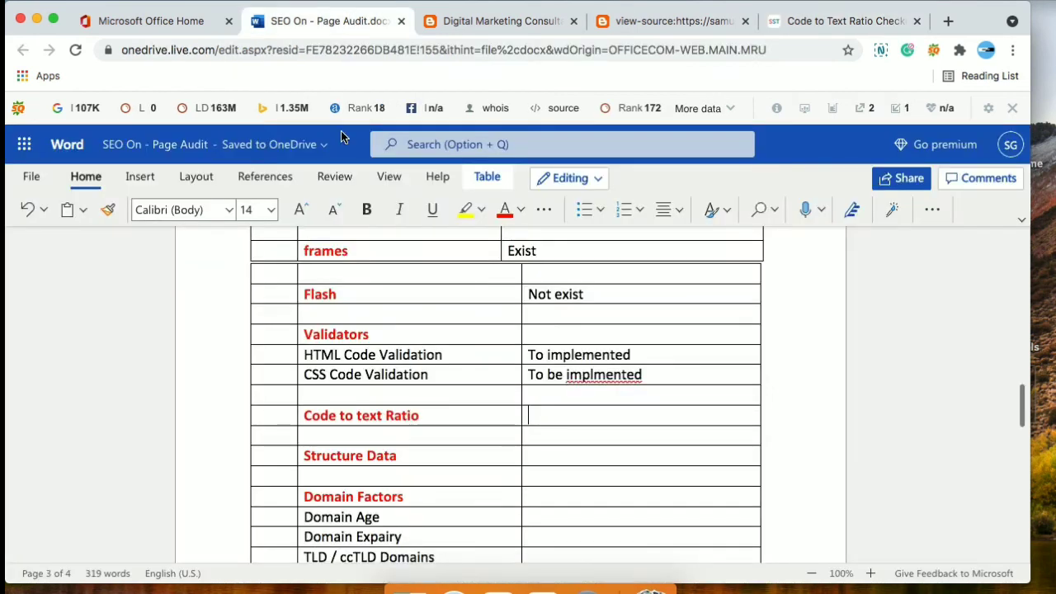
Enter 'To be implemented' beside Code to text Ratio
{"action": "type", "text": "t"}
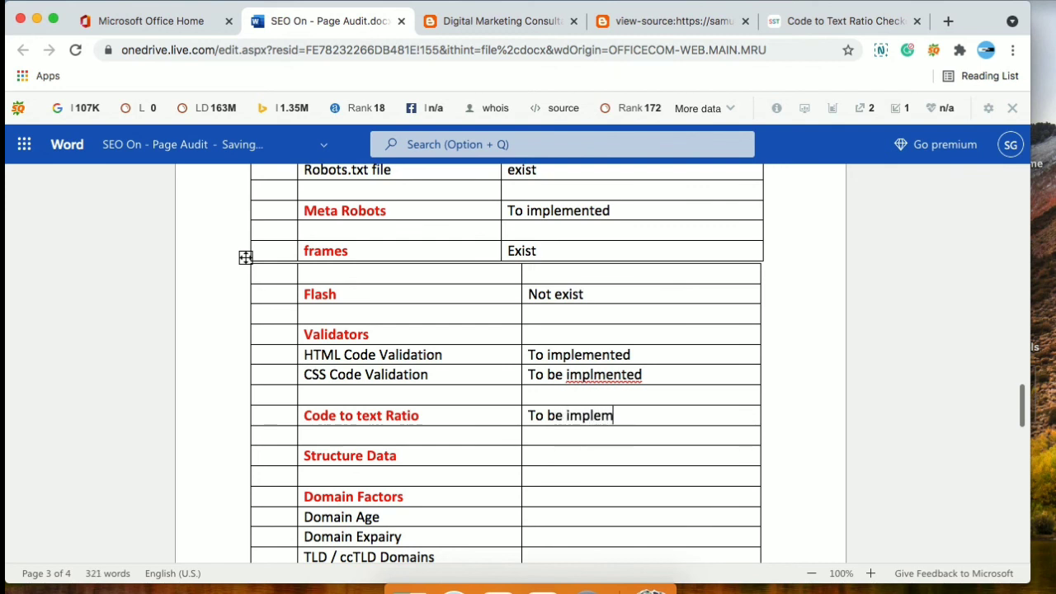
{"action": "type", "text": "o be implemented"}
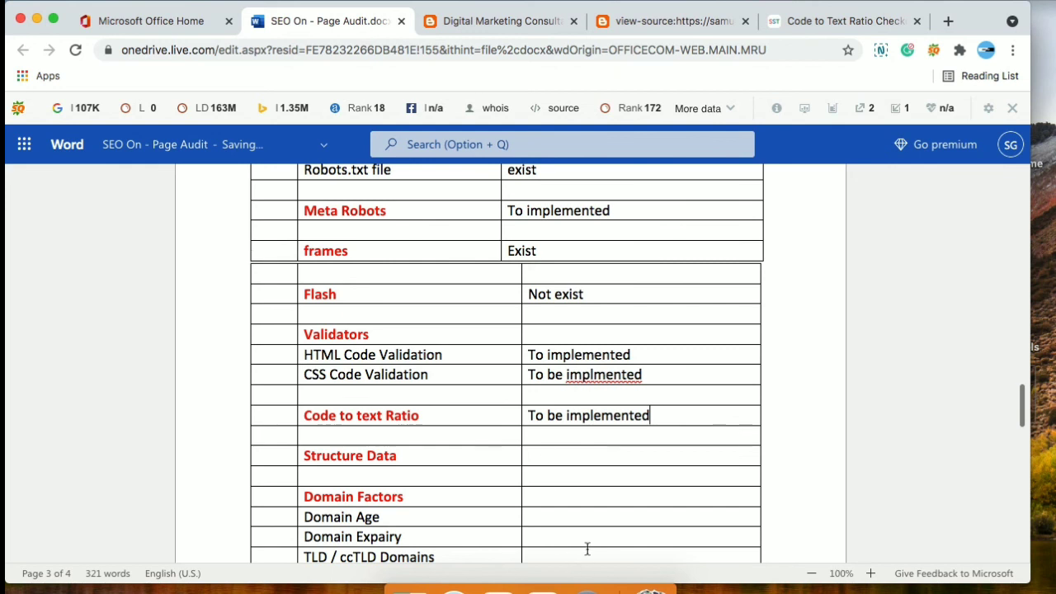
{"action": "left_click", "coordinate": [563, 458]}
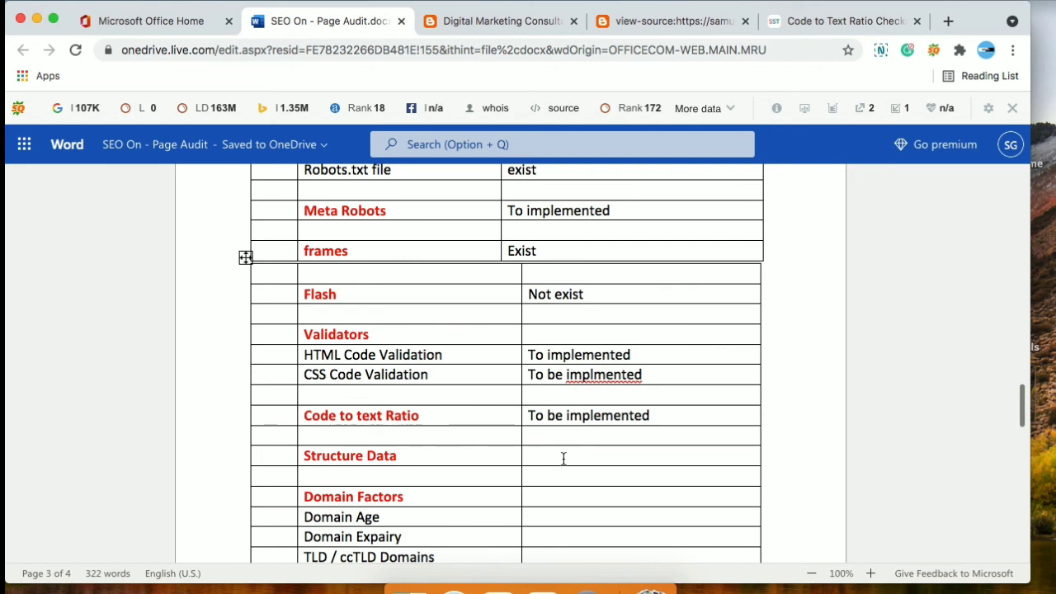
Close the ratio checker and search 'seo services' in a new tab
{"action": "left_click", "coordinate": [917, 20]}
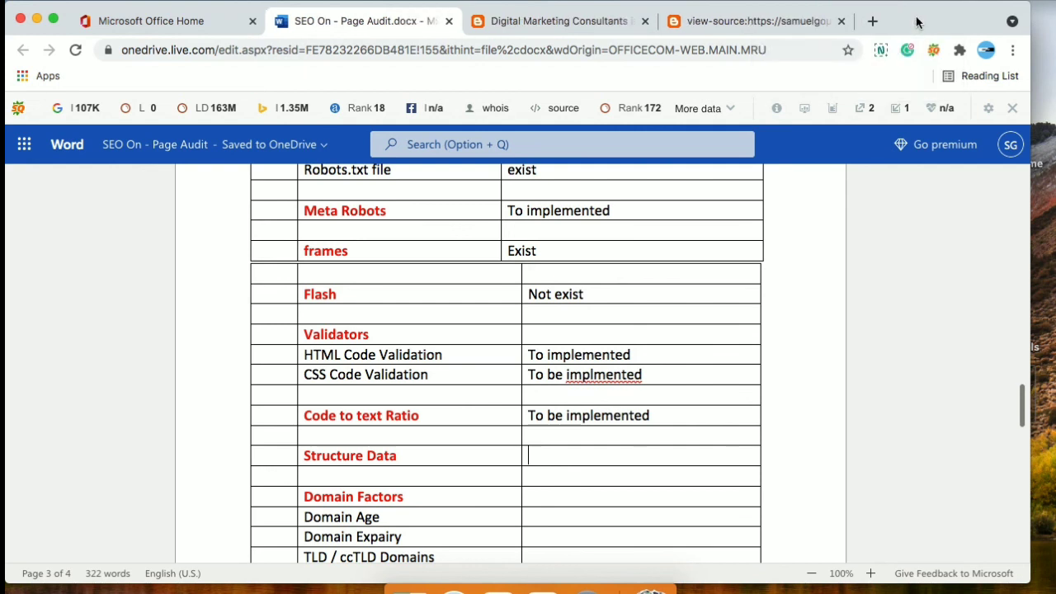
{"action": "left_click", "coordinate": [872, 20]}
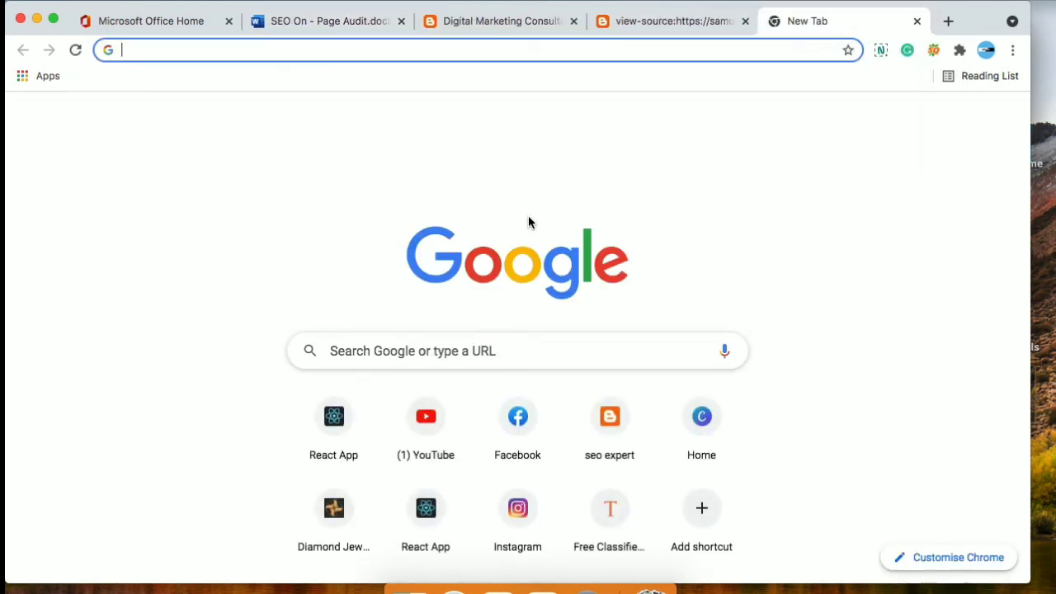
{"action": "type", "text": "seo se"}
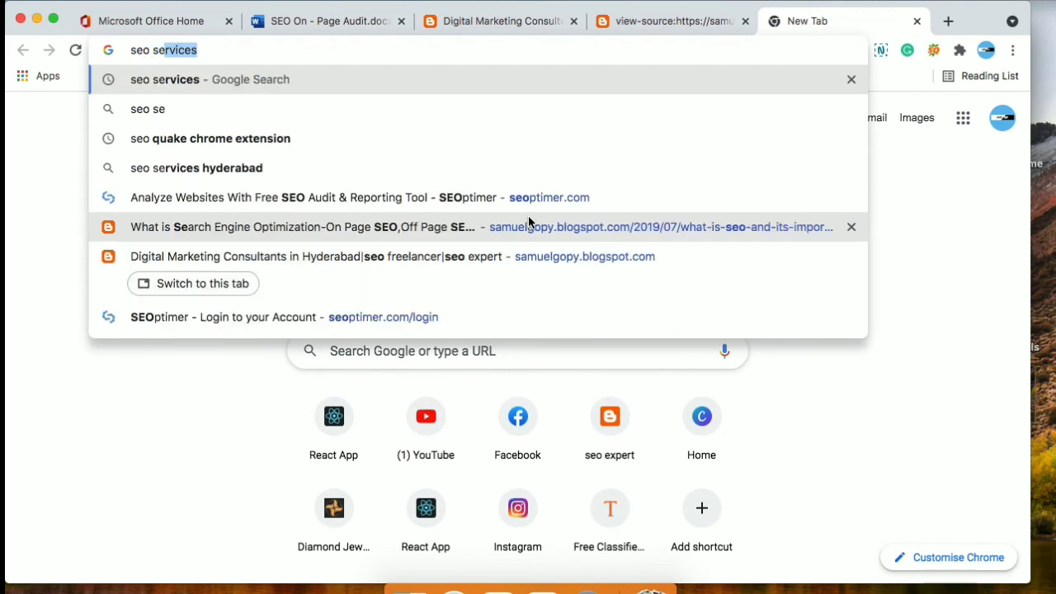
{"action": "type", "text": "rvices"}
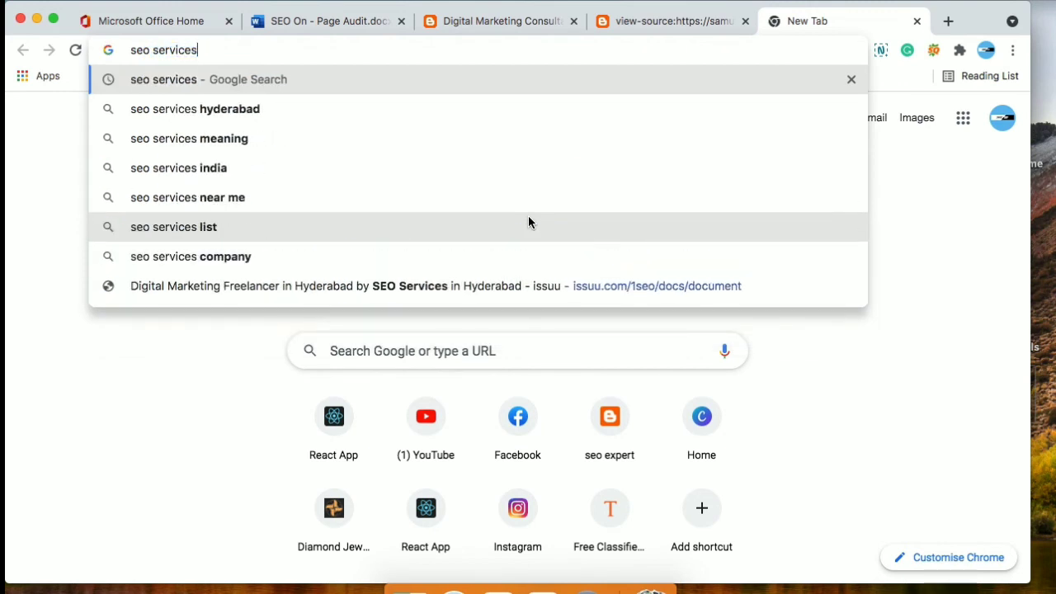
Run a Google search for 'seo services' and scroll through the results
{"action": "key", "text": "Return"}
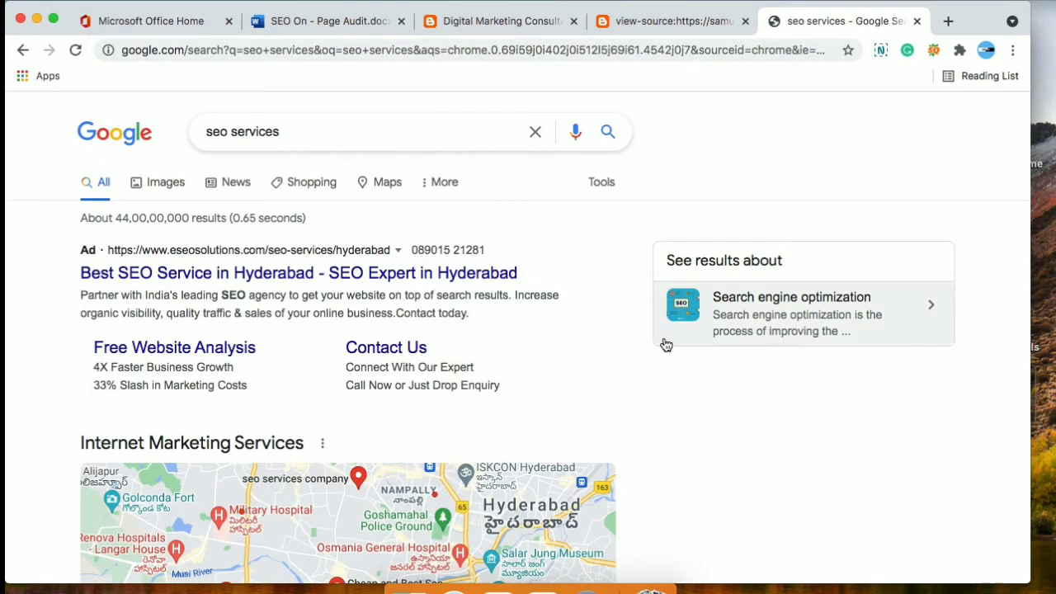
{"action": "left_click", "coordinate": [672, 437]}
{"action": "scroll", "coordinate": [672, 437], "scroll_direction": "down", "scroll_amount": 1}
{"action": "scroll", "coordinate": [673, 440], "scroll_direction": "down", "scroll_amount": 5}
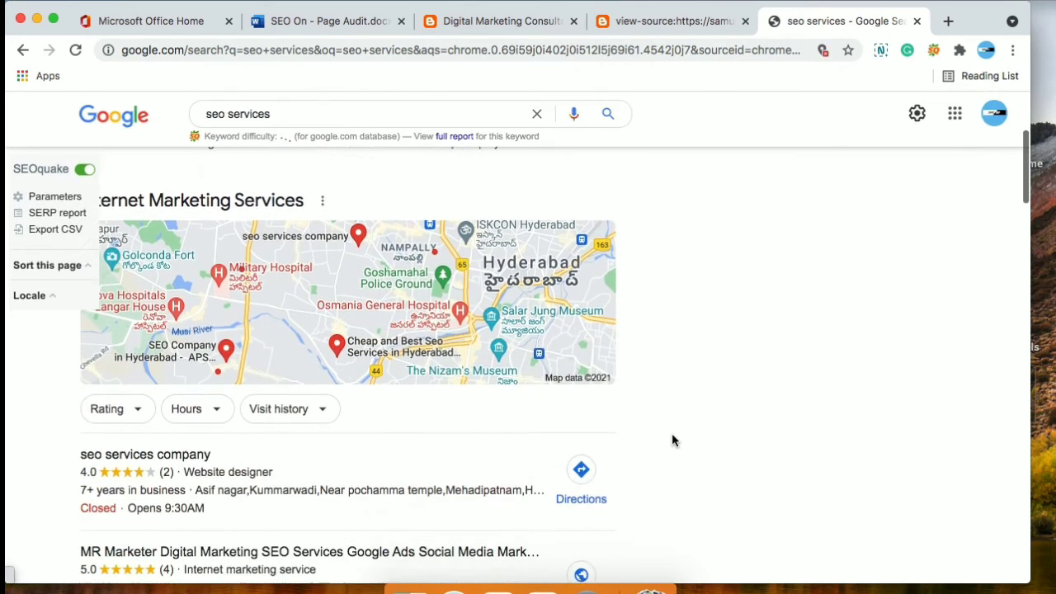
{"action": "scroll", "coordinate": [671, 440], "scroll_direction": "down", "scroll_amount": 5}
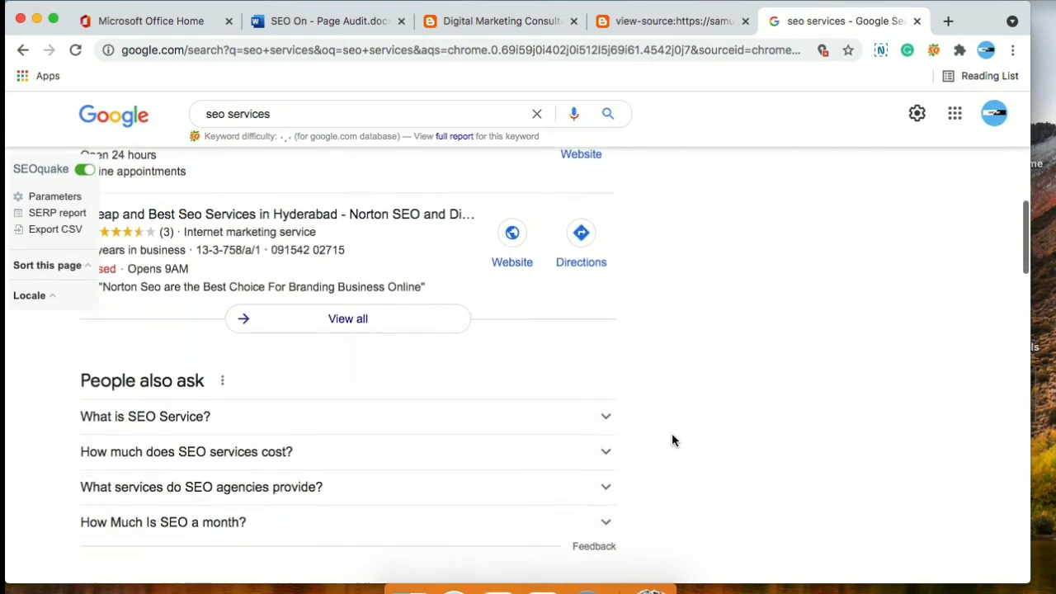
{"action": "scroll", "coordinate": [671, 439], "scroll_direction": "down", "scroll_amount": 5}
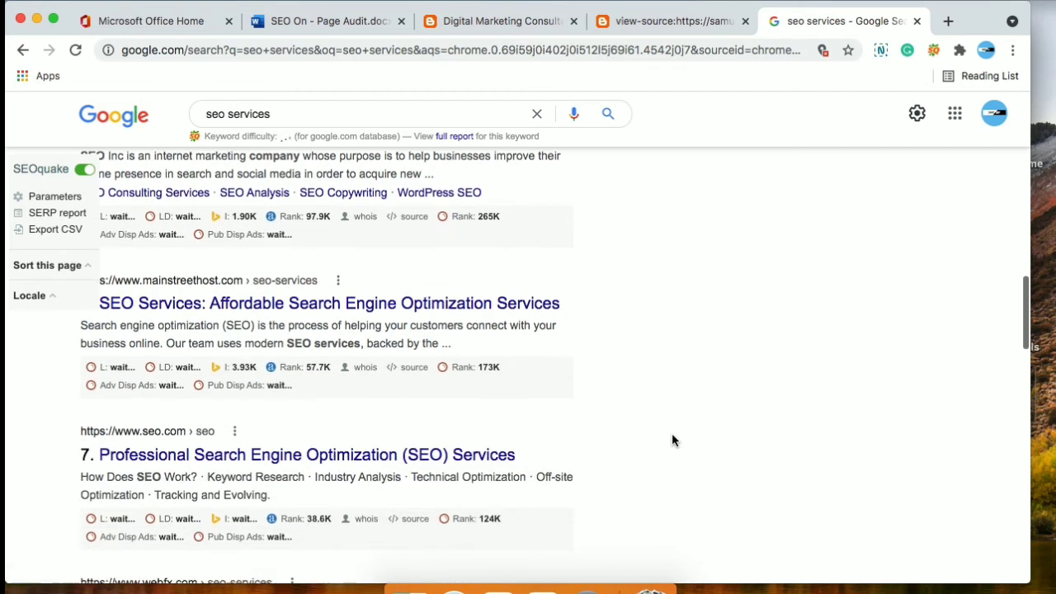
{"action": "scroll", "coordinate": [671, 440], "scroll_direction": "up", "scroll_amount": 2}
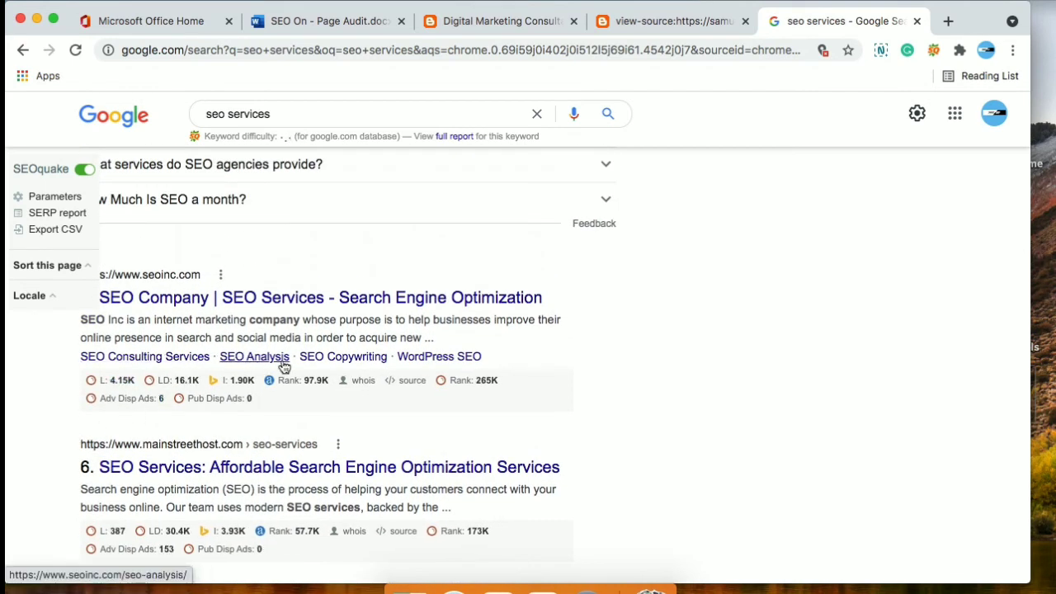
{"action": "scroll", "coordinate": [692, 410], "scroll_direction": "down", "scroll_amount": 3}
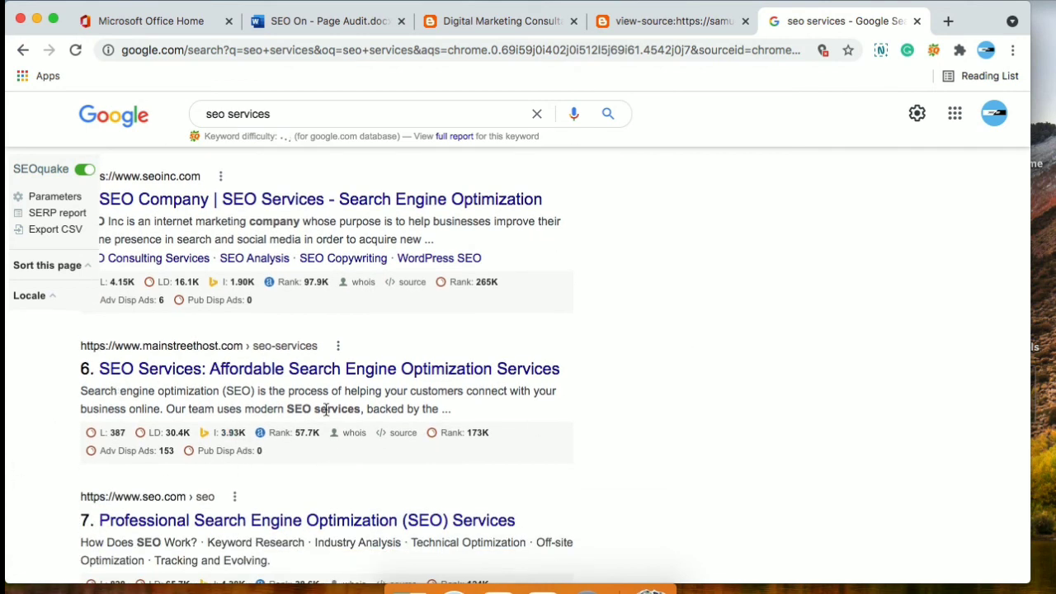
{"action": "scroll", "coordinate": [516, 444], "scroll_direction": "down", "scroll_amount": 5}
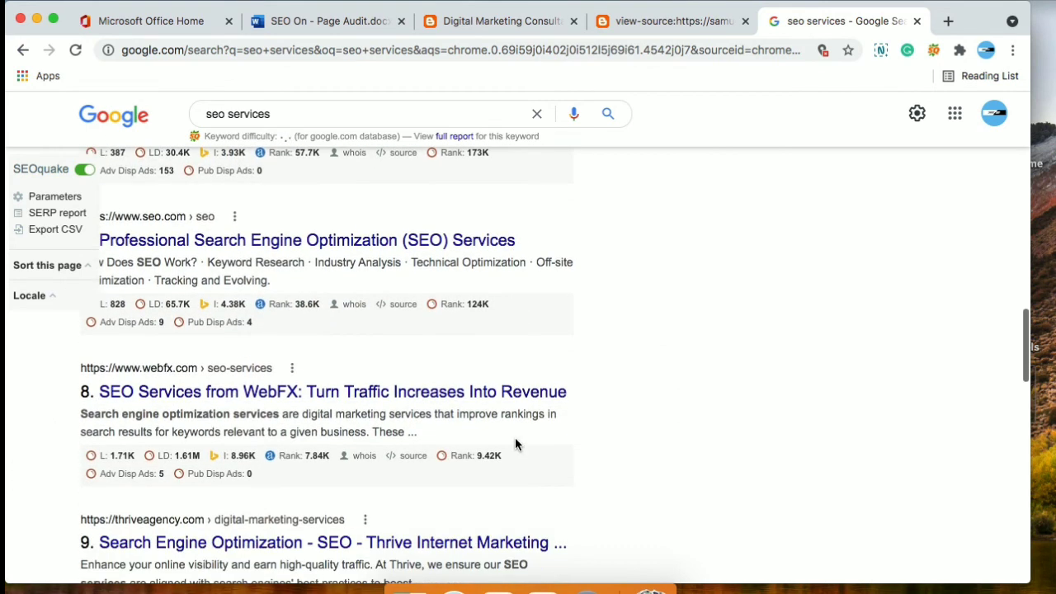
{"action": "scroll", "coordinate": [515, 444], "scroll_direction": "down", "scroll_amount": 5}
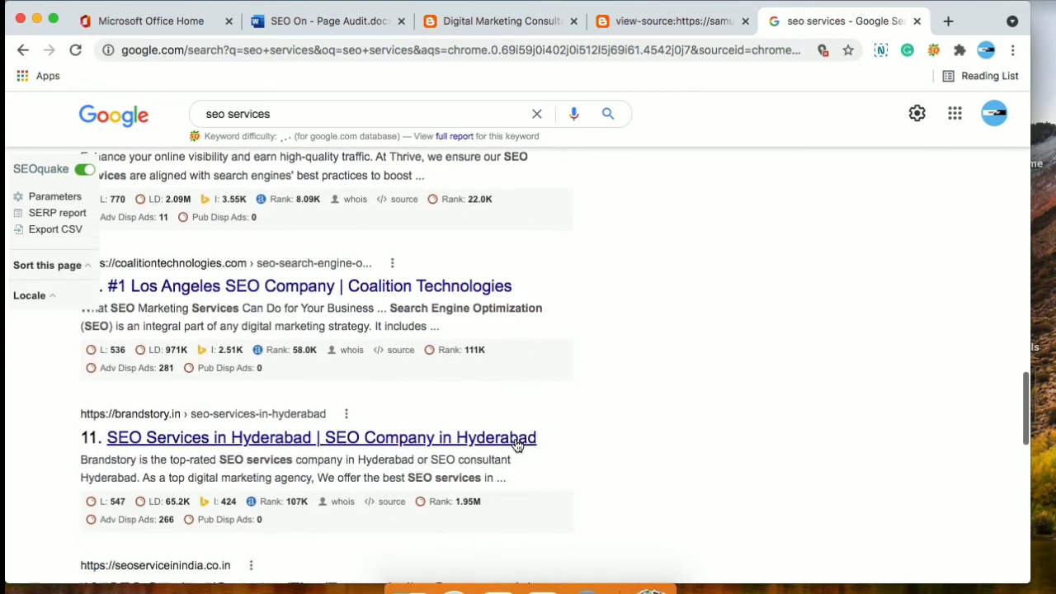
{"action": "scroll", "coordinate": [515, 444], "scroll_direction": "down", "scroll_amount": 5}
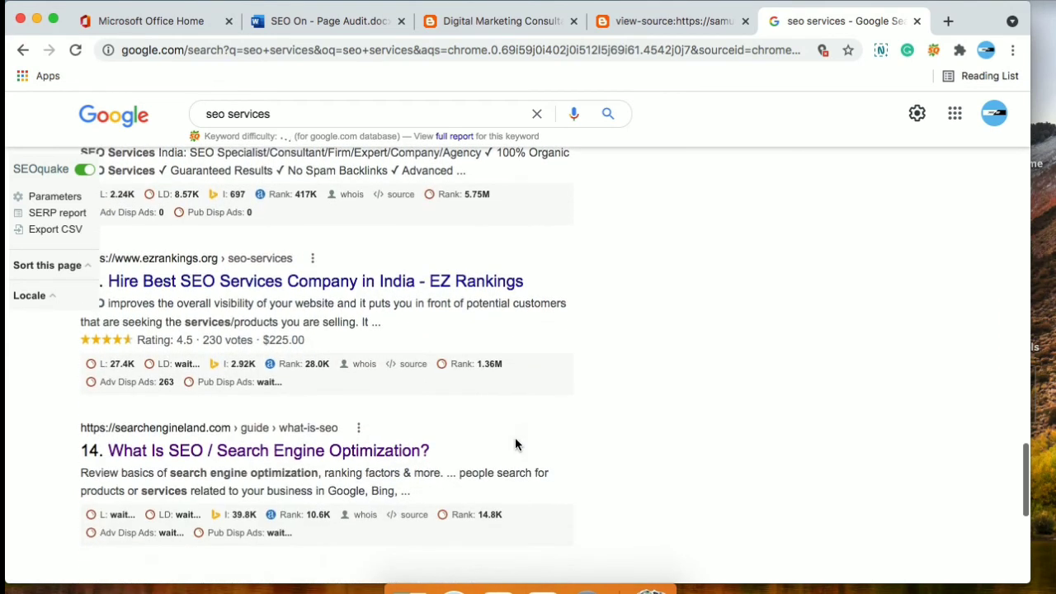
{"action": "scroll", "coordinate": [420, 349], "scroll_direction": "up", "scroll_amount": 1}
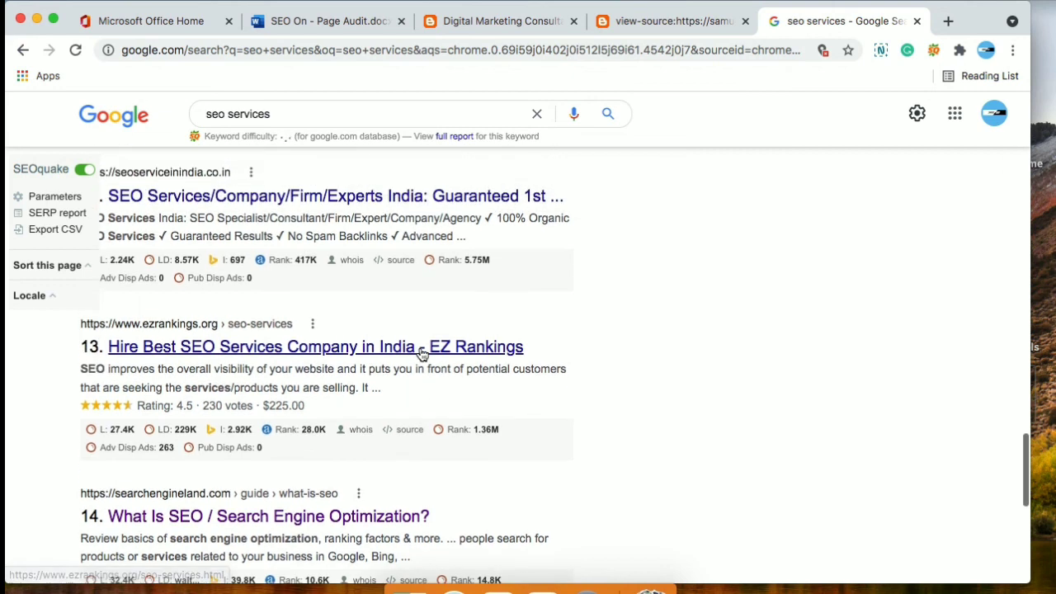
Switch off the SEOquake overlay on the results and return to the SEO audit document
{"action": "left_click", "coordinate": [85, 169]}
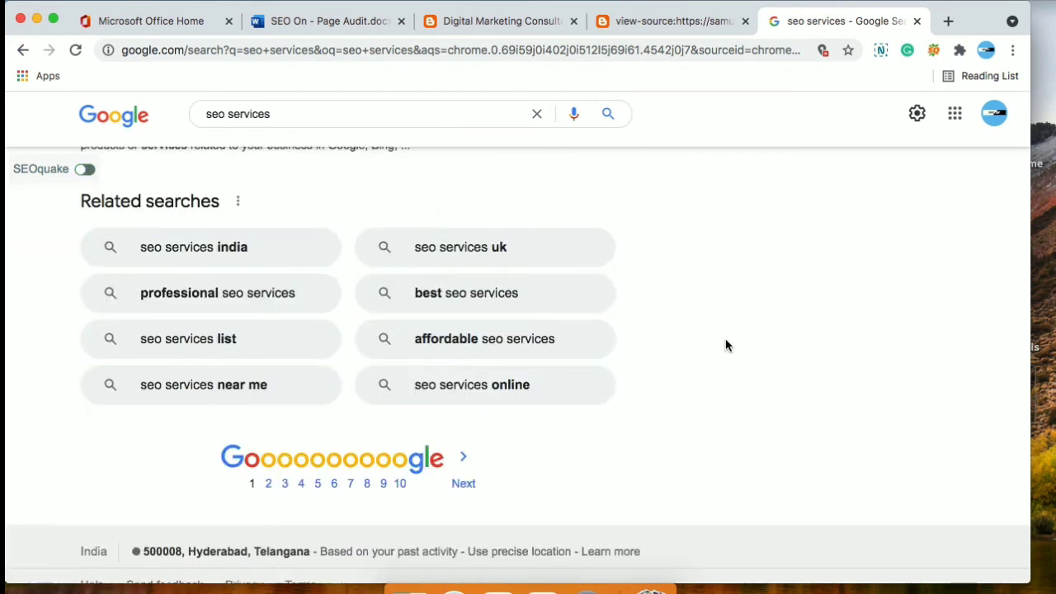
{"action": "scroll", "coordinate": [726, 345], "scroll_direction": "up", "scroll_amount": 1}
{"action": "scroll", "coordinate": [725, 344], "scroll_direction": "up", "scroll_amount": 5}
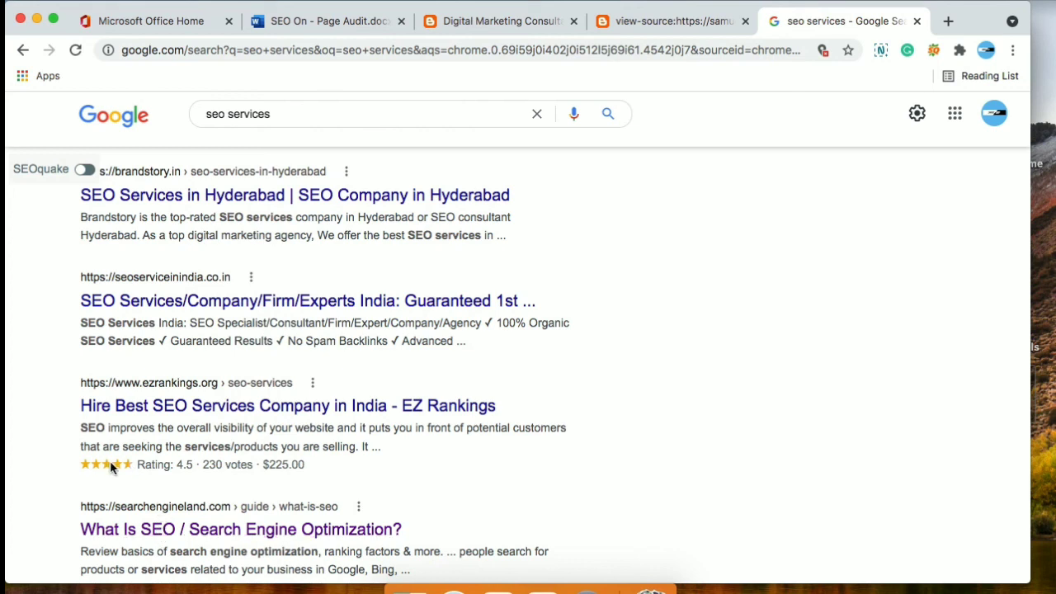
{"action": "left_click", "coordinate": [319, 28]}
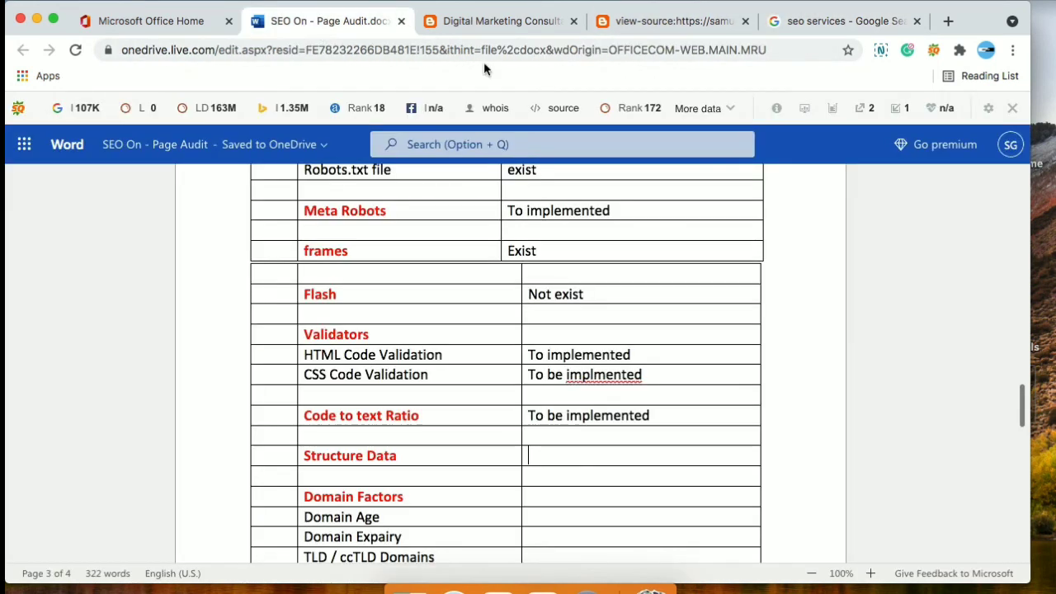
Close the search results and reach Google's 'Test your structured data' page via a new-tab search
{"action": "left_click", "coordinate": [914, 21]}
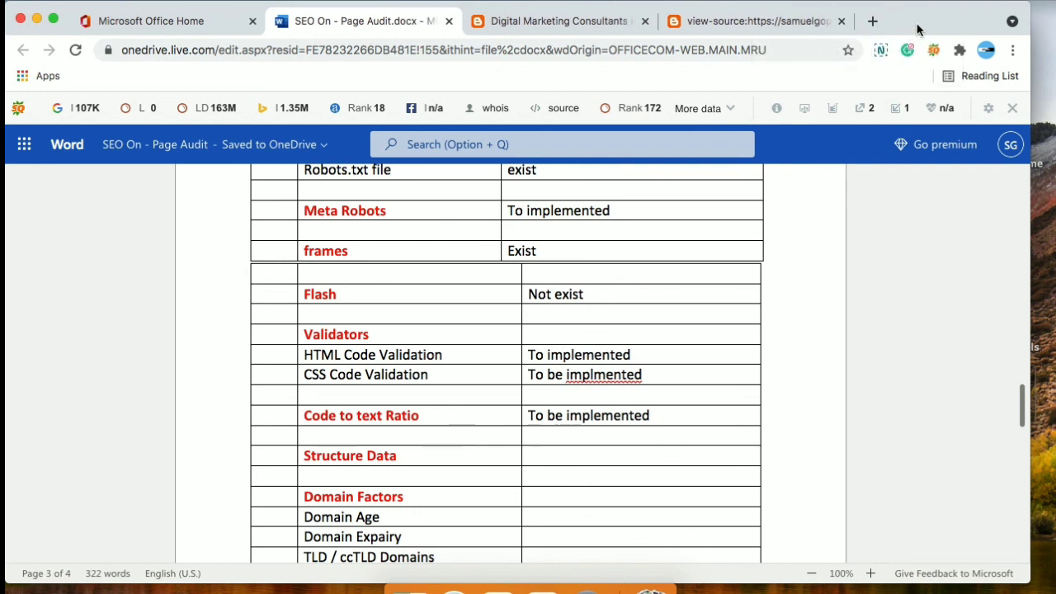
{"action": "left_click", "coordinate": [875, 21]}
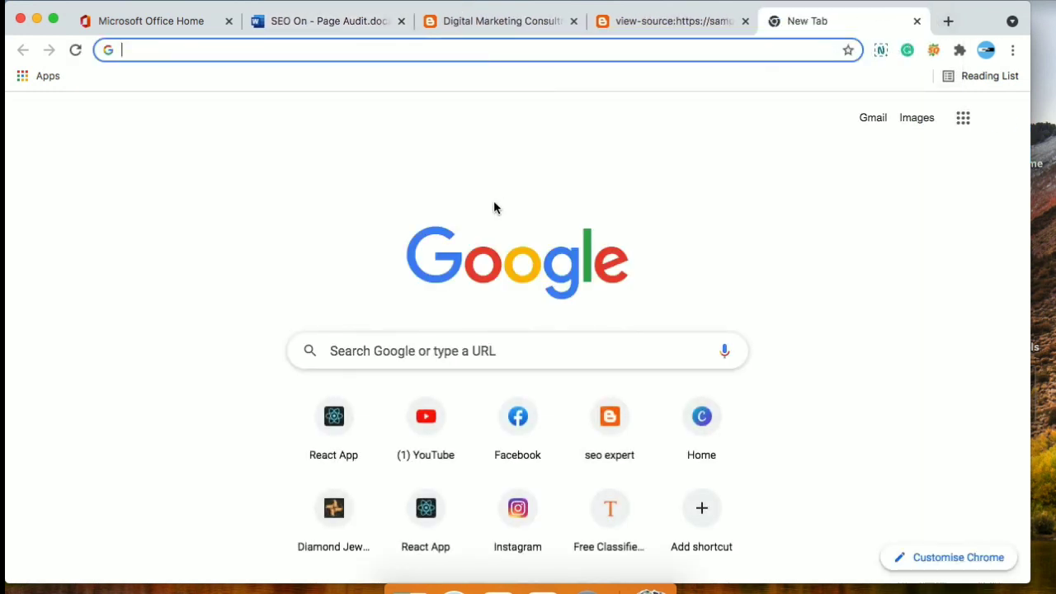
{"action": "type", "text": "structured data testing tool"}
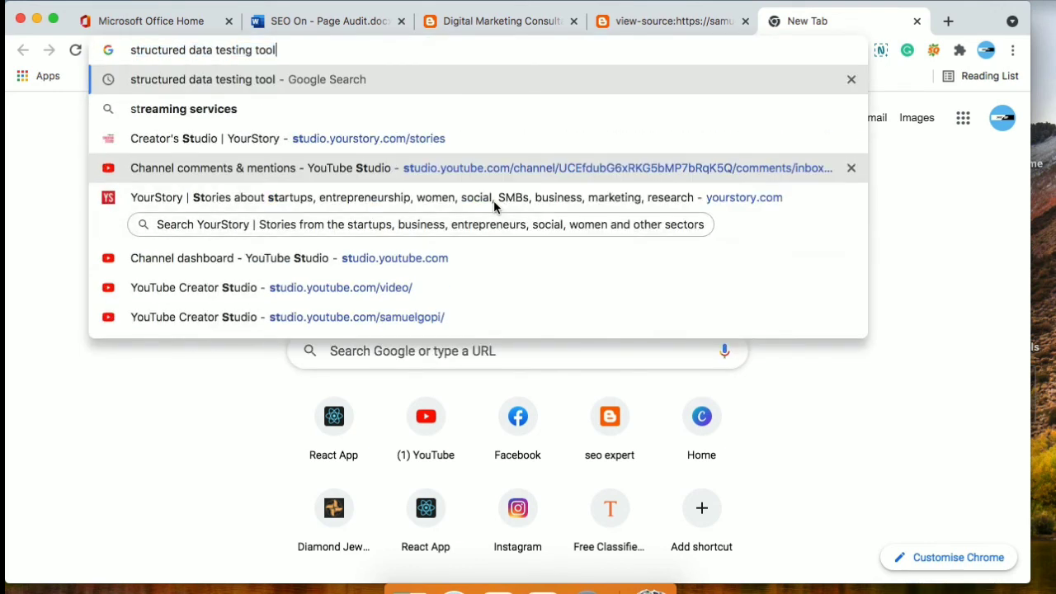
{"action": "key", "text": "Return"}
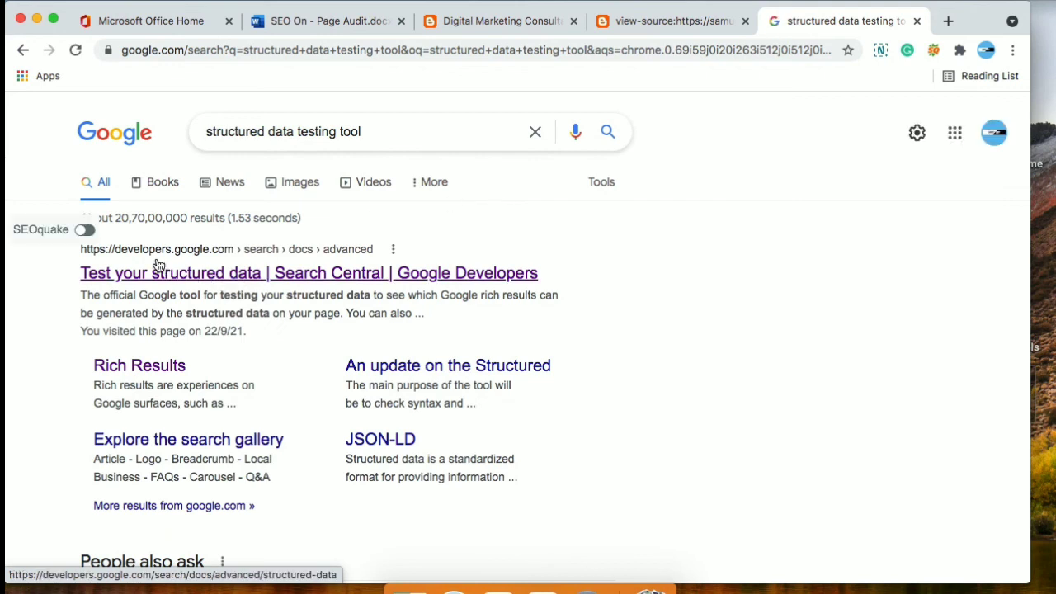
{"action": "left_click", "coordinate": [222, 278]}
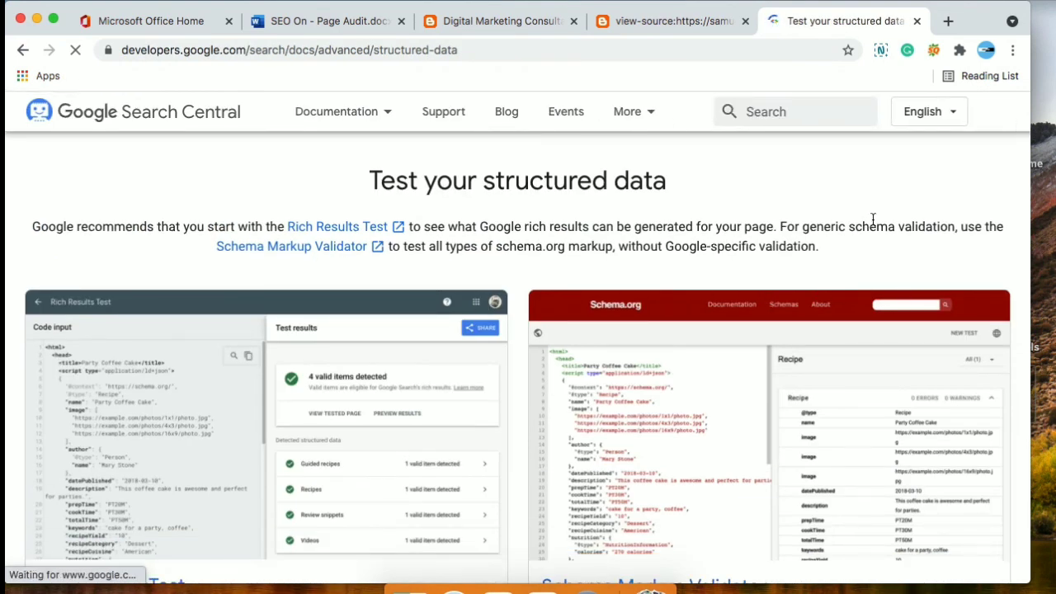
Open the Schema Markup Validator linked from the structured data page
{"action": "scroll", "coordinate": [872, 219], "scroll_direction": "down", "scroll_amount": 4}
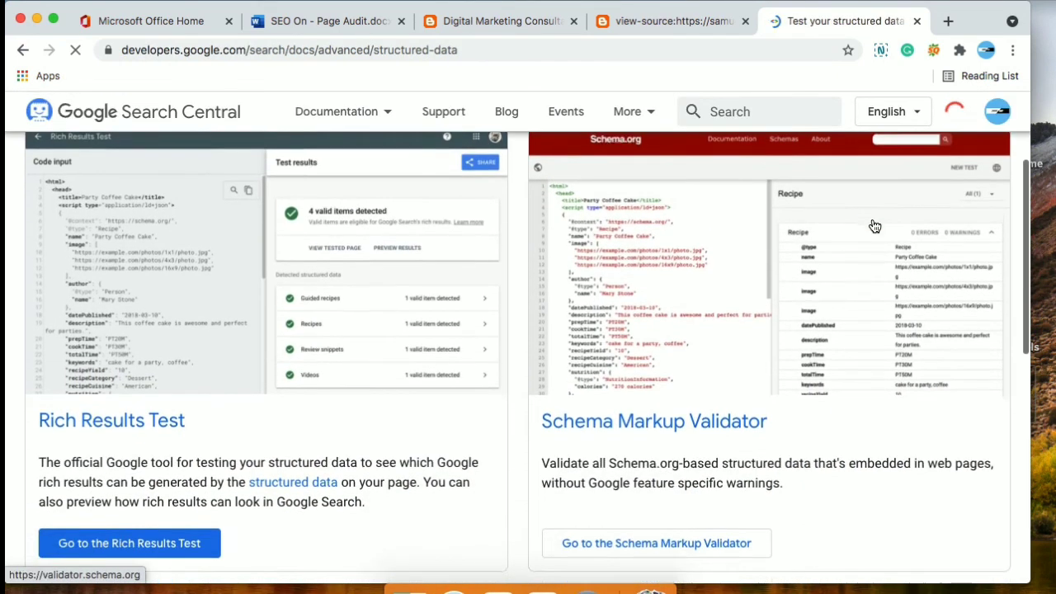
{"action": "scroll", "coordinate": [875, 226], "scroll_direction": "down", "scroll_amount": 2}
{"action": "scroll", "coordinate": [874, 226], "scroll_direction": "down", "scroll_amount": 1}
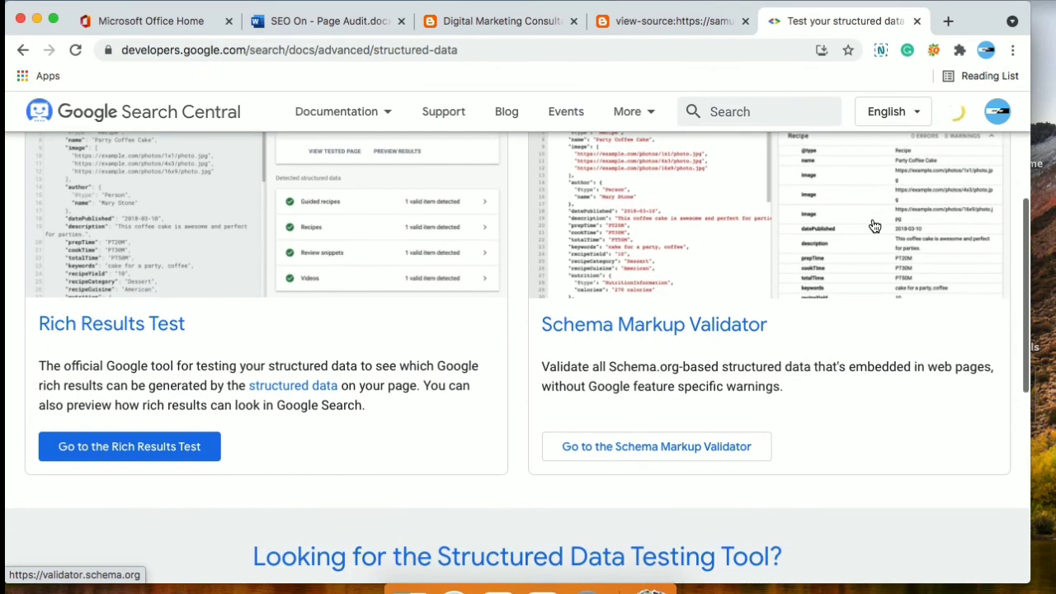
{"action": "left_click", "coordinate": [672, 324]}
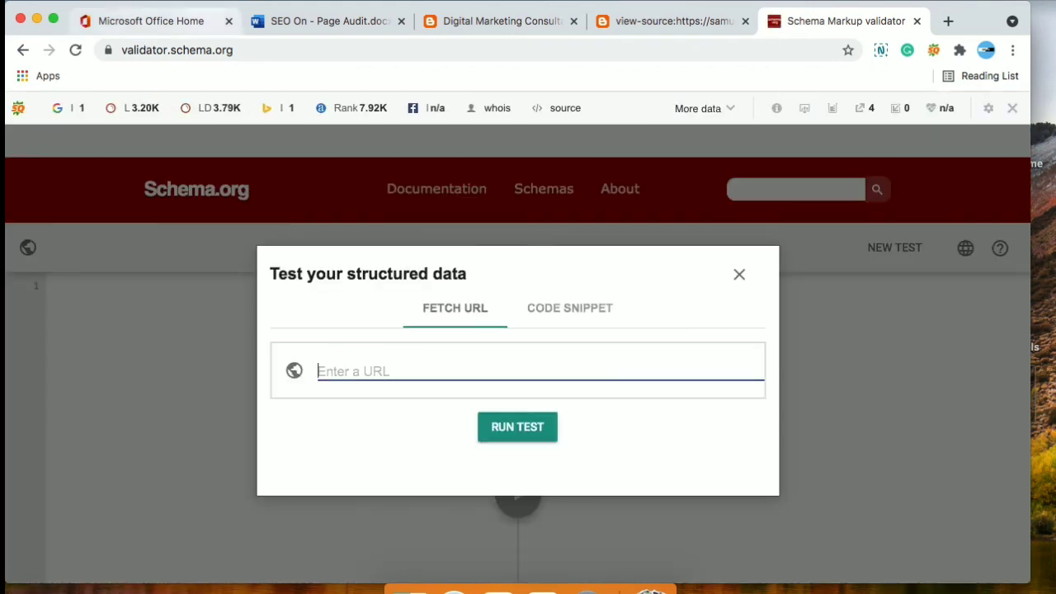
Validate the blog homepage URL, getting 4 items, 0 errors and 0 warnings, then return to the audit
{"action": "left_click", "coordinate": [462, 22]}
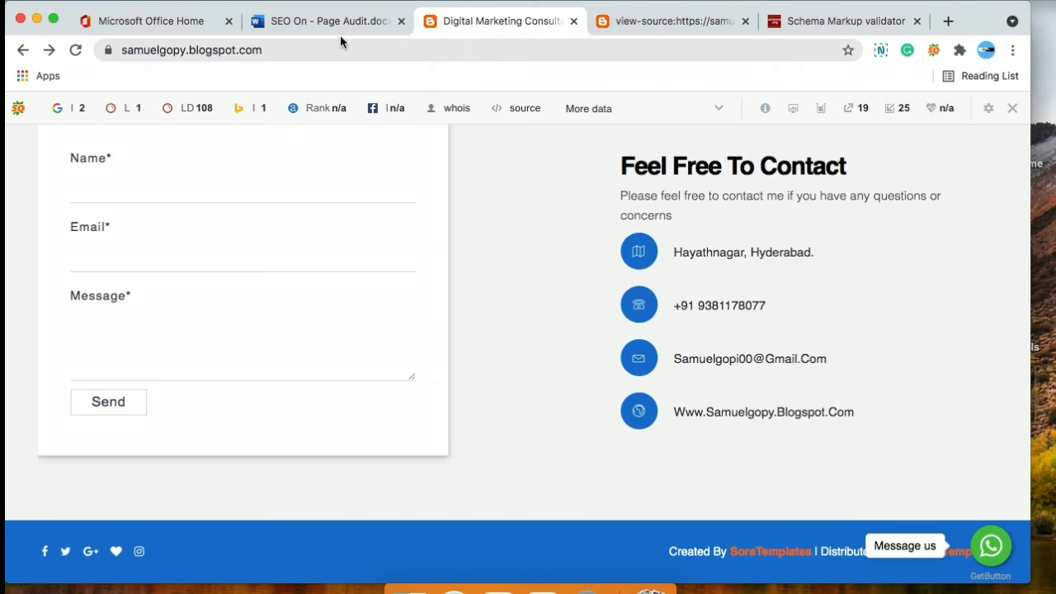
{"action": "left_click", "coordinate": [289, 48]}
{"action": "key", "text": "ctrl+c"}
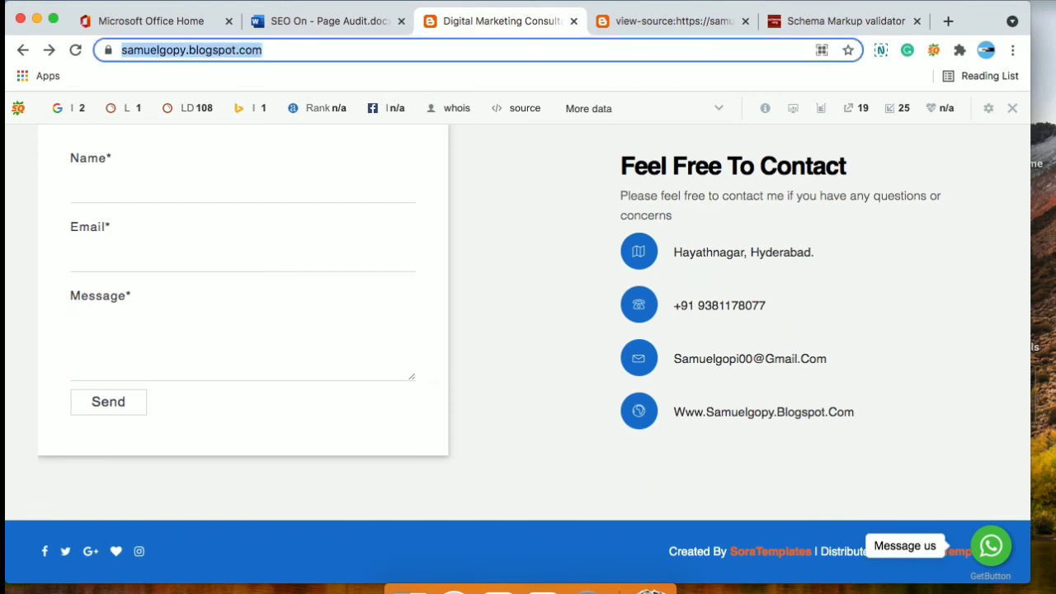
{"action": "left_click", "coordinate": [817, 24]}
{"action": "key", "text": "ctrl+v"}
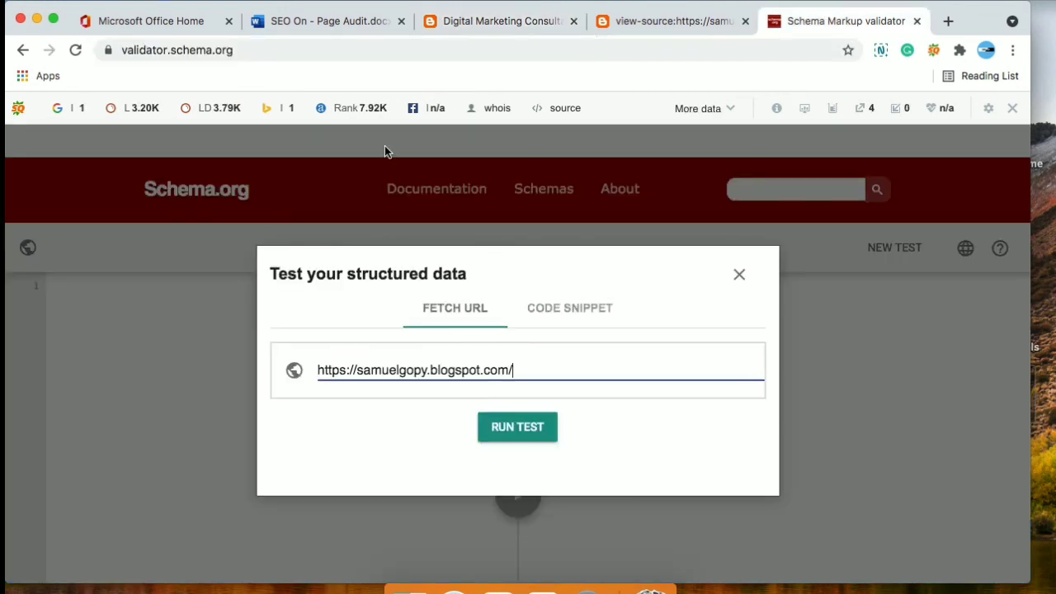
{"action": "left_click", "coordinate": [540, 425]}
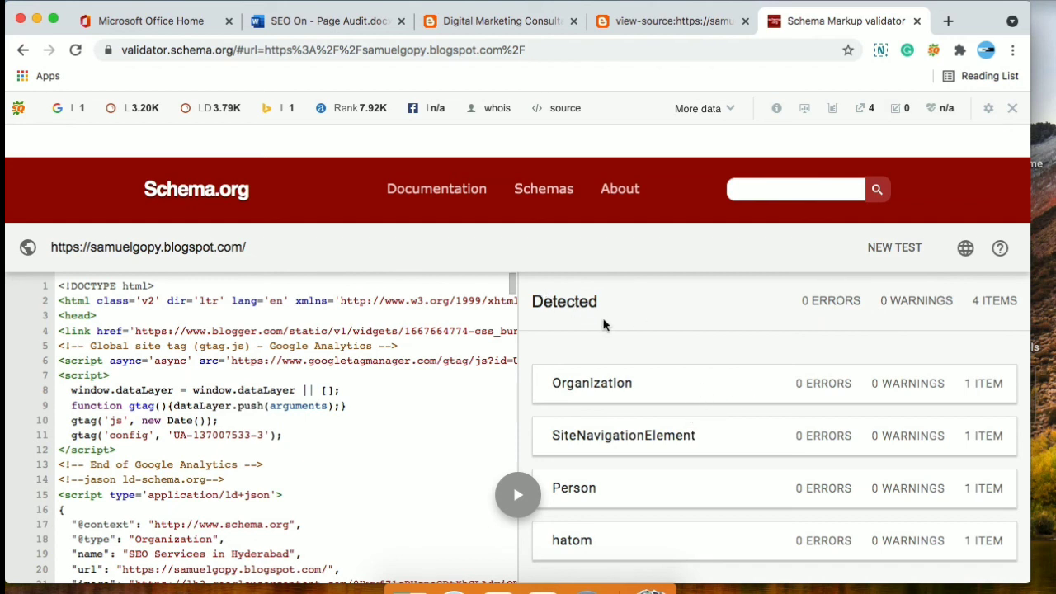
{"action": "left_click", "coordinate": [340, 21]}
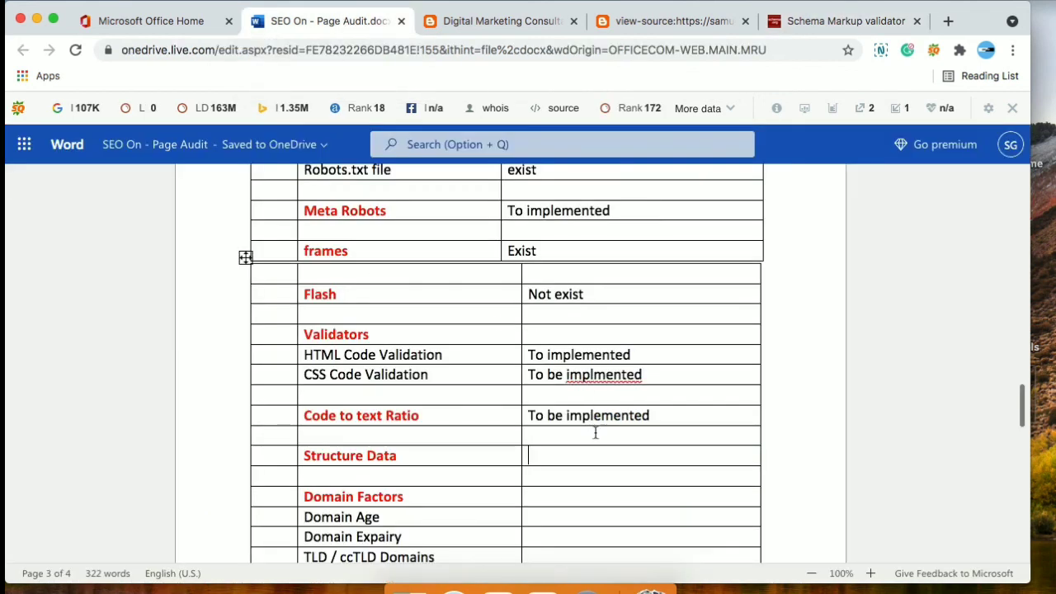
Enter 'Exist' for the Structure Data row and move down to the Domain Factors rows
{"action": "type", "text": "E"}
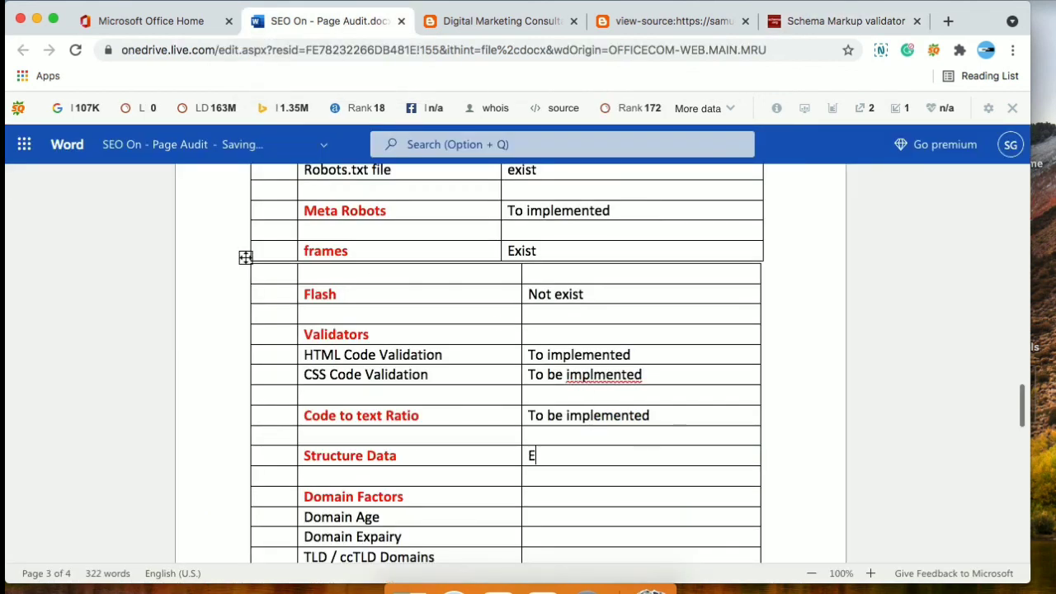
{"action": "type", "text": "xist"}
{"action": "left_click", "coordinate": [568, 500]}
{"action": "key", "text": "Down"}
{"action": "key", "text": "Down"}
{"action": "key", "text": "Down"}
{"action": "key", "text": "Down"}
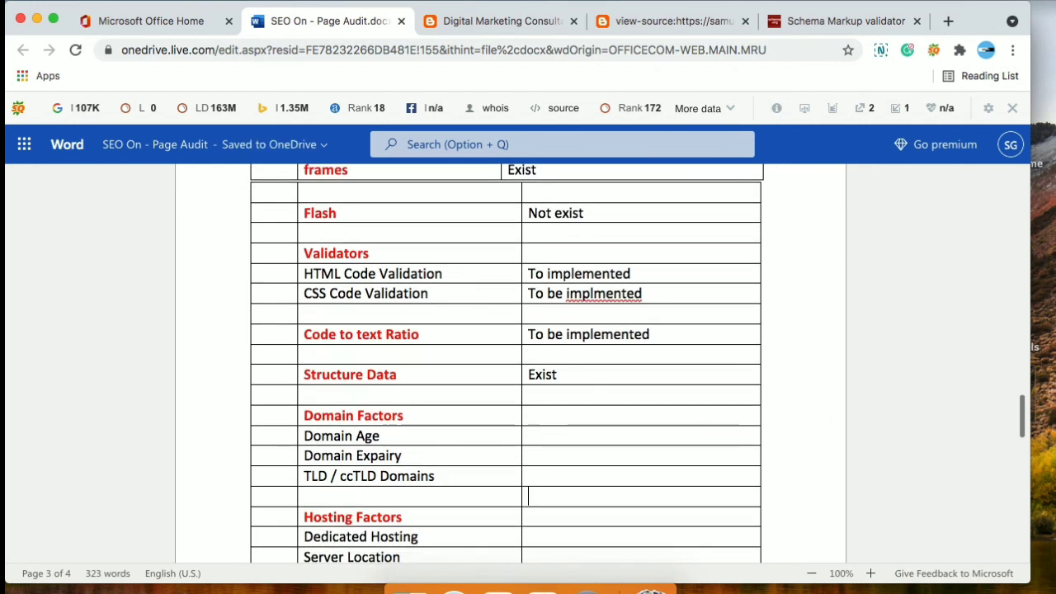
{"action": "key", "text": "Down"}
{"action": "key", "text": "Down"}
{"action": "key", "text": "Down"}
{"action": "key", "text": "Down"}
{"action": "key", "text": "Down"}
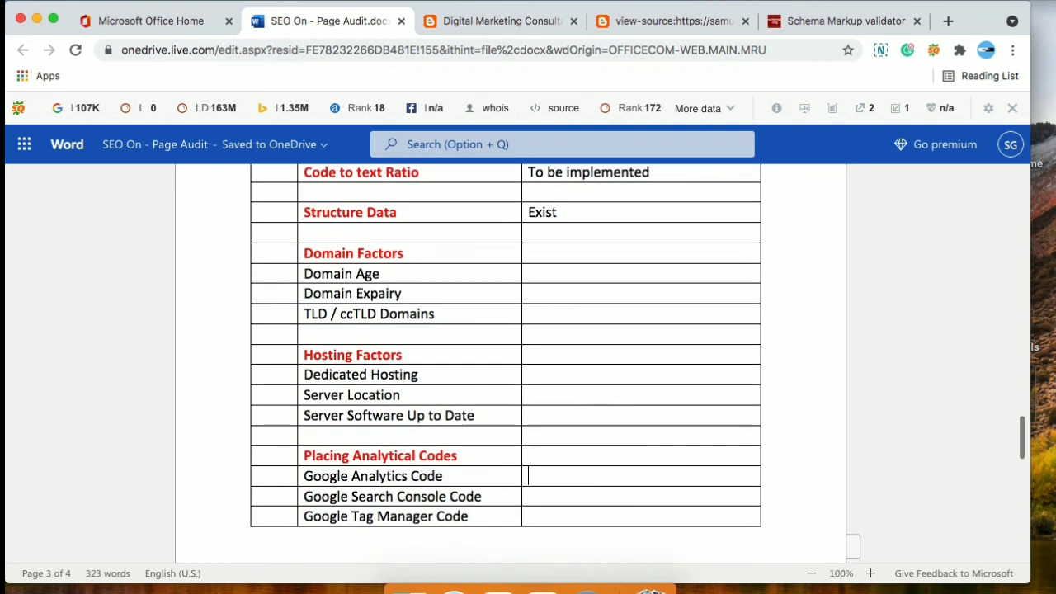
Select the Domain Age item in the Domain Factors section
{"action": "left_click", "coordinate": [436, 271]}
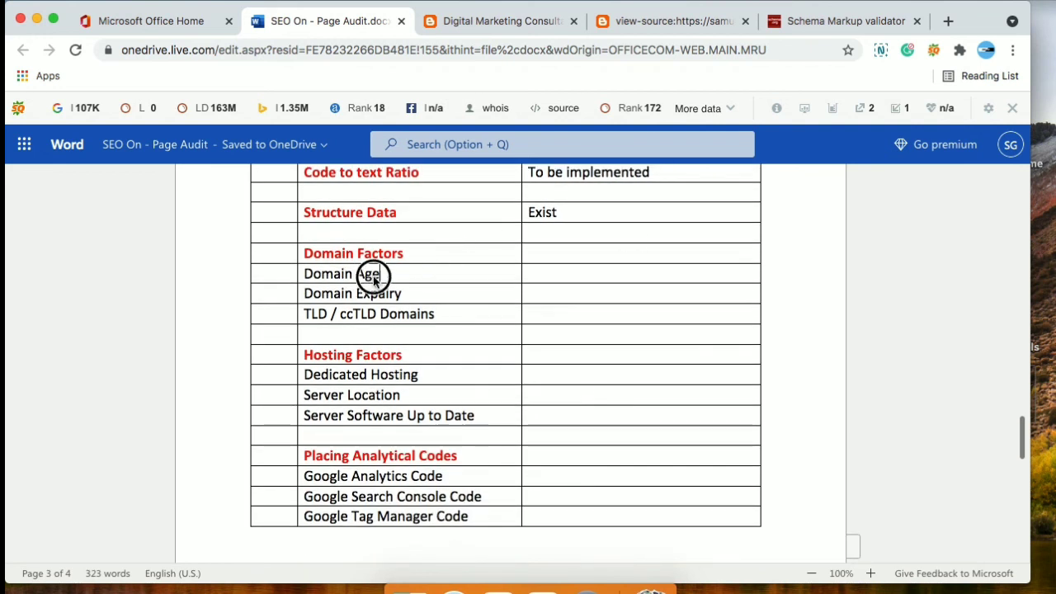
{"action": "left_click_drag", "start_coordinate": [370, 273], "coordinate": [383, 276]}
{"action": "left_click", "coordinate": [383, 275]}
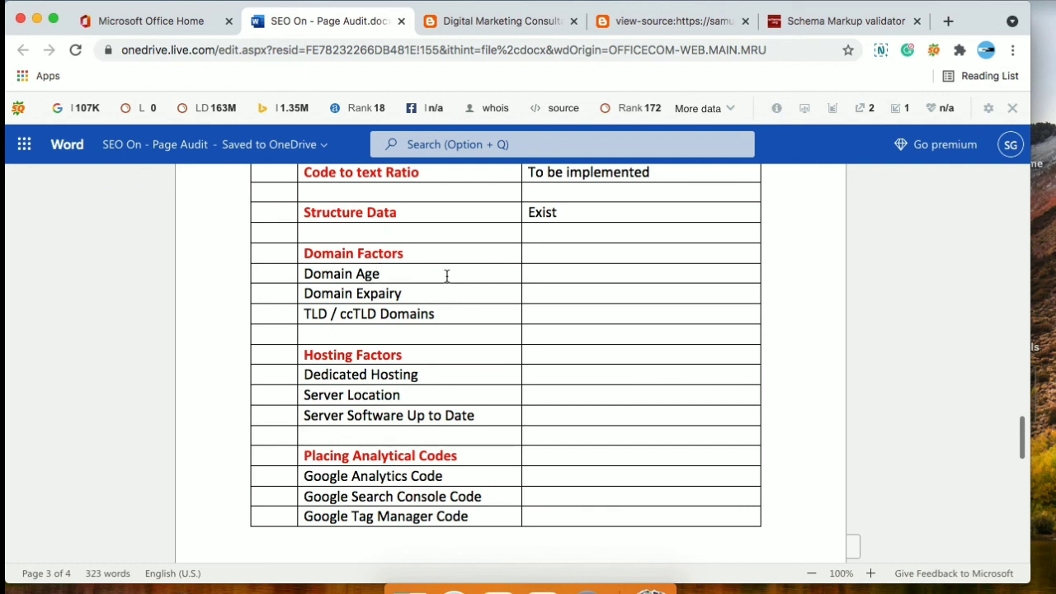
{"action": "left_click_drag", "start_coordinate": [360, 271], "coordinate": [383, 269]}
{"action": "left_click", "coordinate": [383, 271]}
{"action": "left_click", "coordinate": [438, 314]}
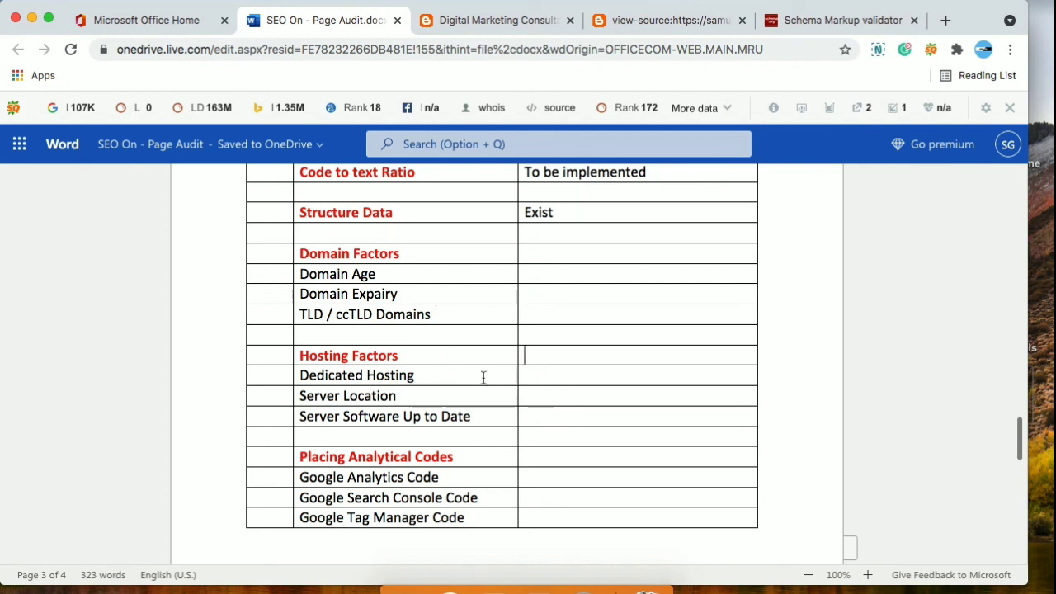
{"action": "left_click", "coordinate": [534, 378]}
{"action": "left_click", "coordinate": [540, 396]}
{"action": "left_click", "coordinate": [529, 417]}
{"action": "left_click", "coordinate": [537, 479]}
Search the site's page source for 'analytics', finding 3 Google Analytics matches, then return to the audit
{"action": "left_click", "coordinate": [669, 21]}
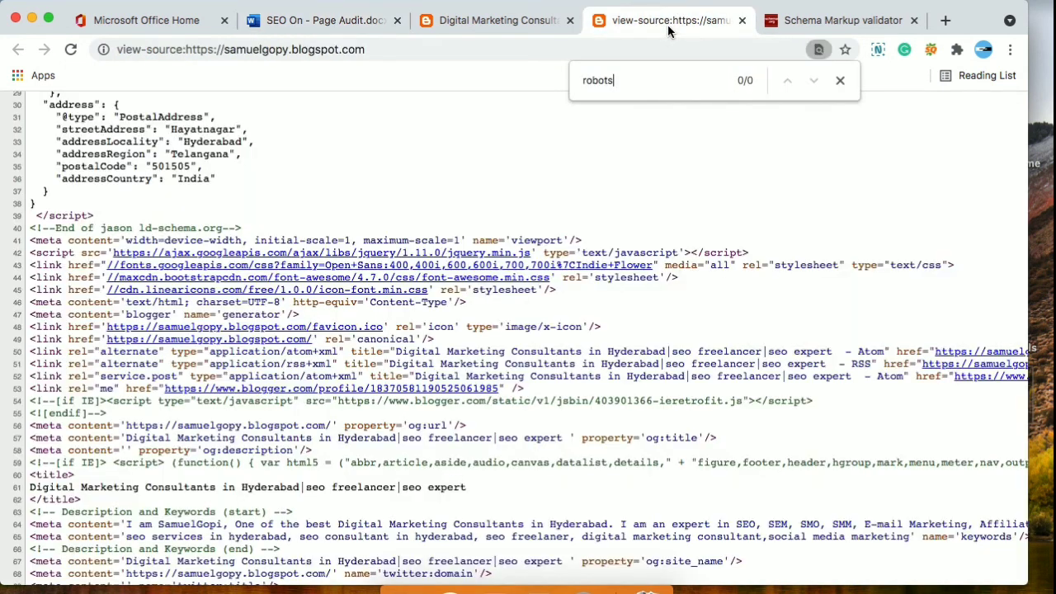
{"action": "key", "text": "BackSpace"}
{"action": "key", "text": "BackSpace"}
{"action": "key", "text": "BackSpace"}
{"action": "key", "text": "BackSpace"}
{"action": "key", "text": "BackSpace"}
{"action": "key", "text": "BackSpace"}
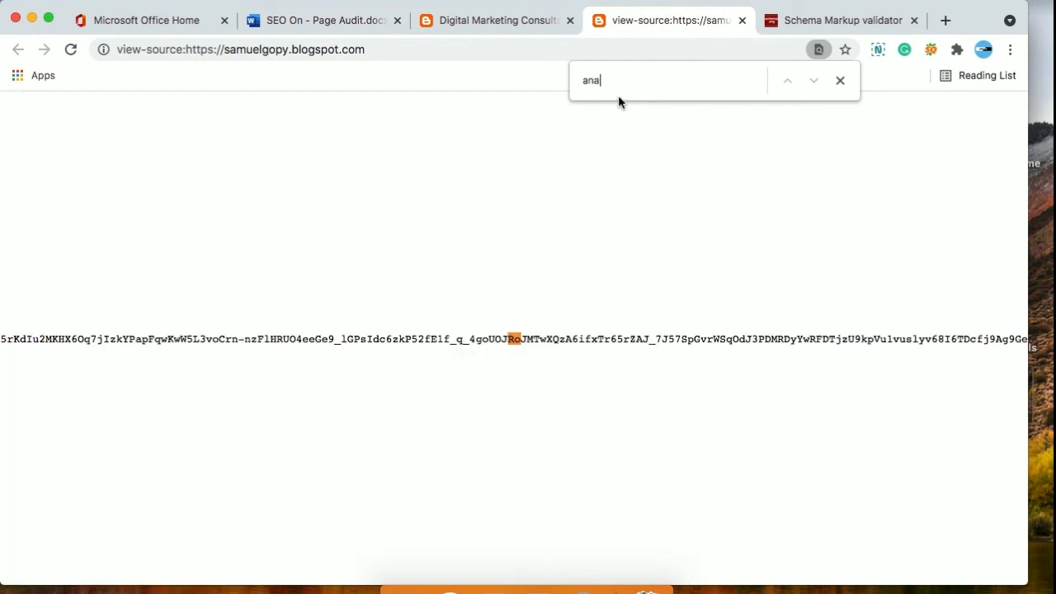
{"action": "type", "text": "analytics"}
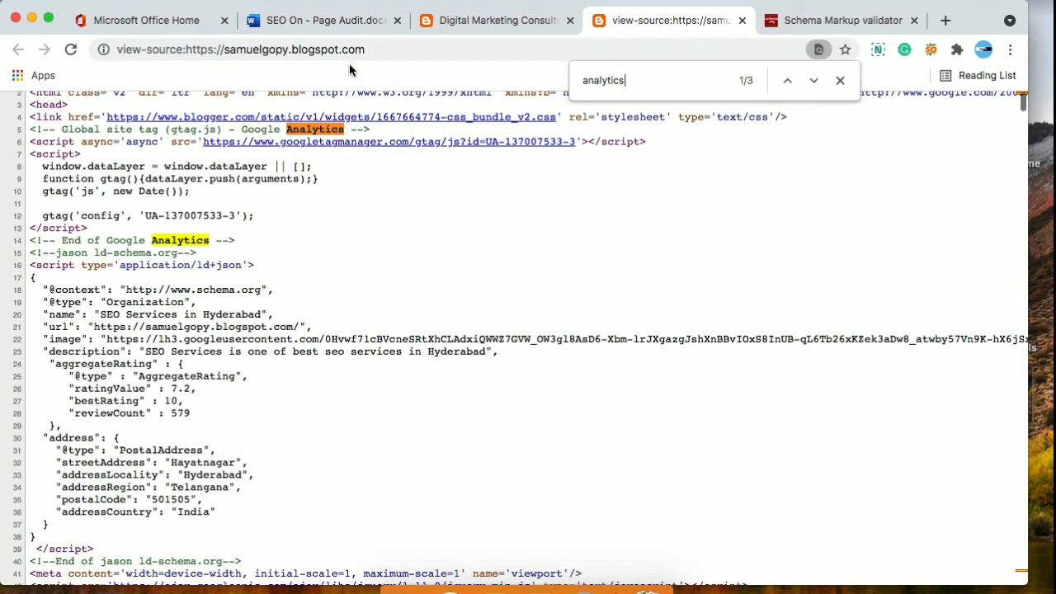
{"action": "left_click", "coordinate": [342, 21]}
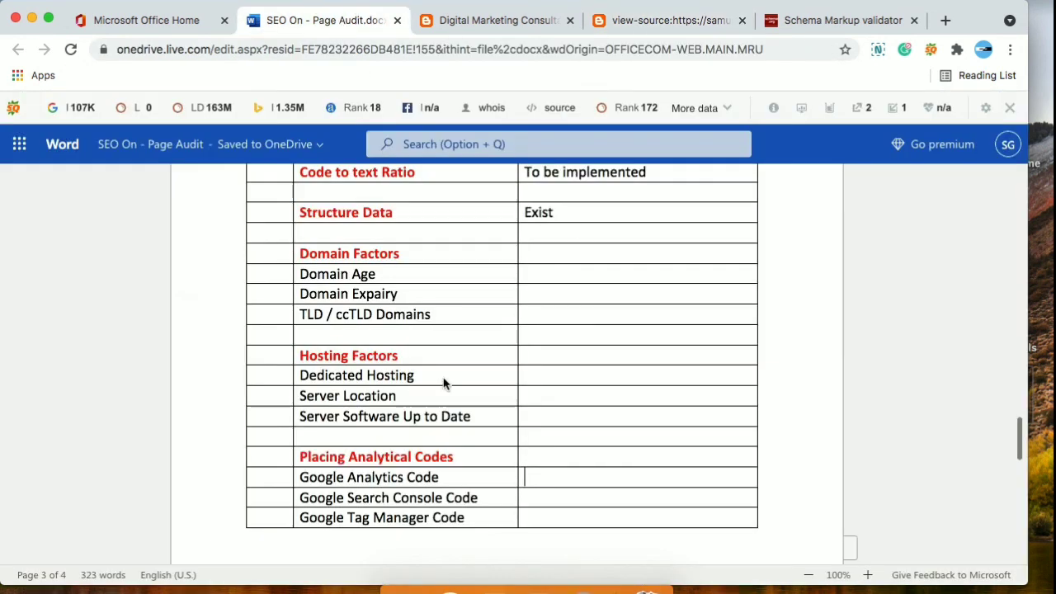
Enter 'exist' for the Google Analytics, Search Console and Tag Manager code rows
{"action": "left_click", "coordinate": [541, 496]}
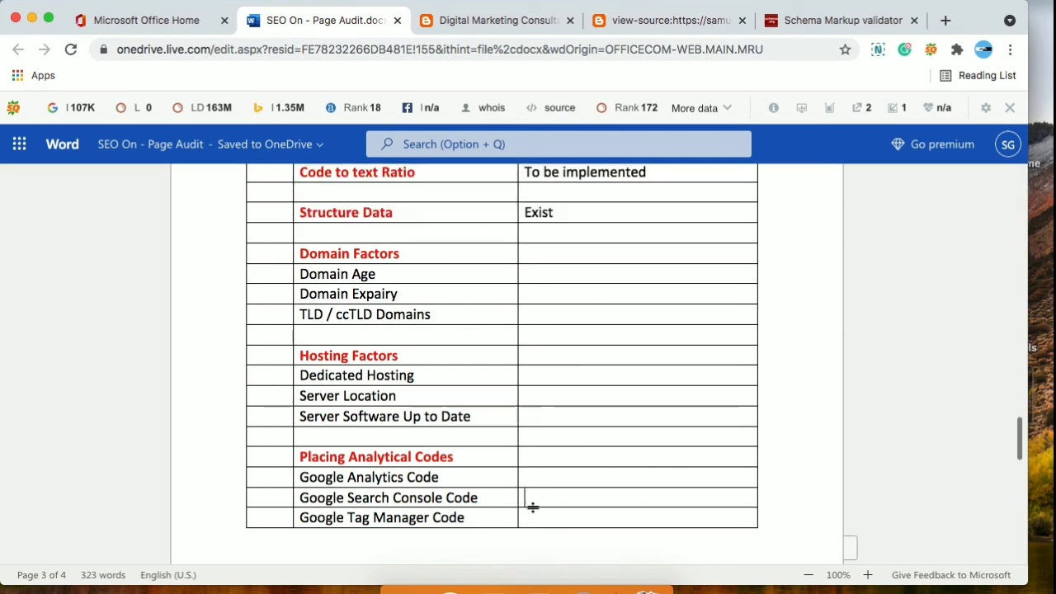
{"action": "left_click", "coordinate": [532, 517]}
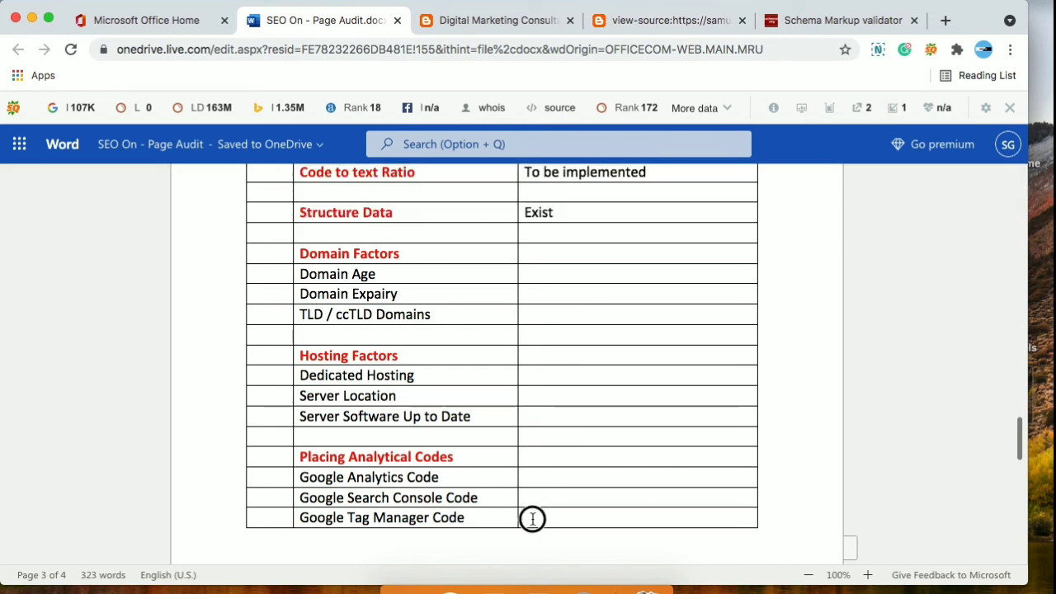
{"action": "left_click", "coordinate": [529, 478]}
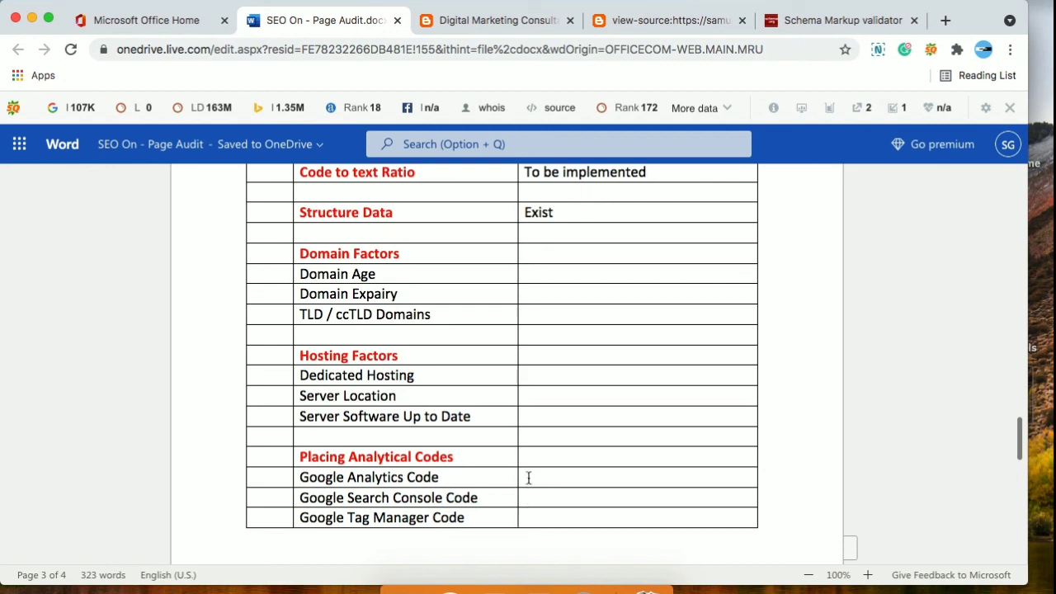
{"action": "type", "text": "exist"}
{"action": "left_click", "coordinate": [569, 495]}
{"action": "type", "text": "exist"}
{"action": "left_click", "coordinate": [639, 522]}
{"action": "type", "text": "exi"}
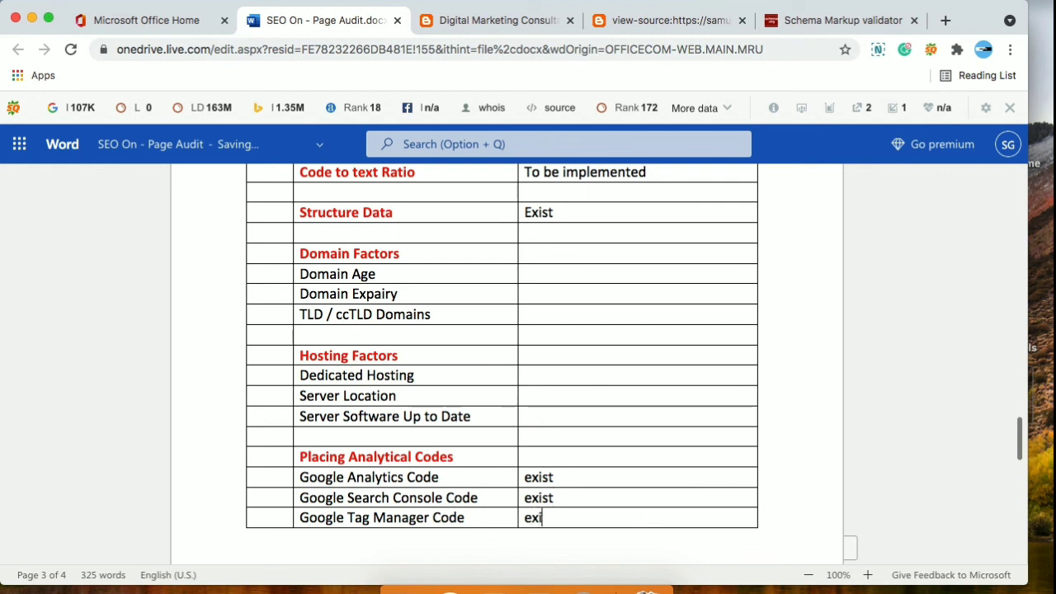
{"action": "type", "text": "st"}
{"action": "left_click_drag", "start_coordinate": [1019, 438], "coordinate": [992, 332]}
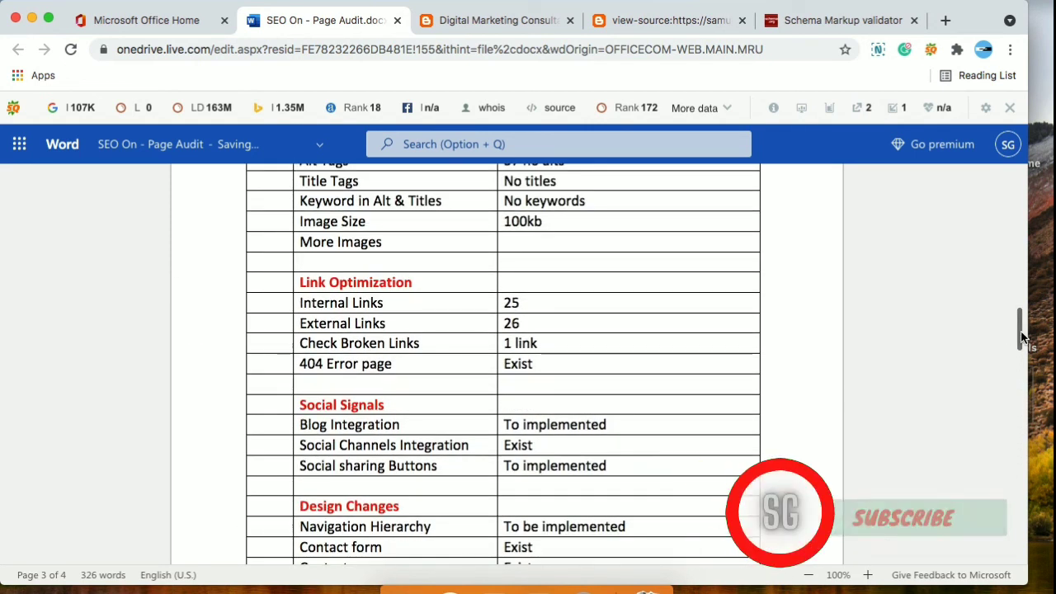
{"action": "left_click_drag", "start_coordinate": [1019, 332], "coordinate": [1002, 212]}
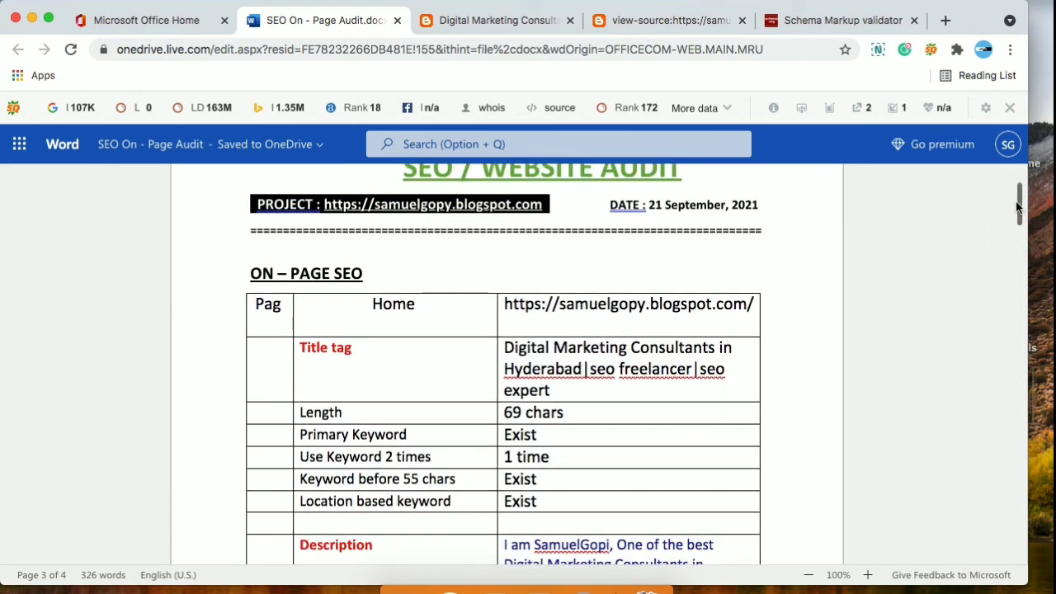